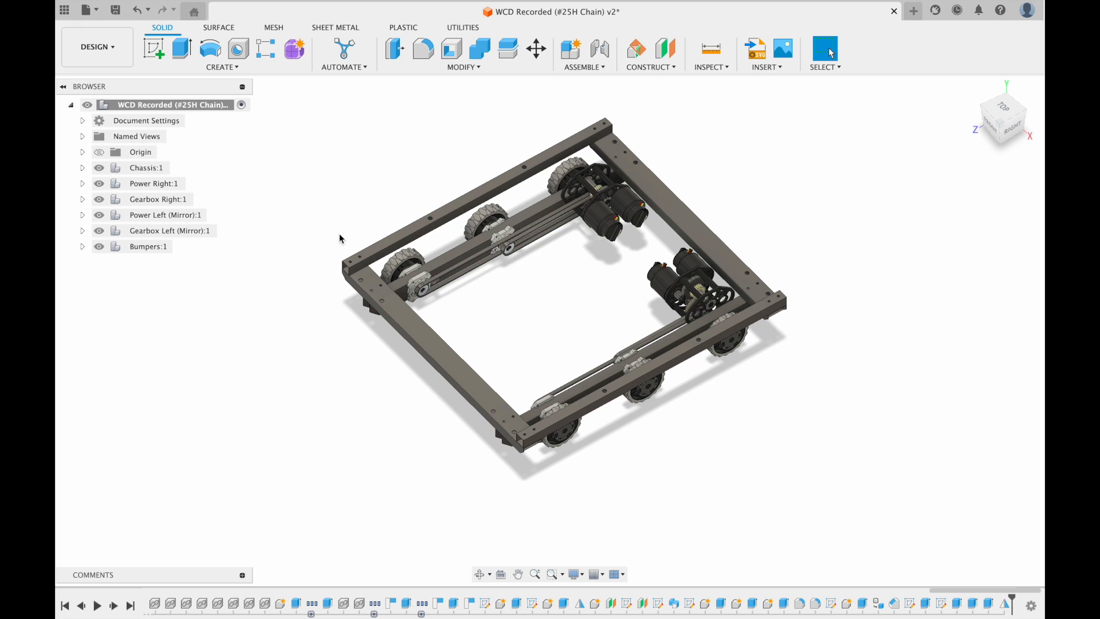
Step: Activate the Chassis component and start a sketch on the side face of the bumper support rail
left_click(172, 71)
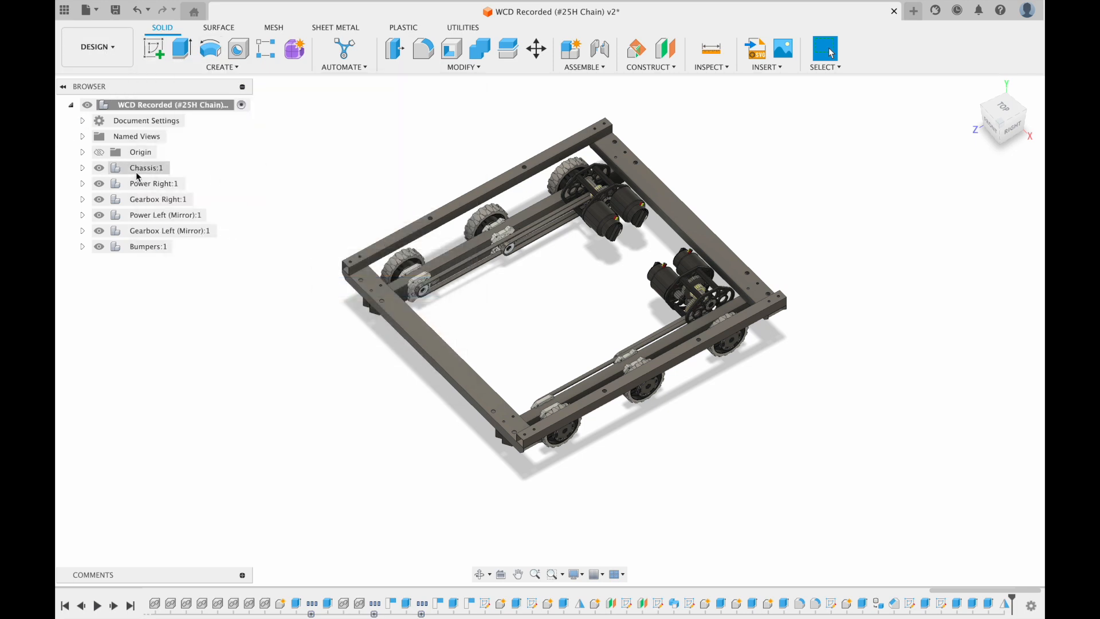
double_click(163, 167)
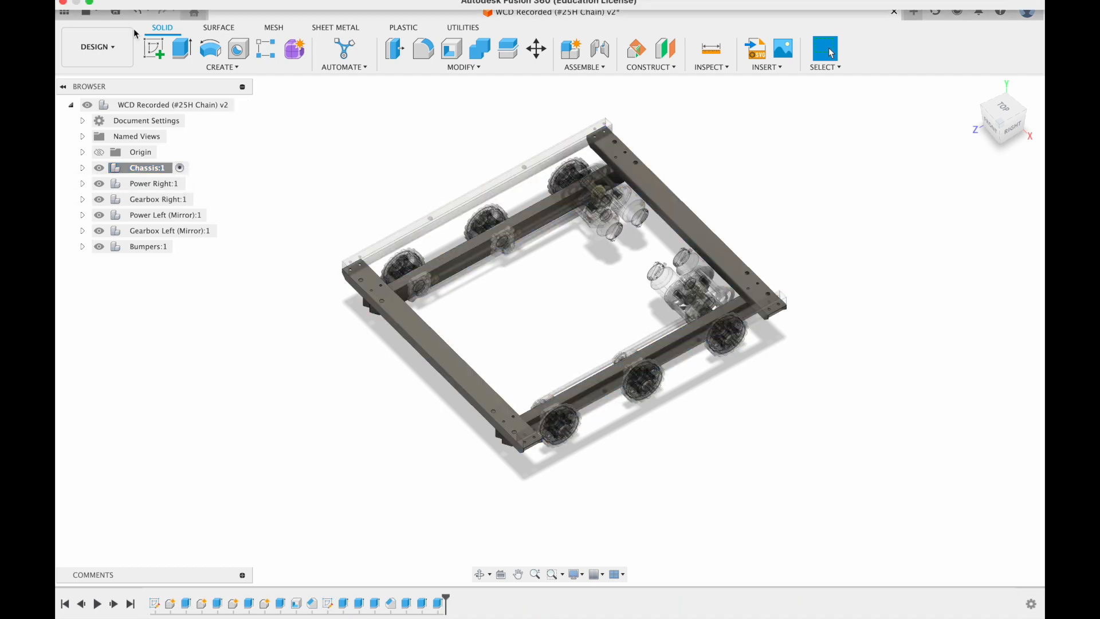
left_click(152, 55)
mouse_move(557, 484)
middle_mouse_down("shift")
mouse_move(516, 447)
mouse_move(547, 432)
middle_mouse_up("shift")
scroll(396, 326, "up", 5)
middle_click_drag(395, 327, 527, 455, "shift")
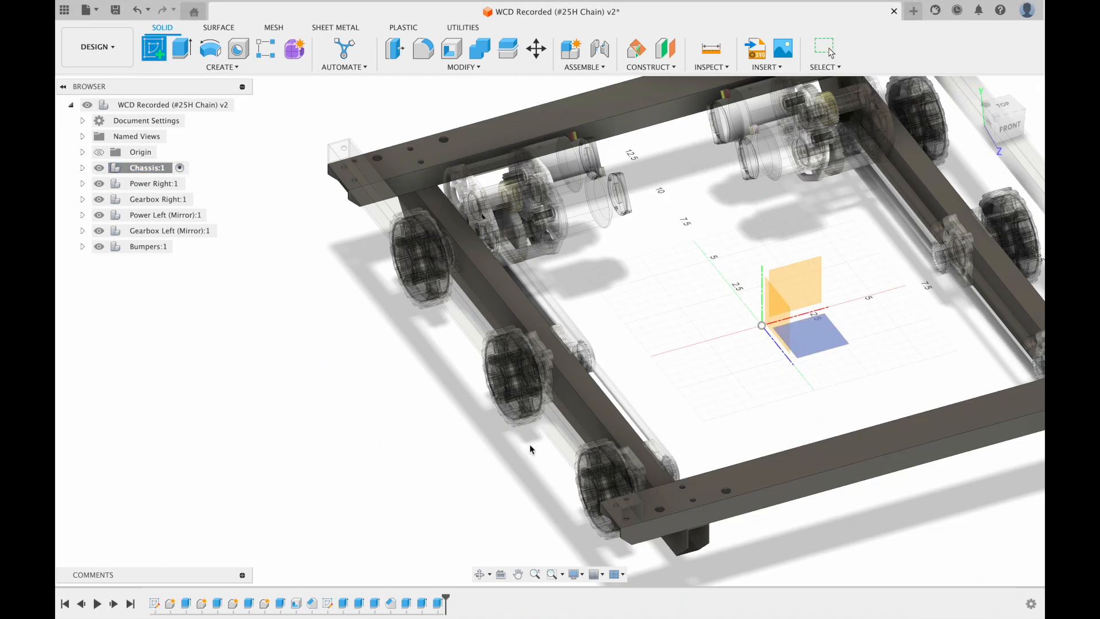
left_click(542, 419)
Step: Sketch a 1 in by 1 in square just below the support rail, between the first two wheels
mouse_move(678, 376)
middle_mouse_down("shift")
mouse_move(504, 385)
mouse_move(462, 333)
mouse_move(344, 340)
middle_mouse_up("shift")
scroll(476, 315, "up", 4)
scroll(476, 316, "up", 2)
left_click(182, 49)
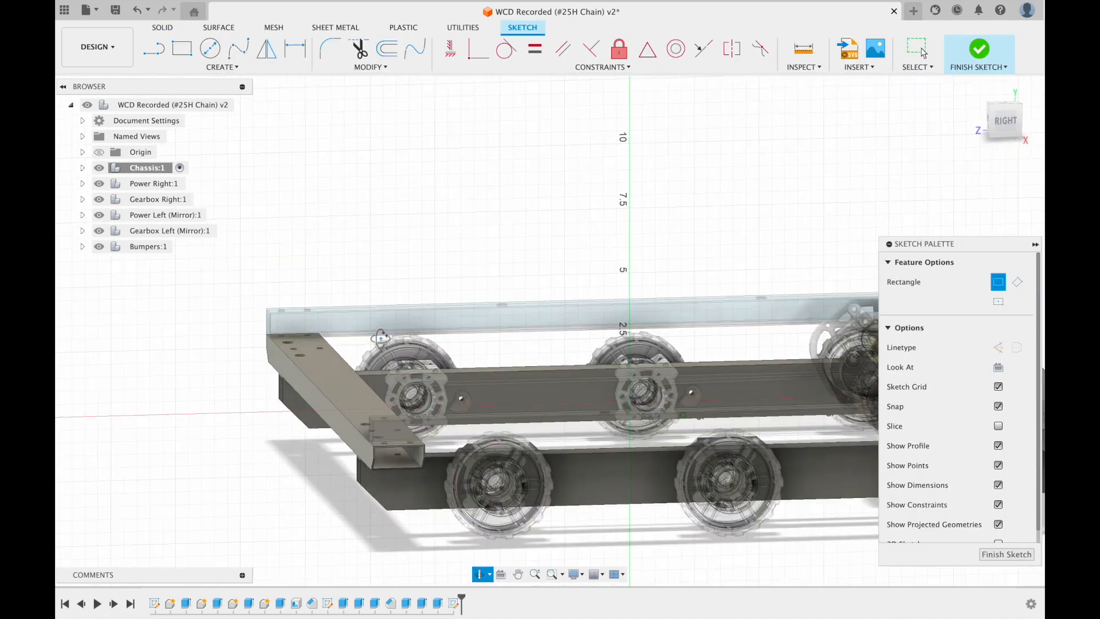
middle_click_drag(362, 320, 371, 333, "shift")
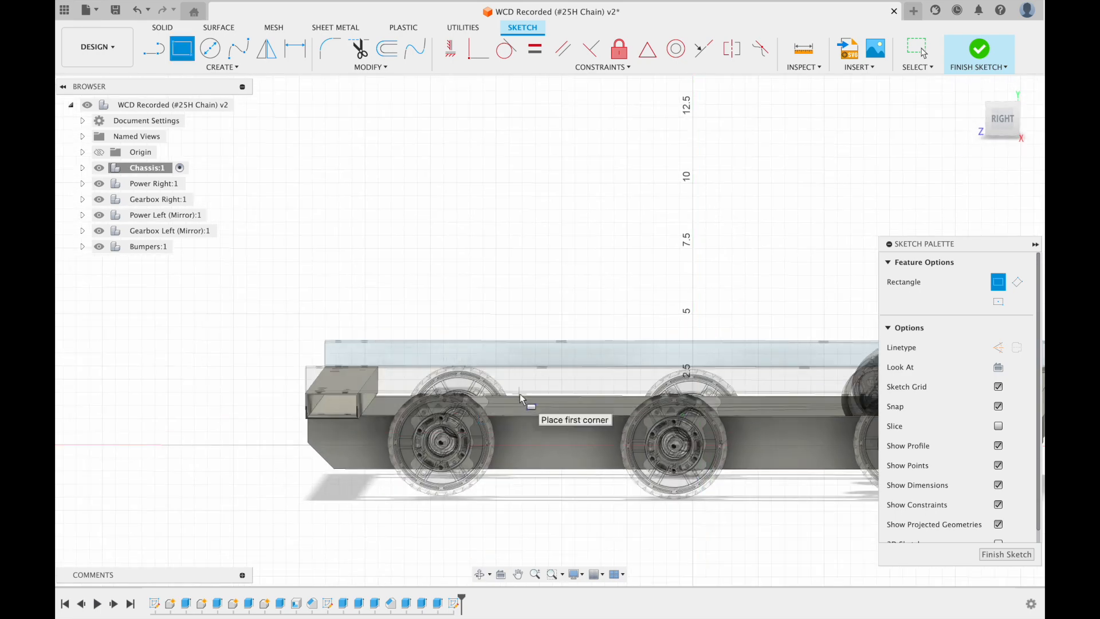
left_click(1002, 119)
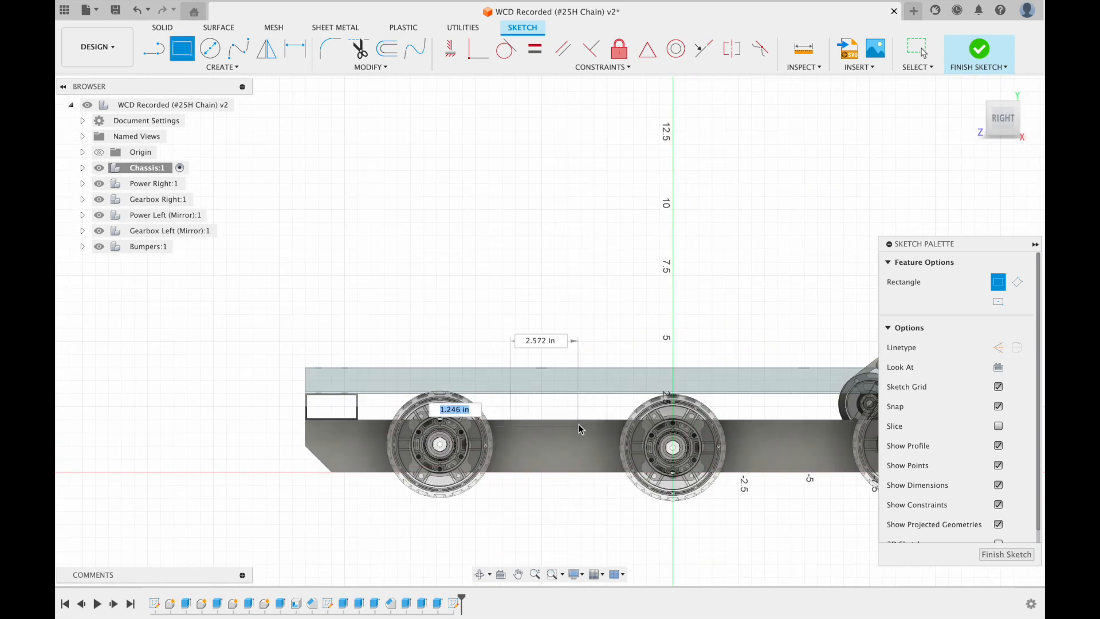
type("1")
key("Return")
Step: Offset the square inward by 0.059 in to form the tube's wall profile
scroll(555, 441, "up", 5)
left_click(389, 49)
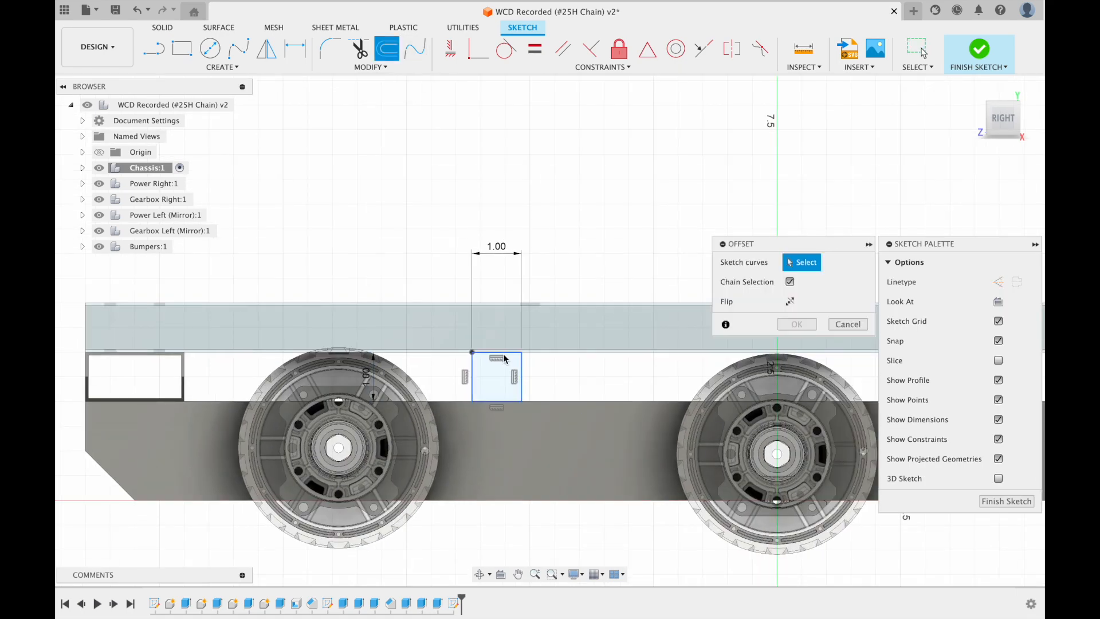
left_click(502, 352)
key("Return")
Step: Set the distance between the end crossbar's profile and the square's near side to 7.75 in
scroll(440, 388, "up", 4)
middle_click_drag(439, 389, 609, 361)
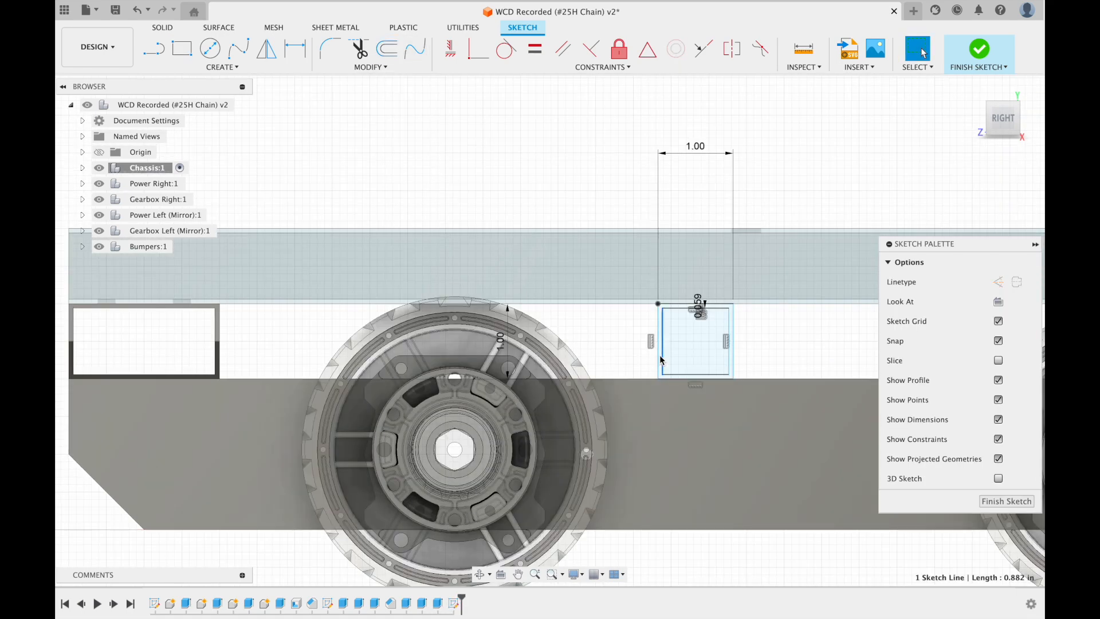
type("7.75")
key("Return")
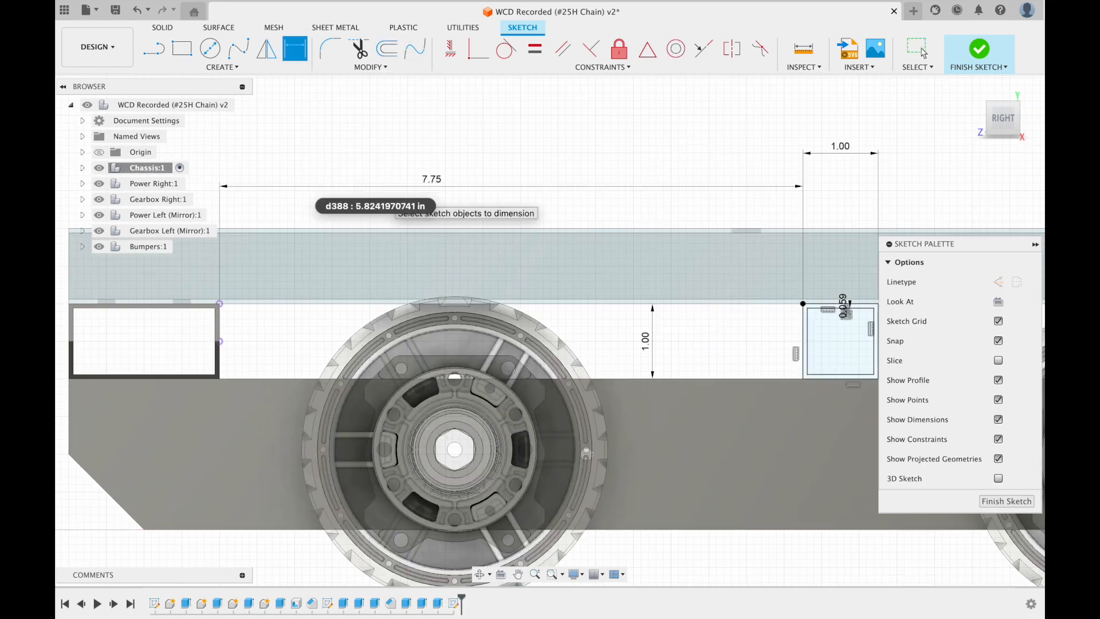
Step: Finish the sketch and extrude the tube wall profile across the chassis width as a new component
left_click(1007, 501)
key("e")
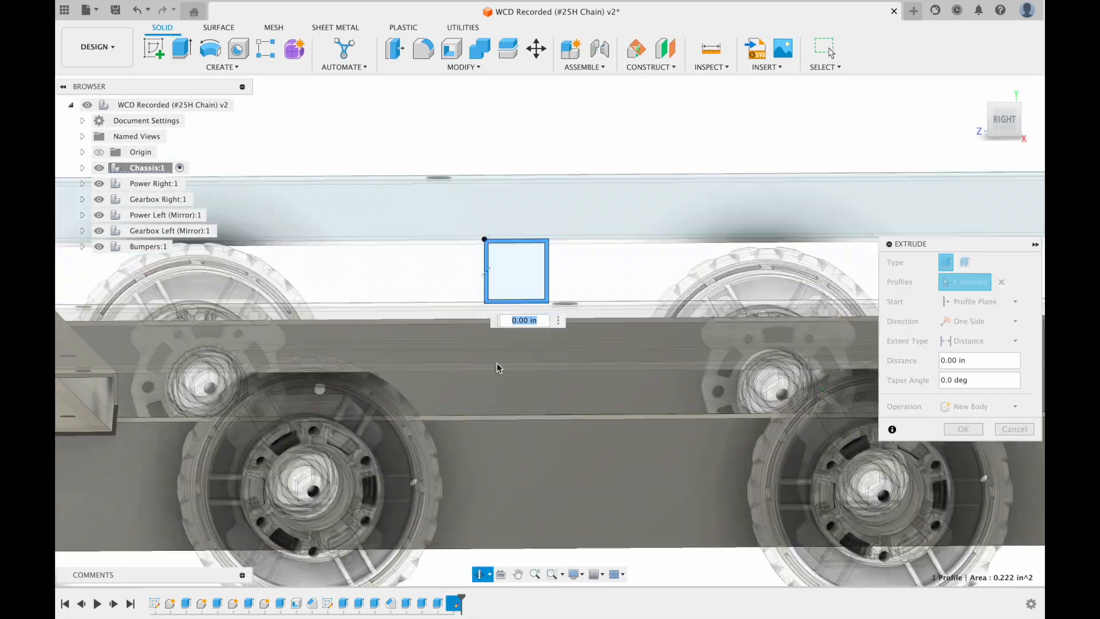
left_click(1000, 406)
left_click(985, 480)
left_click(964, 430)
Step: Chamfer the lower outer edges at both ends of the new crossbar by 0.5 in
scroll(707, 376, "down", 5)
mouse_move(707, 376)
middle_mouse_down("shift")
mouse_move(618, 390)
mouse_move(658, 405)
mouse_move(694, 370)
middle_mouse_up("shift")
scroll(693, 369, "up", 5)
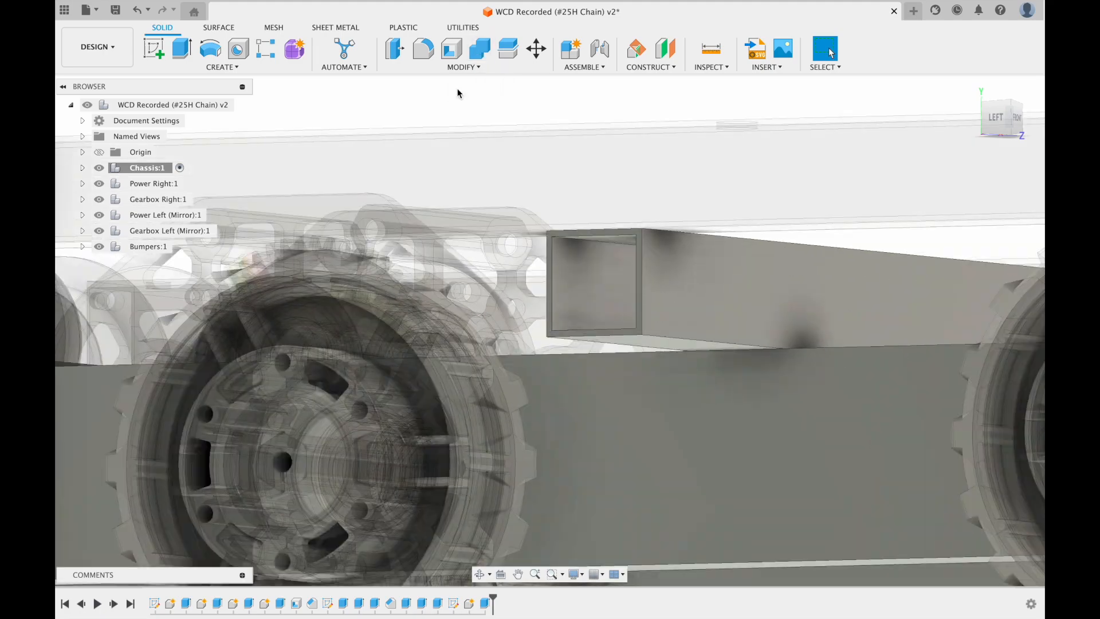
left_click(462, 67)
left_click(435, 110)
scroll(568, 281, "down", 3)
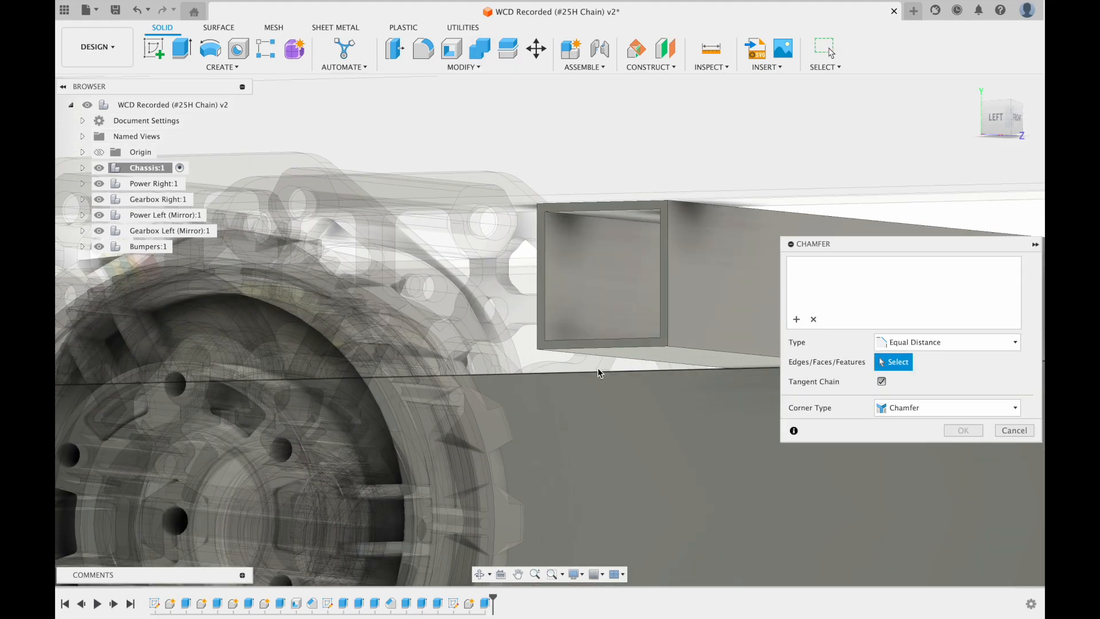
left_click(594, 343)
scroll(629, 367, "down", 2)
middle_click_drag(629, 367, 447, 367, "shift")
scroll(639, 386, "up", 5)
scroll(630, 372, "up", 2)
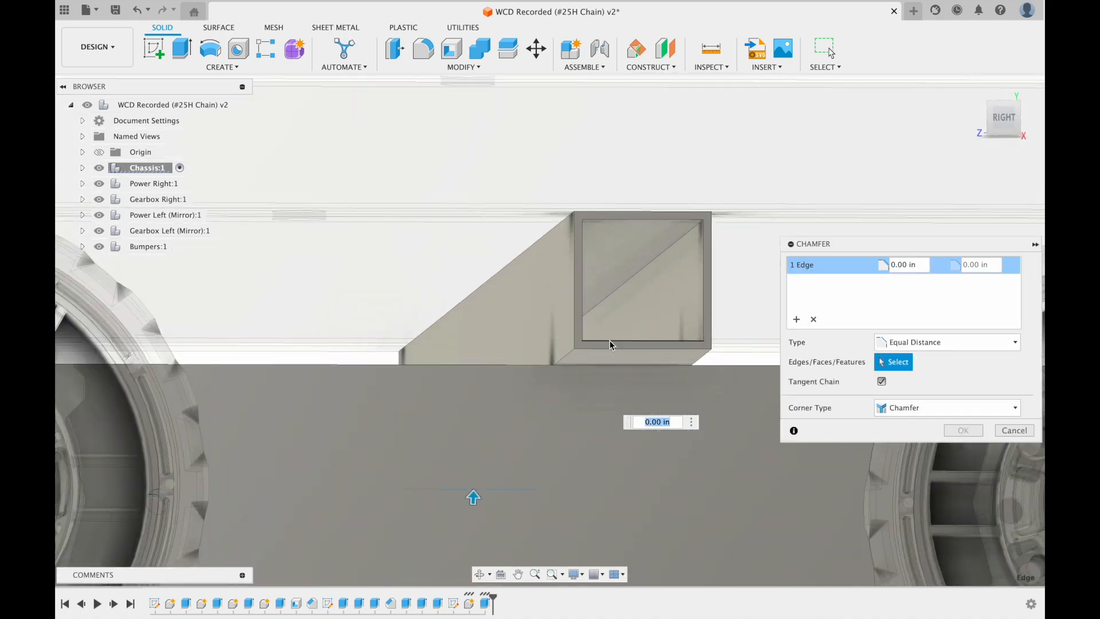
left_click(609, 348)
scroll(573, 338, "down", 5)
middle_click_drag(532, 334, 581, 356, "shift")
scroll(581, 356, "down", 3)
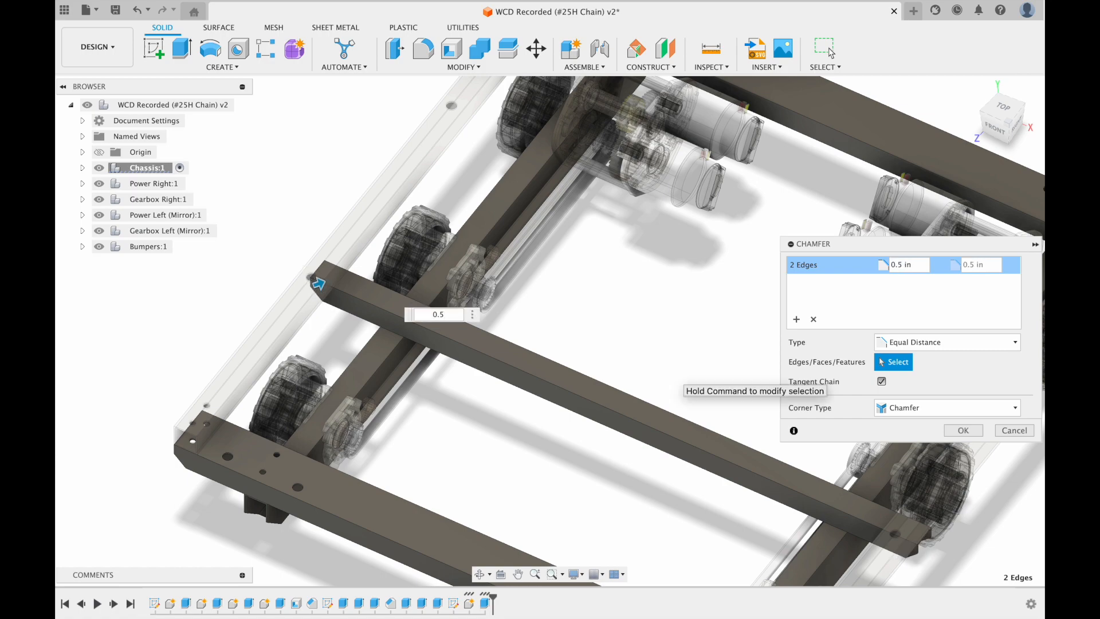
key("Return")
Step: Start a sketch on the new crossbar's top face and draw a lengthwise construction centreline from end to end
scroll(320, 330, "up", 3)
middle_click_drag(319, 331, 528, 433)
scroll(528, 433, "down", 3)
mouse_move(659, 433)
middle_mouse_down("shift")
mouse_move(688, 467)
mouse_move(681, 473)
middle_mouse_up("shift")
middle_click_drag(681, 473, 531, 401)
left_click(154, 49)
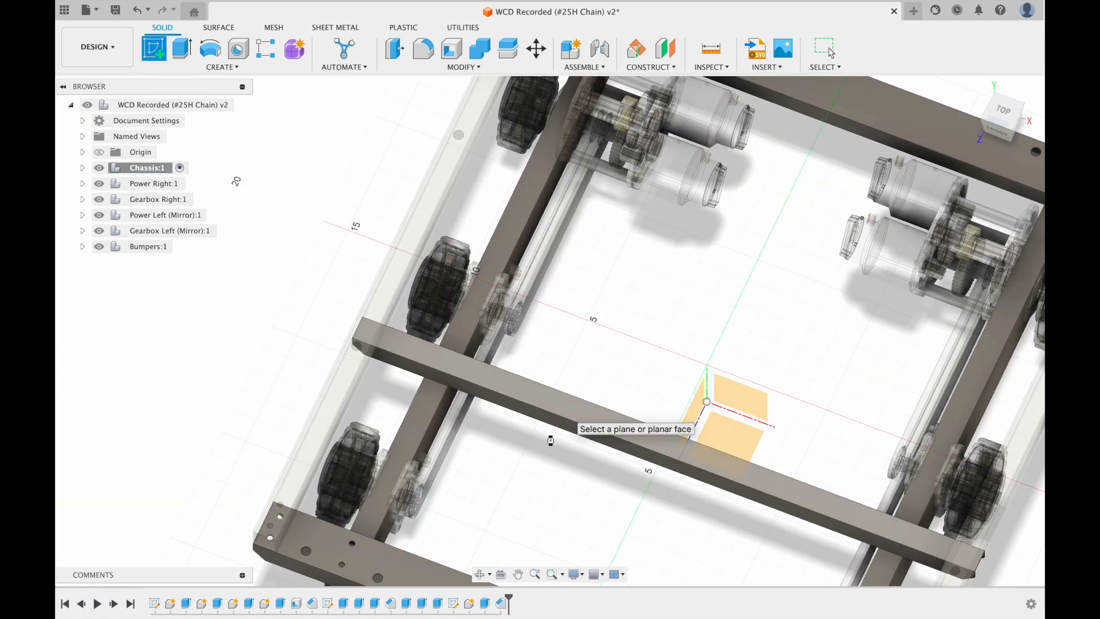
left_click(567, 412)
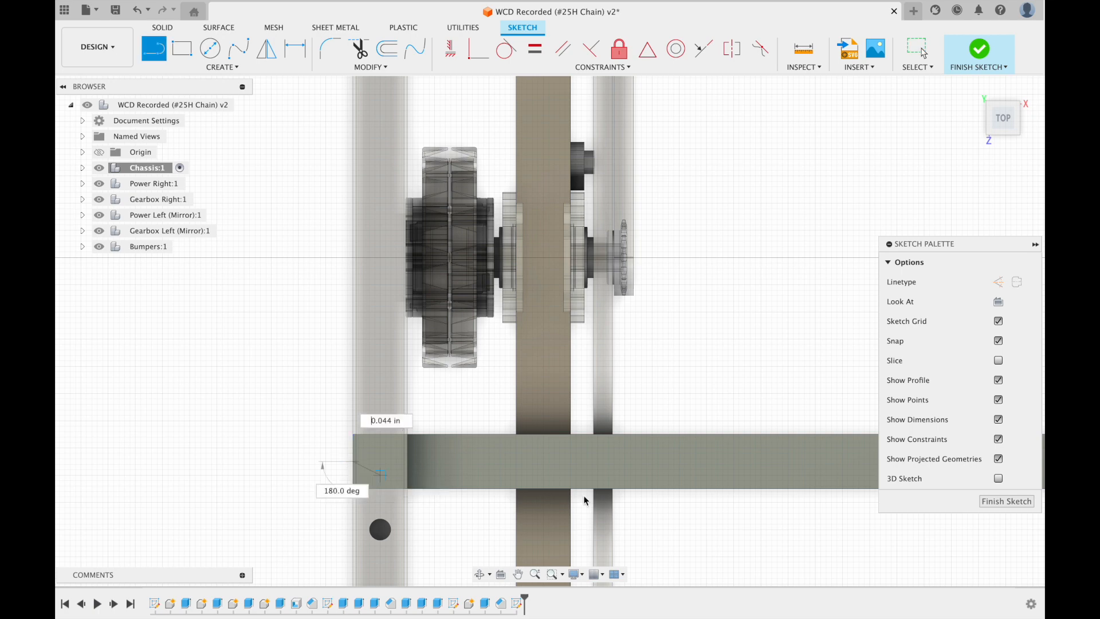
left_click(355, 462)
scroll(356, 463, "down", 5)
scroll(511, 459, "up", 4)
scroll(378, 452, "up", 5)
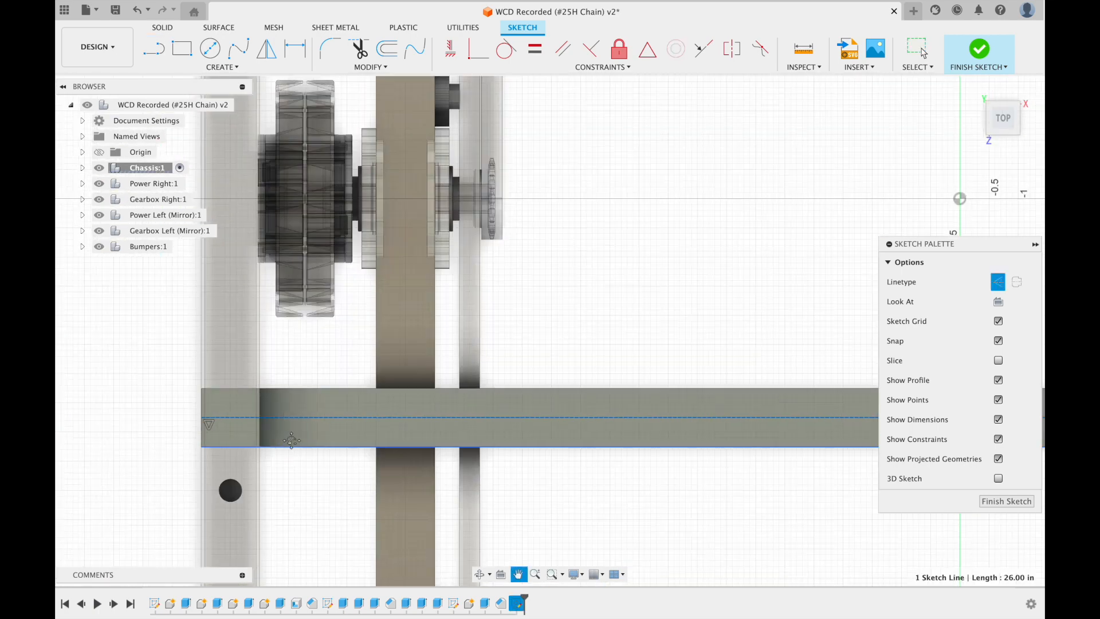
Step: Draw a 6 mm circle on the centreline near the crossbar's left end and dimension it 0.5 in from the end edge
type("cmm")
key("Return")
key("Escape")
left_click(282, 383)
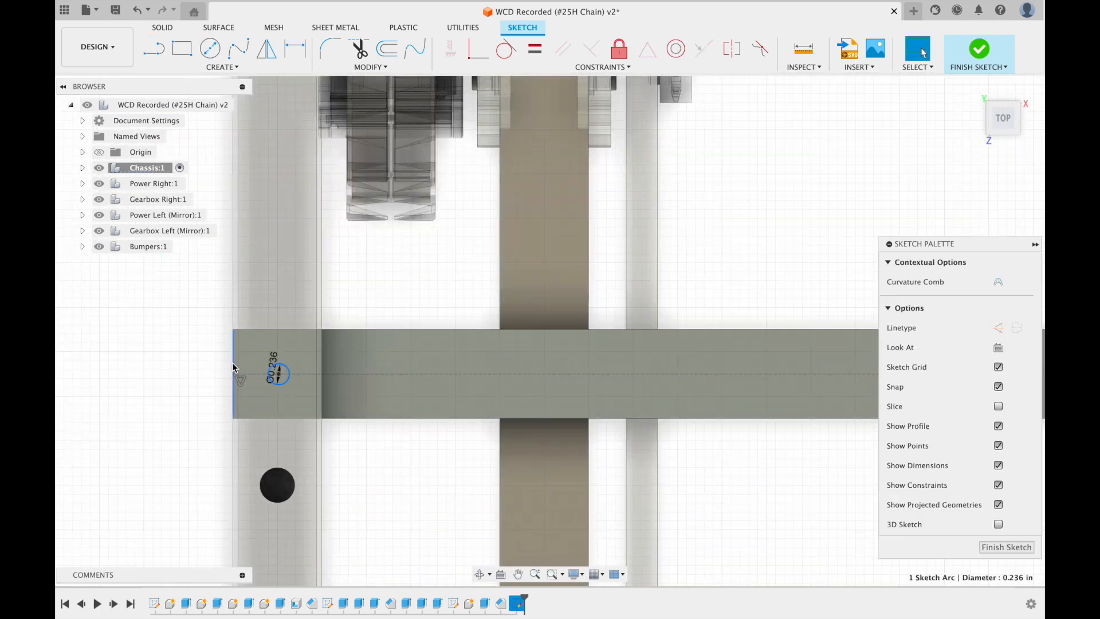
left_click(234, 369, "shift")
key("d")
left_click(246, 344)
type(".5")
key("Return")
Step: Draw a 6 mm circle on the centreline near the crossbar's right end and dimension it 0.5 in from the end edge
scroll(754, 418, "down", 5)
scroll(535, 412, "up", 5)
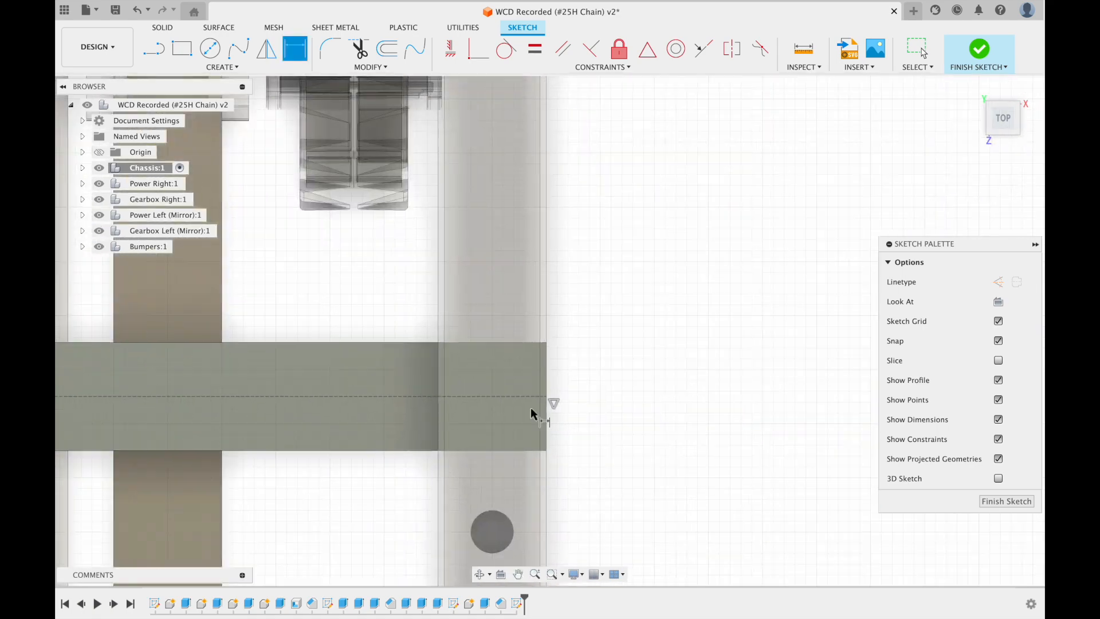
type("c6mm")
key("Return")
key("Escape")
left_click(492, 409)
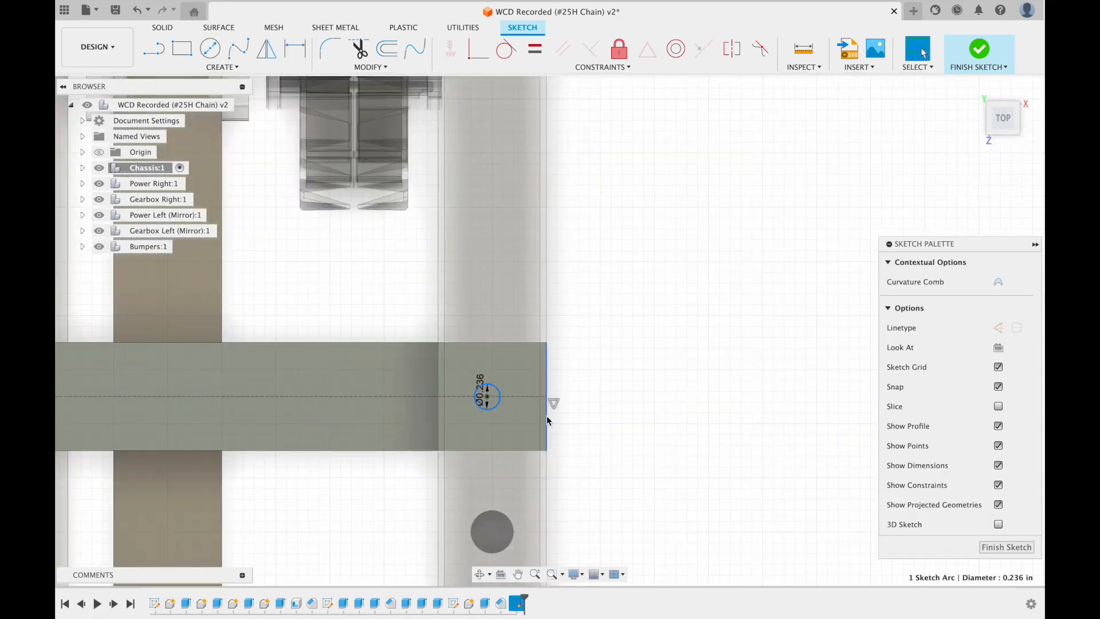
left_click(546, 414, "shift")
key("d")
left_click(514, 417)
type(".5")
key("Return")
Step: Finish the sketch, show both bumper support stocks, and cut the two circles in two directions, 1.40 in on side 1 and 0.40 in on side 2
scroll(583, 361, "down", 5)
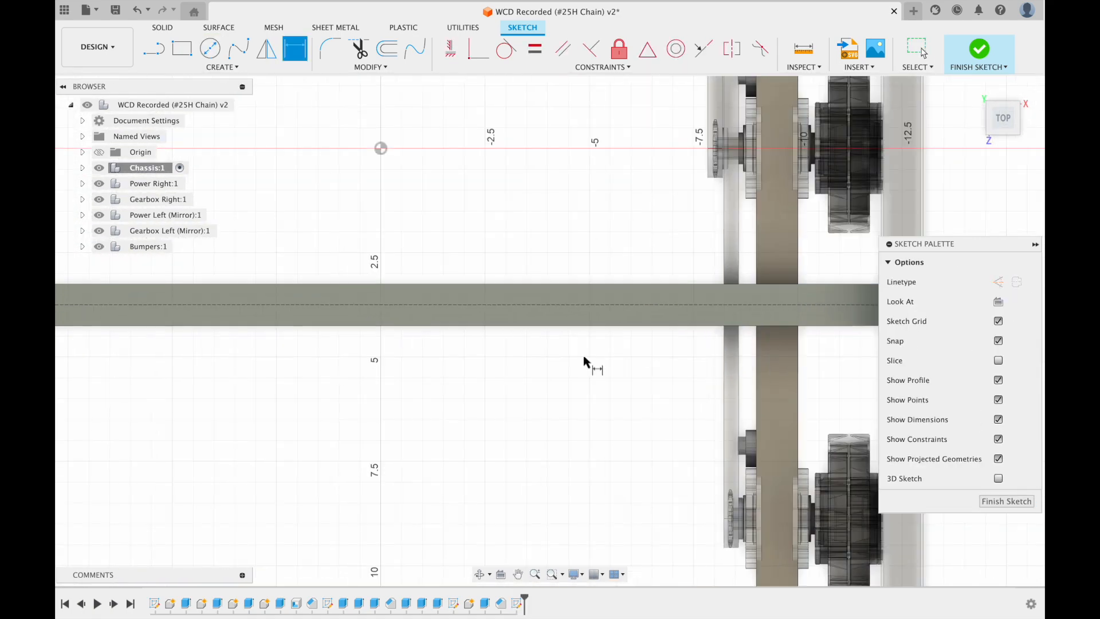
left_click(1006, 502)
mouse_move(459, 380)
middle_mouse_down("shift")
mouse_move(630, 308)
mouse_move(603, 152)
middle_mouse_up("shift")
scroll(546, 156, "down", 10)
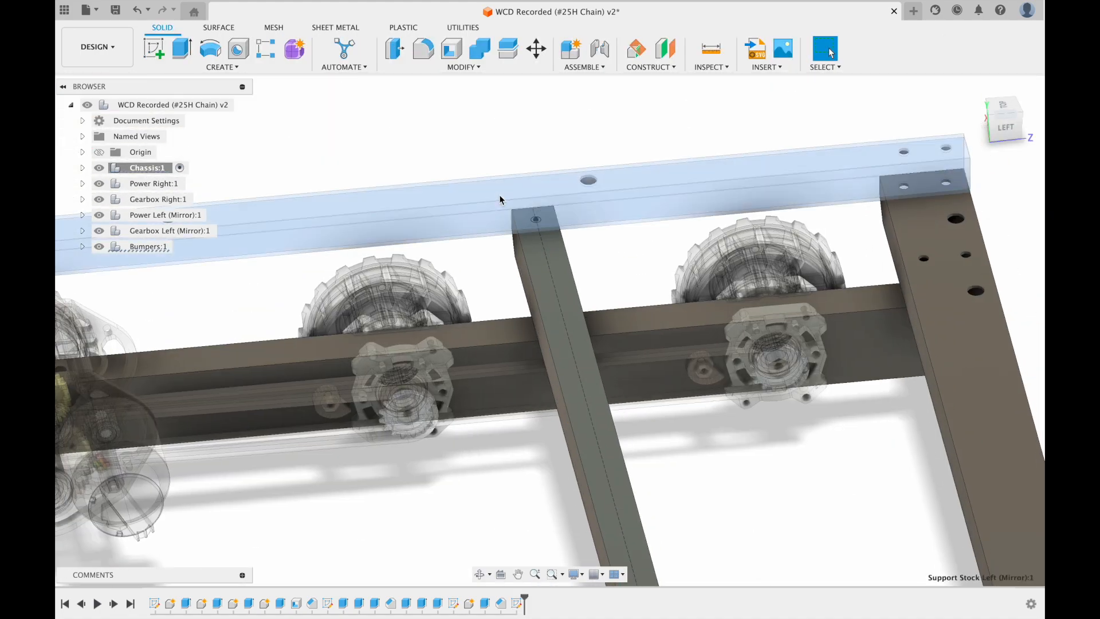
scroll(541, 215, "up", 10)
left_click(520, 241)
scroll(521, 242, "down", 6)
middle_click_drag(751, 538, 607, 183)
scroll(469, 425, "up", 8)
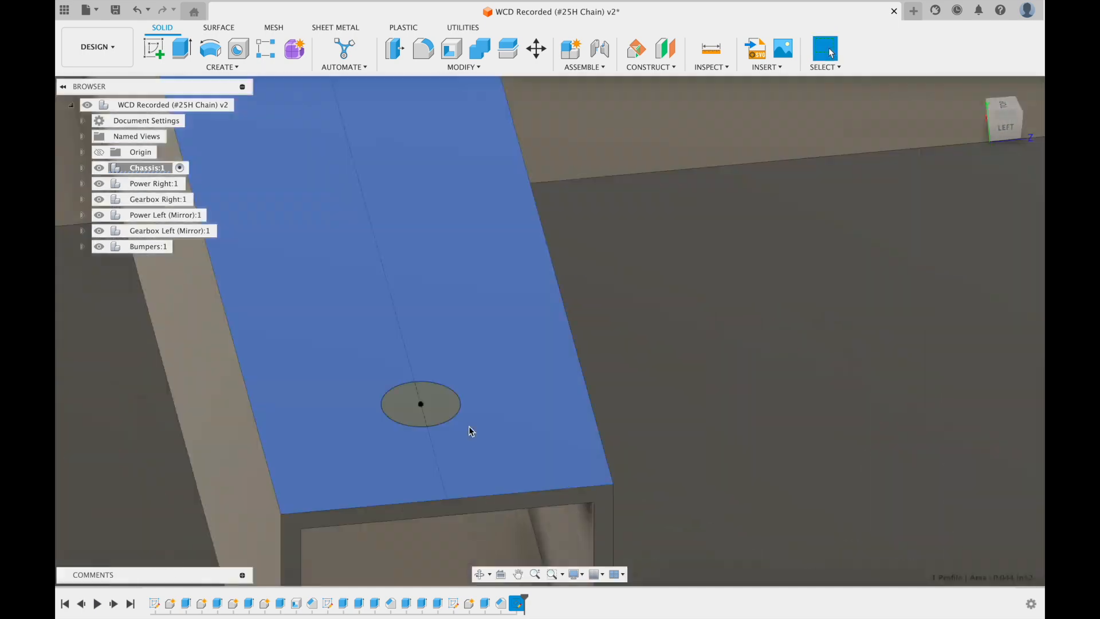
left_click(443, 388, "shift")
key("e")
left_click(83, 246)
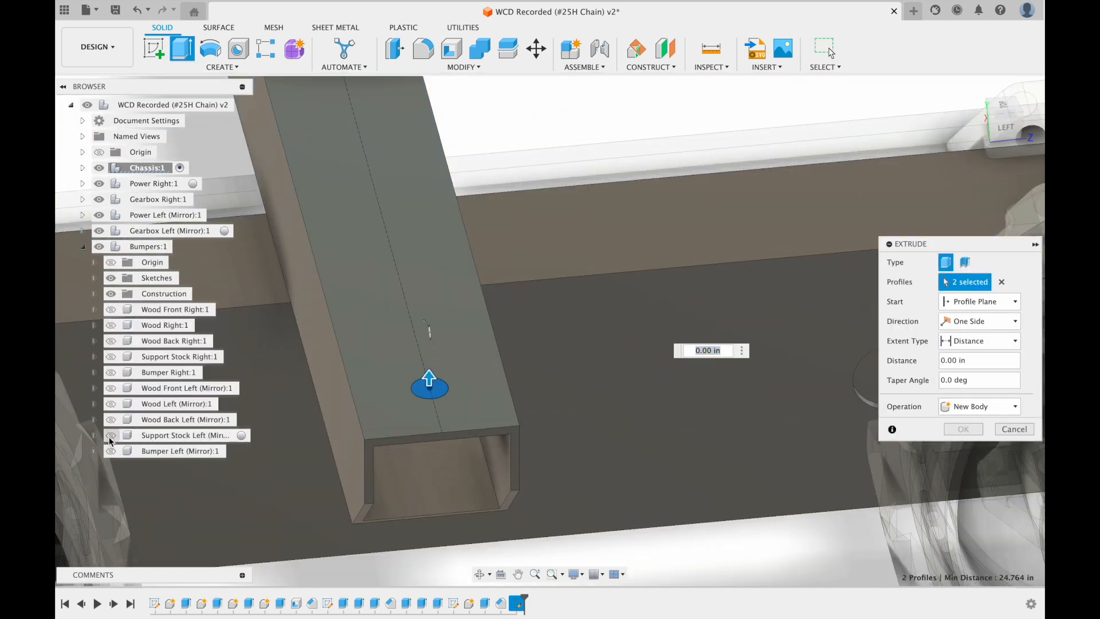
left_click(111, 356)
left_click(959, 406)
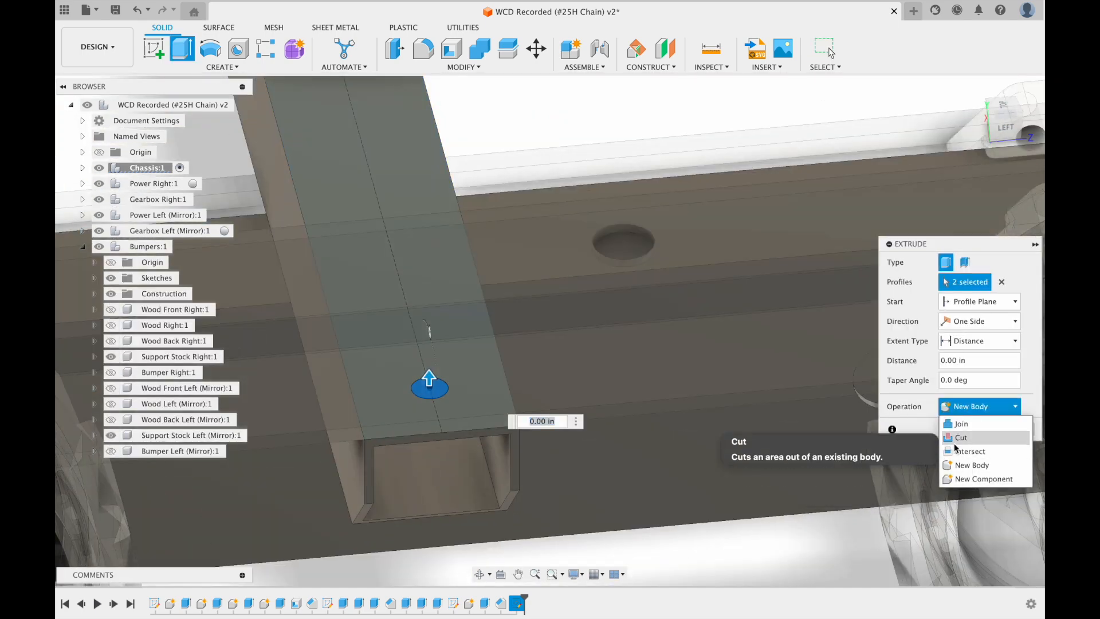
left_click(954, 440)
left_click(969, 321)
left_click(968, 351)
left_click_drag(432, 397, 441, 440)
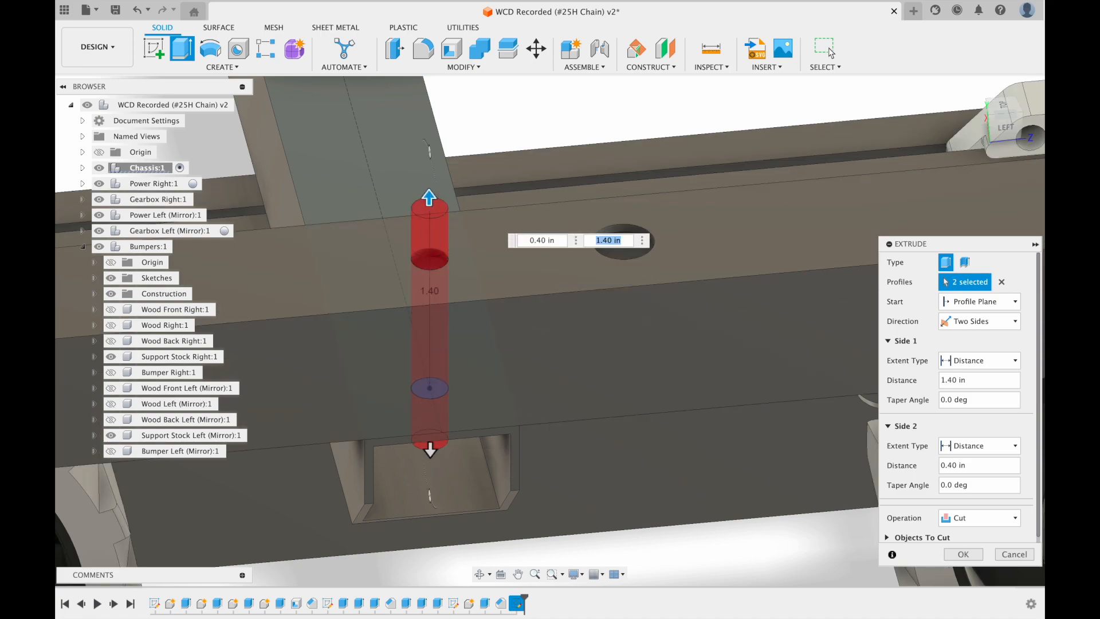
key("Return")
Step: Start a sketch on the front crossbar's front face and draw a 1 in wide, 2 in high rectangle directly beneath the bar
scroll(432, 337, "down", 5)
middle_click_drag(435, 338, 482, 367, "shift")
middle_click_drag(481, 366, 458, 341)
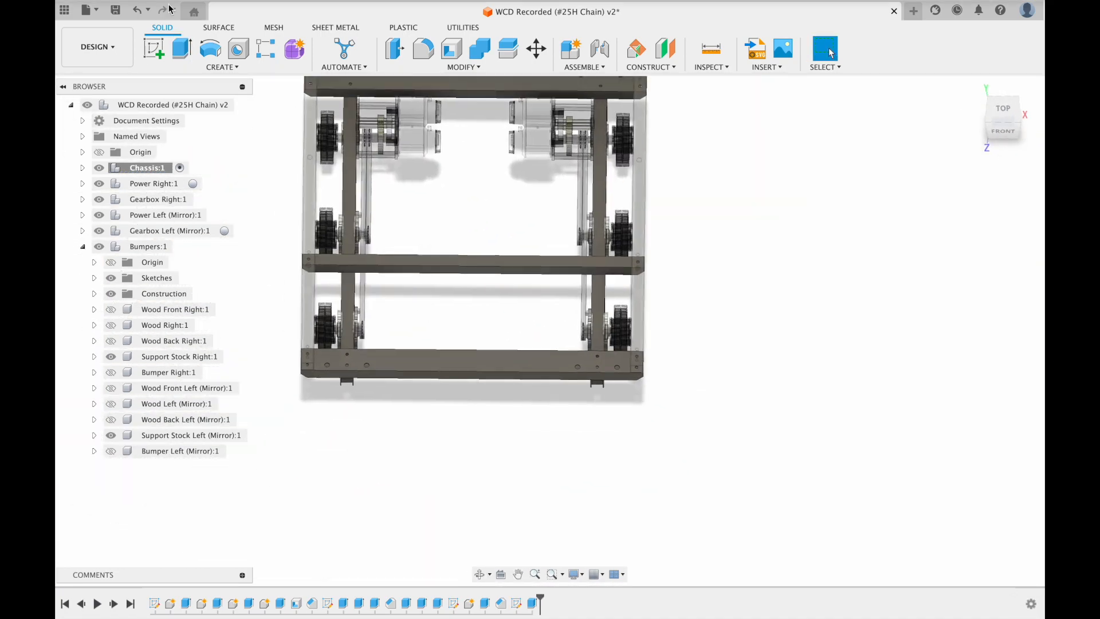
left_click(143, 53)
scroll(356, 303, "up", 5)
middle_click_drag(356, 302, 355, 247, "shift")
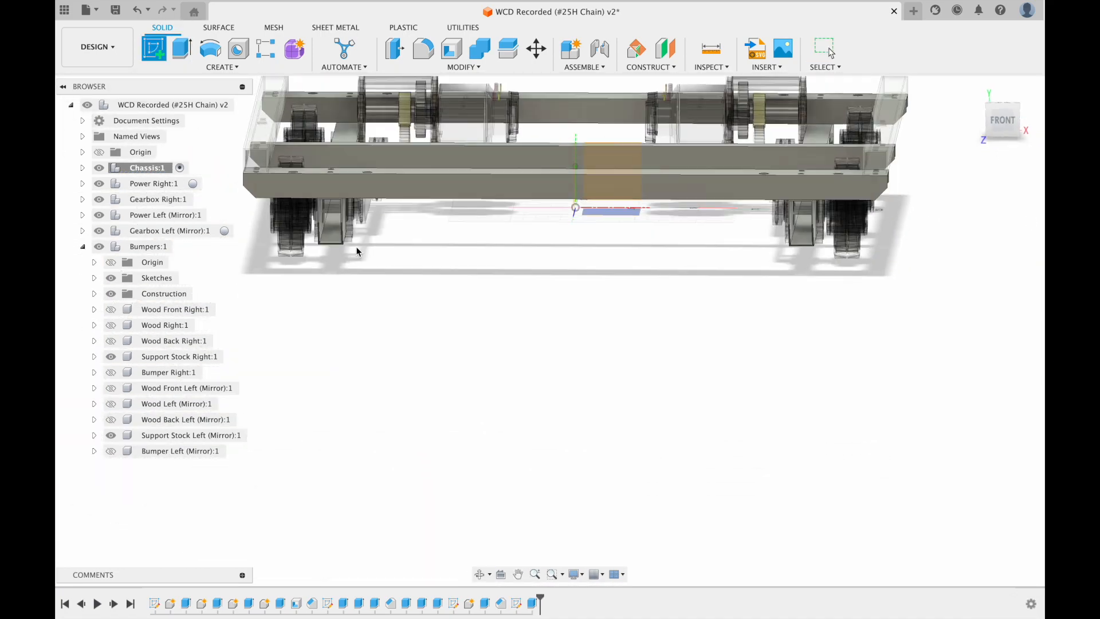
left_click(435, 180)
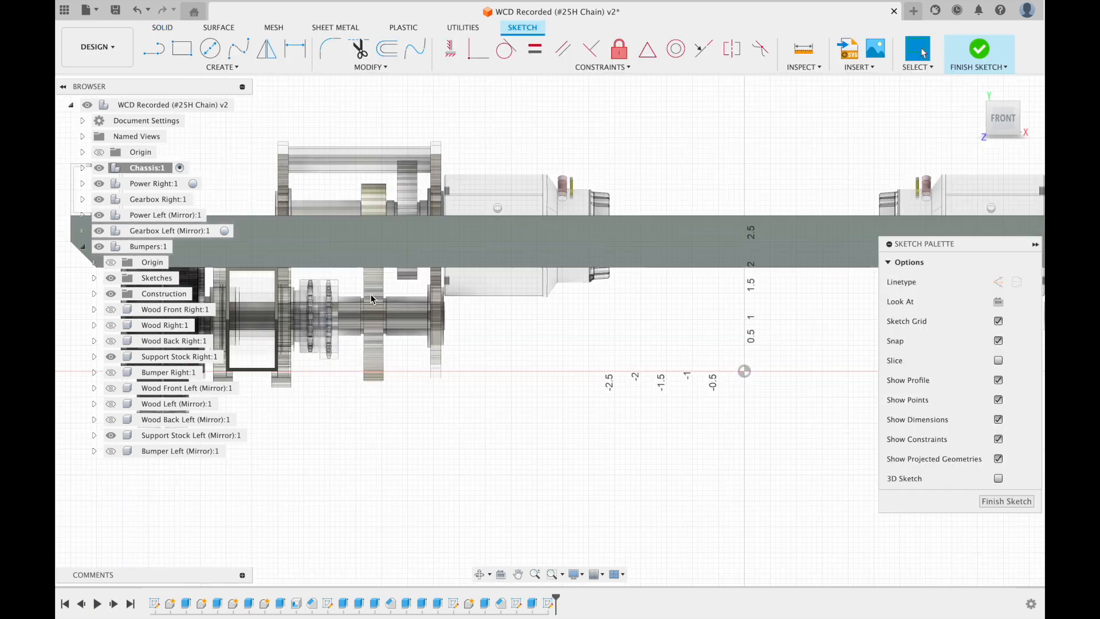
left_click(176, 48)
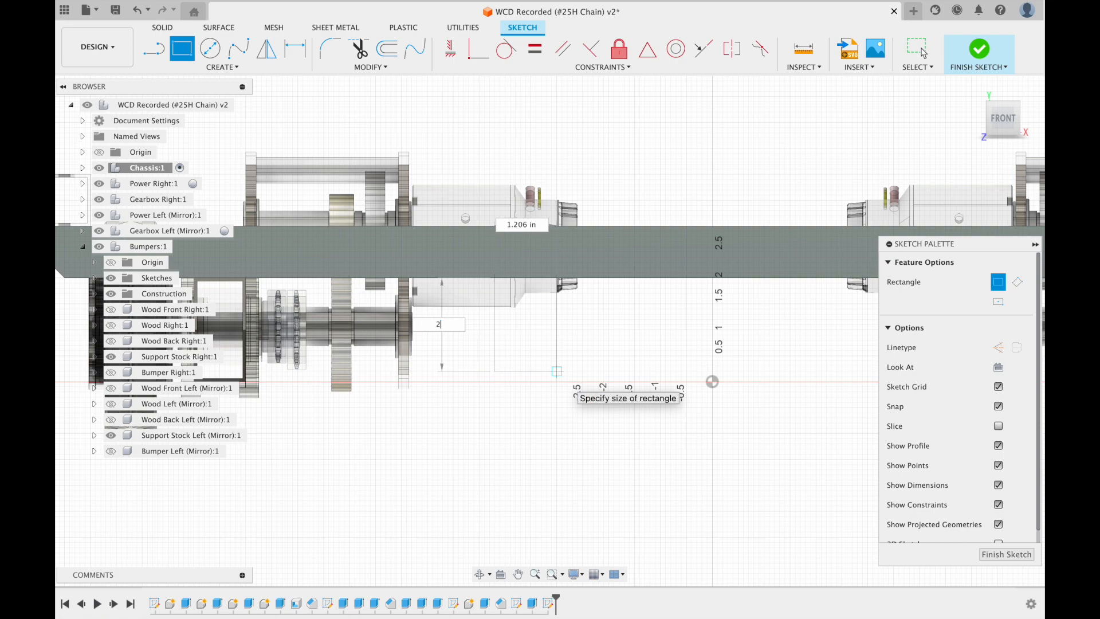
key("Return")
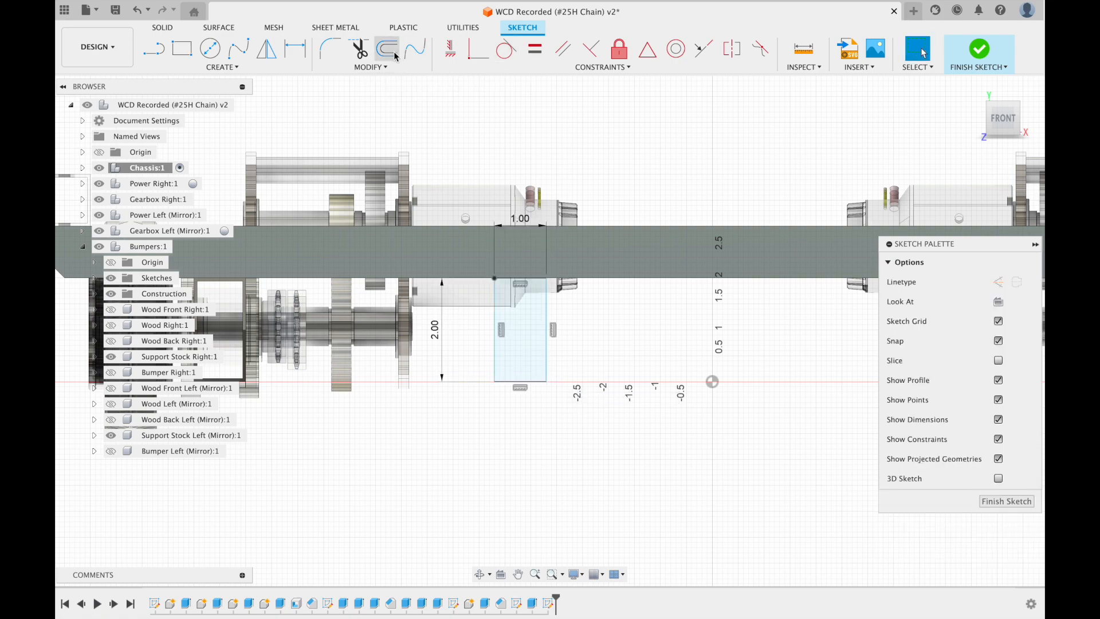
Step: Offset the 1 in by 2 in rectangle inward by 1.5 mm
left_click(386, 50)
left_click(496, 304)
type("1.5 mm")
key("Return")
Step: Set the distance between the left drive rail and the rectangle's near side to 3 in
scroll(481, 300, "up", 4)
left_click(504, 346)
scroll(510, 356, "down", 4)
middle_click_drag(534, 383, 662, 392)
scroll(428, 362, "up", 4)
left_click(416, 350, "shift")
key("d")
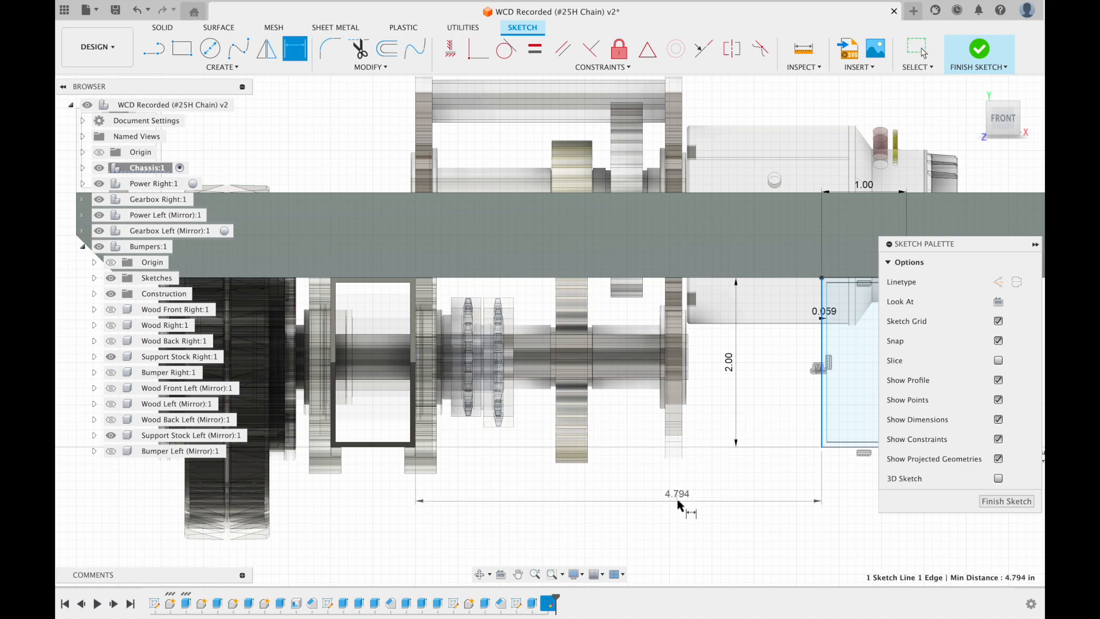
left_click(670, 493)
type("3")
key("Return")
Step: Draw a second 1 in by 2 in rectangle beneath the front crossbar, near the opposite drive rail
scroll(728, 370, "down", 2)
scroll(733, 371, "down", 4)
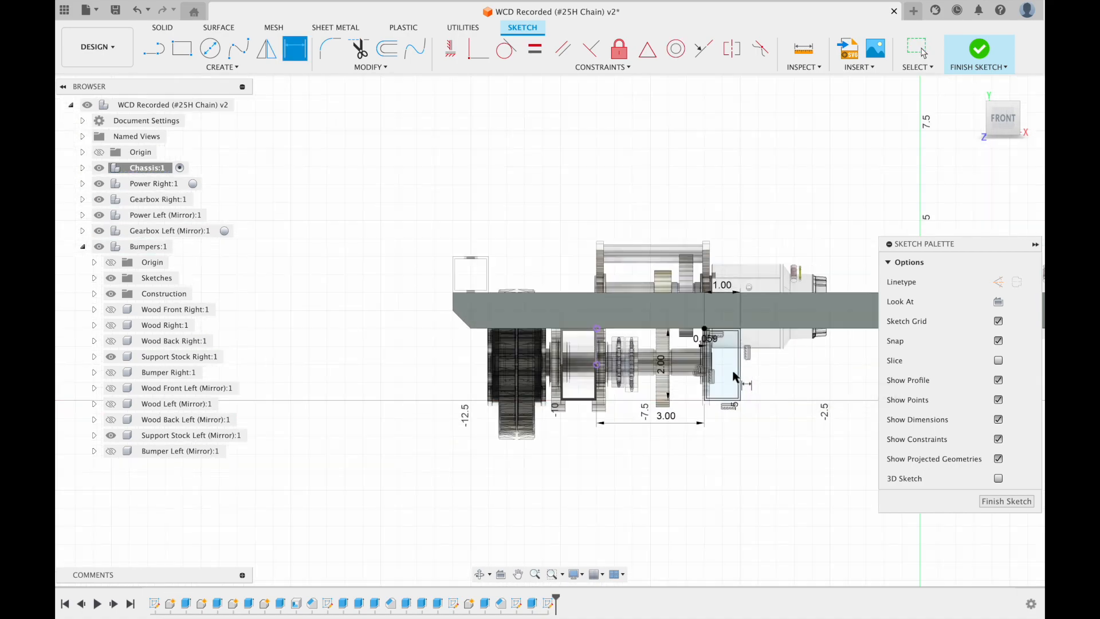
middle_click_drag(734, 376, 697, 249, "shift")
middle_click_drag(843, 351, 598, 273)
scroll(652, 339, "down", 3)
key("r")
scroll(599, 273, "up", 5)
left_click(598, 375)
key("Return")
Step: Offset the second rectangle inward by 1.5 mm
key("o")
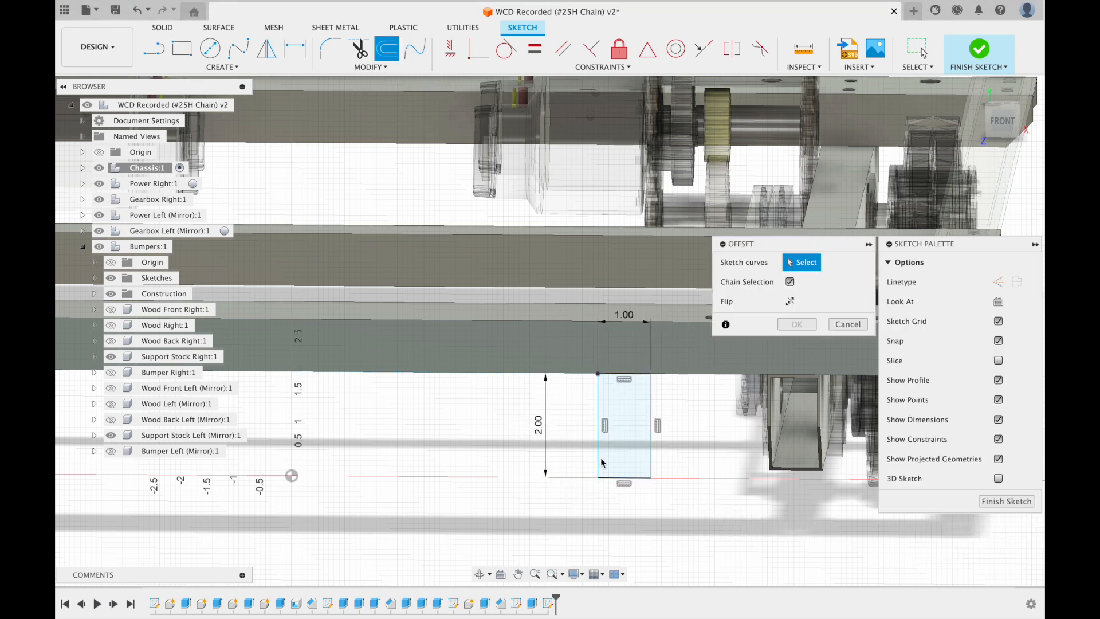
left_click(600, 458)
type("1.5")
left_click(924, 51)
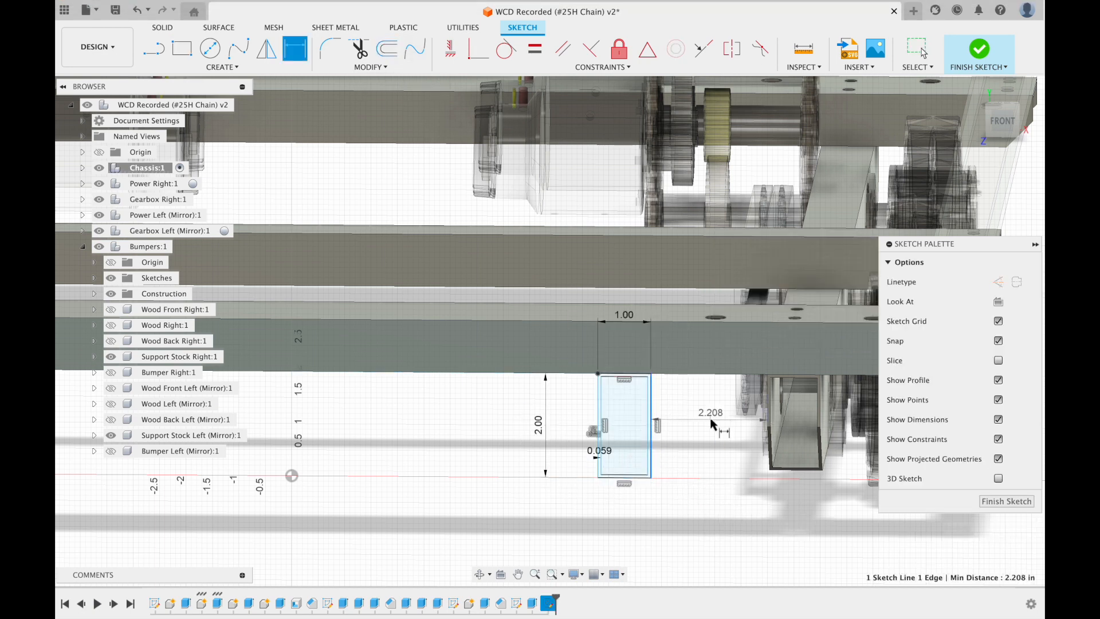
Step: Set the distance between the second rectangle's near side and the adjacent drive rail to 3 in and finish the sketch
left_click(713, 425)
type("3")
key("Return")
left_click(1006, 502)
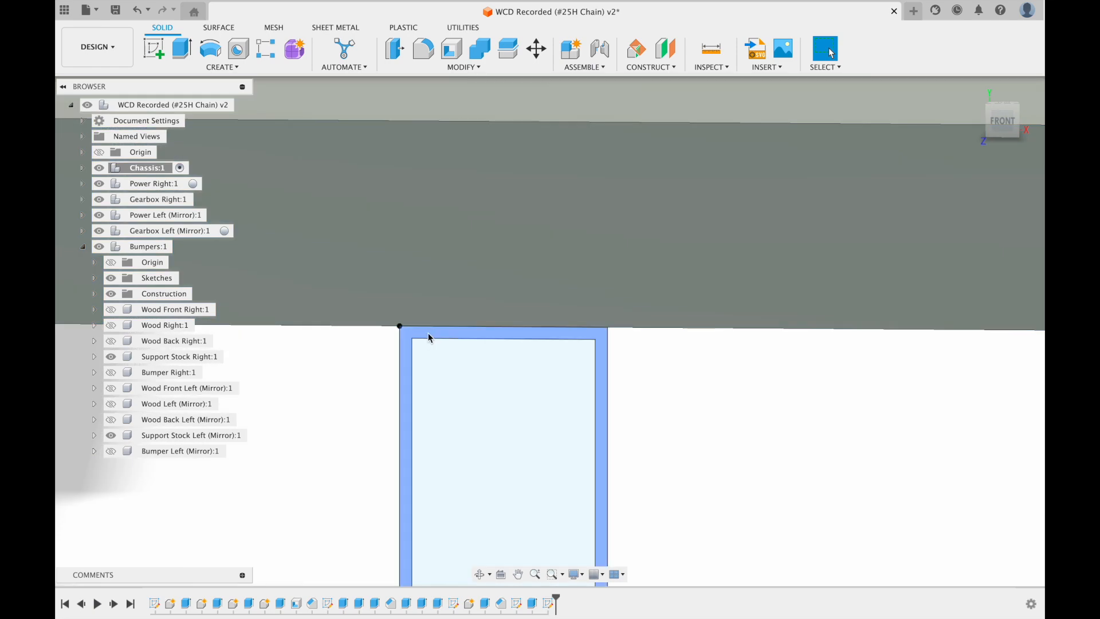
Step: Extrude the first hollow tube profile -10.75 in toward the rear of the crossbar as a new component
left_click(181, 49)
scroll(710, 358, "down", 5)
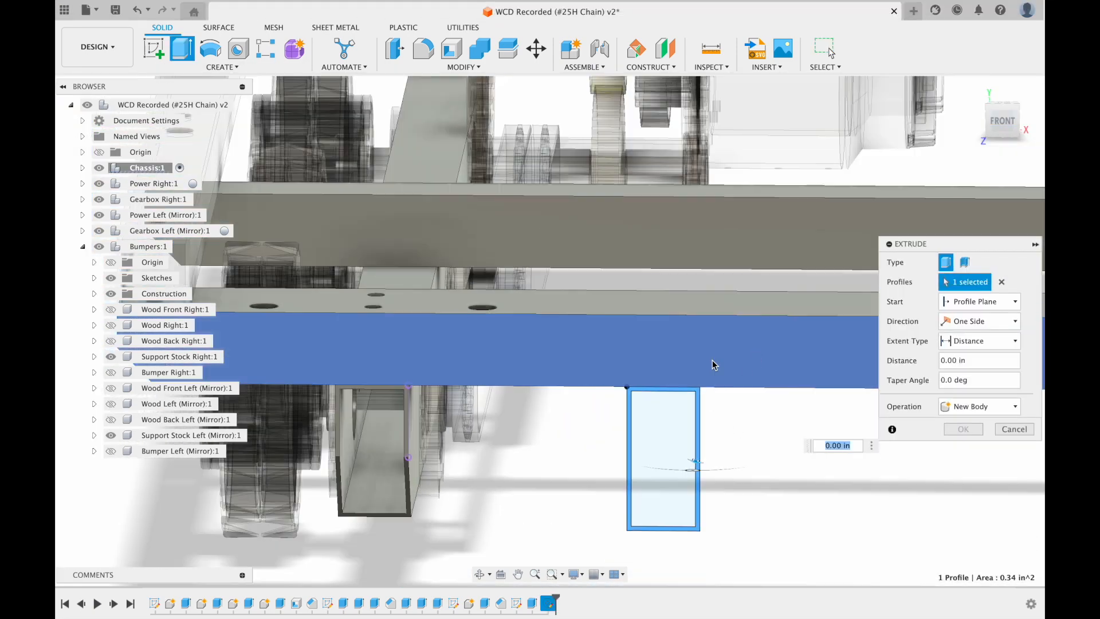
middle_click_drag(714, 365, 523, 453)
left_click(1007, 408)
left_click(983, 479)
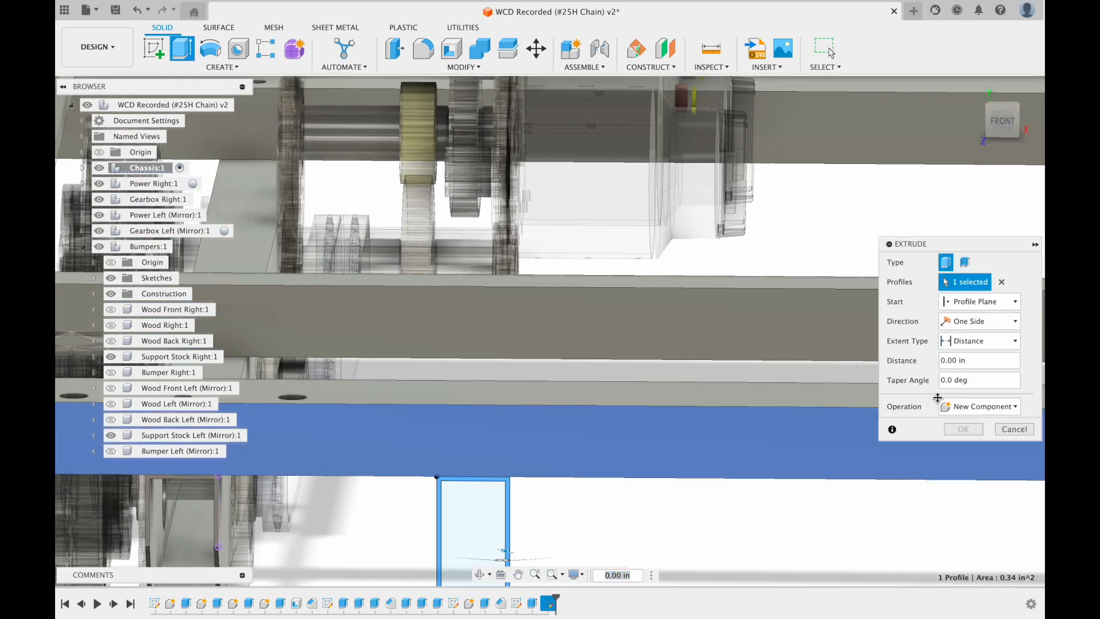
middle_click_drag(775, 302, 632, 325, "shift")
left_click_drag(512, 143, 745, 309)
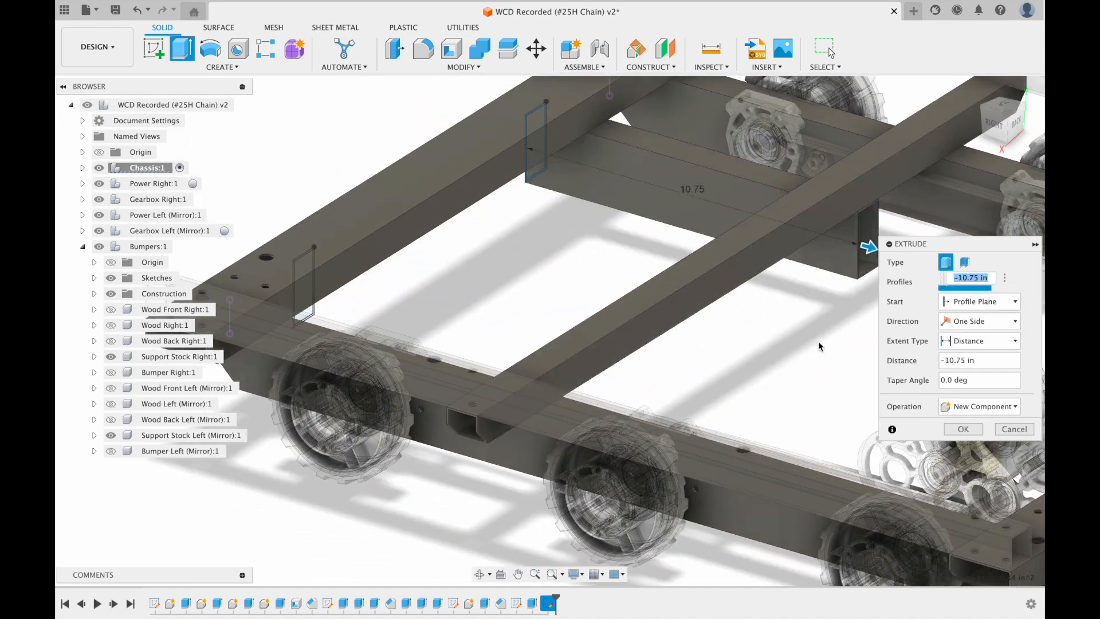
left_click(967, 433)
Step: Show the tube profile sketch again and extrude the second hollow profile back to the crossbar as a new component
middle_click_drag(601, 395, 835, 383)
scroll(838, 408, "up", 10)
left_click(82, 167)
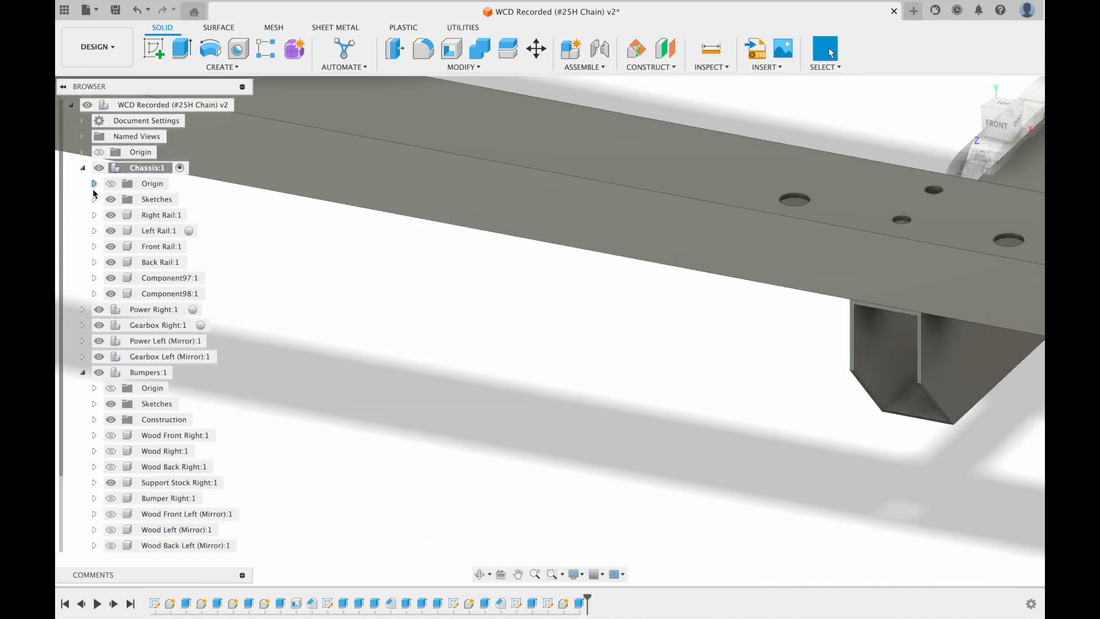
left_click(94, 198)
scroll(450, 280, "up", 5)
left_click(478, 238)
key("e")
scroll(479, 238, "down", 10)
middle_click_drag(633, 290, 384, 272, "shift")
left_click_drag(232, 198, 356, 322)
left_click(980, 406)
left_click(981, 486)
left_click(966, 429)
Step: Chamfer the four lower end edges of the two new support tubes with an equal distance of 1 in
middle_click_drag(676, 355, 647, 321, "shift")
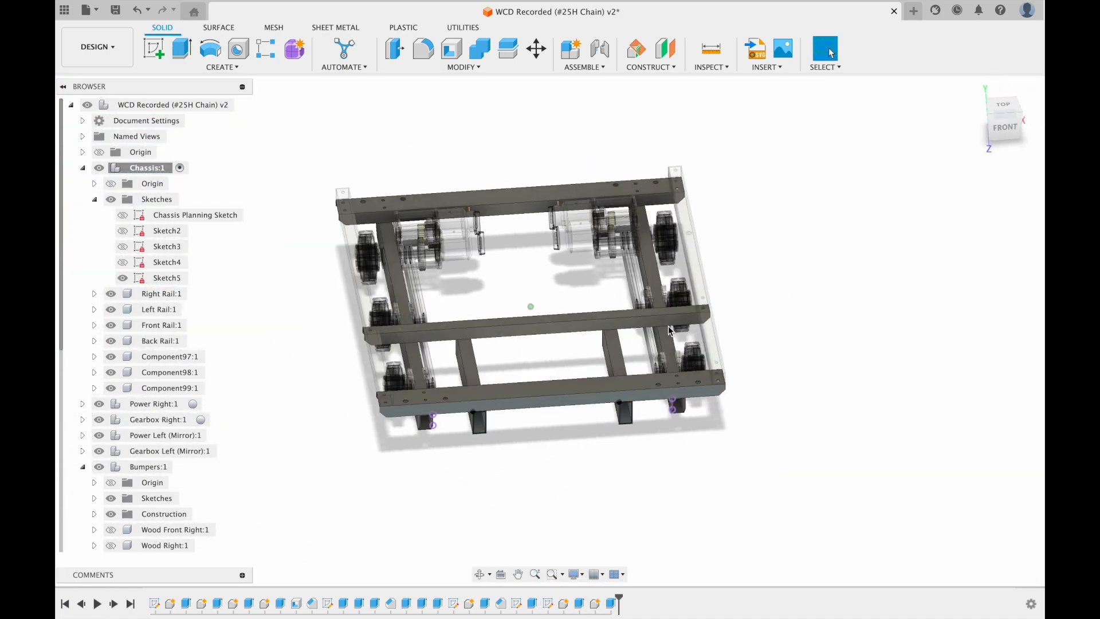
scroll(487, 408, "up", 10)
middle_click_drag(497, 408, 487, 395, "shift")
scroll(458, 380, "up", 3)
scroll(456, 384, "up", 3)
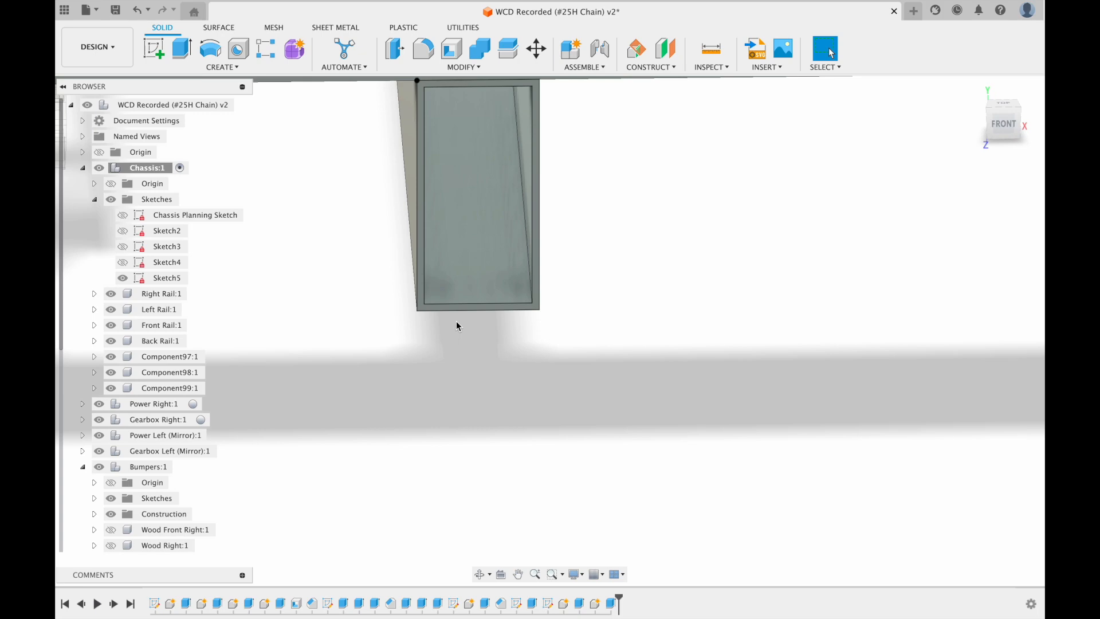
left_click(469, 309)
scroll(548, 313, "down", 8)
mouse_move(597, 351)
middle_mouse_down()
mouse_move(601, 383)
mouse_move(569, 395)
middle_mouse_up()
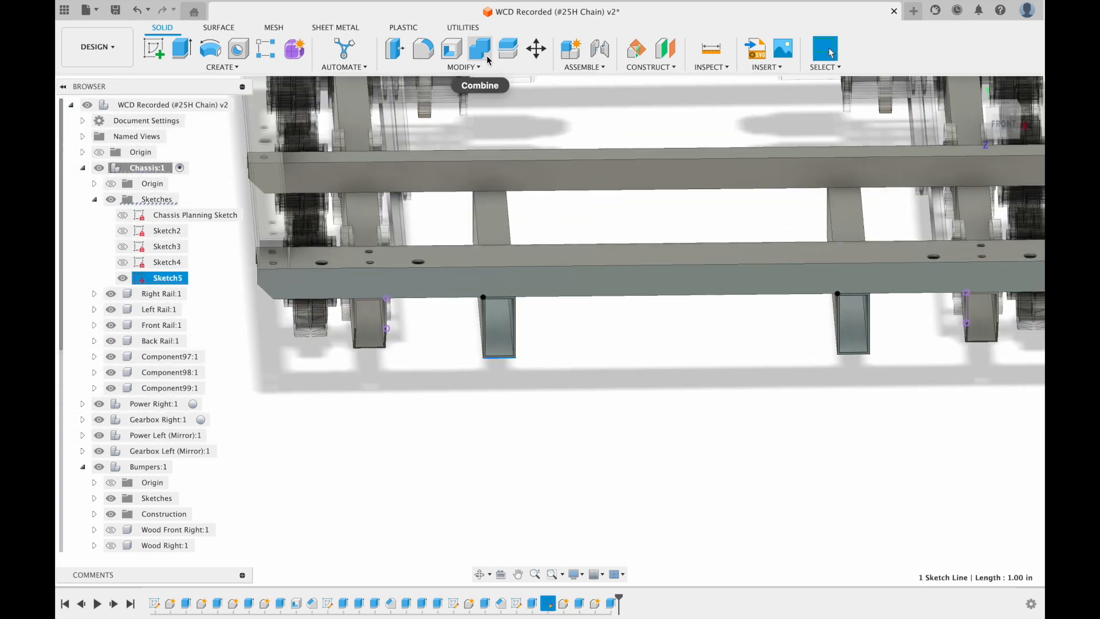
left_click(463, 67)
left_click(421, 115)
scroll(461, 390, "up", 10)
left_click(624, 244)
middle_click_drag(802, 420, 403, 420)
left_click(517, 263)
scroll(518, 270, "down", 10)
middle_click_drag(492, 321, 707, 298, "shift")
scroll(439, 297, "up", 10)
left_click(648, 355)
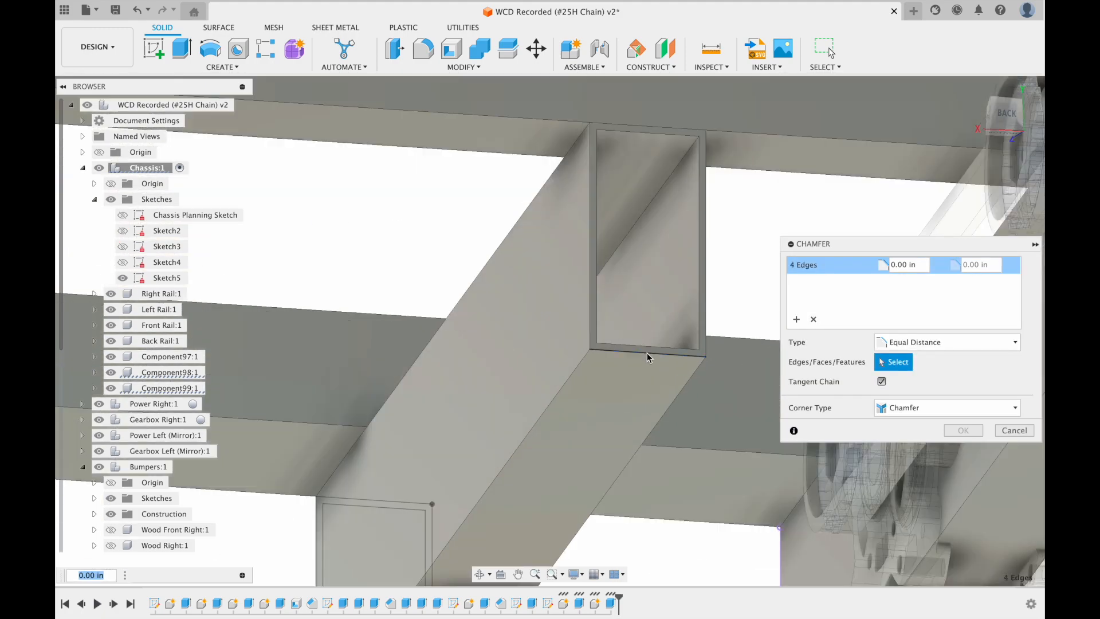
triple_click(918, 271)
type("1")
key("Return")
Step: Hide the tube profile sketch and rename Sketch2 as Chasiss Holes
scroll(573, 355, "down", 10)
mouse_move(458, 367)
middle_mouse_down("shift")
mouse_move(574, 415)
mouse_move(624, 458)
middle_mouse_up("shift")
left_click(122, 278)
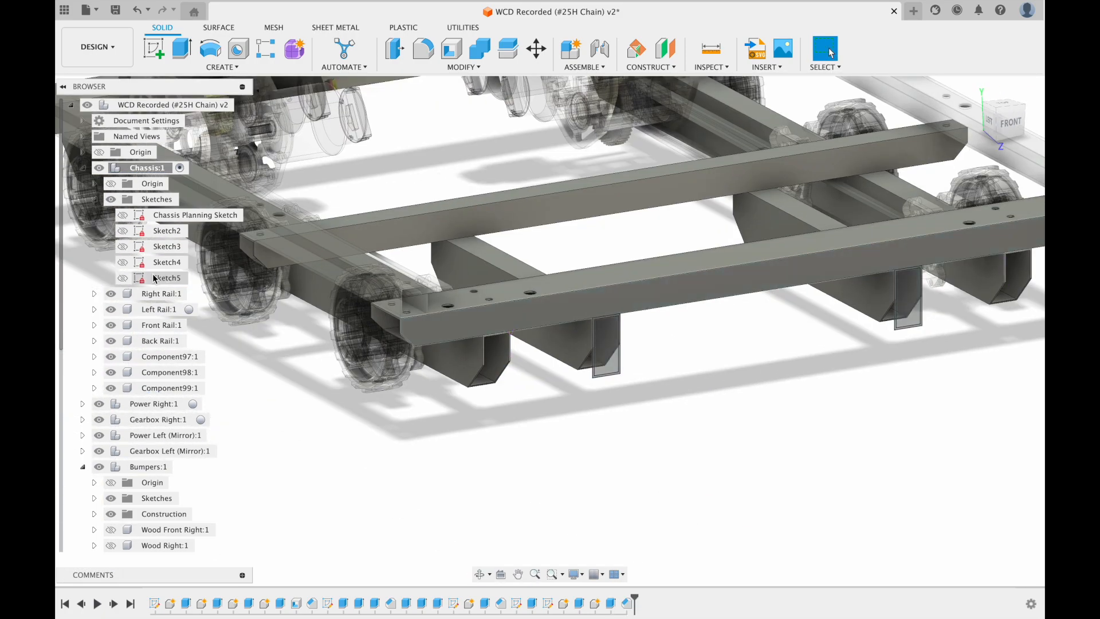
double_click(166, 232)
left_click(991, 499)
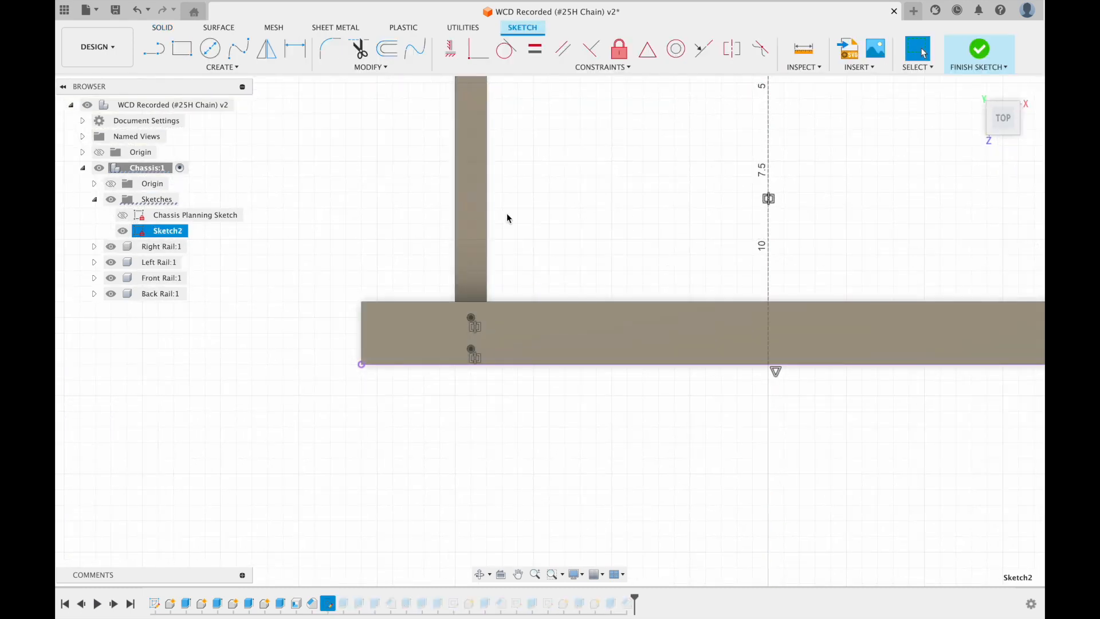
scroll(508, 216, "down", 10)
middle_click_drag(508, 216, 436, 275, "shift")
right_click(164, 231)
left_click(184, 338)
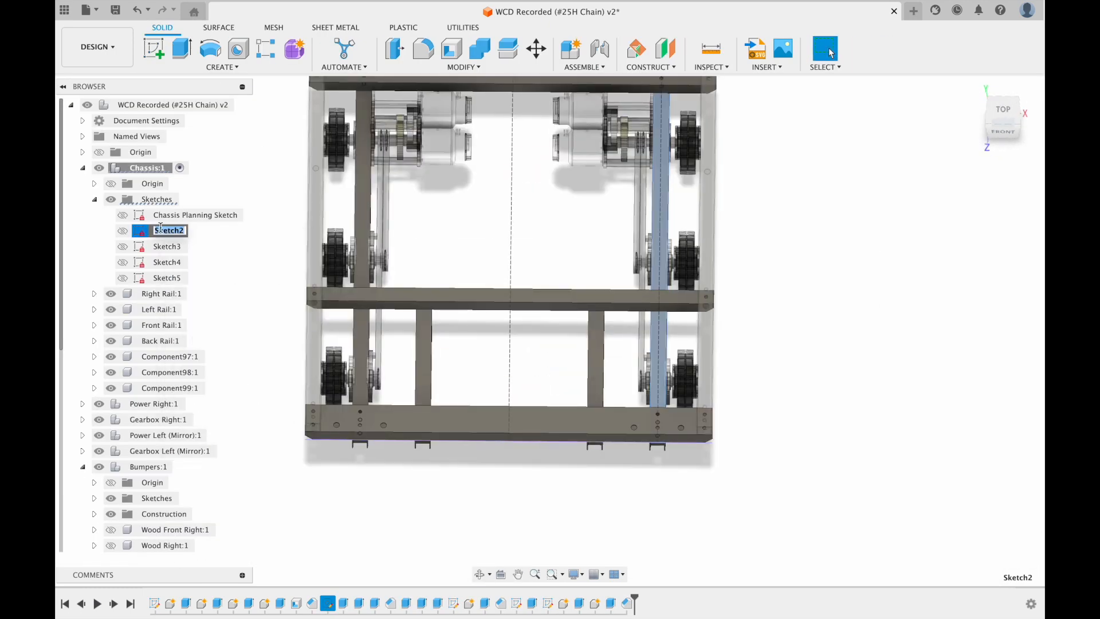
Step: Rename Sketch3 as Across Stock and Sketch4 as Across Stock Holes
left_click(170, 250)
type("Across Stock")
right_click(167, 262)
left_click(179, 367)
type("Across Stock Holes")
key("Return")
Step: Rename Sketch5 as Eboard Support Stock
right_click(167, 278)
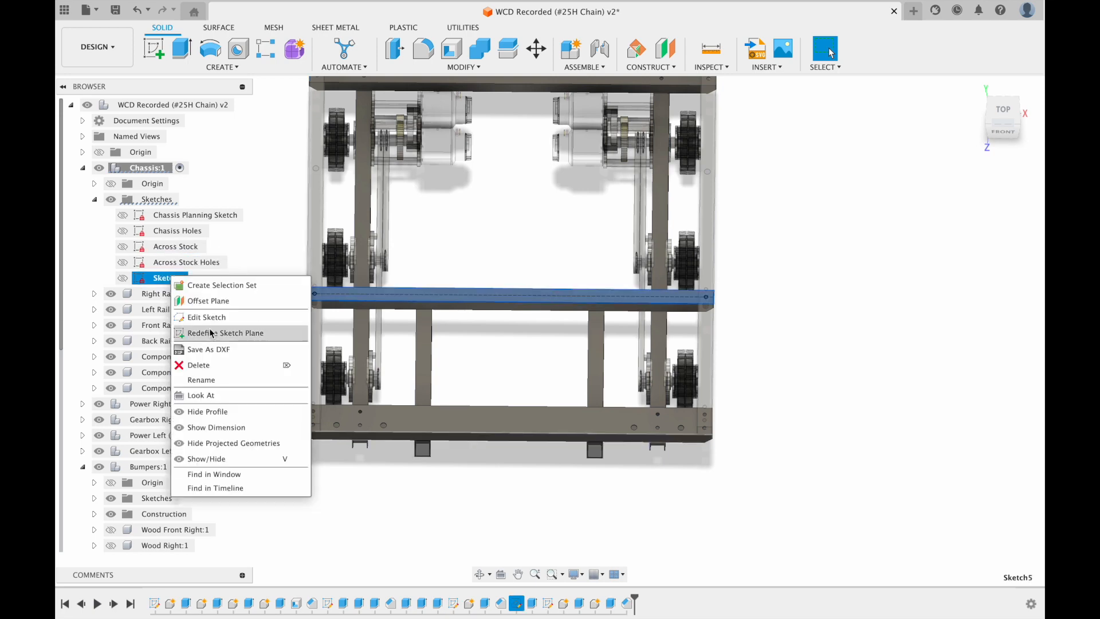
left_click(179, 384)
type("Eboa")
Step: Start a sketch on a support tube's top face and draw a construction line along its center, spanning crossbar and front bar
middle_click_drag(375, 355, 403, 344, "shift")
scroll(403, 339, "up", 5)
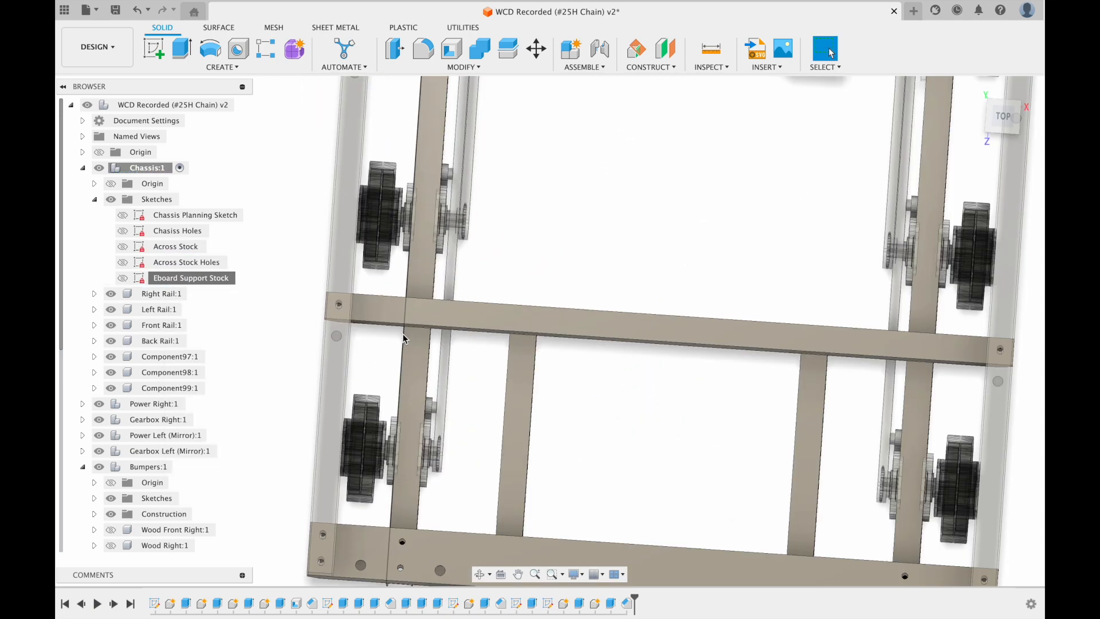
left_click(156, 43)
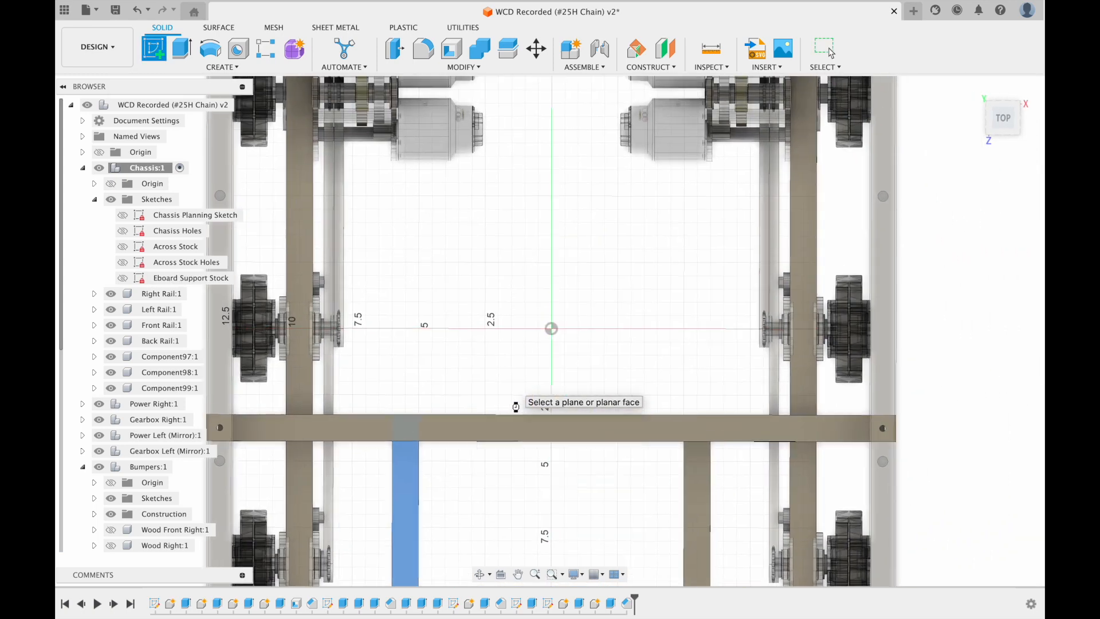
left_click(519, 390)
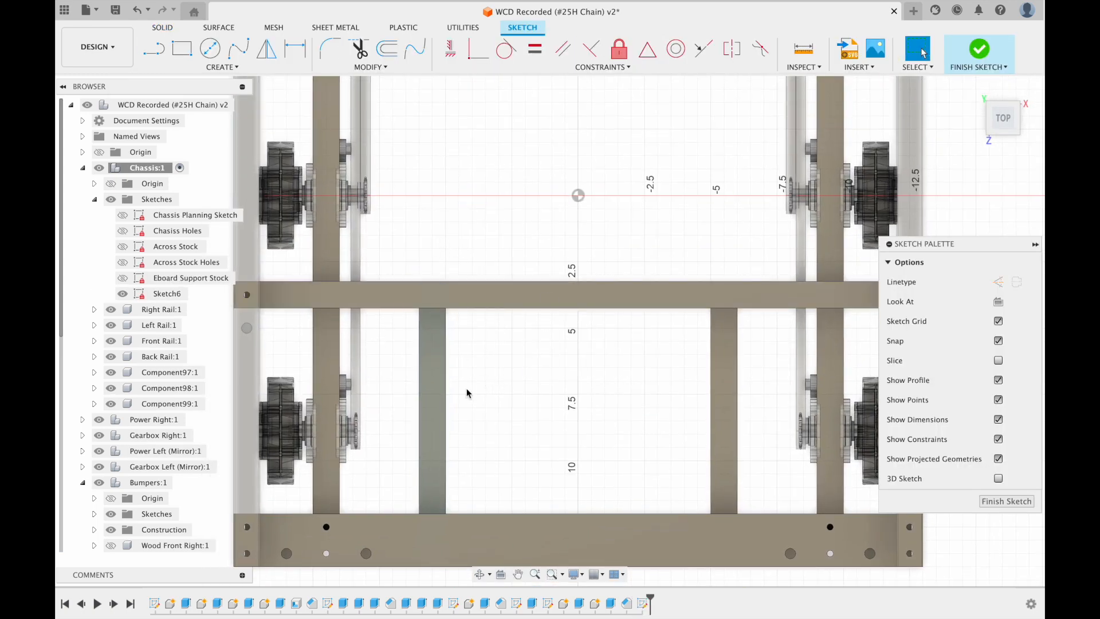
left_click(435, 567)
key("Escape")
left_click(434, 492)
Step: Draw a chassis center line from the crossbar to the front bar and constrain its ends to the bars' edge midpoints
left_click(577, 281)
left_click(577, 514)
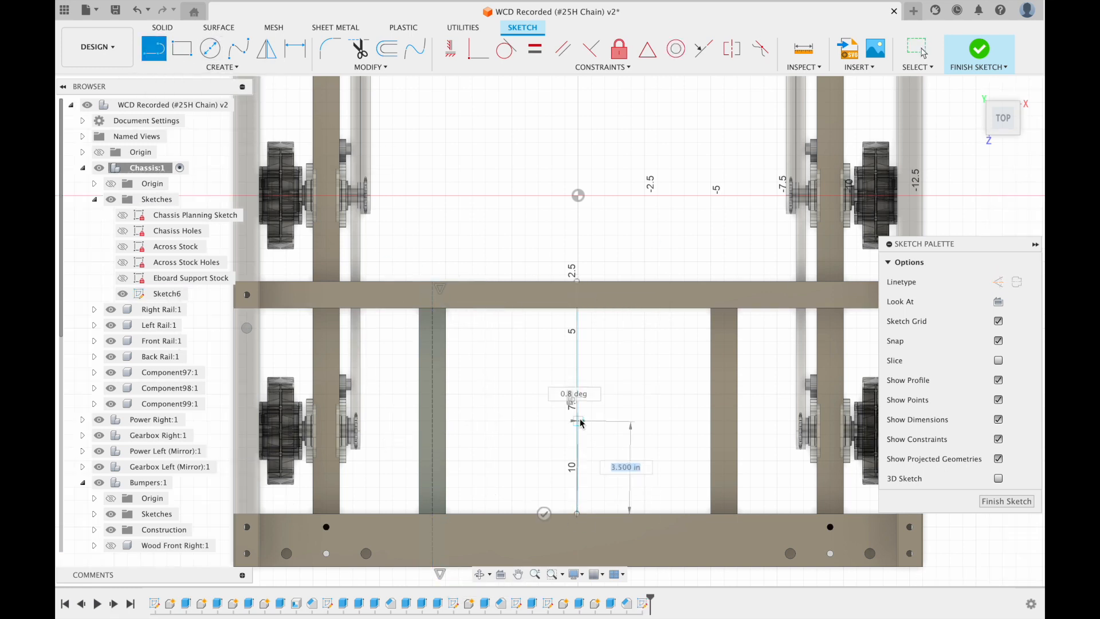
key("Escape")
key("p")
left_click(593, 281)
left_click(791, 326)
left_click(577, 281)
left_click(600, 282, "shift")
left_click(647, 50)
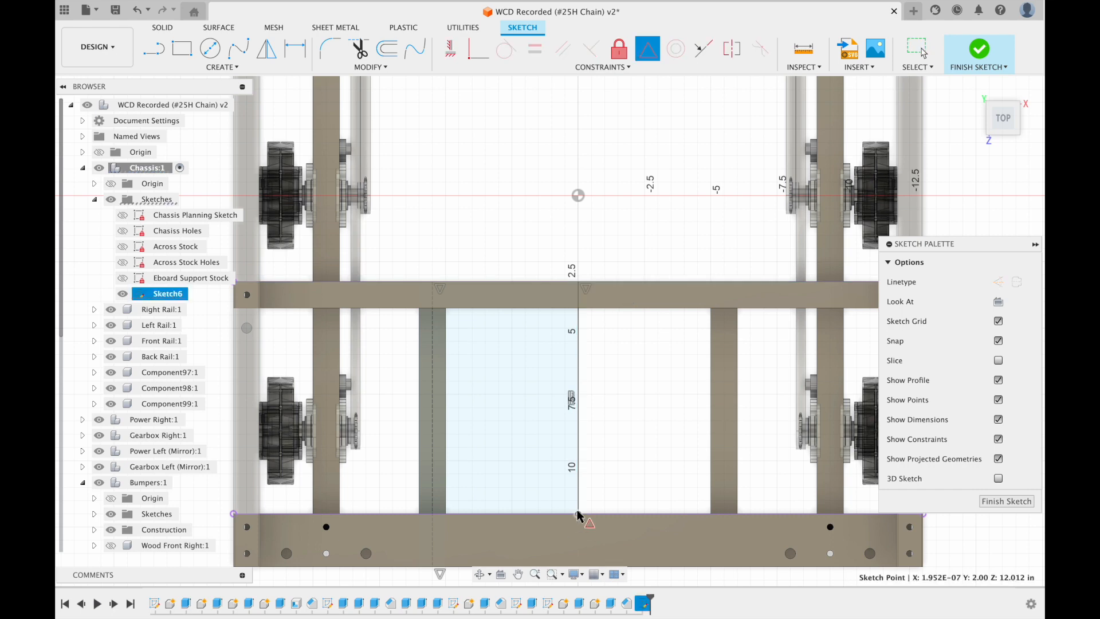
Step: Draw a 0.236 in diameter circle on the support tube's center line, over the crossbar
key("Escape")
key("c")
scroll(408, 289, "up", 3)
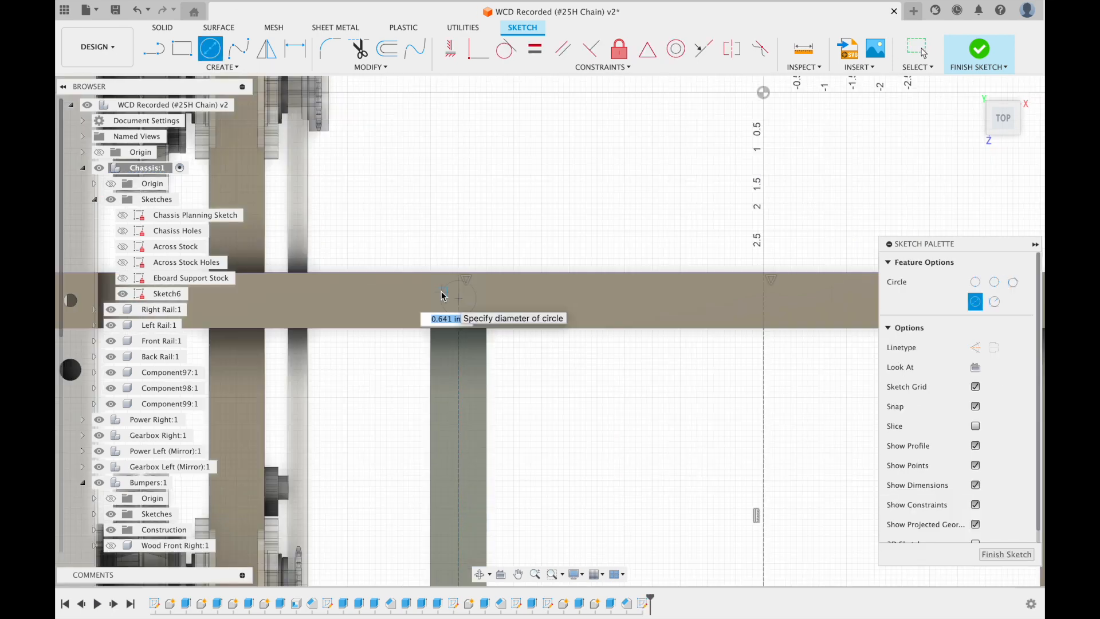
type("0.236")
key("Return")
key("Escape")
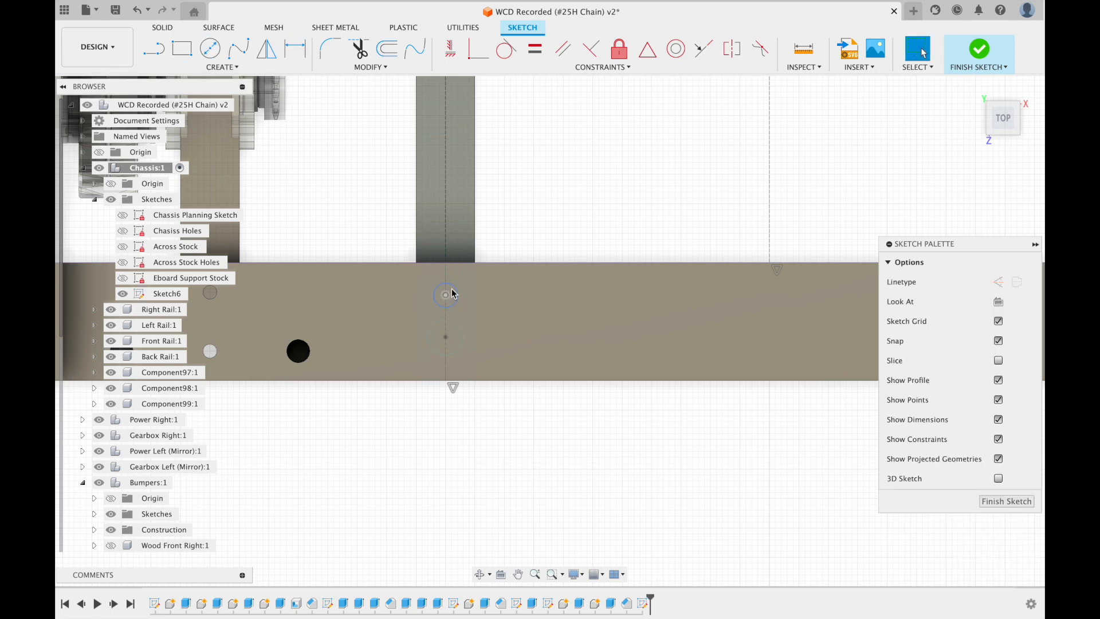
Step: Position two hole circles on the front bar 0.5 in and 1.5 in from its outer edge and make all three circles equal
left_click(463, 339)
left_click(491, 380)
left_click(462, 344)
key("d")
left_click(485, 380)
left_click(486, 350)
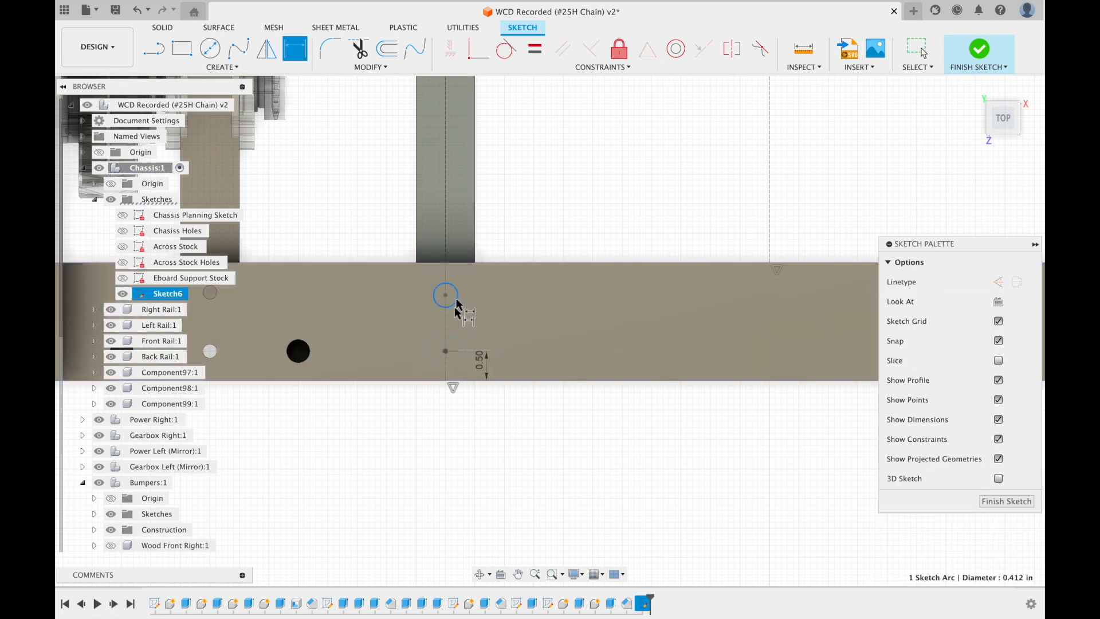
key("Escape")
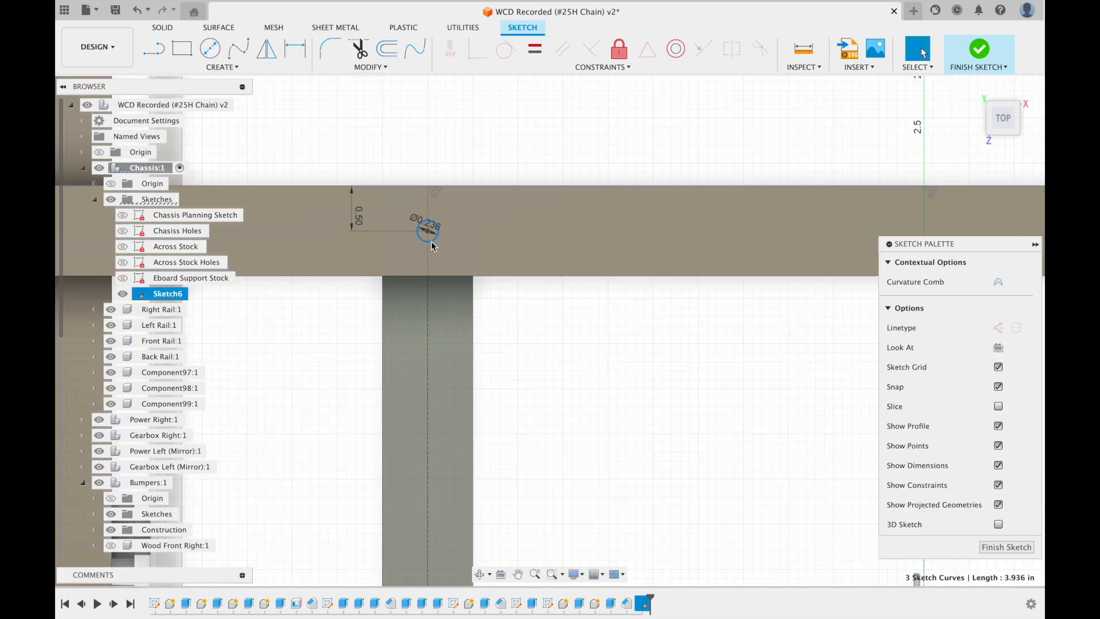
left_click(535, 49)
Step: Mirror the hole circles across the chassis center line and finish the sketch
left_click(267, 48)
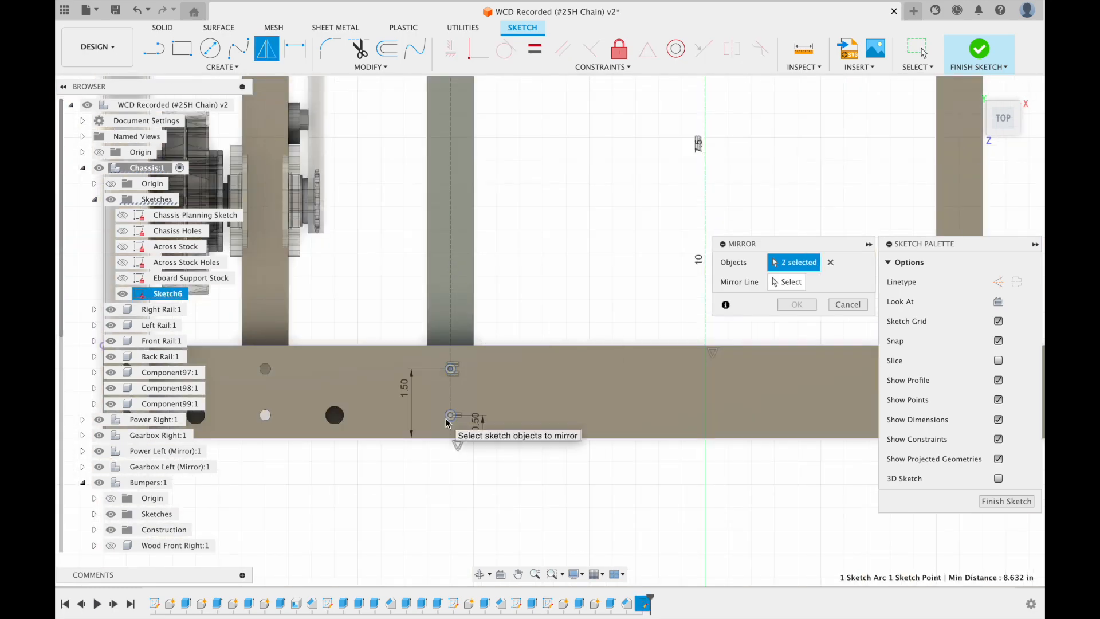
scroll(447, 422, "up", 5)
left_click(466, 255)
left_click(787, 281)
scroll(632, 238, "down", 6)
middle_click_drag(506, 297, 256, 468)
left_click(521, 272)
left_click(798, 306)
left_click(1006, 501)
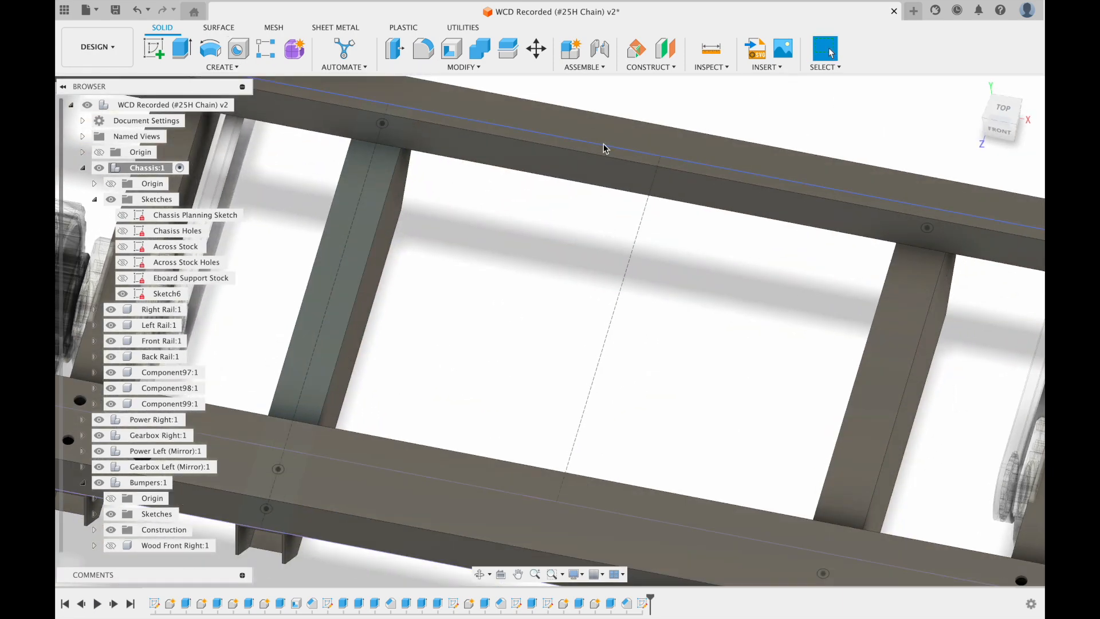
Step: Hide the crossbar and the front rail to expose the hole profiles on the support tubes
left_click(603, 146)
key("v")
left_click(378, 487)
key("v")
Step: Show the hidden bars again and cut the six hole profiles through bars and support tubes, using two sides with 2.30 in on side 1
scroll(270, 509, "up", 5)
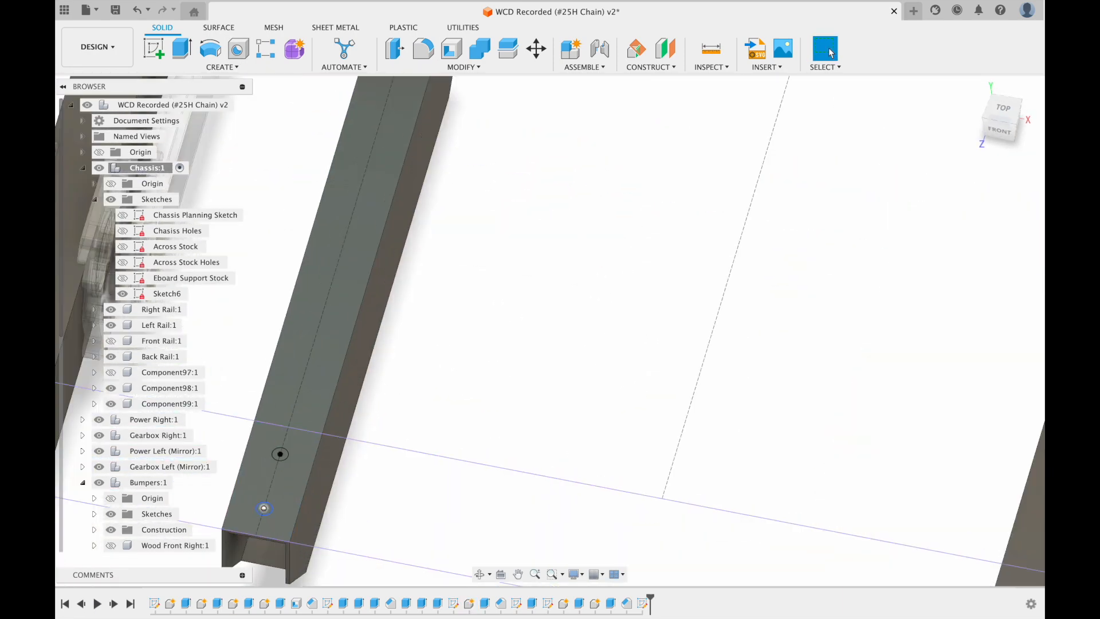
middle_click_drag(268, 508, 327, 429)
left_click(318, 431)
left_click(356, 329)
scroll(356, 329, "down", 5)
left_click(558, 196)
middle_click_drag(894, 252, 703, 199)
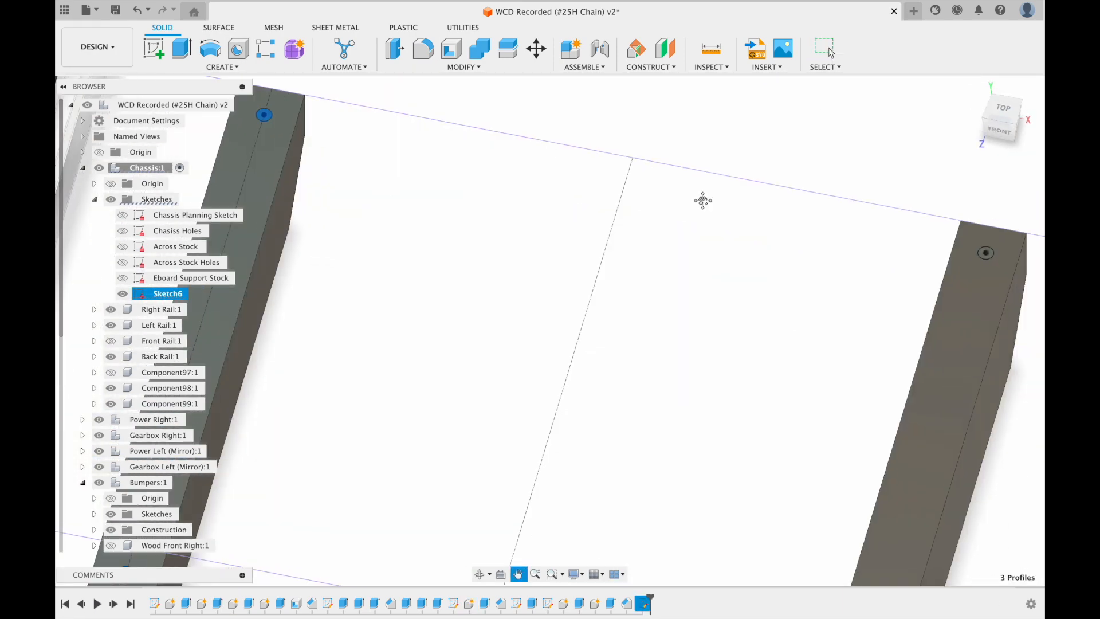
left_click(699, 229)
middle_click_drag(659, 487, 690, 307)
scroll(677, 240, "up", 4)
left_click(677, 232)
left_click(608, 444)
scroll(609, 447, "down", 5)
key("e")
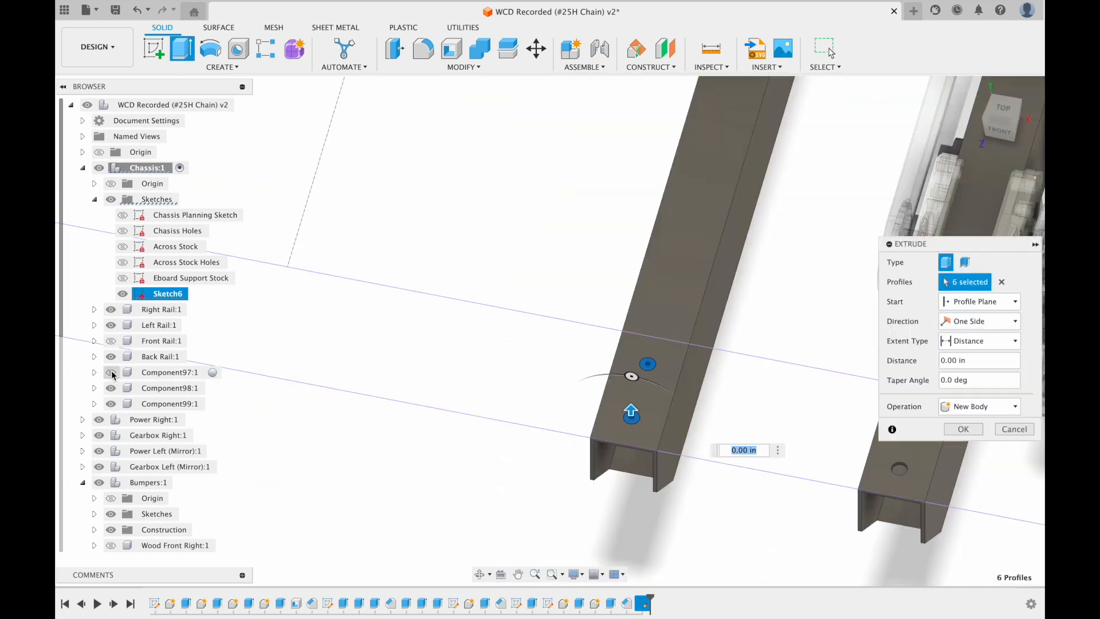
left_click(112, 373)
left_click(111, 341)
left_click(974, 406)
left_click(974, 439)
left_click(987, 321)
left_click(983, 361)
left_click_drag(631, 410, 631, 315)
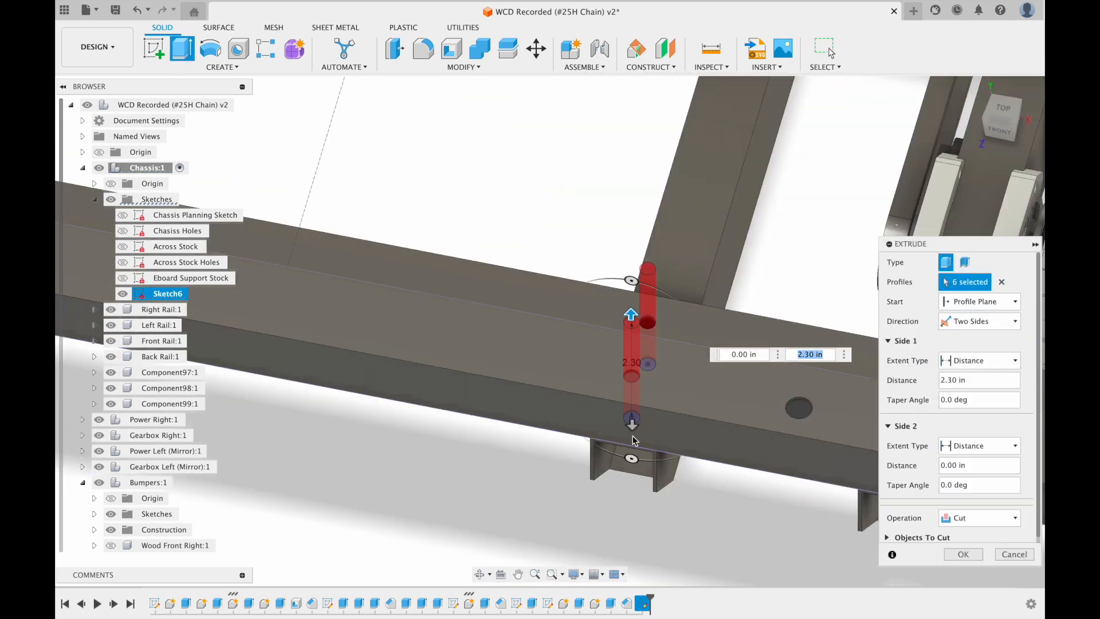
left_click(964, 554)
Step: Rename Sketch6 as Support Stock Holes
scroll(608, 401, "down", 5)
middle_click_drag(515, 309, 553, 367)
middle_click_drag(553, 366, 557, 388, "shift")
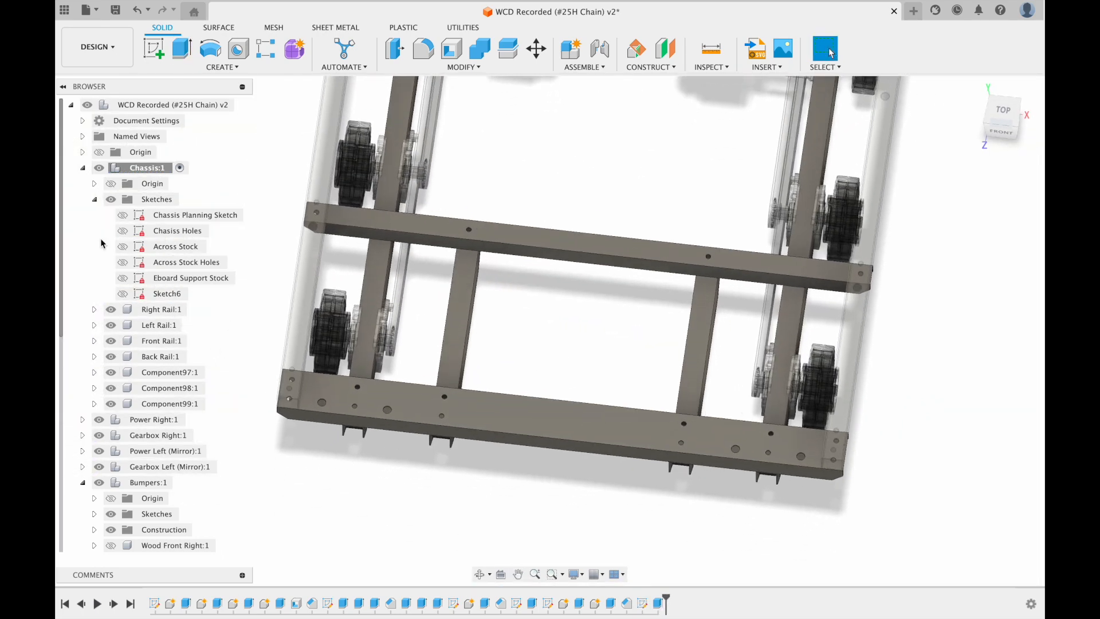
double_click(158, 295)
type("Support Stock Holes")
key("Return")
left_click(1011, 503)
Step: Collapse the expanded browser groups and rename the crossbar component Component97 as Across Stock
left_click(95, 199)
left_click(83, 169)
left_click(82, 246)
double_click(170, 277)
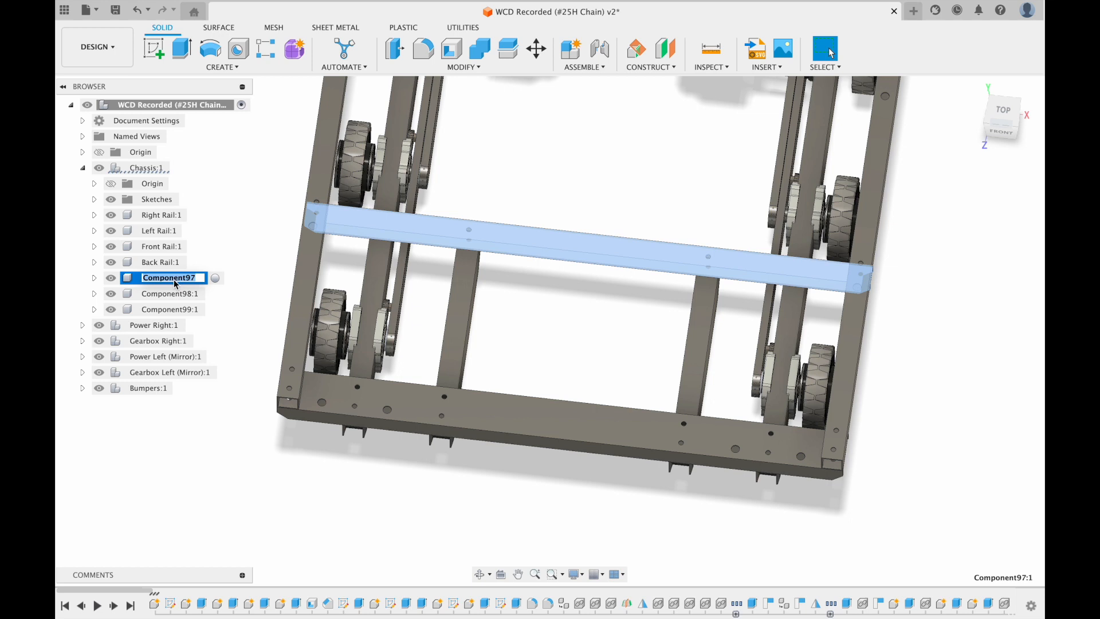
type("Across stock")
key("Return")
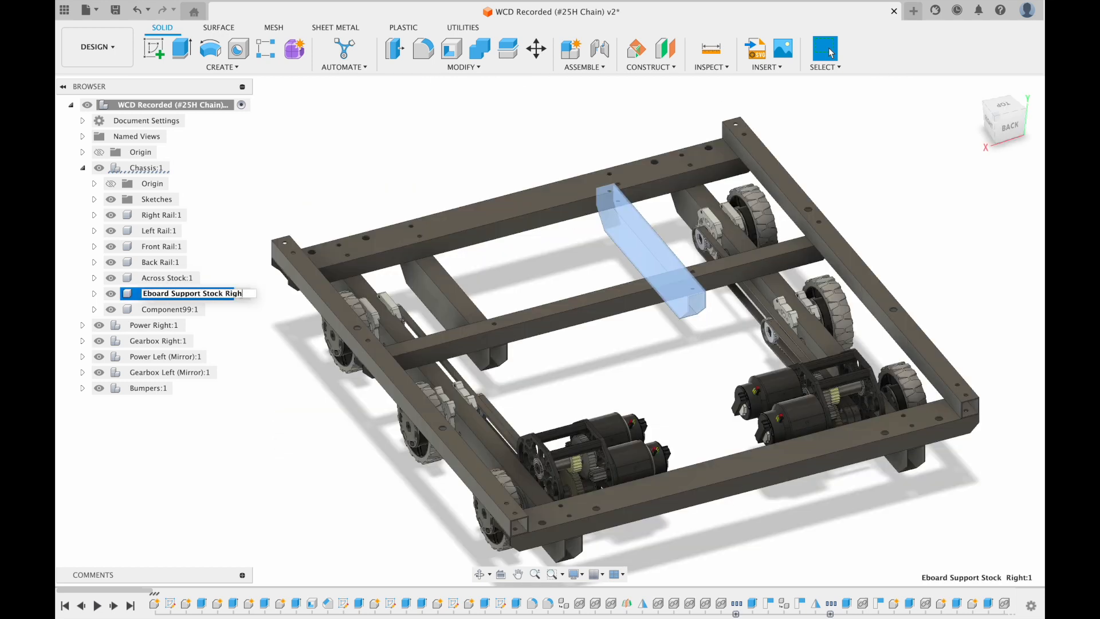
Step: Rename Component99 using the copied name Eboard Support Stock Right, adapted for the opposite side
key("super+c")
double_click(170, 310)
key("super+v")
key("BackSpace")
key("BackSpace")
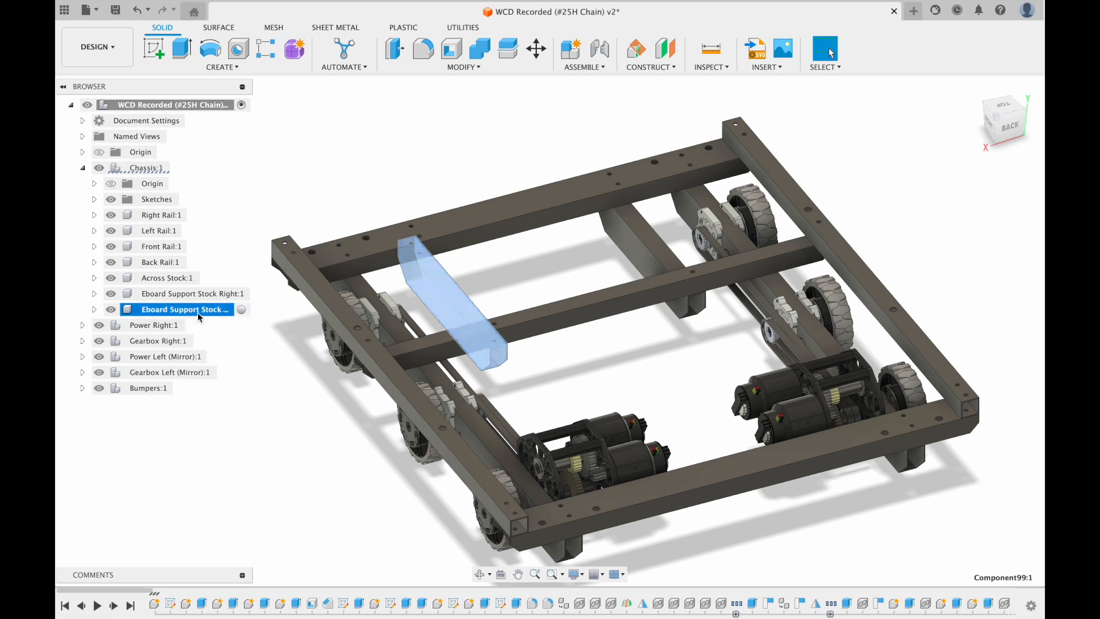
Step: Create a new internal standard component named Eboard under the top-level assembly and activate it
left_click(82, 168)
left_click(225, 67)
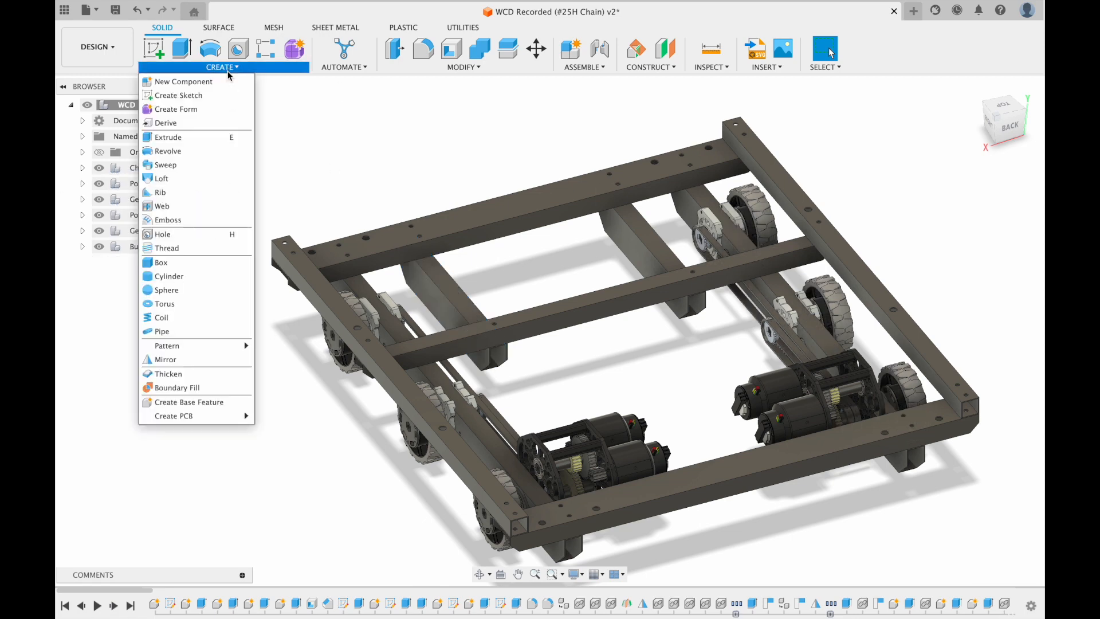
left_click(178, 82)
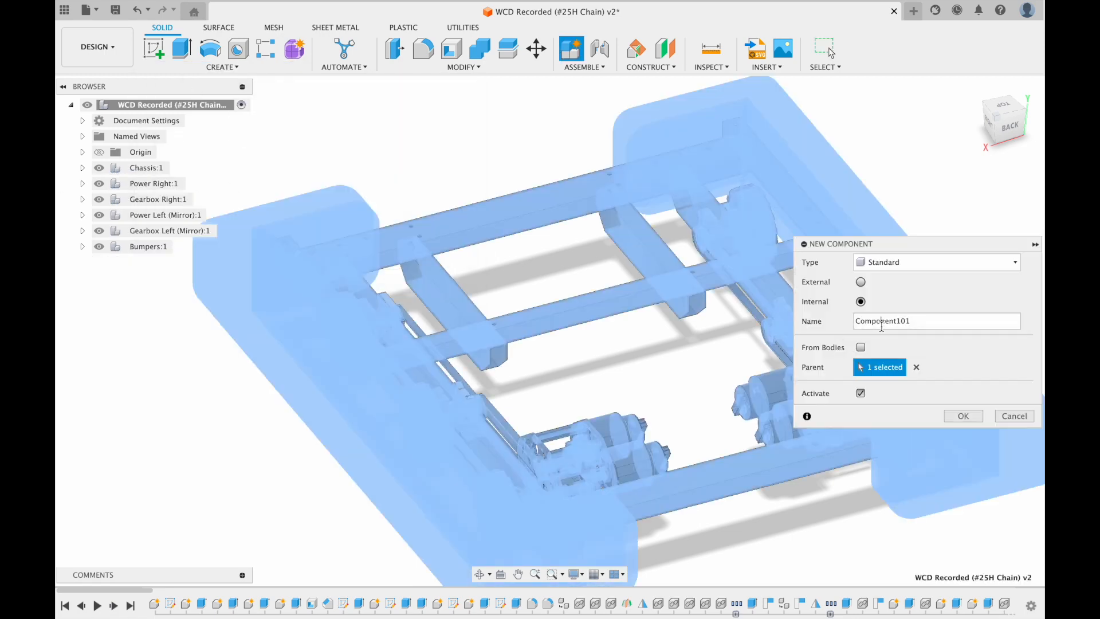
type("Eboard")
key("Return")
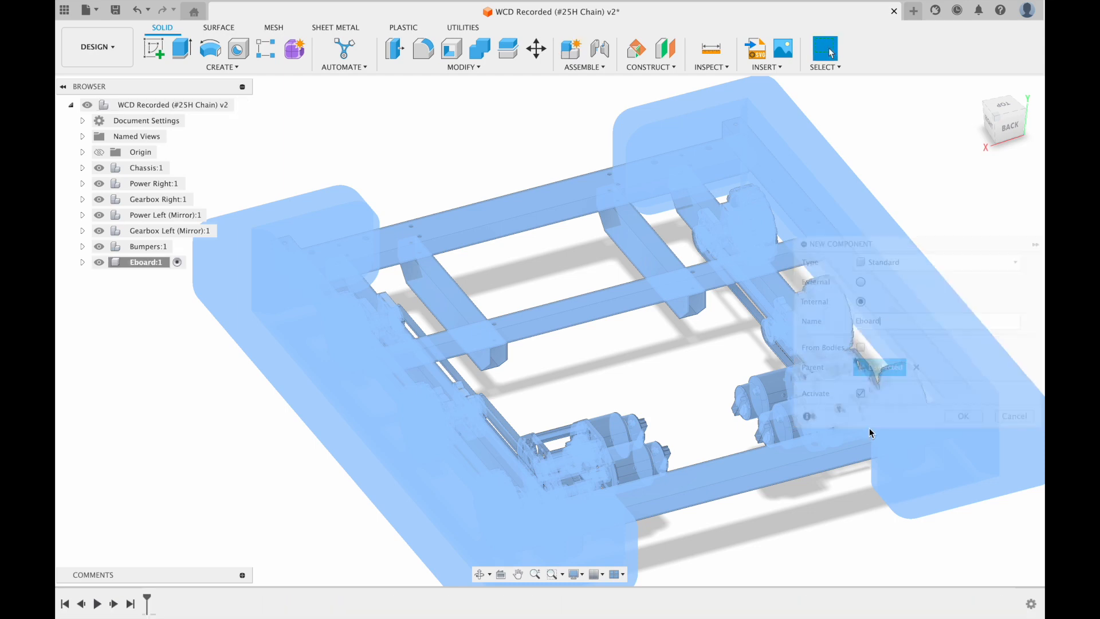
Step: Start an Eboard sketch on the horizontal origin plane and project the outer edges and gearbox-end edges of both wheel rails
left_click(154, 50)
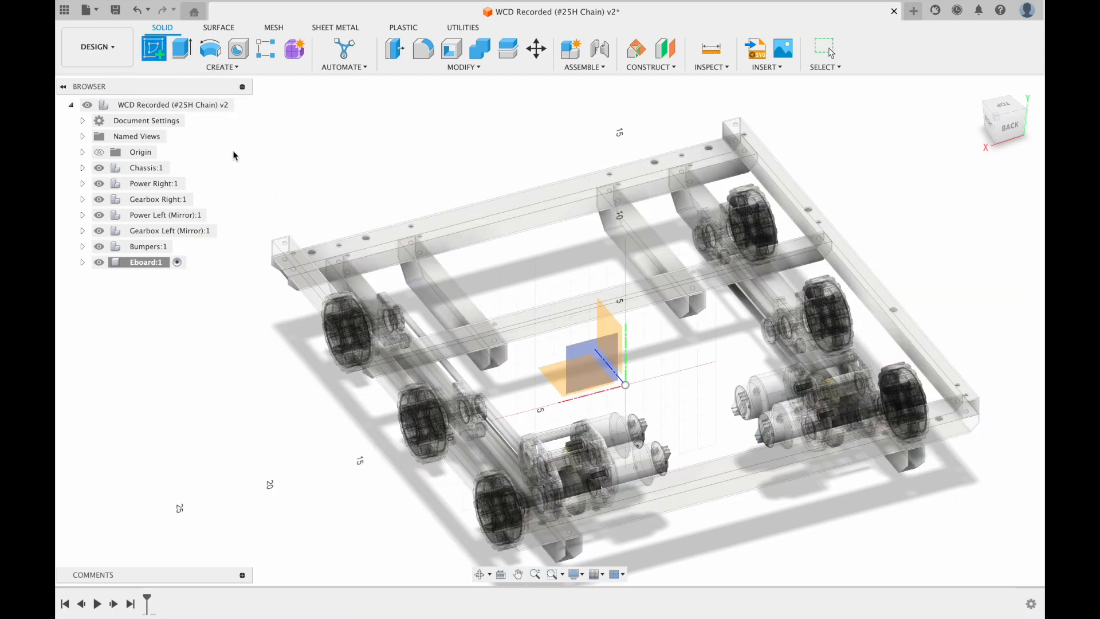
left_click(560, 385)
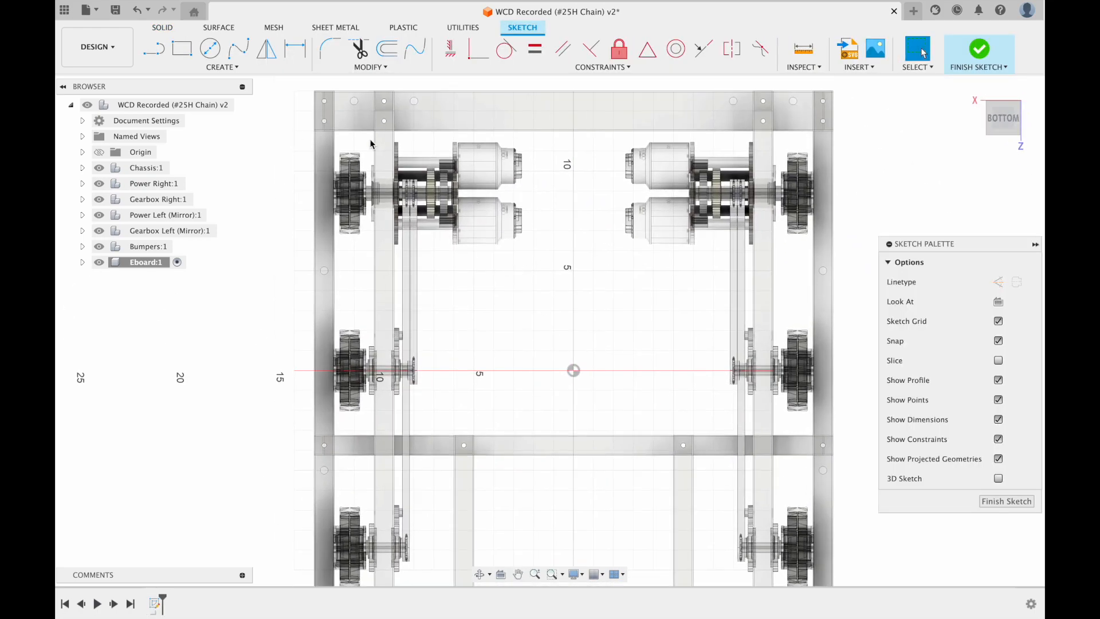
scroll(383, 110, "up", 10)
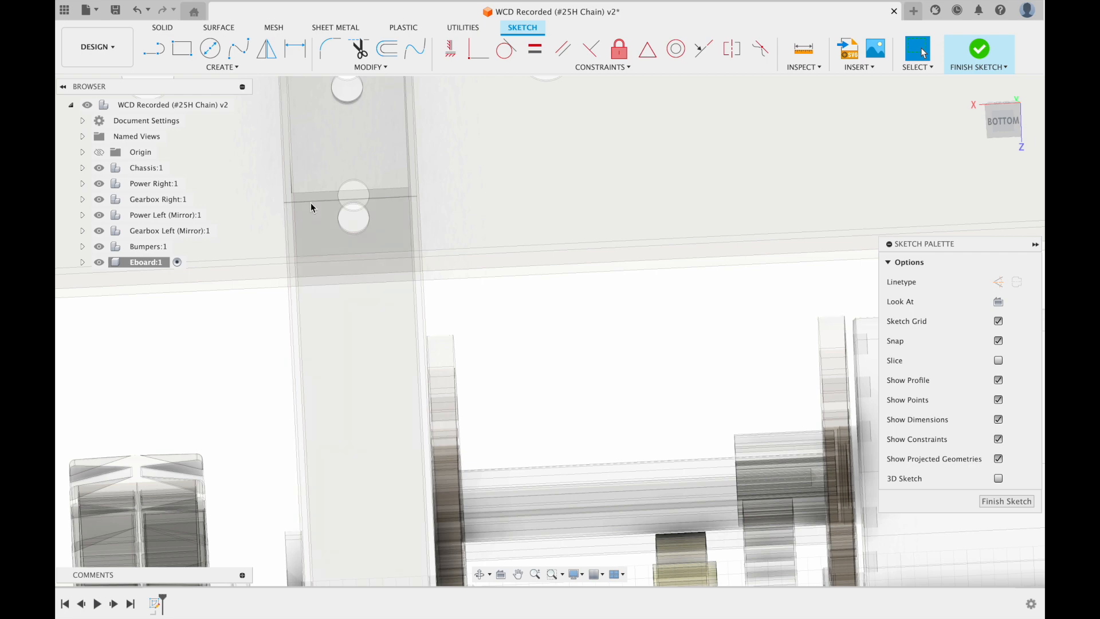
key("p")
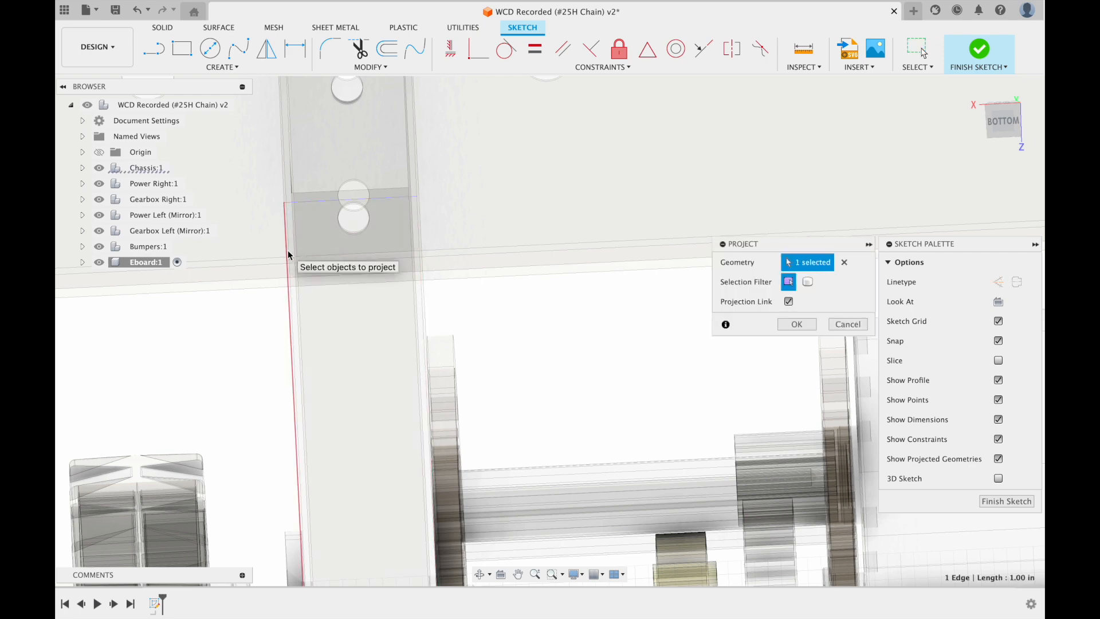
left_click(287, 249)
scroll(473, 277, "down", 5)
middle_click_drag(477, 278, 62, 322)
middle_click_drag(491, 386, 174, 351)
scroll(414, 224, "up", 5)
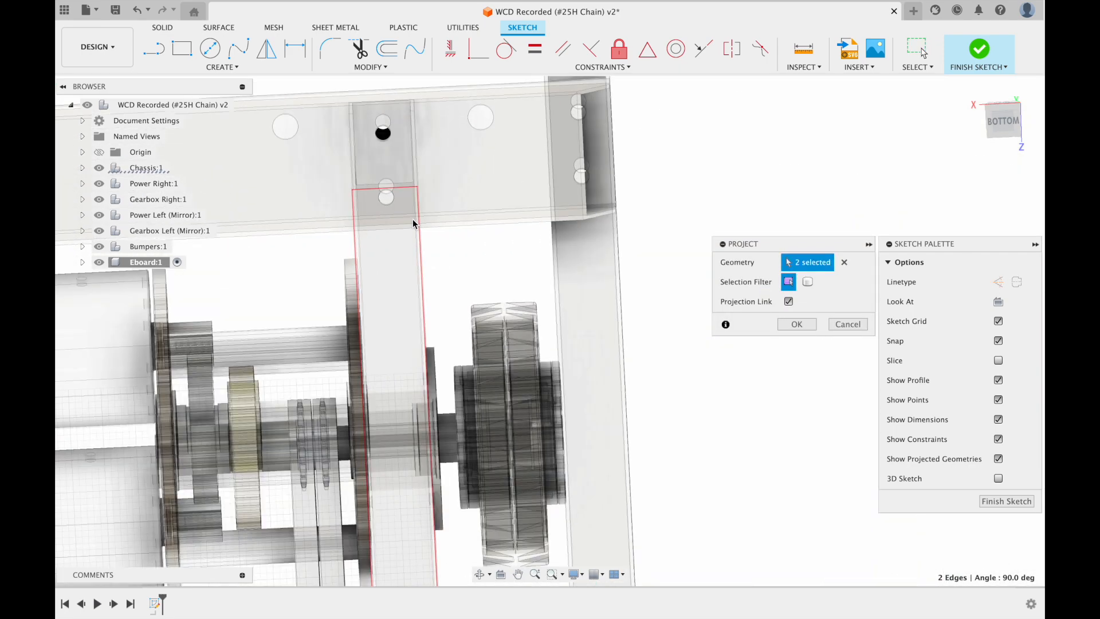
left_click(397, 188)
left_click(419, 225)
Step: Project the wheel rails' end edges at the chassis end opposite the gearboxes to complete the reference geometry
scroll(417, 226, "down", 5)
middle_click_drag(398, 497, 408, 121)
middle_click_drag(421, 565, 406, 356)
scroll(405, 356, "up", 4)
left_click(426, 486)
middle_click_drag(264, 475, 968, 424)
scroll(424, 477, "up", 2)
scroll(272, 476, "down", 2)
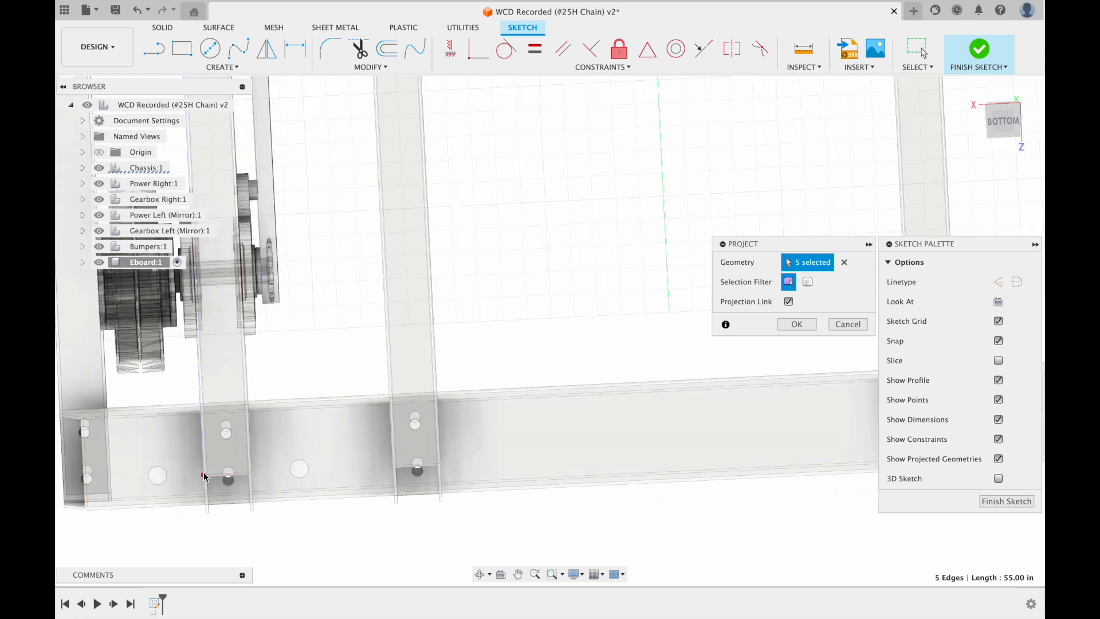
left_click(212, 476)
scroll(376, 381, "down", 5)
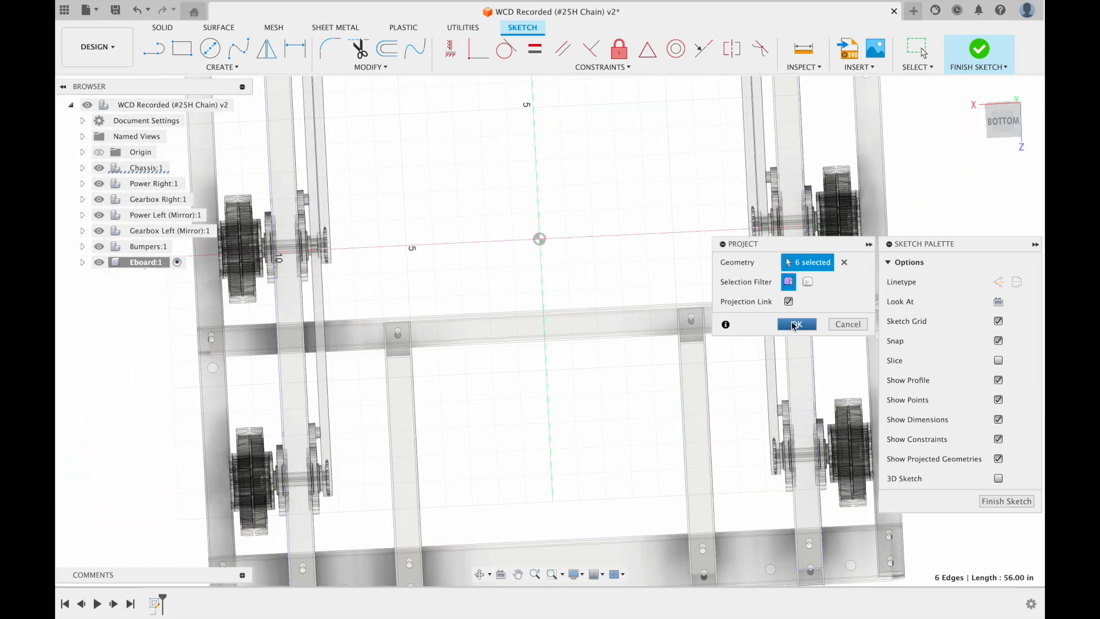
key("Return")
Step: Draw the board outline as a rectangle between diagonally opposite outer corners of the projected wheel rails
left_click(182, 49)
middle_click_drag(568, 290, 611, 578)
left_click(299, 197)
middle_click_drag(717, 392, 604, 34)
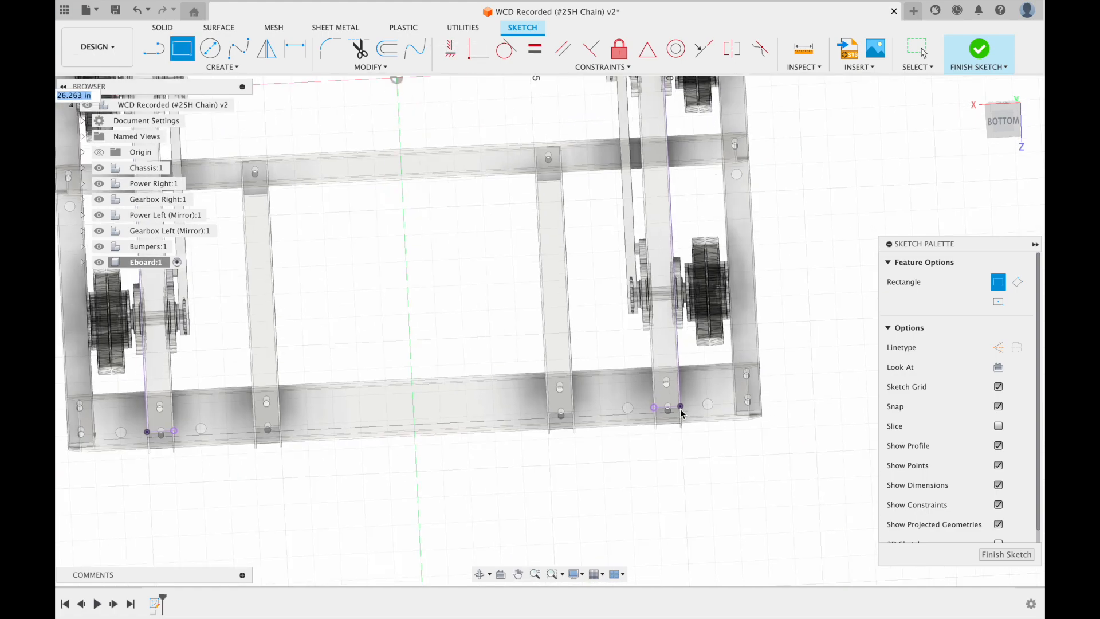
left_click(681, 407)
middle_click_drag(415, 235, 582, 395)
scroll(579, 387, "down", 5)
middle_click_drag(534, 277, 499, 337)
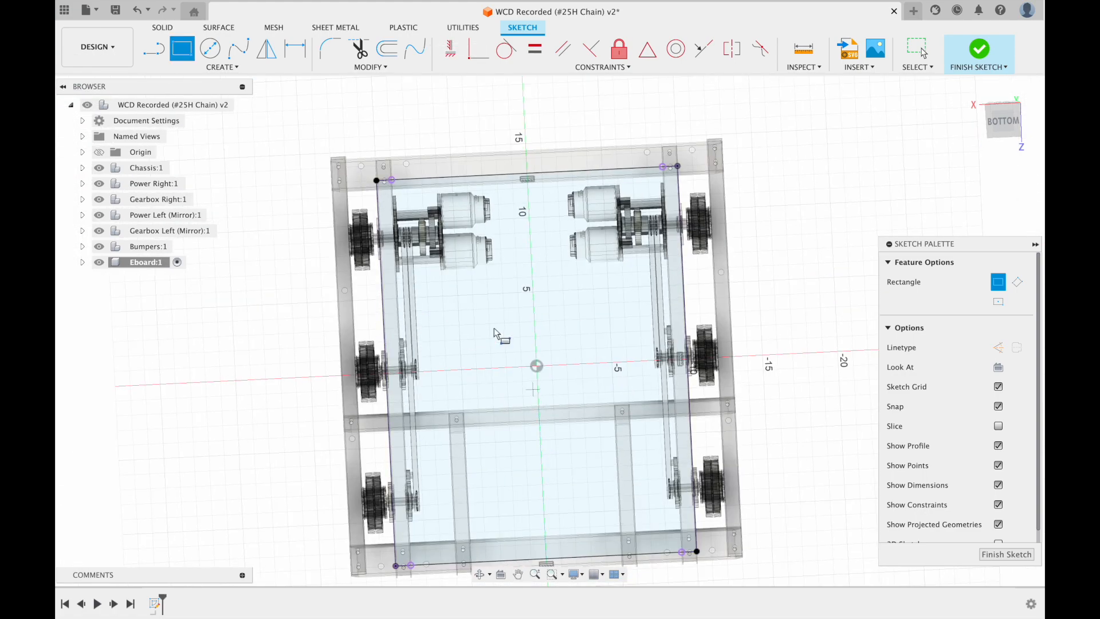
key("Escape")
Step: Activate the top-level assembly and examine the clearance between the board sketch plane and the gearbox plates and bearing blocks
left_click(433, 273)
middle_click_drag(468, 295, 312, 249, "shift")
left_click(242, 104)
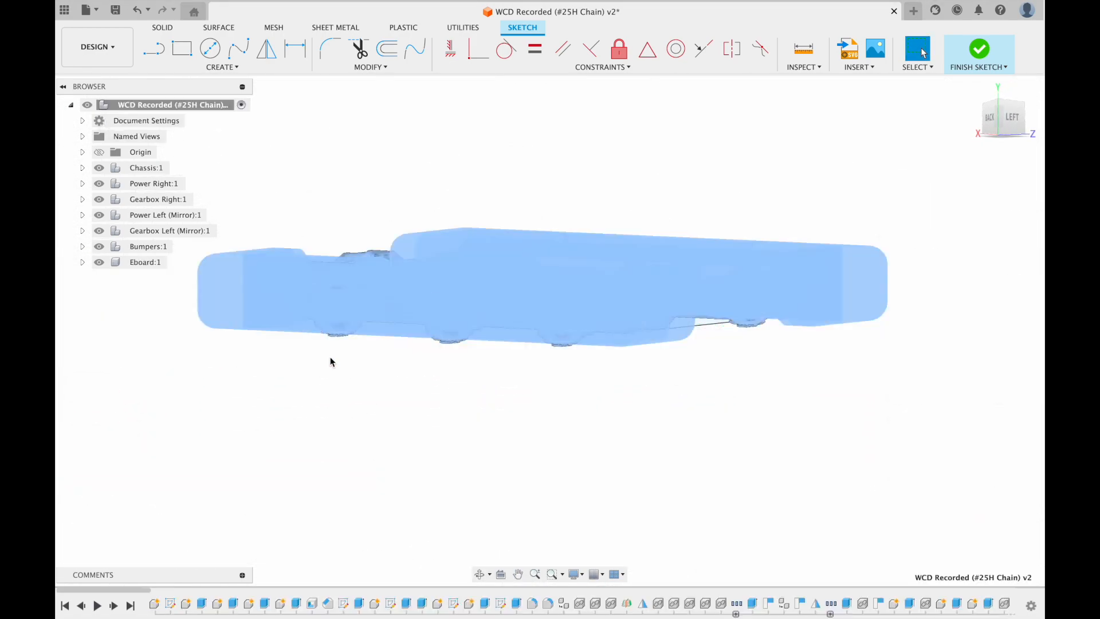
scroll(401, 329, "up", 5)
scroll(412, 331, "up", 8)
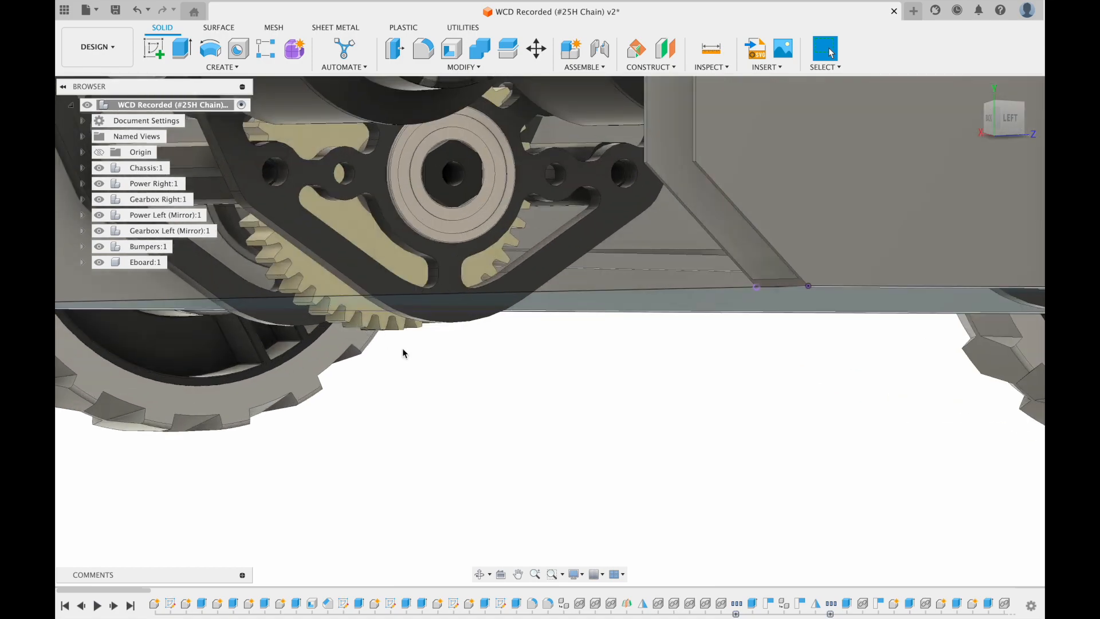
scroll(468, 332, "down", 6)
scroll(548, 342, "up", 3)
scroll(619, 339, "right", 5)
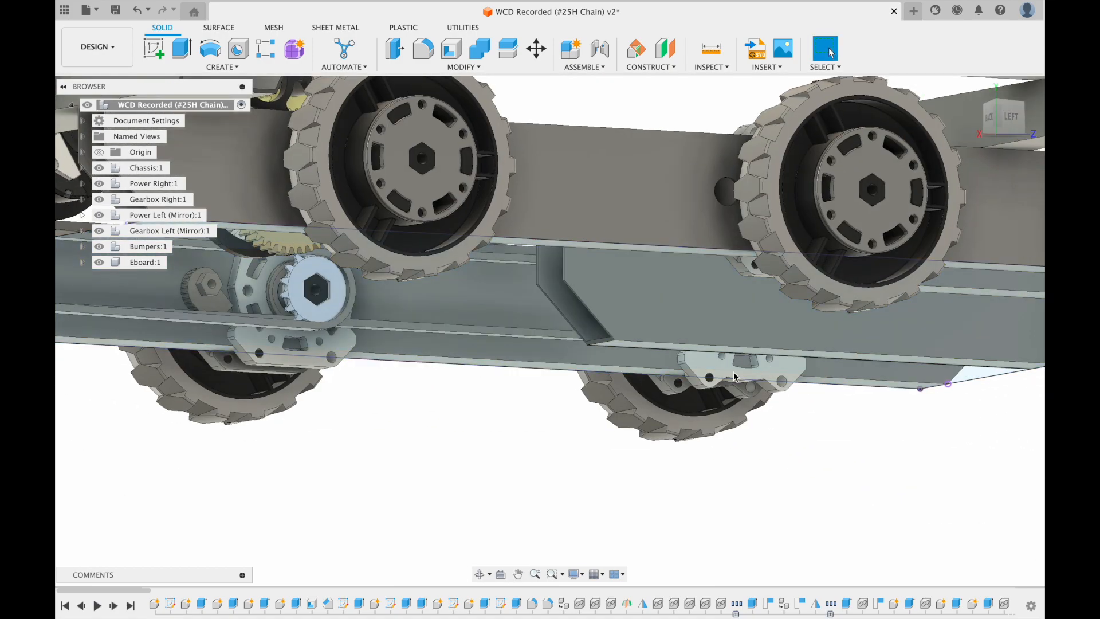
scroll(481, 319, "down", 5)
middle_click_drag(438, 246, 489, 315, "shift")
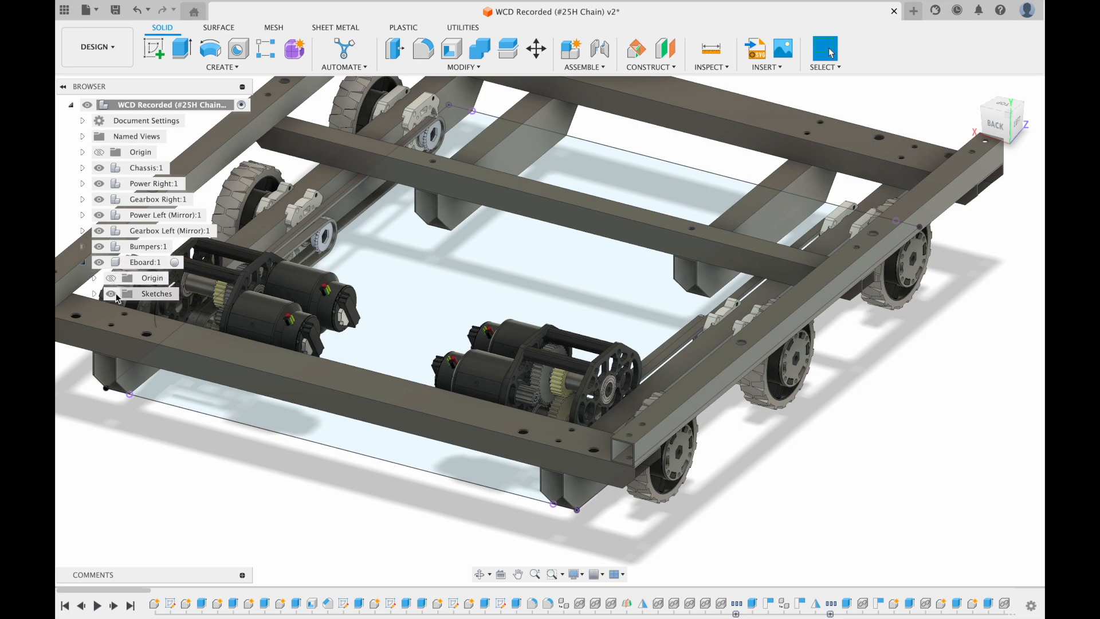
Step: Reopen the Eboard outline sketch and project the rounded edge of the gearbox plate that reaches the board plane
left_click(89, 297)
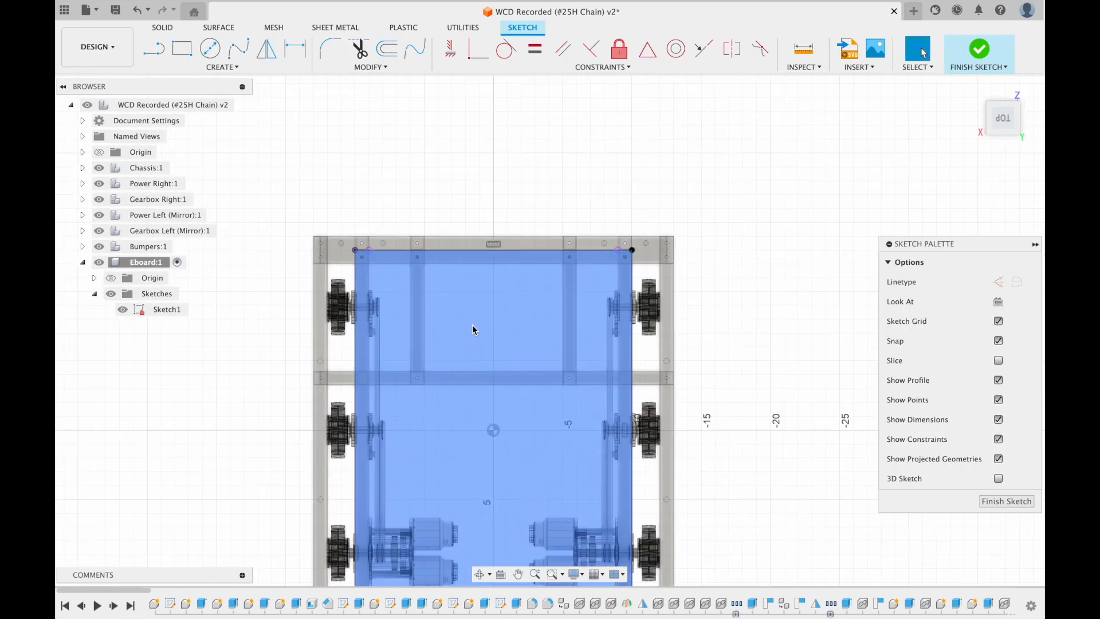
middle_click_drag(415, 227, 386, 266, "shift")
mouse_move(386, 265)
middle_mouse_down()
mouse_move(415, 299)
mouse_move(376, 258)
middle_mouse_up()
scroll(332, 199, "up", 8)
middle_click_drag(332, 199, 327, 229, "shift")
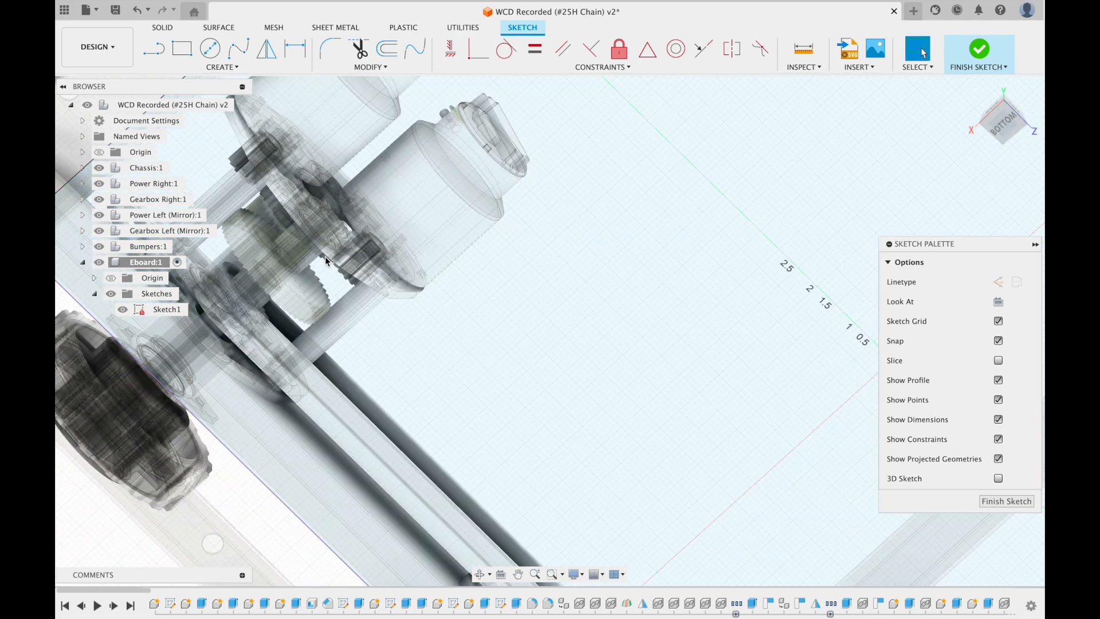
left_click(312, 247)
scroll(312, 248, "up", 5)
middle_click_drag(313, 247, 373, 321, "shift")
middle_click_drag(372, 321, 378, 155)
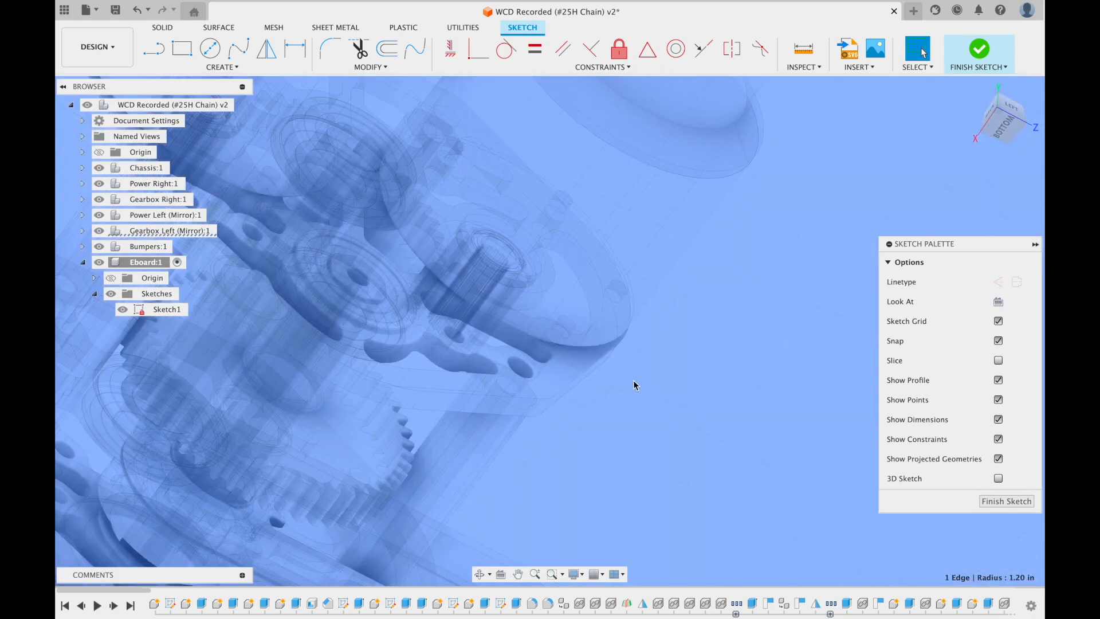
key("p")
left_click(796, 324)
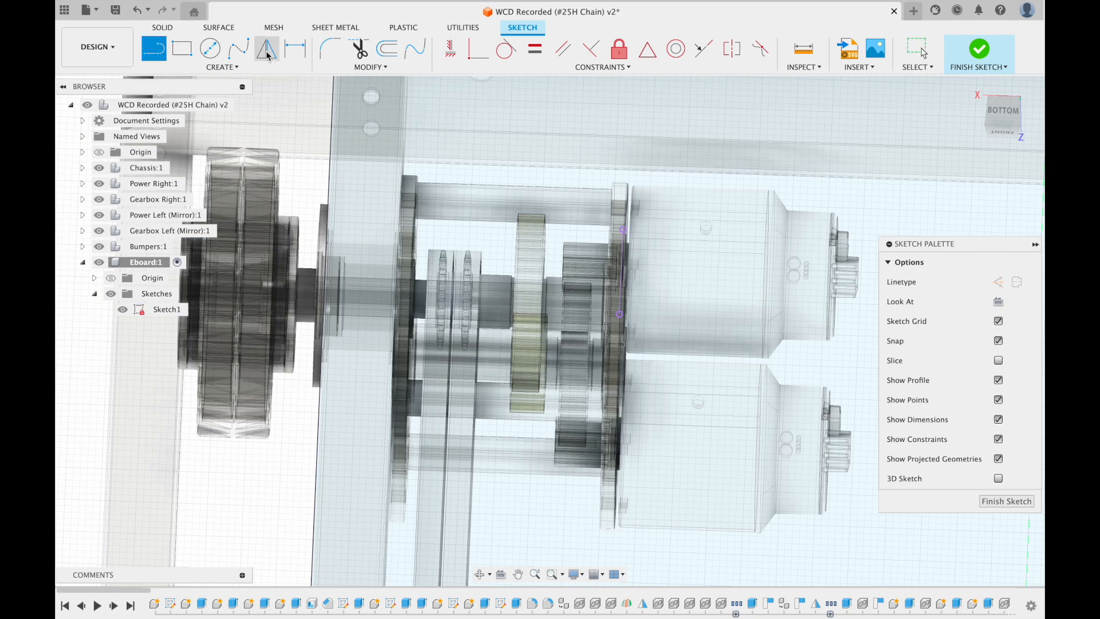
Step: Draw a 4.5 by 4.5 in gearbox cutout rectangle starting on the board's outer edge
left_click(181, 49)
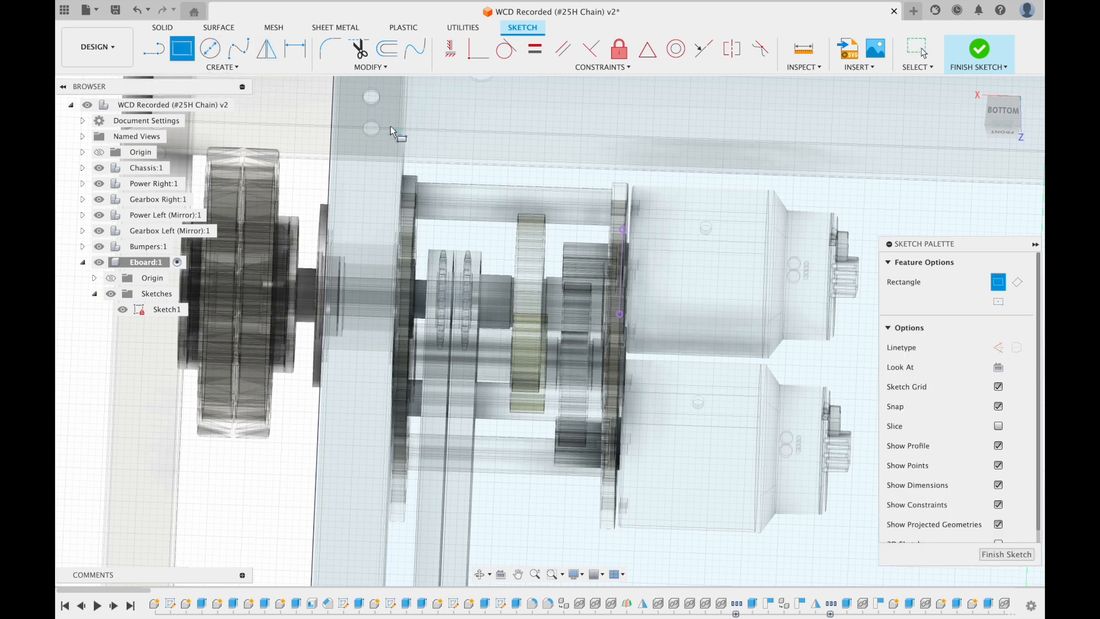
left_click(331, 173)
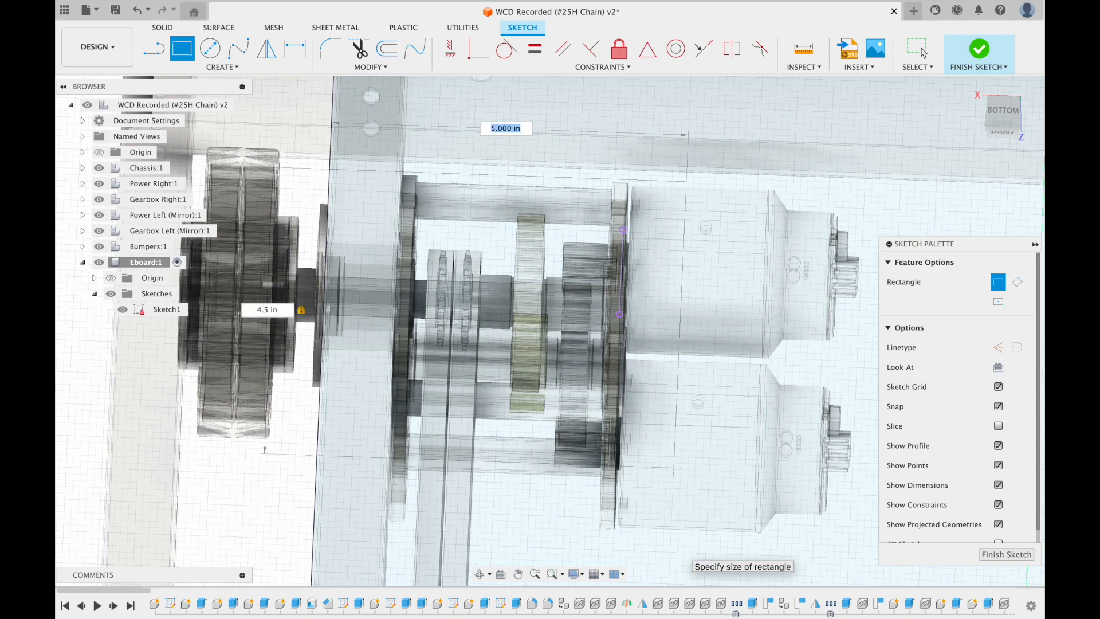
key("Return")
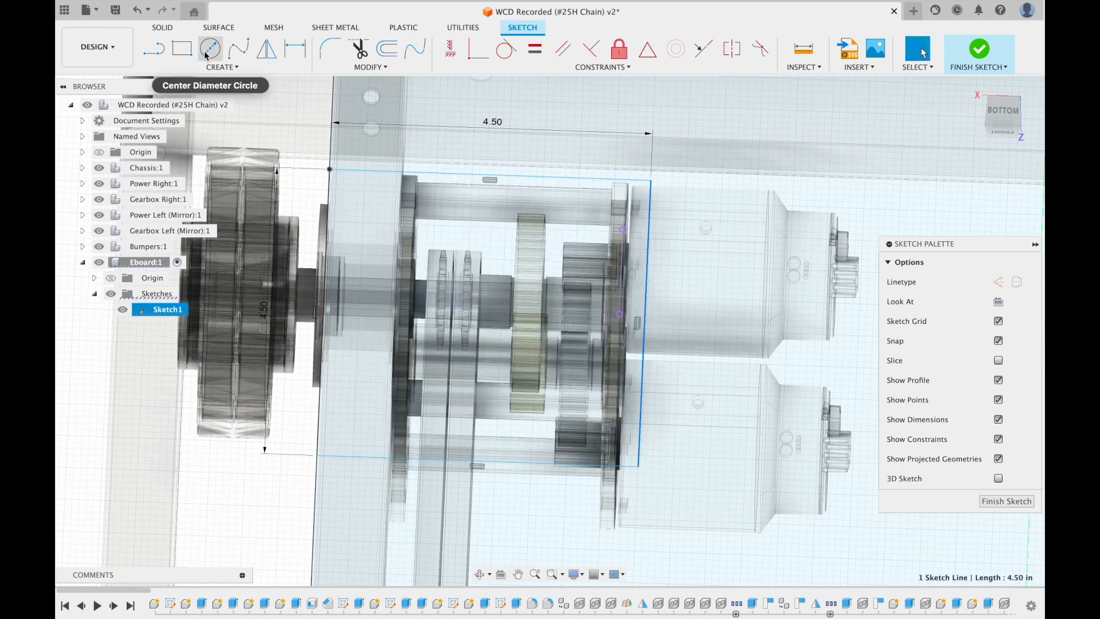
Step: Place a point at the projected gearbox edge's midpoint and centre the cutout on it with a coincident construction line
left_click(222, 67)
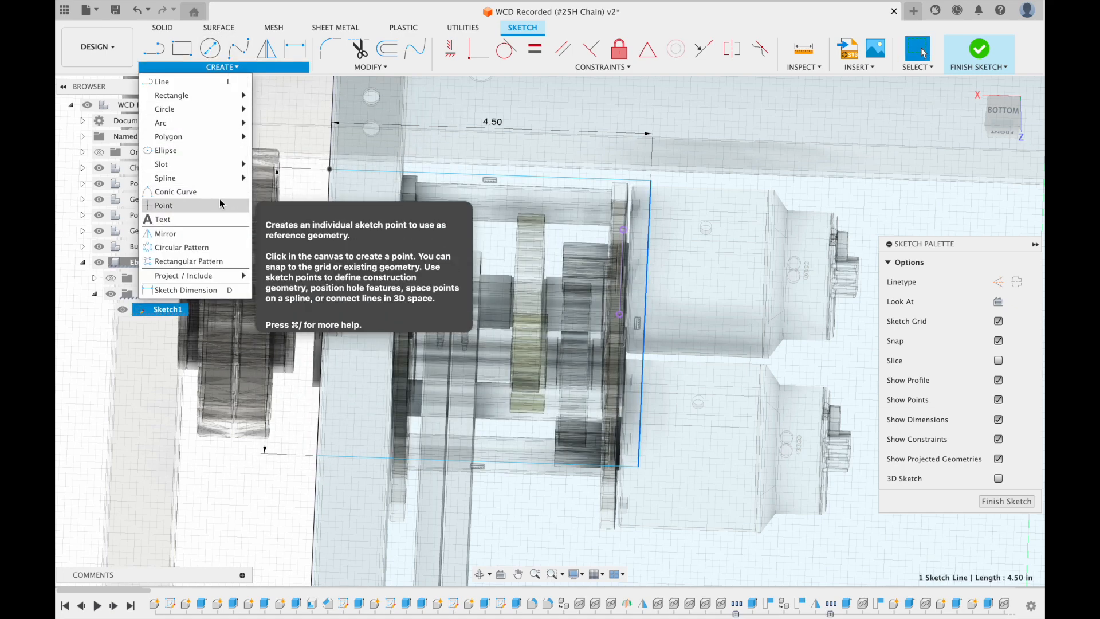
left_click(222, 204)
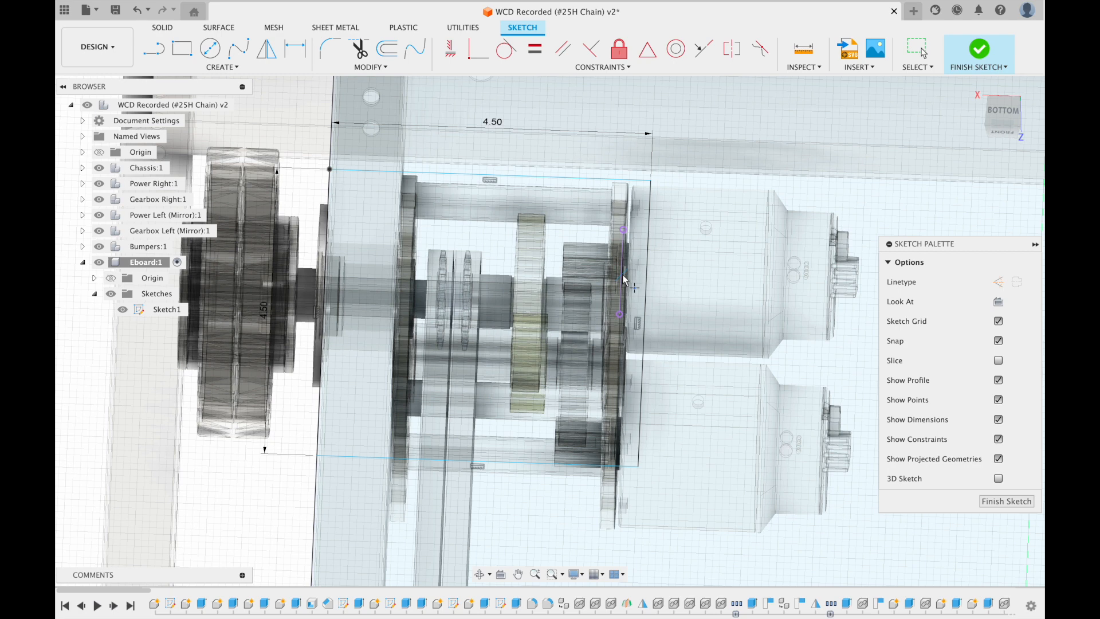
left_click(321, 312)
key("Escape")
left_click(435, 317)
key("x")
left_click(620, 314, "shift")
left_click(478, 49)
scroll(527, 227, "down", 5)
middle_click_drag(538, 240, 365, 180)
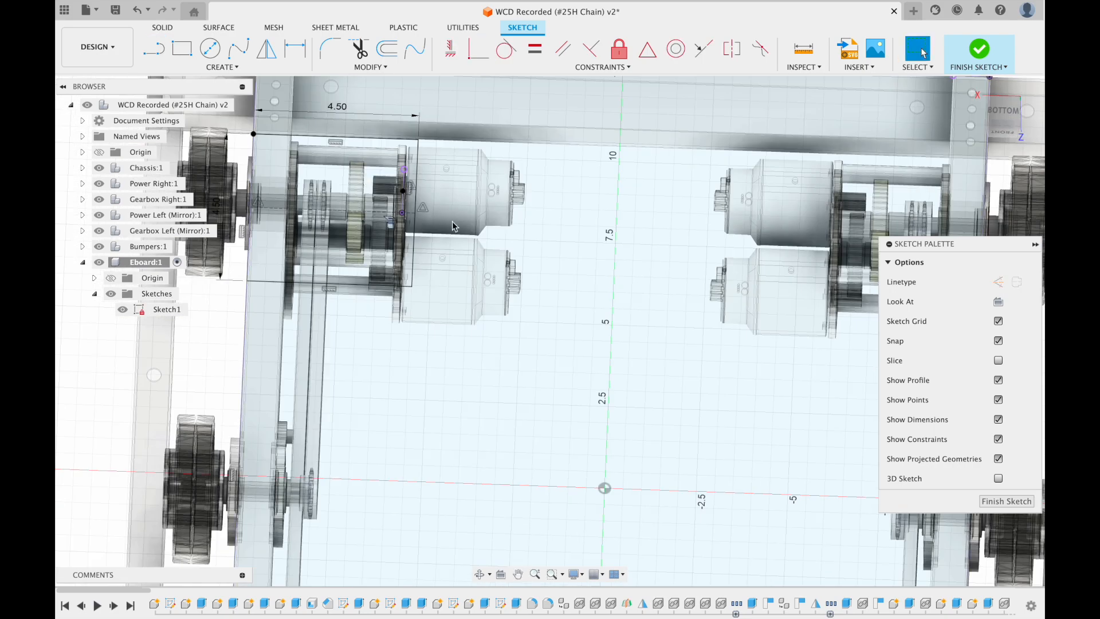
Step: Project the lower faces of the middle and rear bearing blocks and place points at the midpoints of their inner-rail-side edges
scroll(401, 229, "up", 8)
key("p")
left_click(498, 373)
scroll(497, 373, "down", 3)
key("Return")
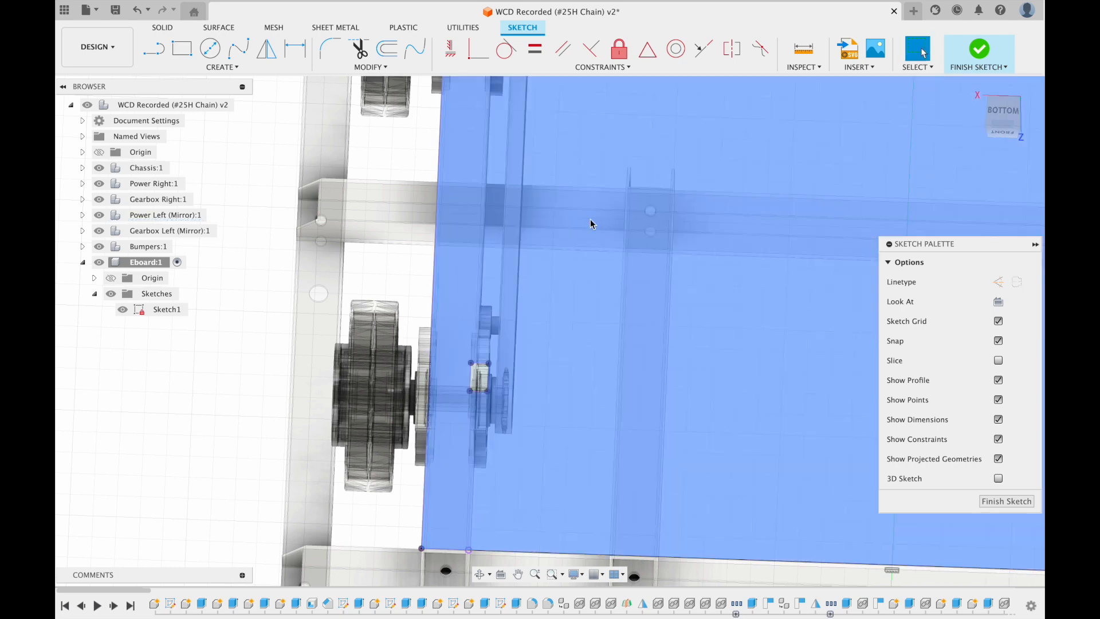
scroll(430, 246, "up", 5)
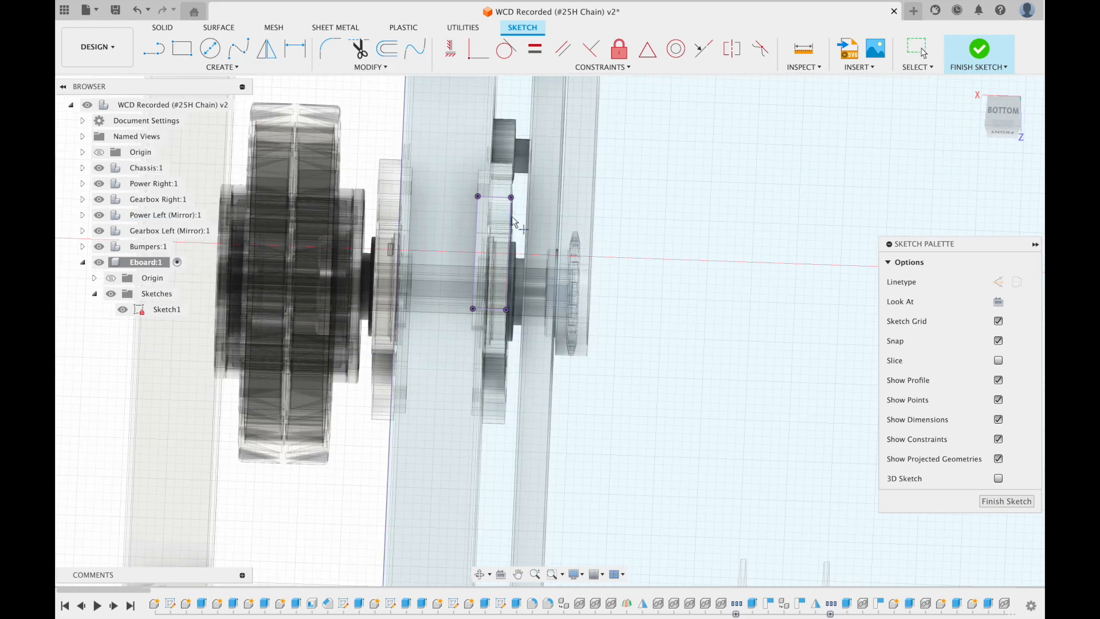
middle_click_drag(476, 252, 442, 339)
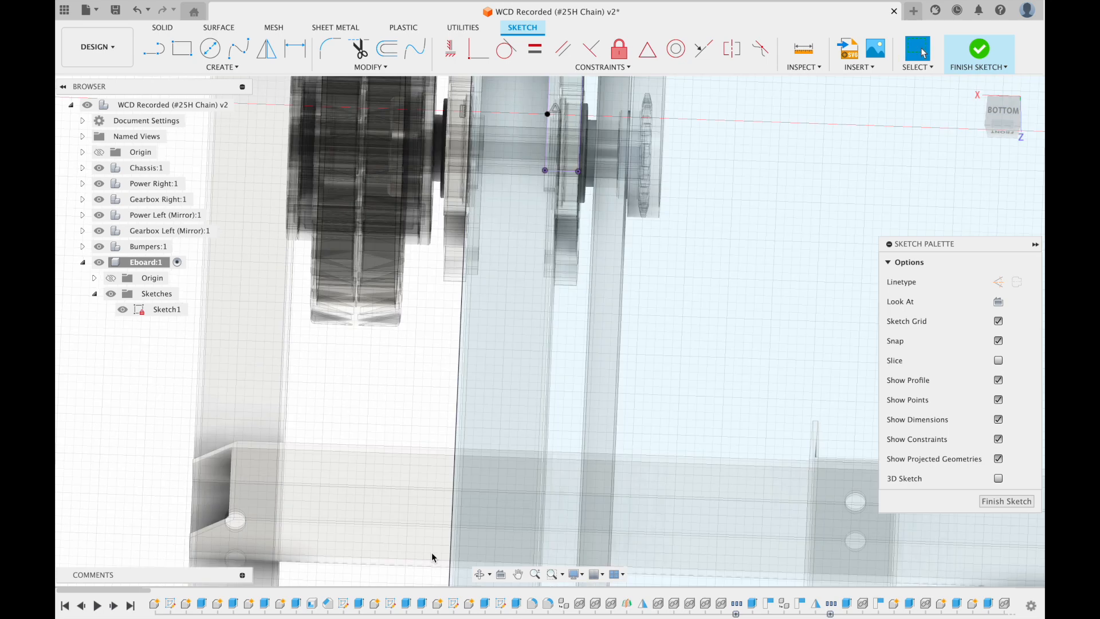
Step: Draw a 1.5 in wide cutout rectangle from the board's outer edge around the middle bearing block and make it 3.5 in long
key("r")
middle_click_drag(745, 313, 656, 485)
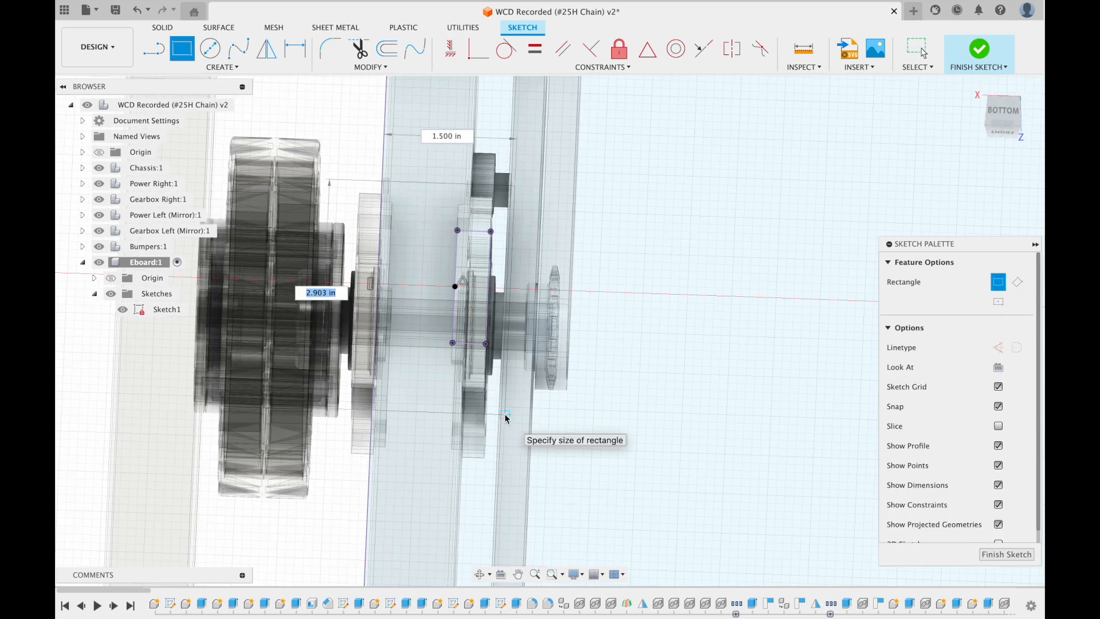
key("Return")
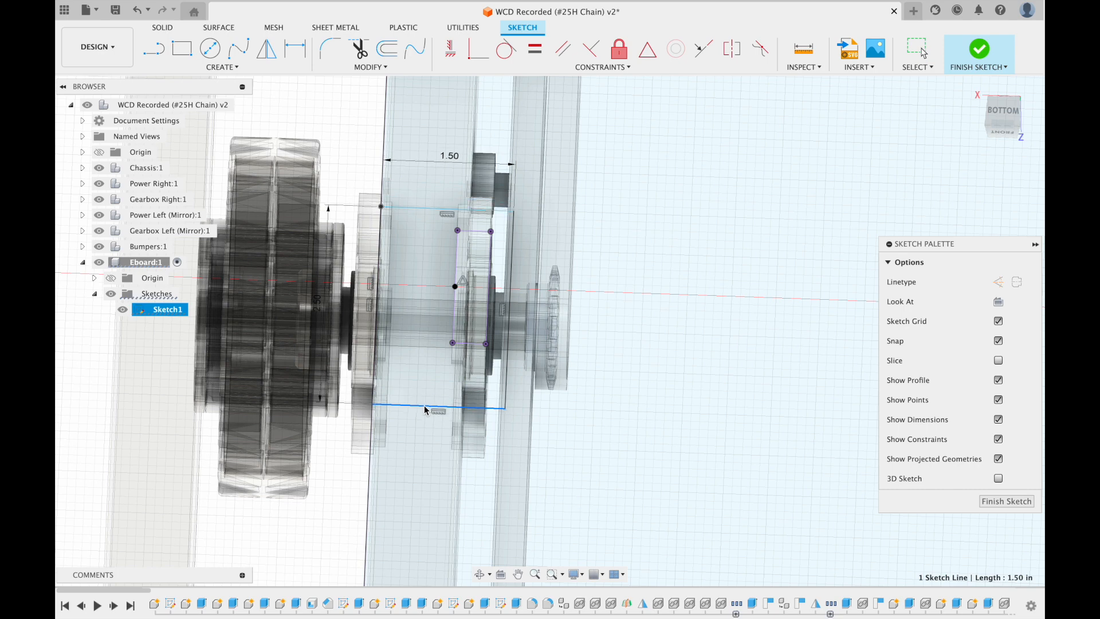
left_click_drag(426, 410, 426, 400)
left_click(321, 298)
Step: Centre the middle bearing block's cutout on the block's midpoint using a coincident constraint
left_click(508, 314)
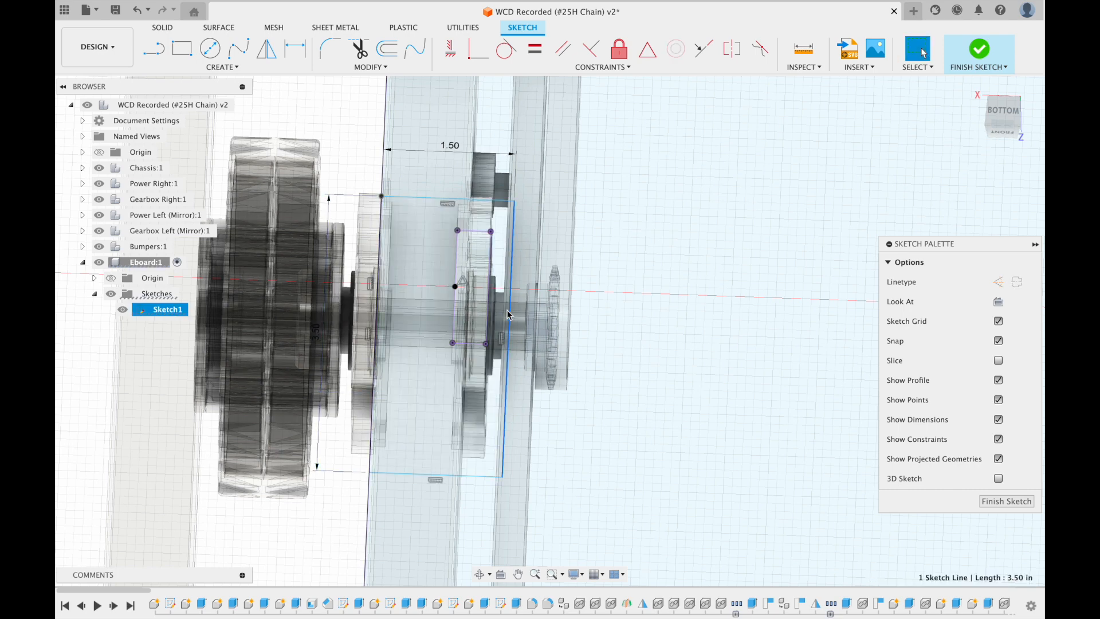
left_click(456, 289, "shift")
left_click(478, 50)
Step: Draw another 1.5 in wide cutout rectangle from the board's outer edge around the rear bearing block
scroll(510, 217, "down", 5)
scroll(543, 424, "up", 5)
left_click(192, 50)
left_click(447, 253)
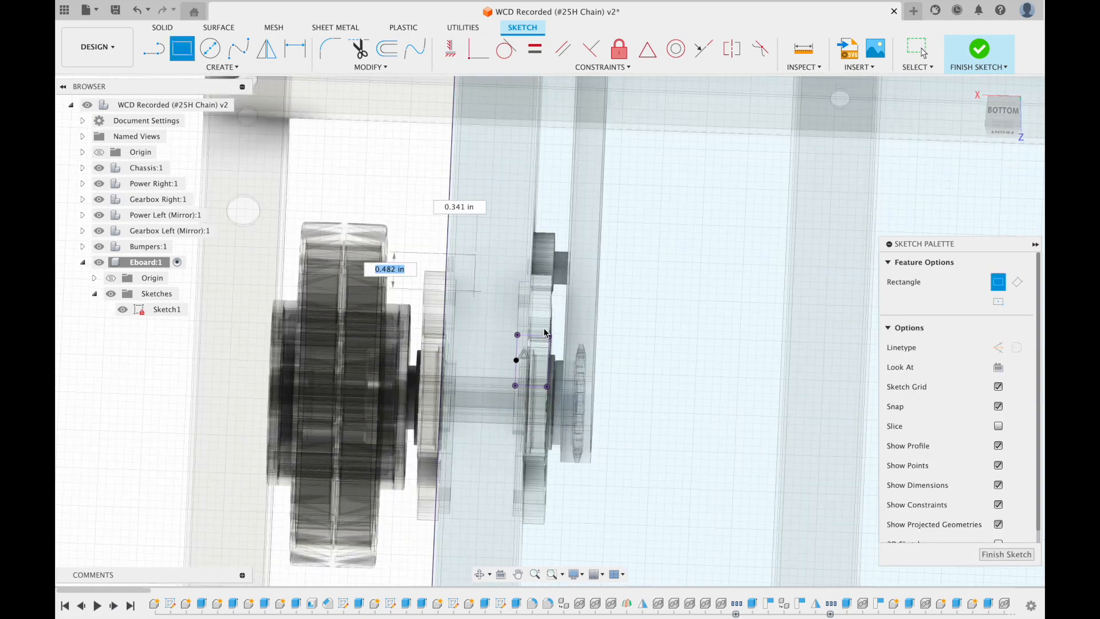
type("1.5")
key("Return")
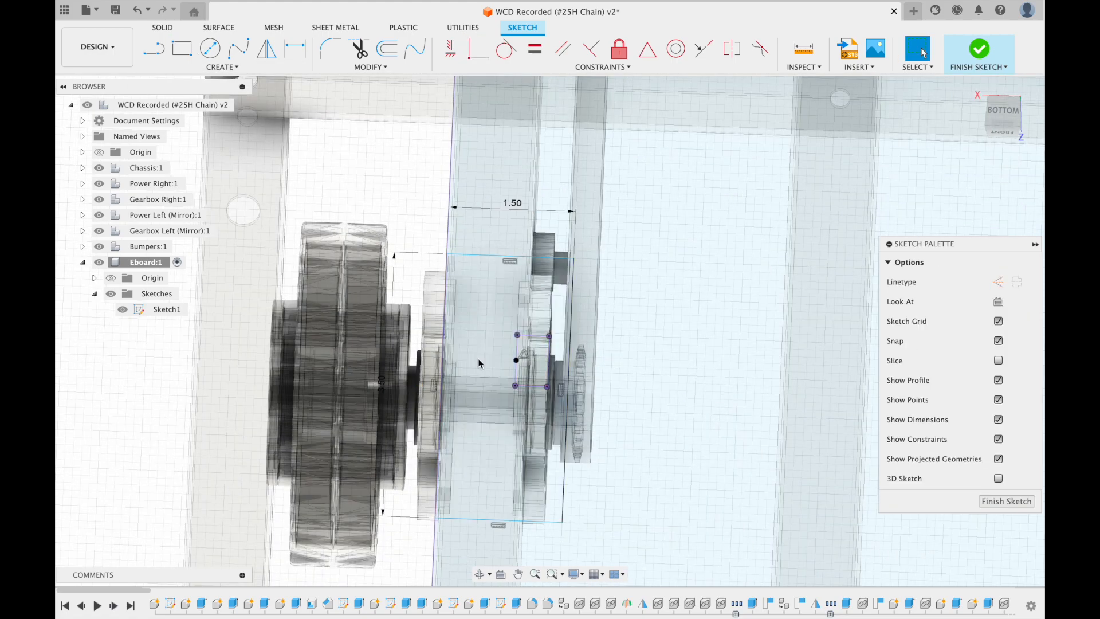
Step: Add a construction line across the rear cutout's middle and make it coincident with the bearing block's midpoint
scroll(493, 390, "down", 5)
middle_click_drag(526, 513, 528, 408)
scroll(426, 272, "down", 5)
middle_click_drag(426, 200, 435, 319, "shift")
scroll(415, 252, "up", 5)
scroll(437, 319, "down", 5)
middle_click_drag(577, 367, 567, 264, "shift")
scroll(312, 286, "up", 5)
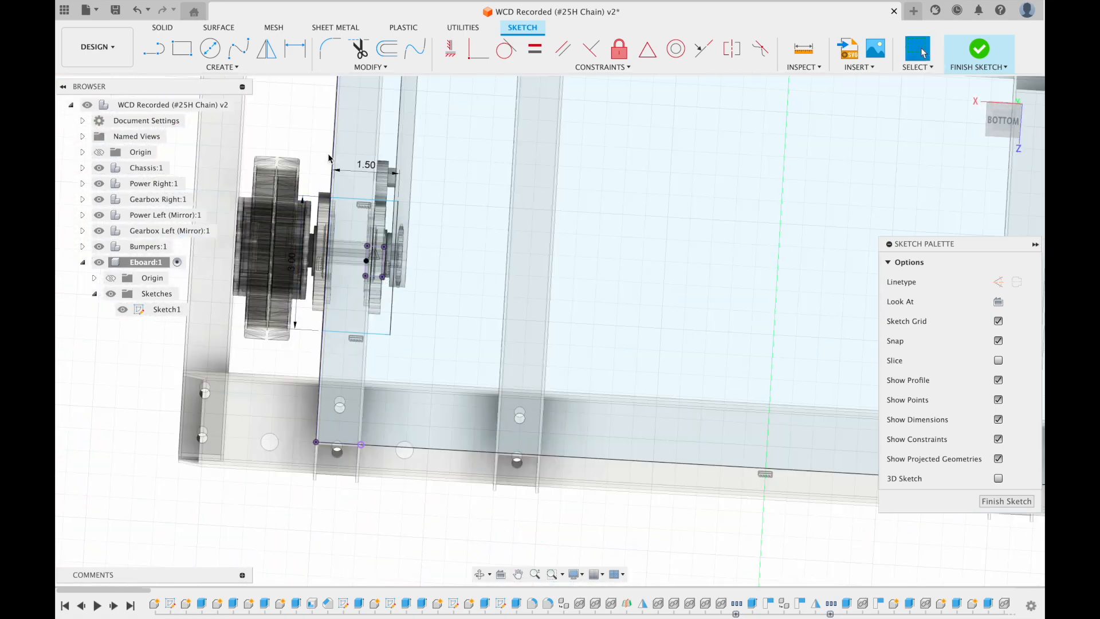
key("l")
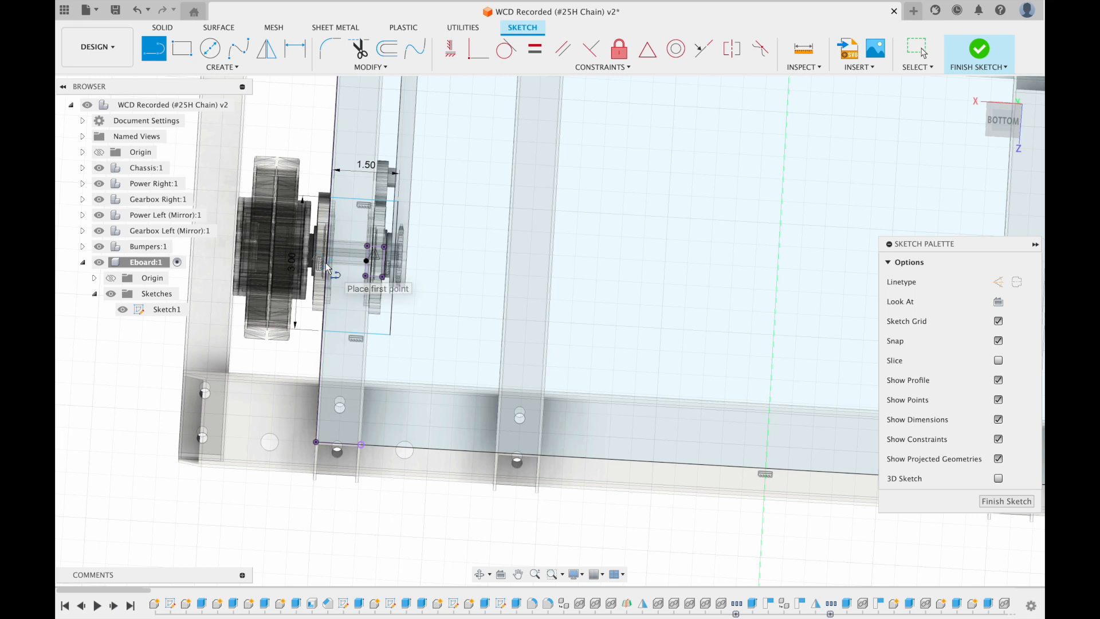
left_click(394, 271)
key("Escape")
left_click(361, 270)
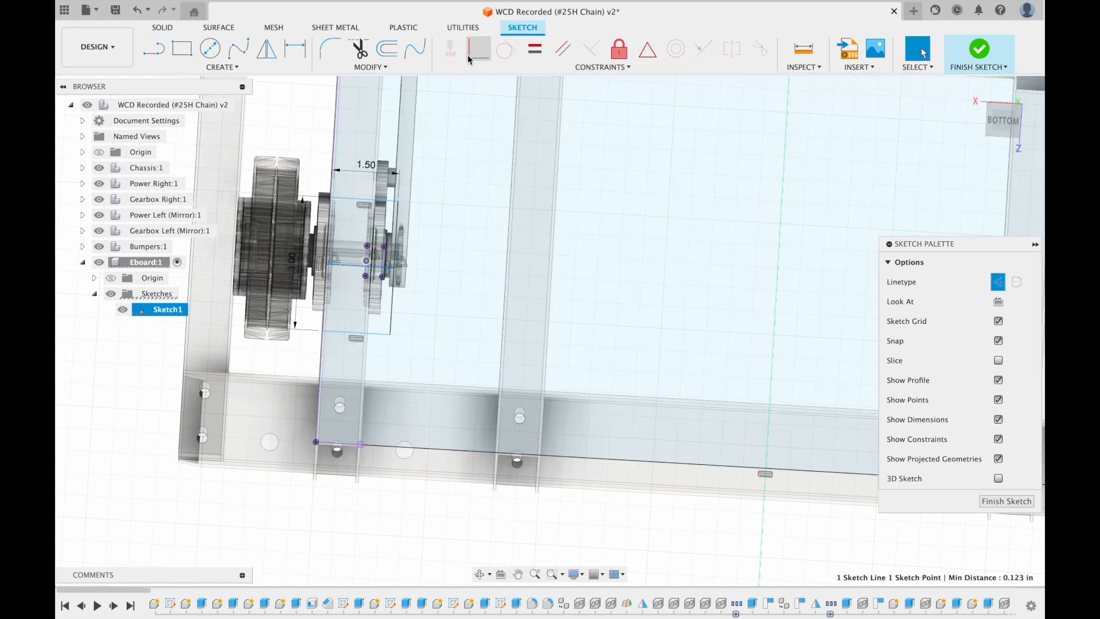
left_click(479, 49)
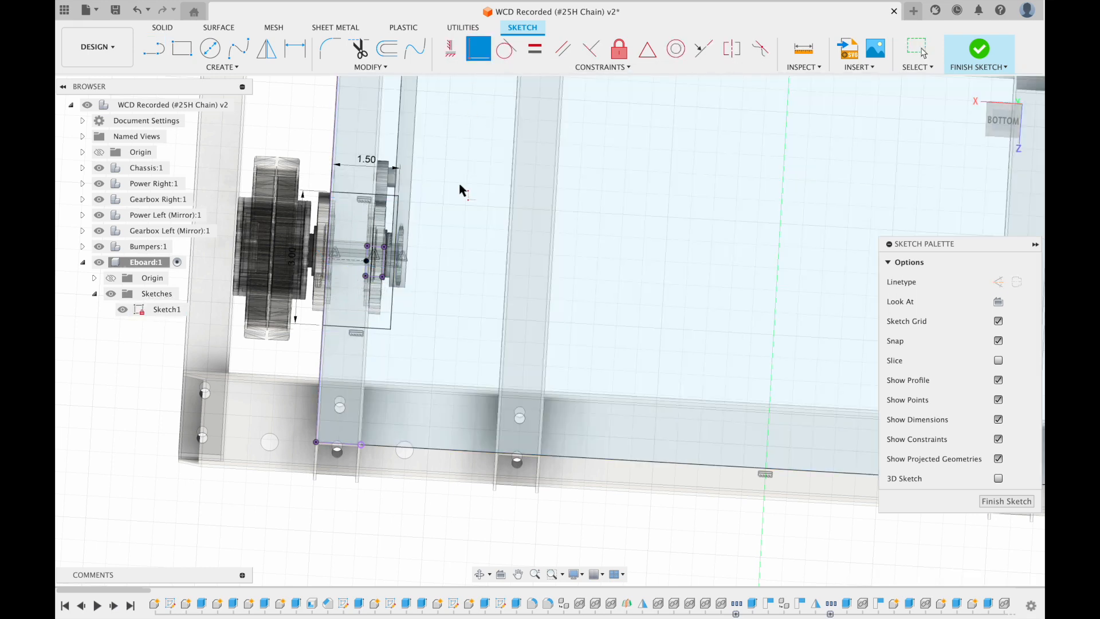
Step: Delete the rear bearing block's cutout rectangle together with its projected block outline and construction line
key("Escape")
scroll(567, 187, "down", 4)
mouse_move(567, 187)
middle_mouse_down()
mouse_move(484, 330)
mouse_move(571, 205)
middle_mouse_up()
scroll(411, 310, "up", 3)
mouse_move(411, 310)
middle_mouse_down()
mouse_move(437, 273)
mouse_move(422, 299)
mouse_move(405, 259)
mouse_move(479, 335)
middle_mouse_up()
scroll(436, 278, "down", 4)
middle_click_drag(482, 337, 410, 354)
scroll(396, 376, "up", 5)
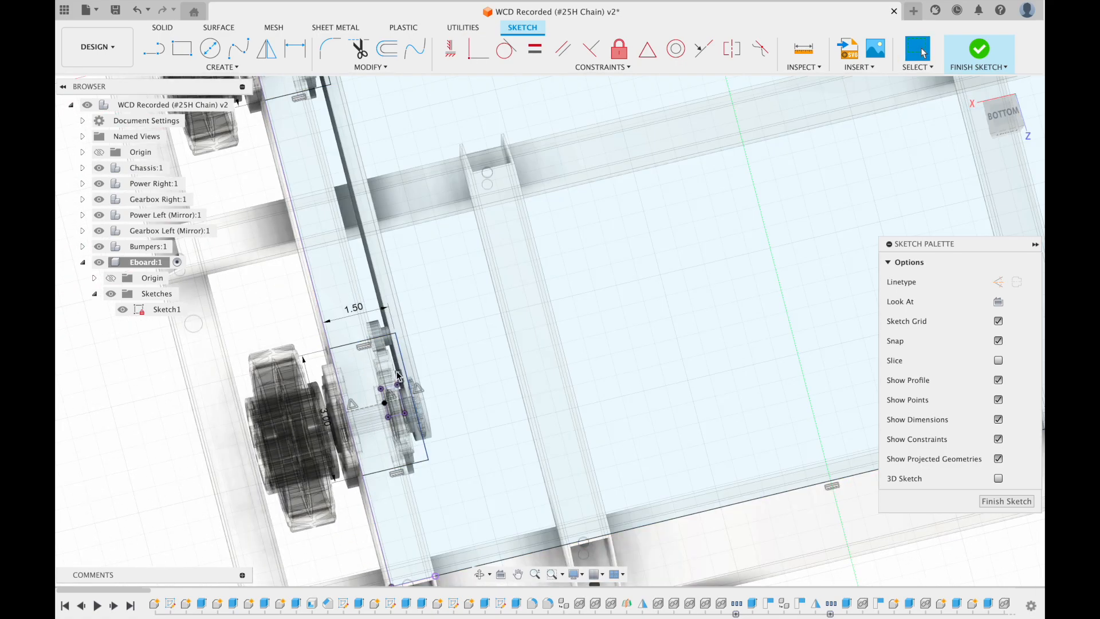
double_click(400, 358)
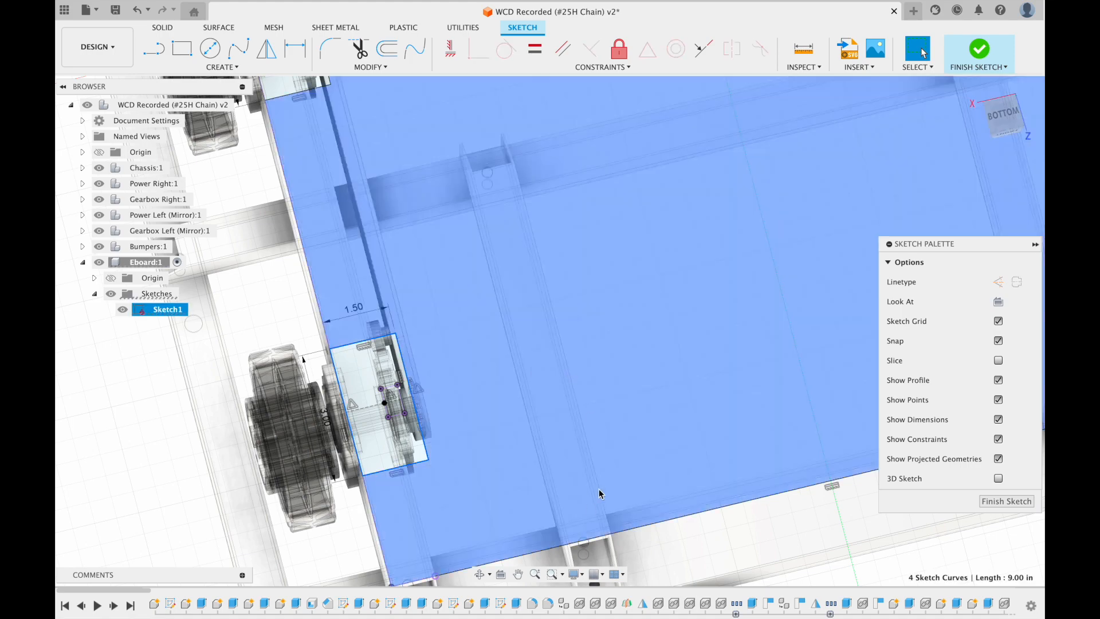
scroll(401, 403, "up", 3)
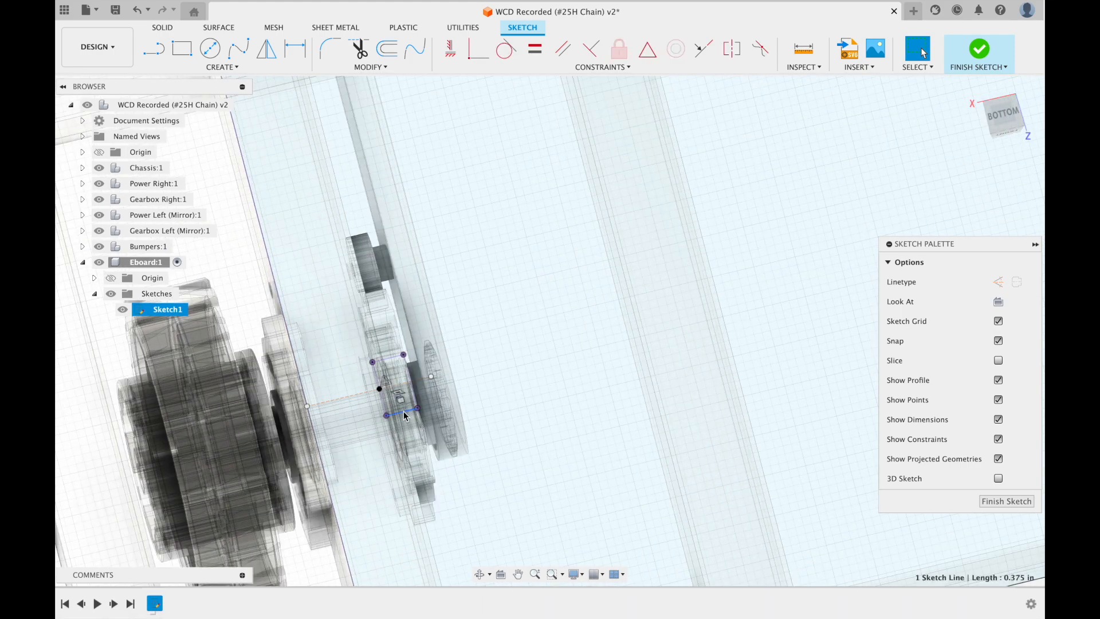
key("Delete")
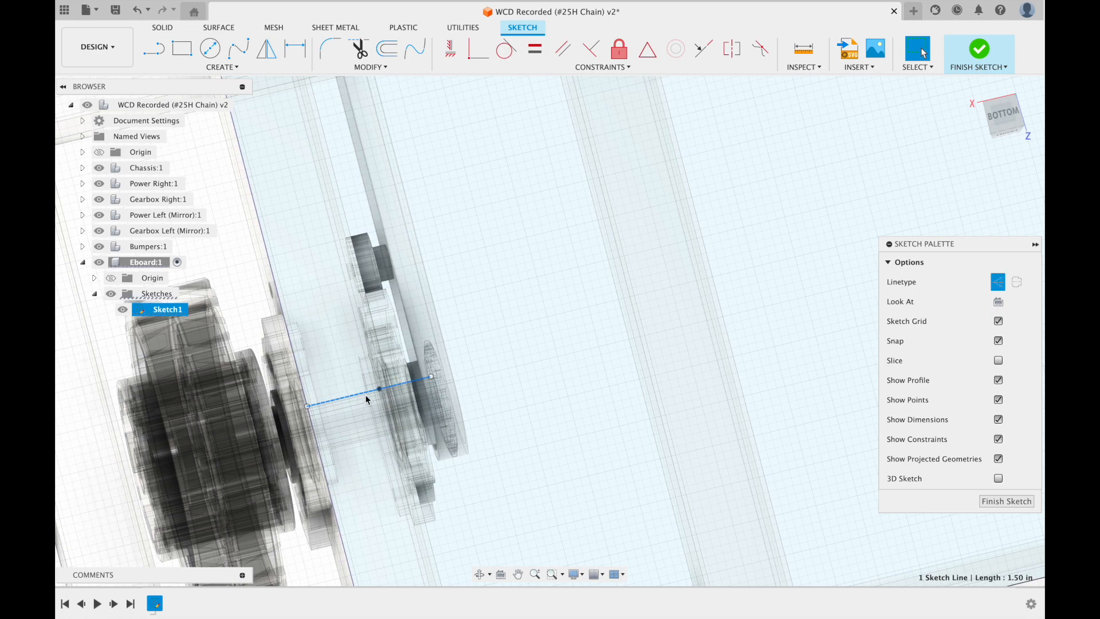
scroll(379, 395, "up", 2)
key("Delete")
scroll(732, 305, "down", 6)
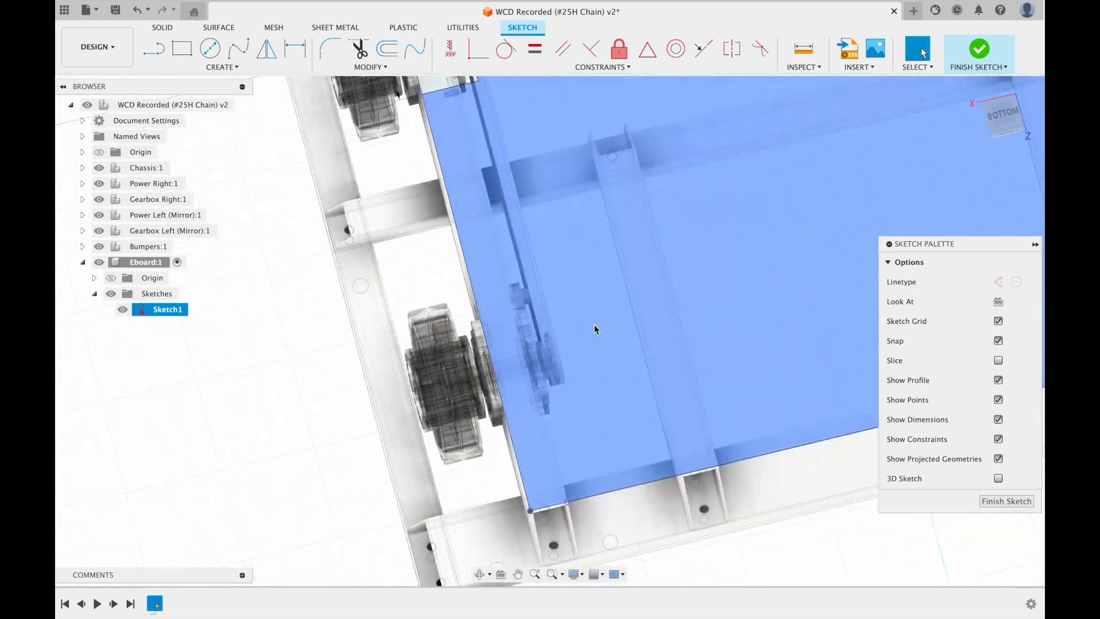
Step: Draw a larger rear cutout rectangle from the board's side edge near the crossbar to its rear edge at the support tube
middle_click_drag(594, 329, 404, 146, "shift")
scroll(495, 242, "down", 1)
middle_click_drag(495, 250, 511, 393)
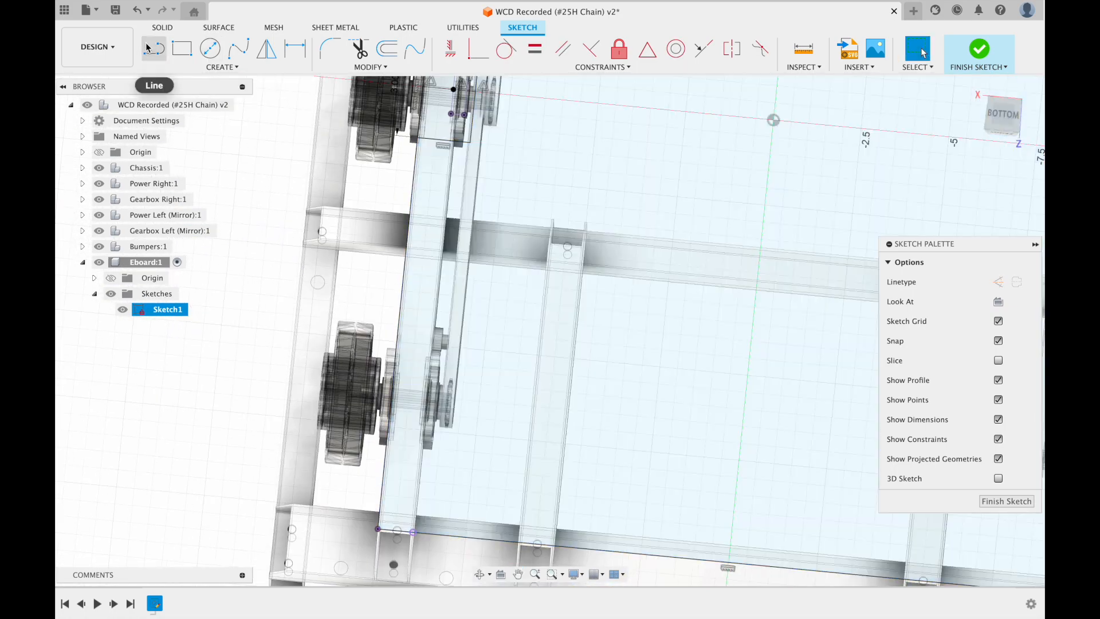
left_click(181, 50)
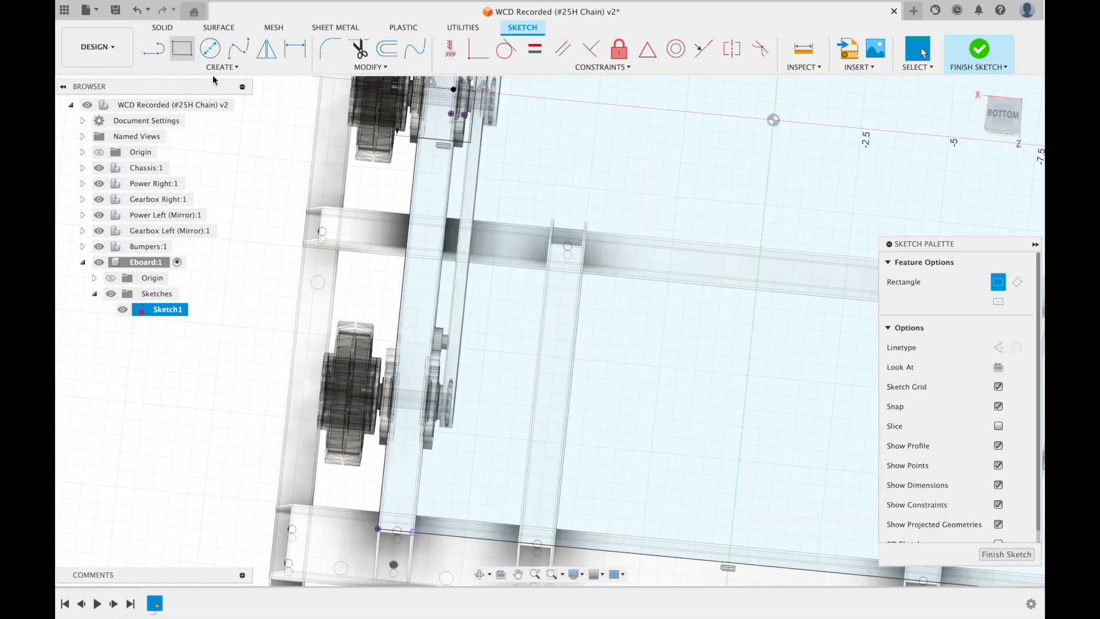
left_click(406, 261)
left_click(518, 546)
key("Escape")
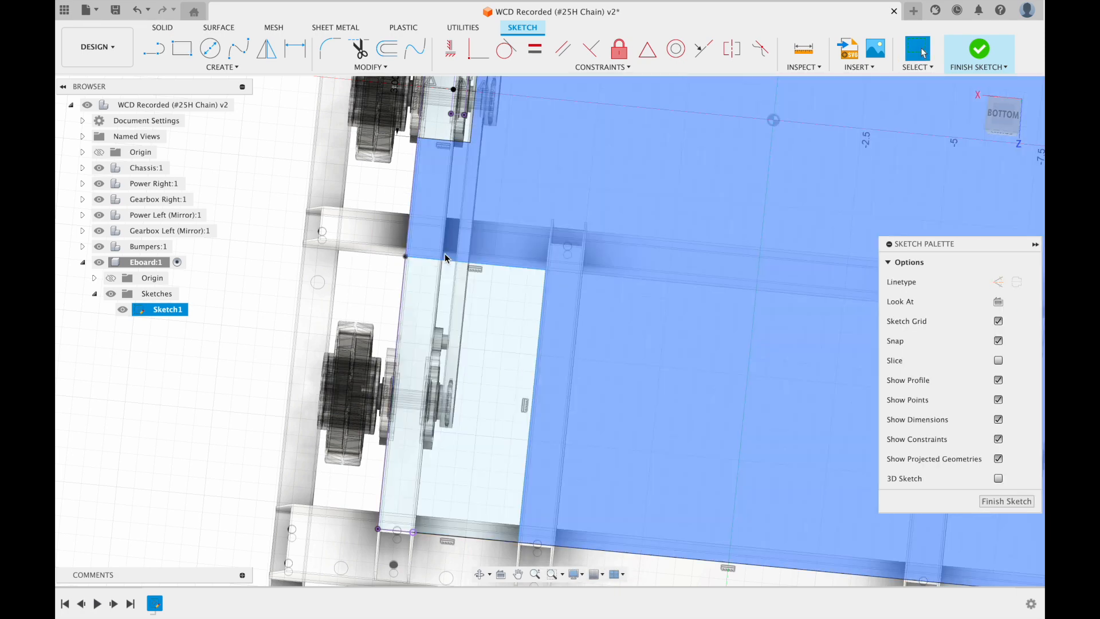
Step: Dimension the rear cutout 4 in wide and 9 in long
left_click(494, 266)
left_click(397, 327)
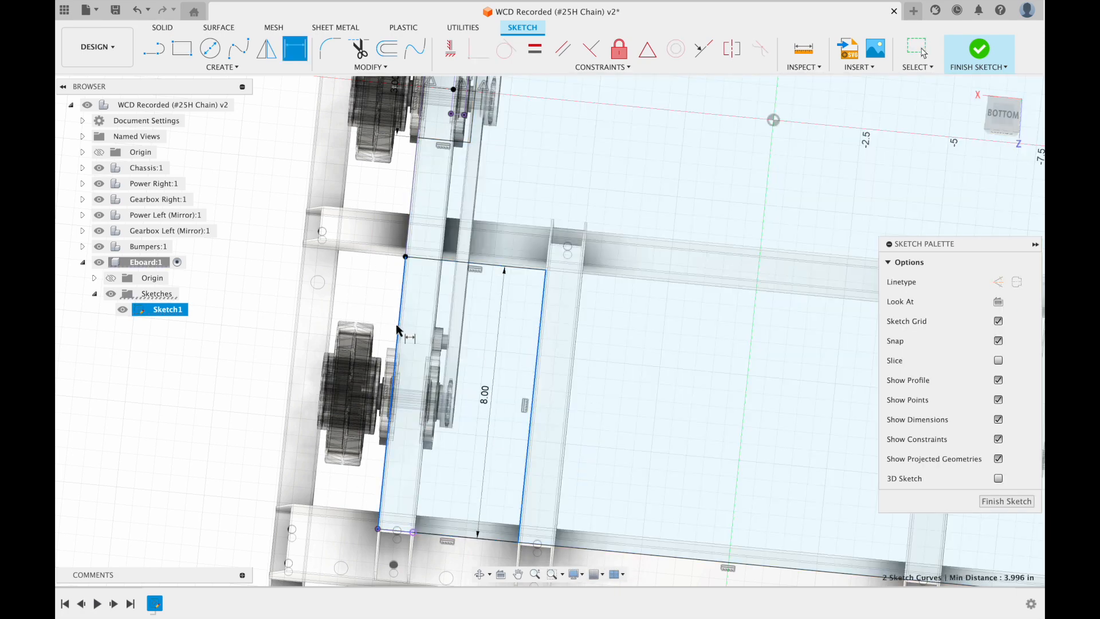
left_click(513, 342)
key("Return")
scroll(565, 298, "down", 4)
middle_click_drag(584, 145, 508, 293)
key("Escape")
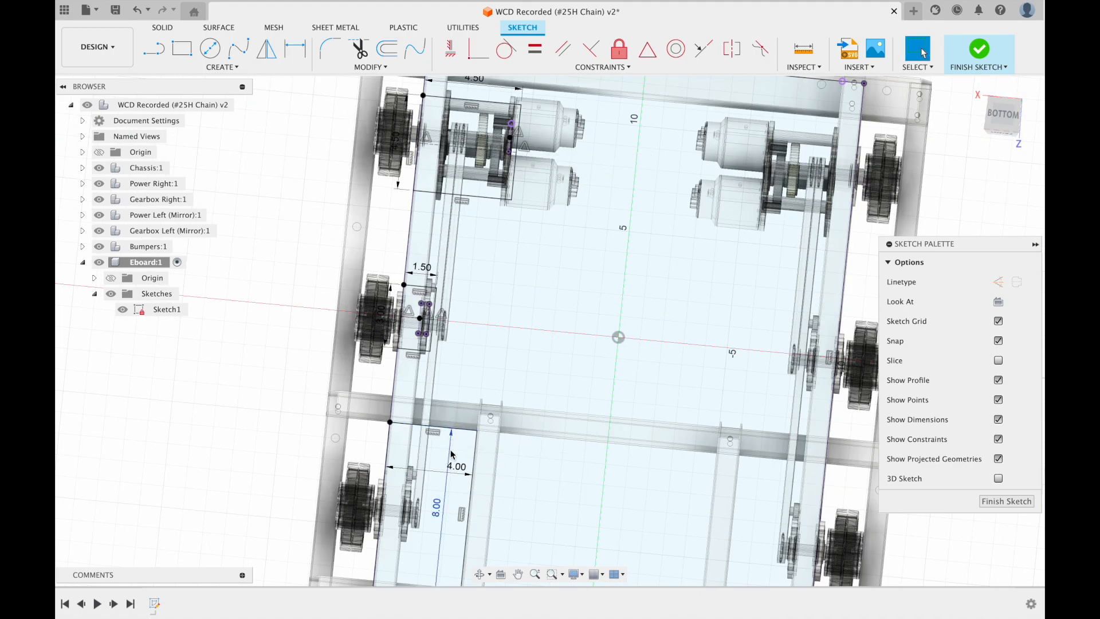
scroll(259, 119, "down", 2)
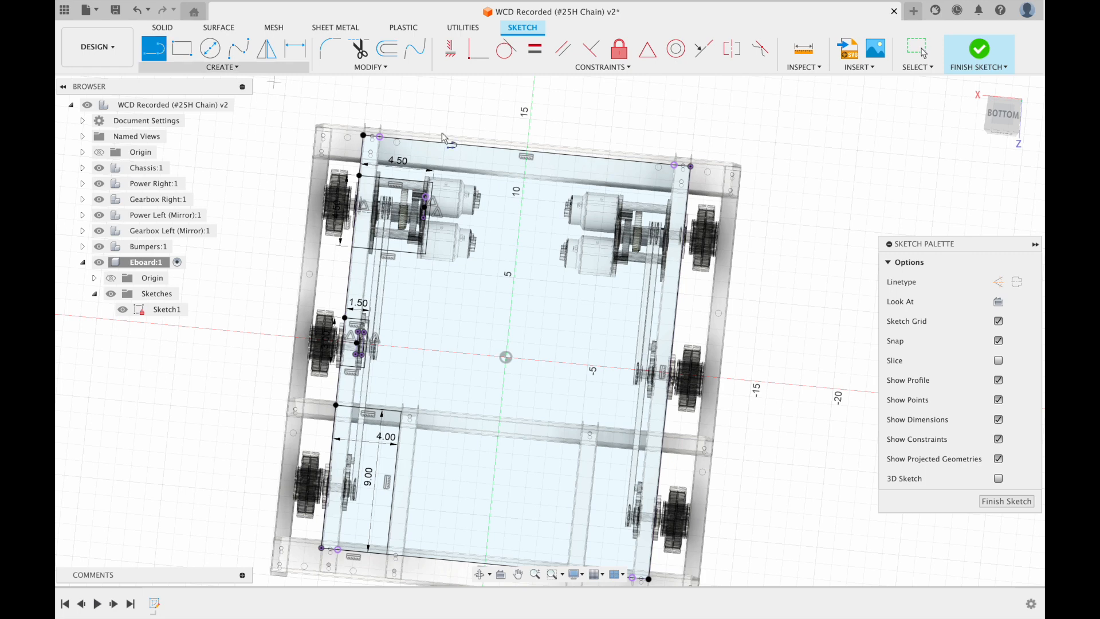
Step: Draw a construction centreline between the midpoints of the board's front and rear edges
left_click(528, 153)
middle_click_drag(477, 507, 494, 340)
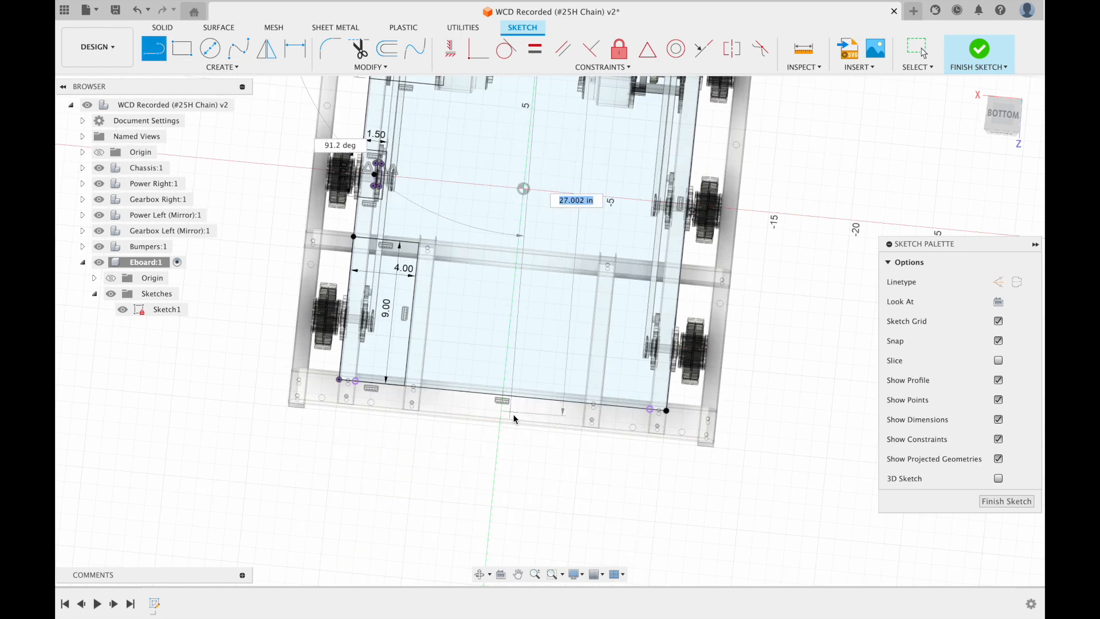
left_click(505, 399)
left_click(508, 349)
key("x")
scroll(371, 84, "down", 2)
Step: Mirror the gearbox, middle and rear cutouts across the board's construction centreline
left_click(266, 50)
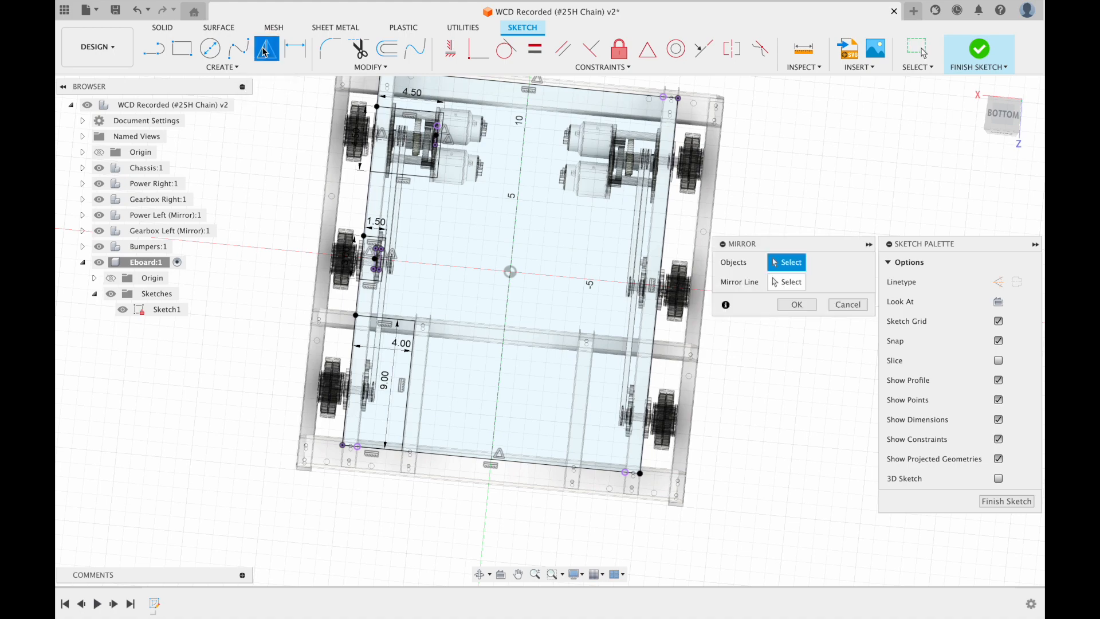
left_click(410, 321)
left_click(412, 340)
left_click(782, 281)
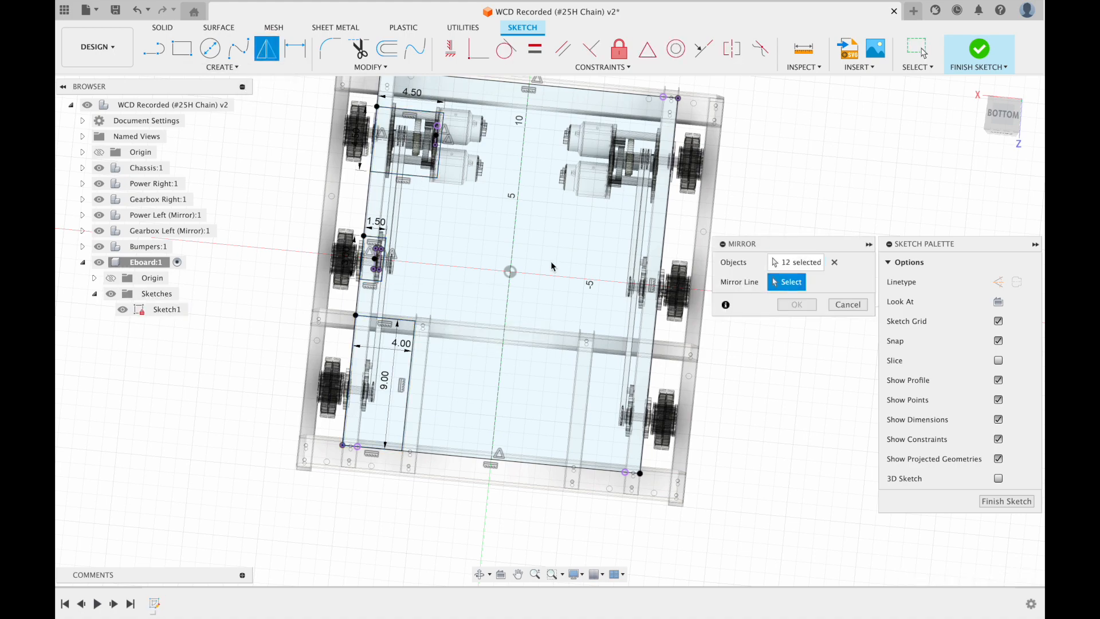
left_click(507, 297)
left_click(796, 304)
Step: Finish the board sketch and rename it Eboard Plate
left_click(1011, 502)
scroll(425, 132, "up", 3)
scroll(426, 136, "down", 5)
middle_click_drag(426, 137, 424, 312, "shift")
scroll(441, 356, "up", 3)
scroll(423, 275, "down", 4)
scroll(418, 268, "down", 4)
double_click(167, 309)
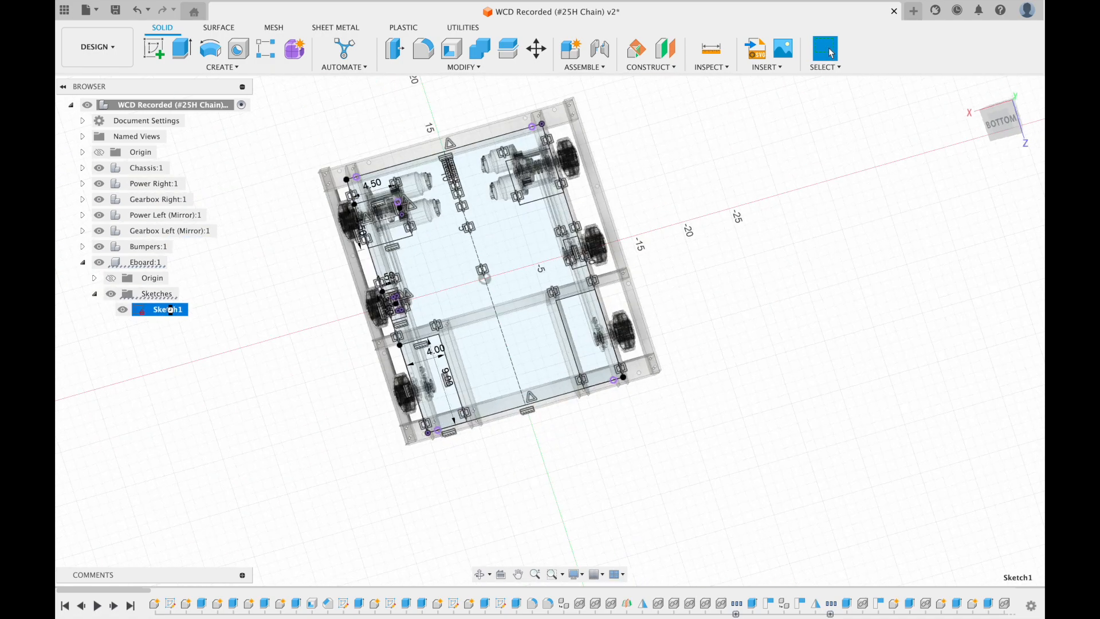
type("Eboard Plate")
key("Return")
Step: Extrude the board profile -5 mm as a new component under Eboard
left_click(1030, 506)
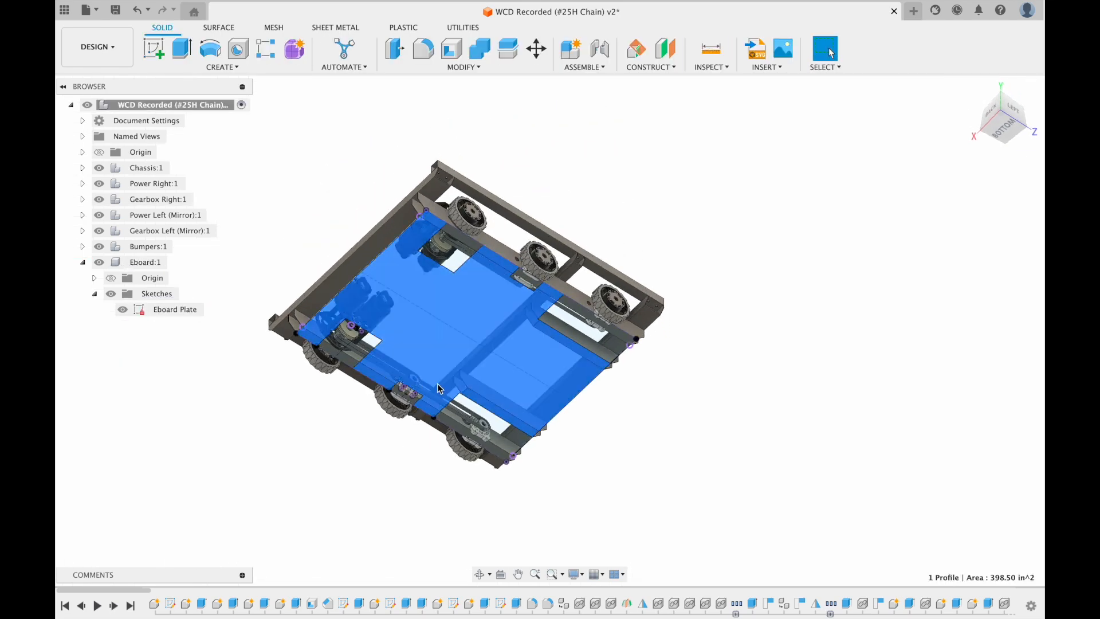
key("e")
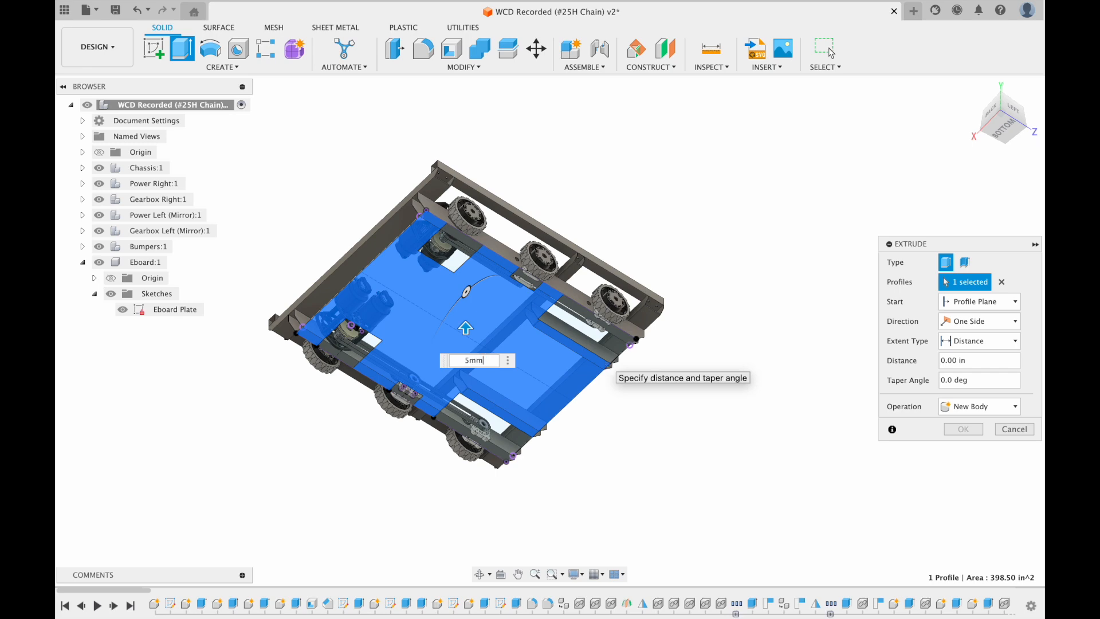
key("Left")
left_click(973, 408)
left_click(977, 487)
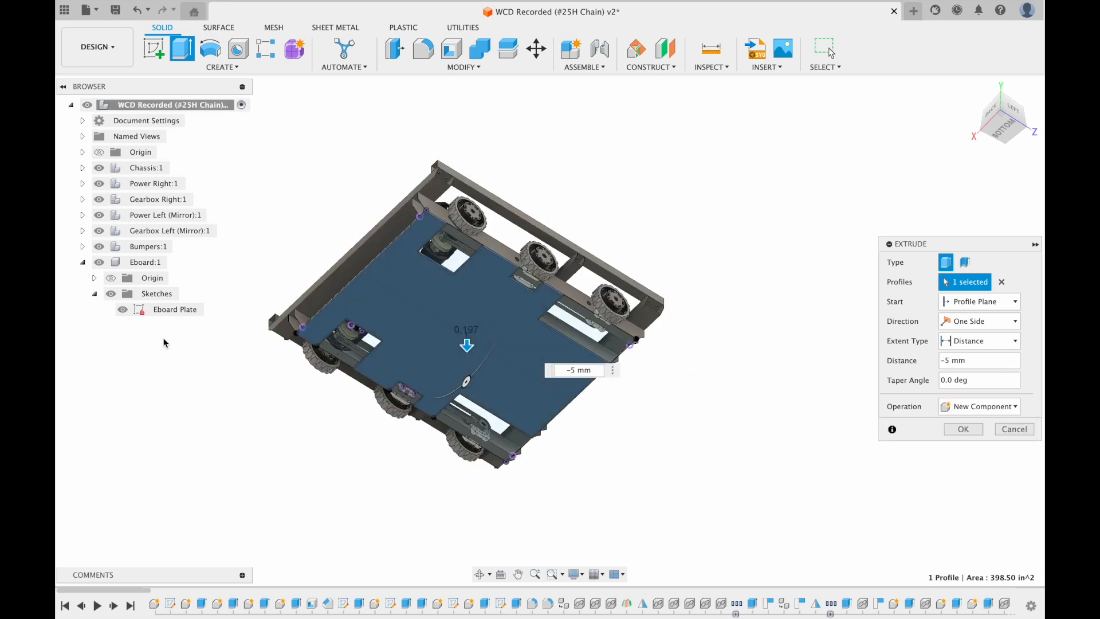
left_click(175, 263)
left_click(964, 430)
Step: Examine the extruded plate's fit in the chassis from below and above
scroll(410, 376, "up", 5)
middle_click_drag(410, 375, 302, 459, "shift")
scroll(391, 275, "down", 5)
middle_click_drag(392, 275, 421, 260, "shift")
scroll(370, 275, "up", 5)
middle_click_drag(441, 216, 452, 337)
middle_click_drag(453, 337, 476, 294)
scroll(438, 275, "down", 4)
Step: Search the appearance library for "acry" and apply an acrylic appearance to the Eboard plate
type("sapp")
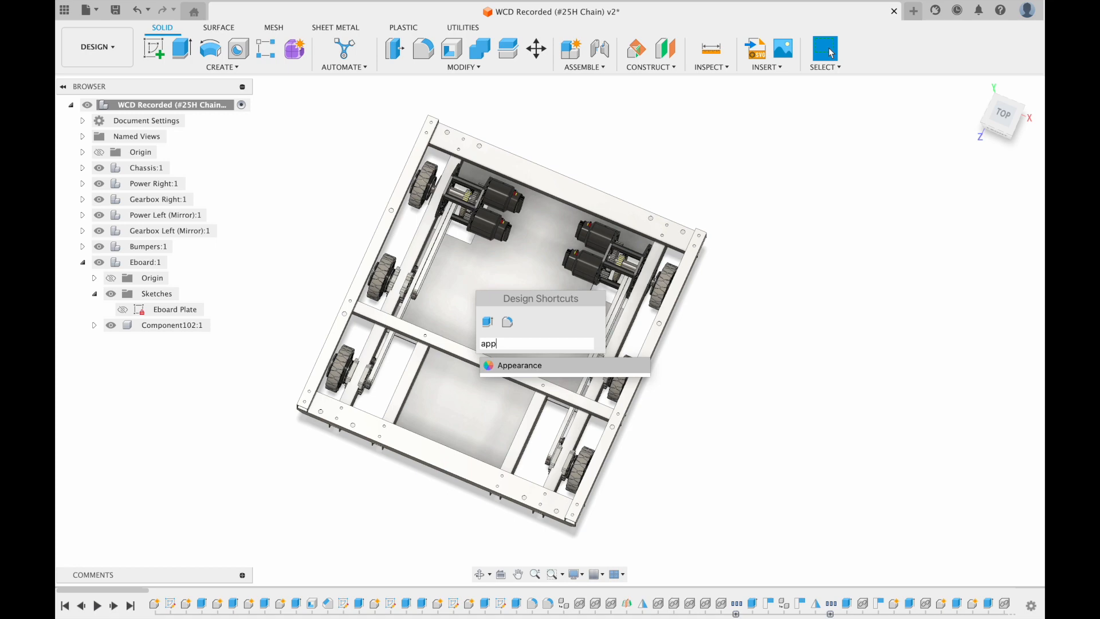
key("Return")
scroll(894, 401, "down", 5)
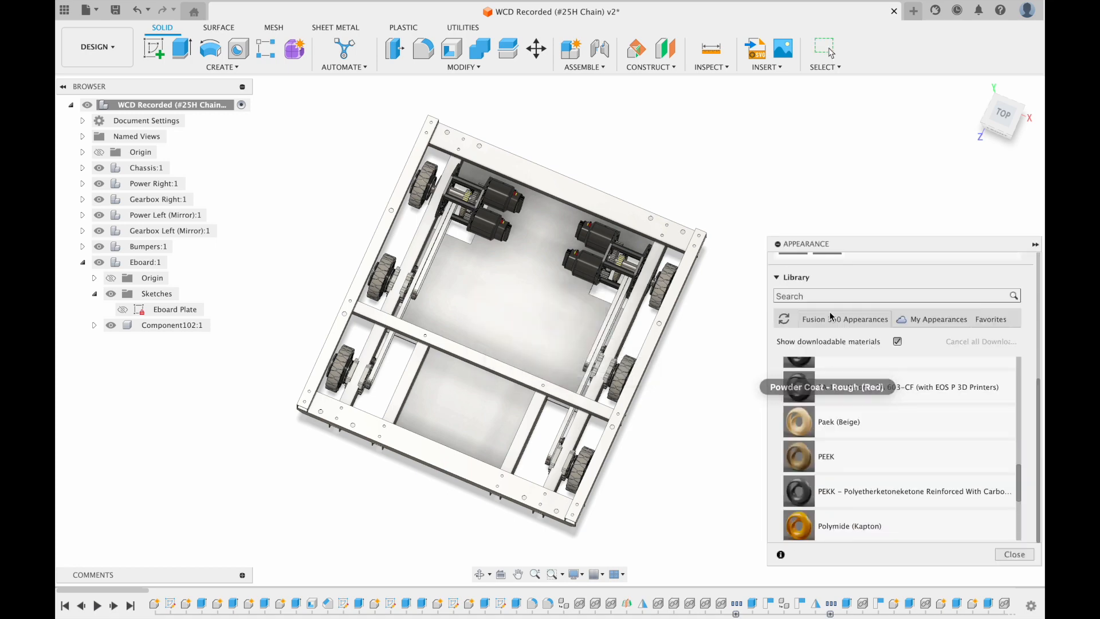
left_click(836, 318)
type("acry")
left_click_drag(860, 434, 550, 309)
left_click(1015, 556)
Step: Fillet the inner corner edges of the plate's two rear cutouts
middle_click_drag(516, 401, 436, 292, "shift")
scroll(429, 290, "up", 5)
middle_click_drag(618, 359, 512, 32, "shift")
middle_click_drag(512, 304, 493, 197)
scroll(421, 304, "up", 3)
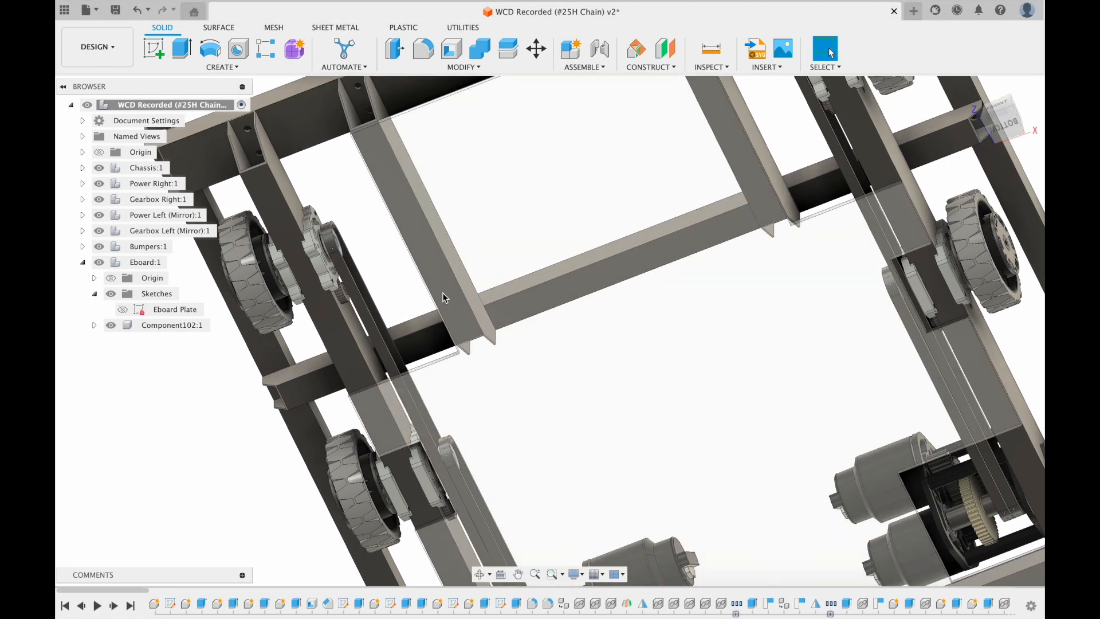
scroll(384, 356, "up", 3)
key("f")
scroll(384, 355, "down", 3)
middle_click_drag(424, 355, 557, 434)
scroll(503, 394, "up", 4)
scroll(559, 437, "up", 2)
scroll(630, 413, "up", 2)
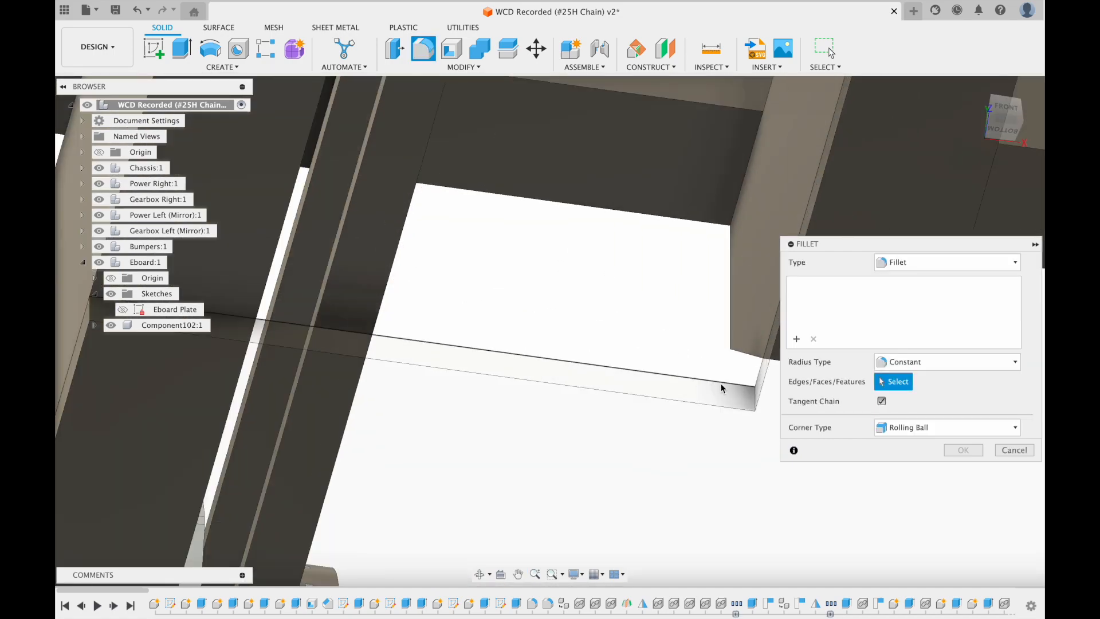
left_click(754, 396)
scroll(676, 336, "down", 5)
middle_click_drag(671, 330, 445, 367, "shift")
scroll(642, 396, "up", 5)
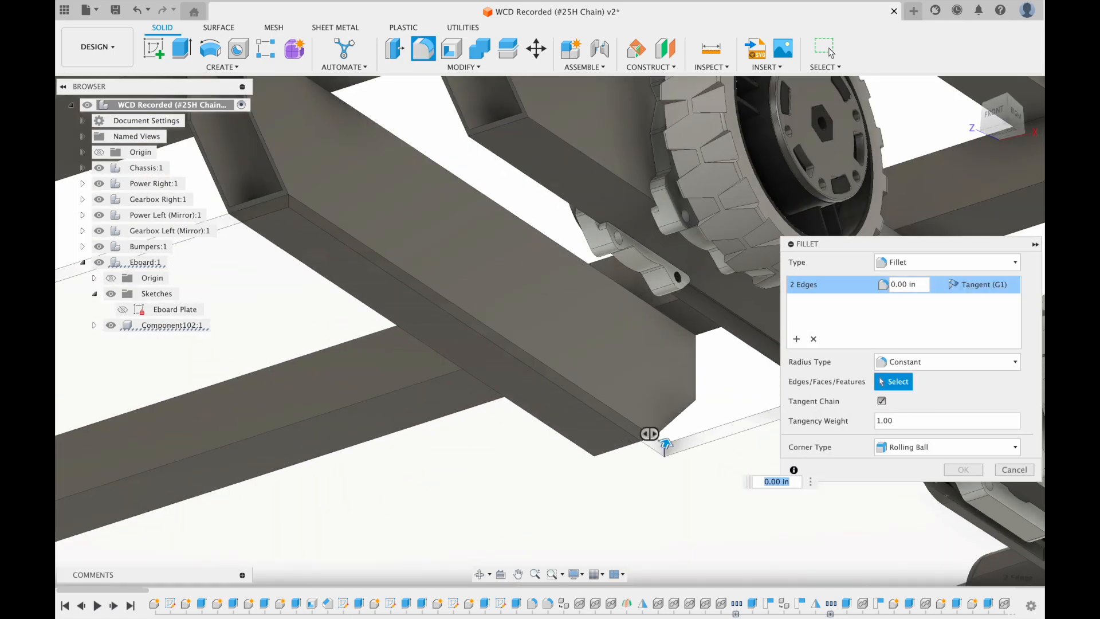
left_click(964, 470)
Step: Fillet the eight inner corner edges of the gearbox and middle bearing block cutouts with a 0.5 in radius
scroll(629, 383, "down", 5)
middle_click_drag(628, 383, 515, 344, "shift")
scroll(550, 367, "down", 3)
key("f")
scroll(510, 341, "up", 5)
middle_click_drag(504, 338, 939, 394)
left_click(757, 253)
left_click(337, 173)
scroll(410, 344, "down", 5)
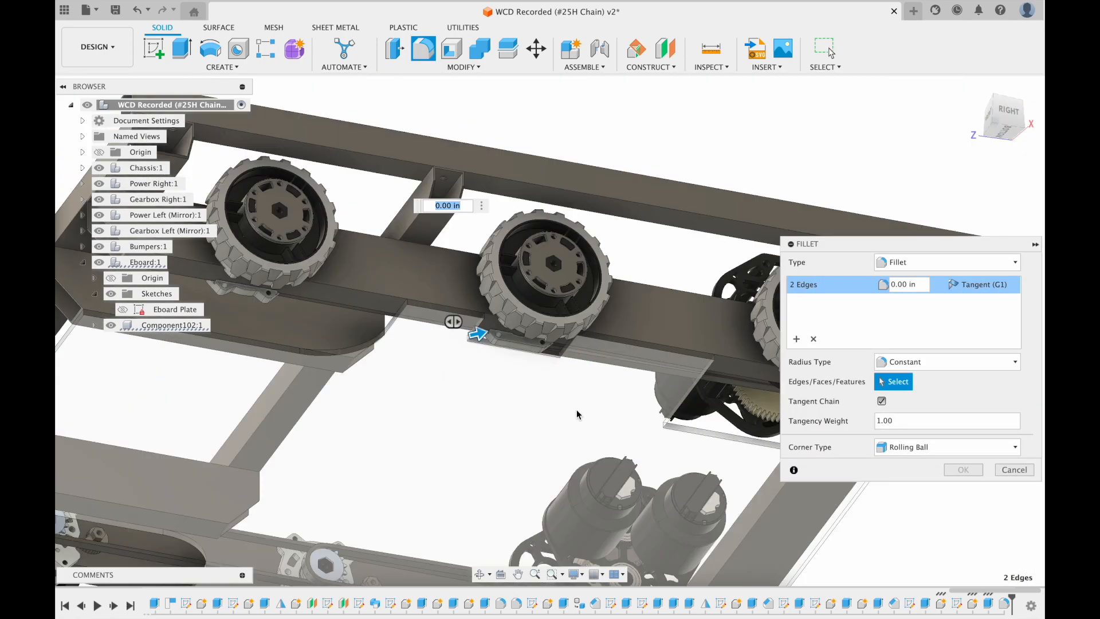
scroll(577, 410, "up", 4)
middle_click_drag(559, 389, 427, 401)
left_click(712, 445)
scroll(569, 387, "down", 5)
middle_click_drag(565, 378, 670, 258, "shift")
scroll(675, 235, "up", 5)
left_click(655, 285)
scroll(447, 328, "down", 5)
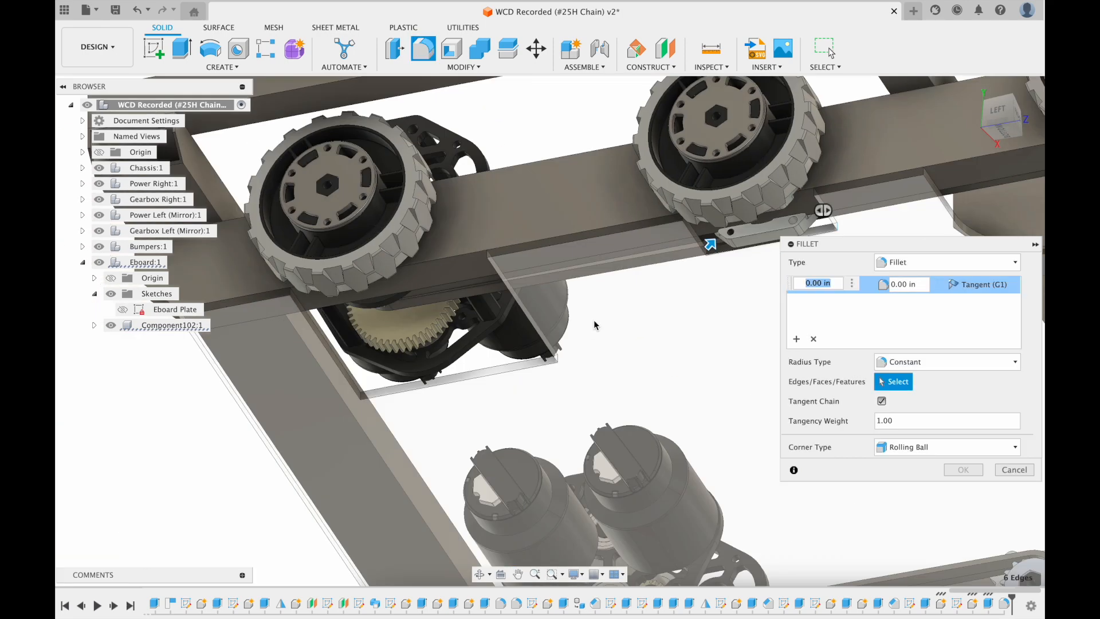
left_click(558, 358)
left_click(364, 396)
type("0.5\\")
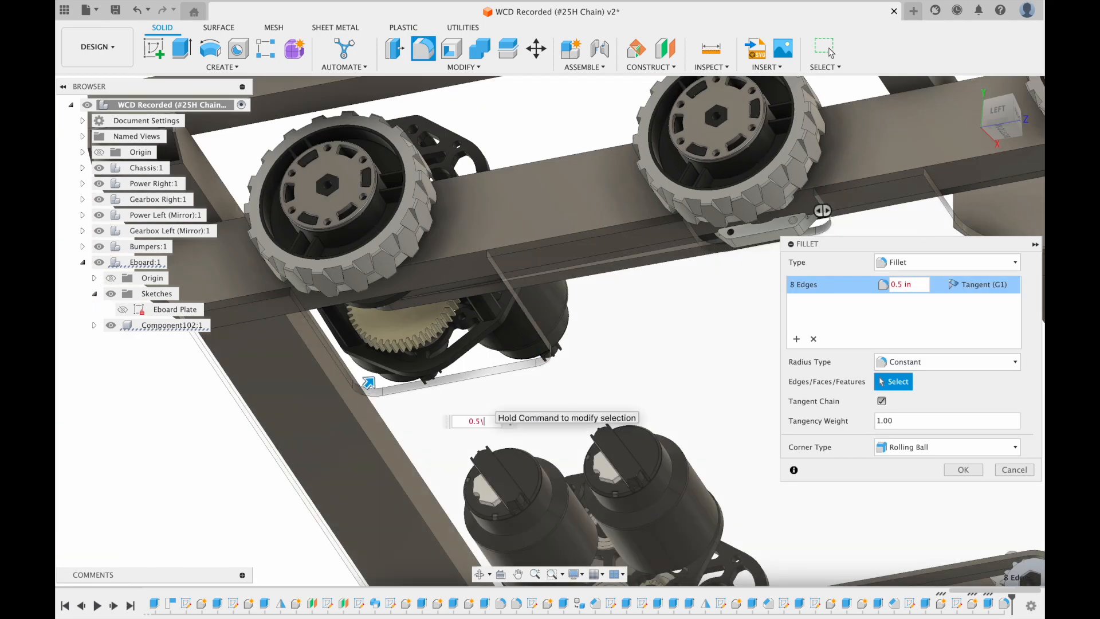
key("Return")
Step: Start a fillet on the outer corner edges along the plate's left side, where the cutouts meet its boundary
scroll(420, 363, "up", 5)
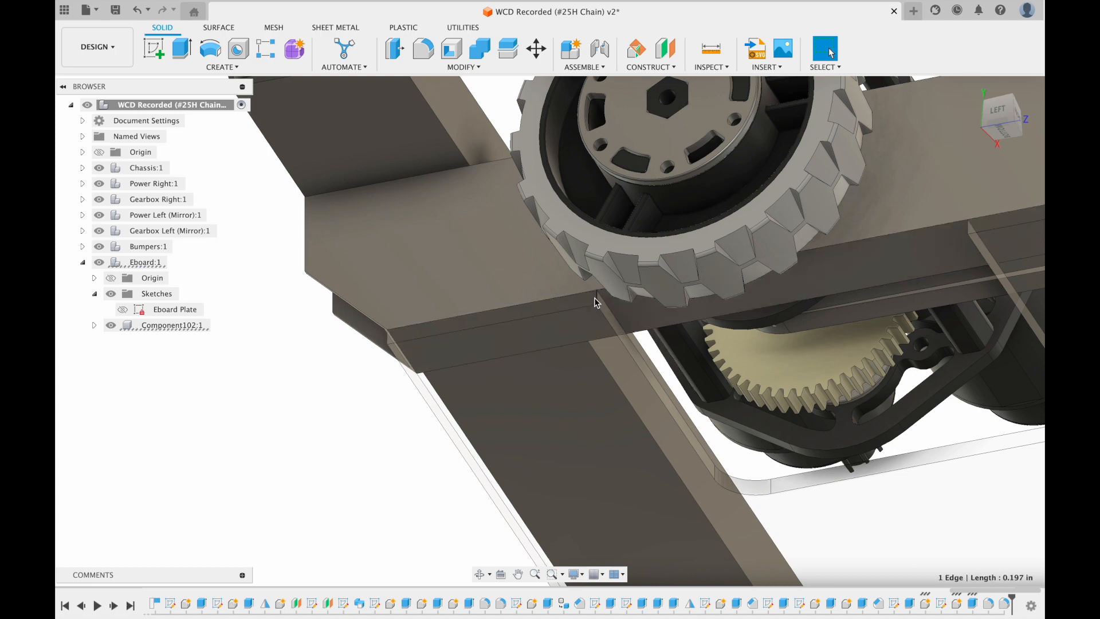
left_click(970, 225)
scroll(631, 344, "down", 5)
key("f")
scroll(430, 310, "up", 5)
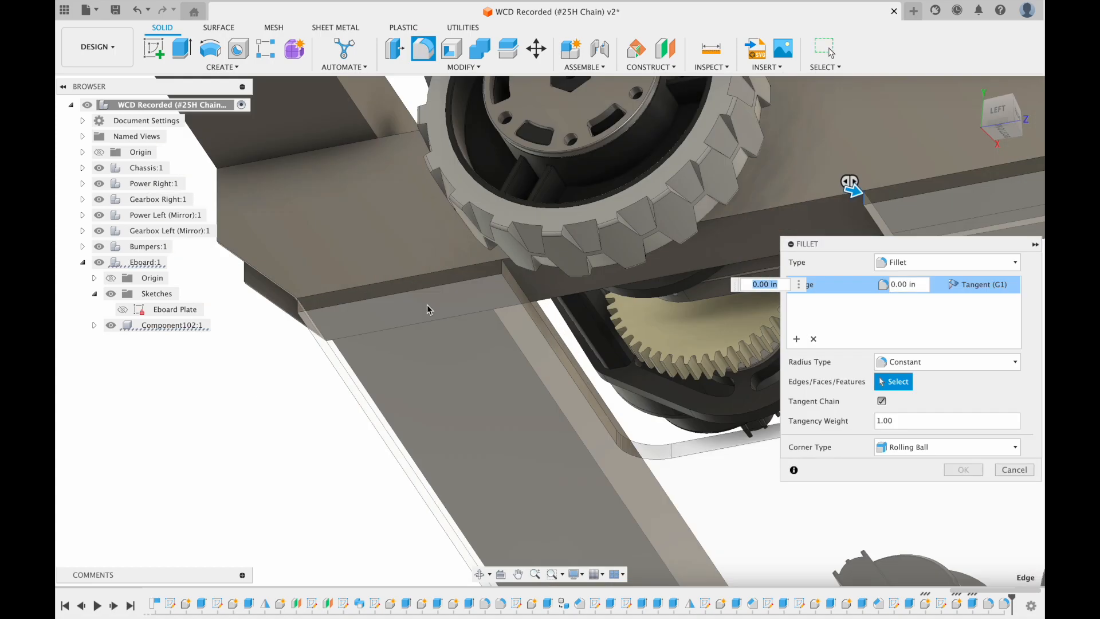
scroll(396, 436, "down", 5)
scroll(445, 371, "up", 5)
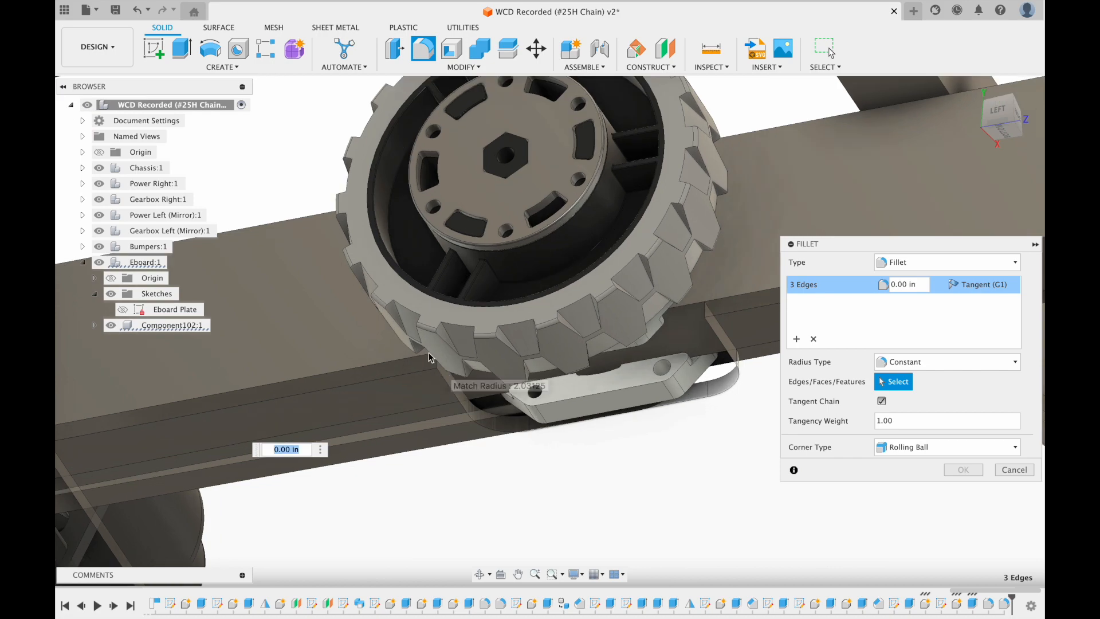
scroll(437, 368, "up", 3)
left_click(438, 366)
scroll(478, 381, "down", 10)
scroll(479, 380, "right", 5)
scroll(513, 389, "up", 5)
left_click(515, 391)
scroll(520, 391, "right", 5)
scroll(631, 438, "up", 5)
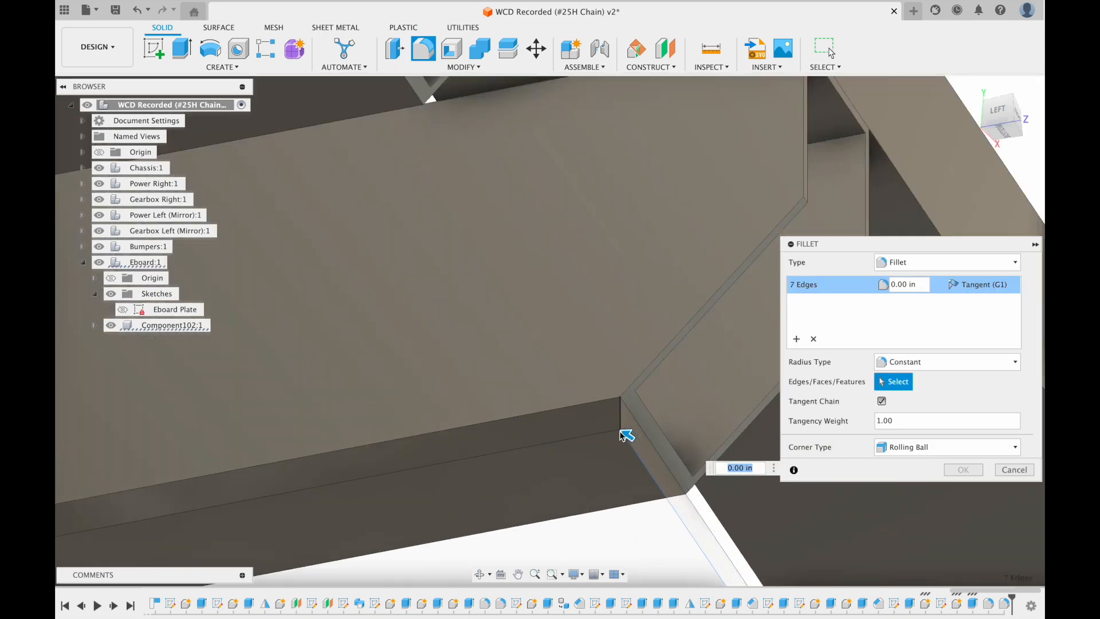
Step: Add the matching outer corner edges along the plate's opposite side and apply the fillet
scroll(629, 449, "down", 10)
middle_click_drag(629, 450, 361, 414, "shift")
scroll(359, 413, "up", 8)
left_click(357, 408)
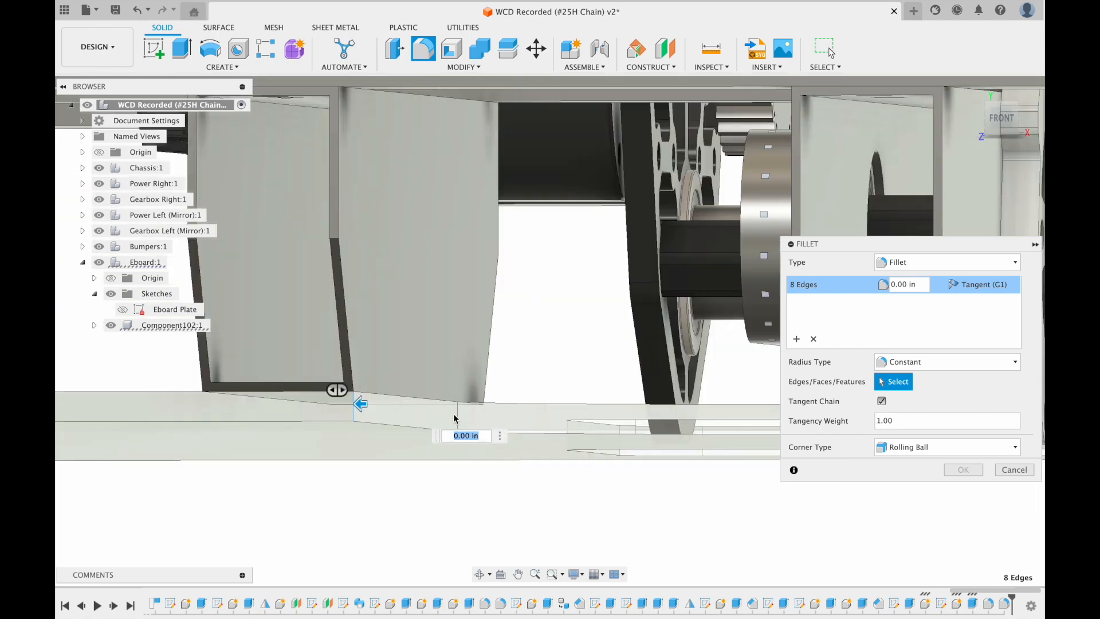
scroll(533, 390, "down", 5)
scroll(538, 388, "right", 5)
left_click(657, 356)
left_click(682, 384)
scroll(709, 448, "up", 5)
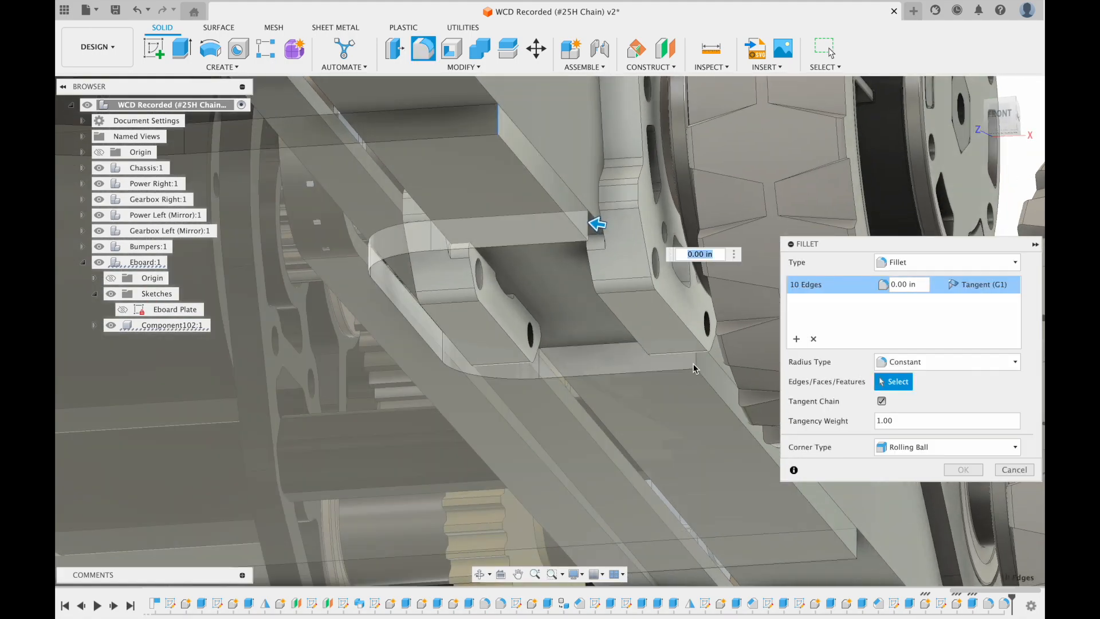
left_click(695, 367)
scroll(682, 377, "right", 5)
left_click(633, 421)
scroll(633, 424, "down", 5)
scroll(635, 430, "up", 5)
left_click(632, 419)
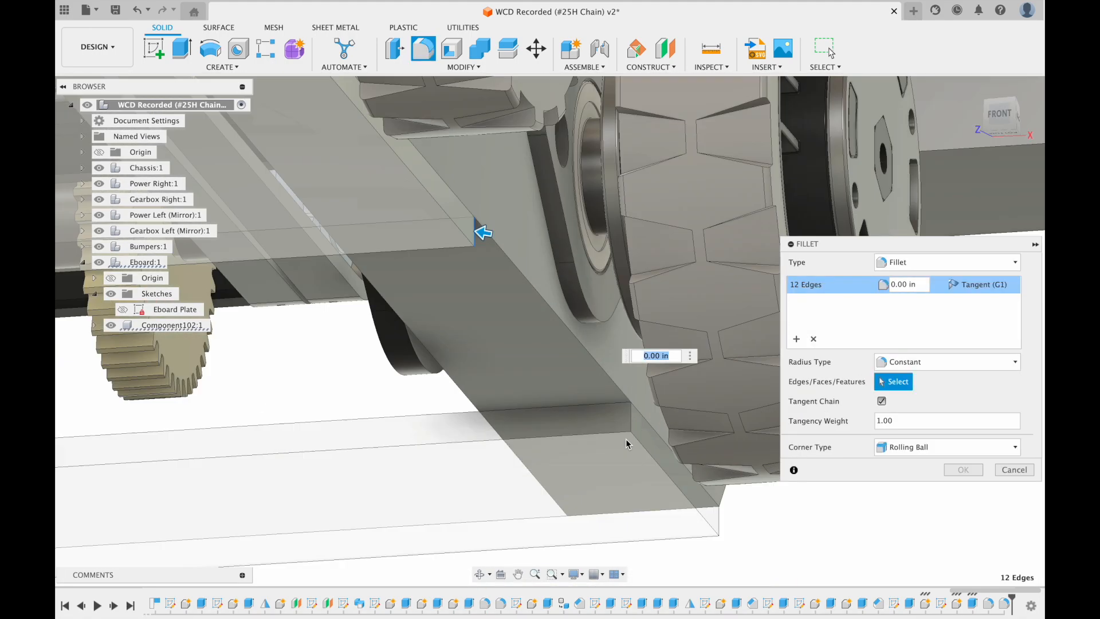
scroll(572, 516, "down", 10)
middle_click_drag(458, 498, 596, 344, "shift")
scroll(608, 350, "down", 5)
left_click(966, 473)
Step: Collapse the Eboard's sketch list and examine the filleted plate within the whole chassis
scroll(439, 189, "up", 5)
scroll(439, 189, "down", 5)
mouse_move(438, 190)
middle_mouse_down("shift")
mouse_move(615, 256)
mouse_move(659, 390)
middle_mouse_up("shift")
left_click(95, 294)
middle_click_drag(841, 396, 818, 356, "shift")
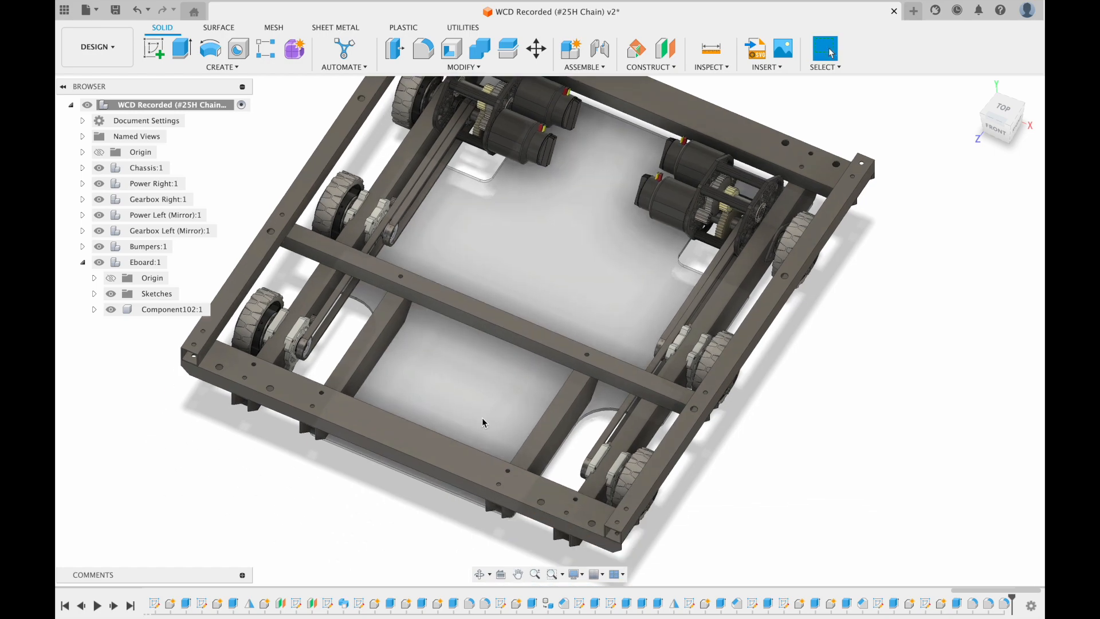
middle_click_drag(482, 422, 495, 405, "shift")
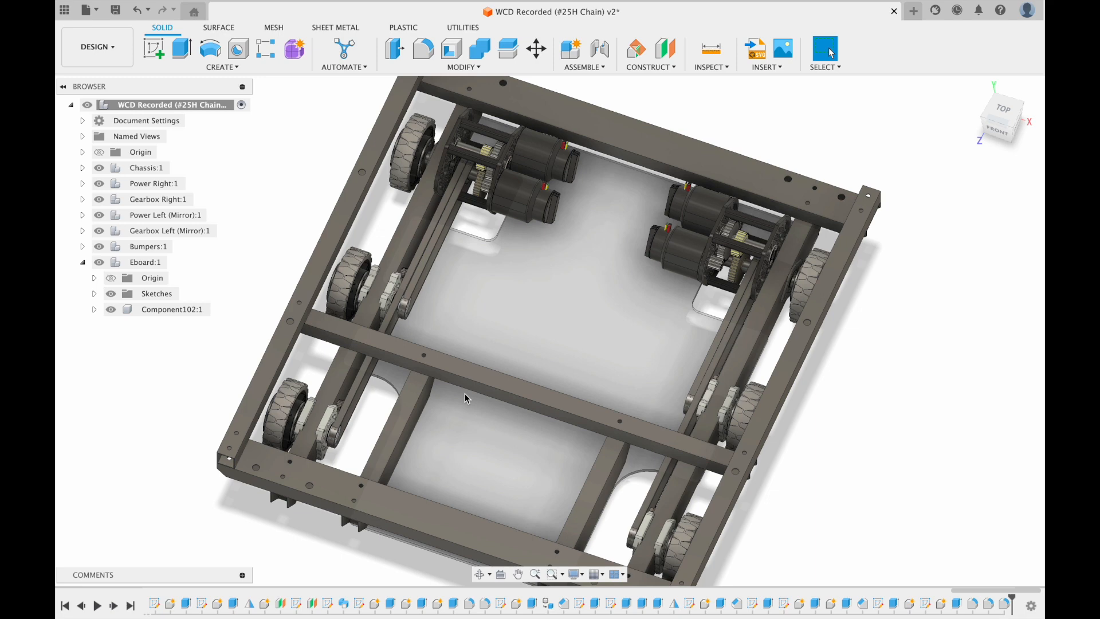
Step: Rename the plate component inside the Eboard assembly as Eboard Plate
double_click(163, 310)
type("Eboard Plate")
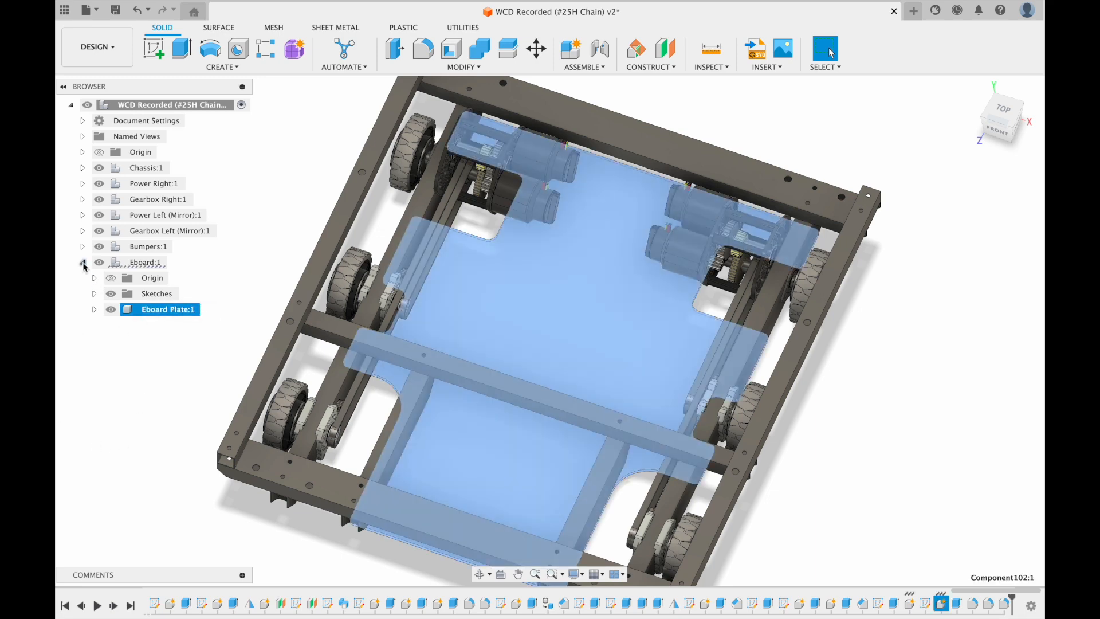
left_click(153, 386)
Step: Examine from underneath how the Eboard plate's cutouts line up with the gearboxes and wheels
middle_click_drag(381, 327, 450, 183, "shift")
middle_click_drag(423, 342, 439, 221)
scroll(450, 289, "up", 5)
middle_click_drag(459, 319, 457, 283, "shift")
scroll(488, 340, "up", 5)
middle_click_drag(488, 340, 421, 307, "shift")
scroll(530, 305, "down", 1)
middle_click_drag(530, 306, 565, 227, "shift")
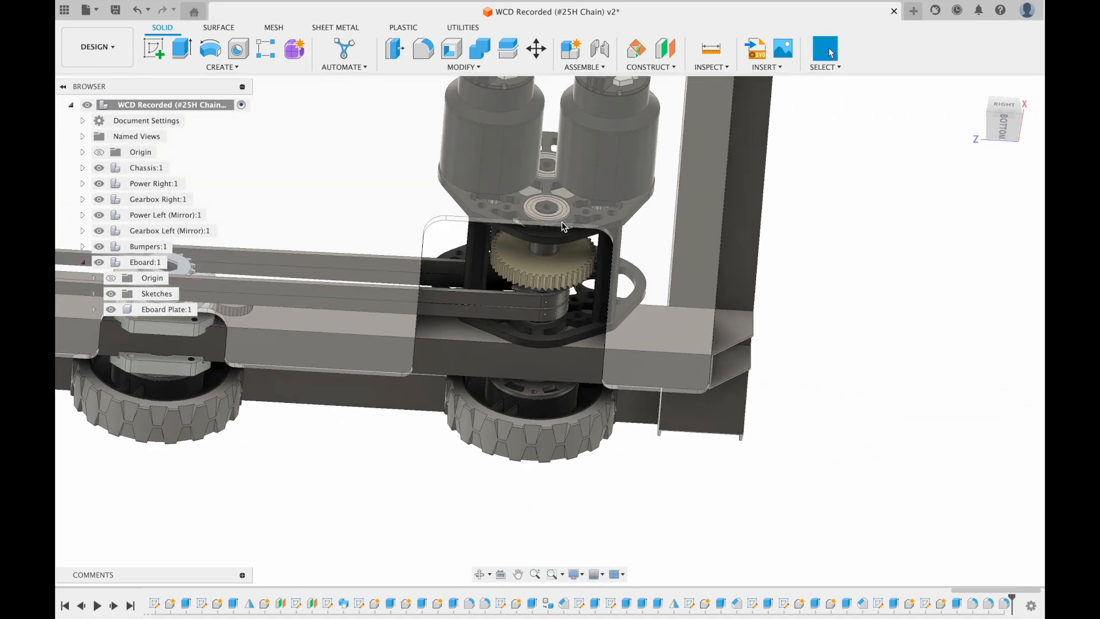
scroll(507, 288, "down", 3)
middle_click_drag(508, 281, 512, 252, "shift")
scroll(494, 238, "down", 5)
scroll(492, 237, "up", 5)
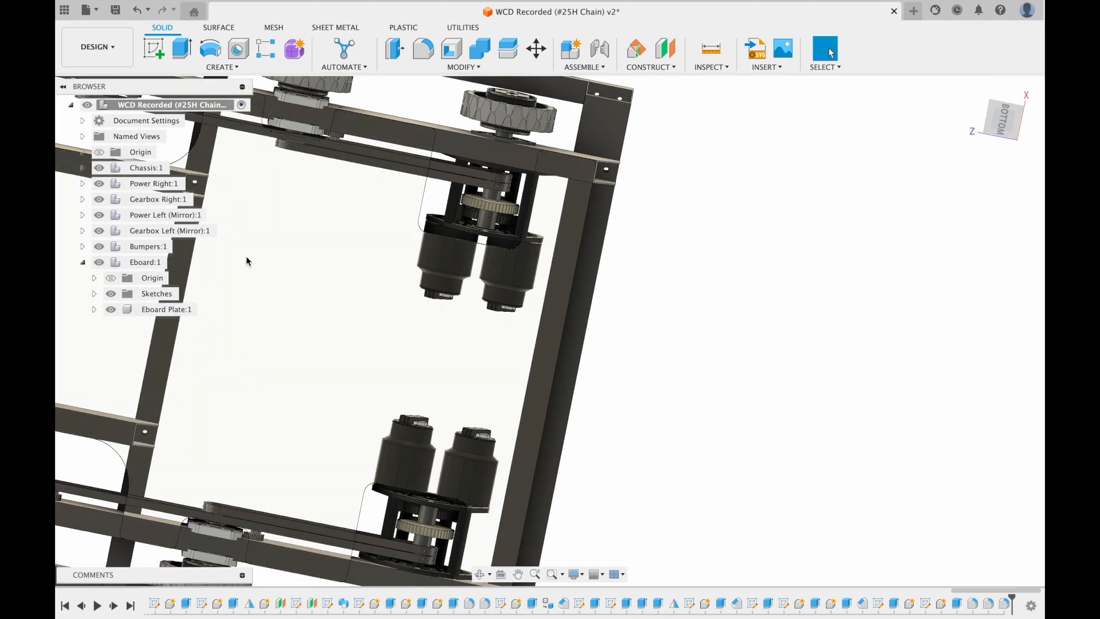
Step: In the Eboard Plate sketch, constrain the gearbox cutout's horizontal centreline to the gearbox's centre point and finish the sketch
left_click(95, 294)
double_click(171, 310)
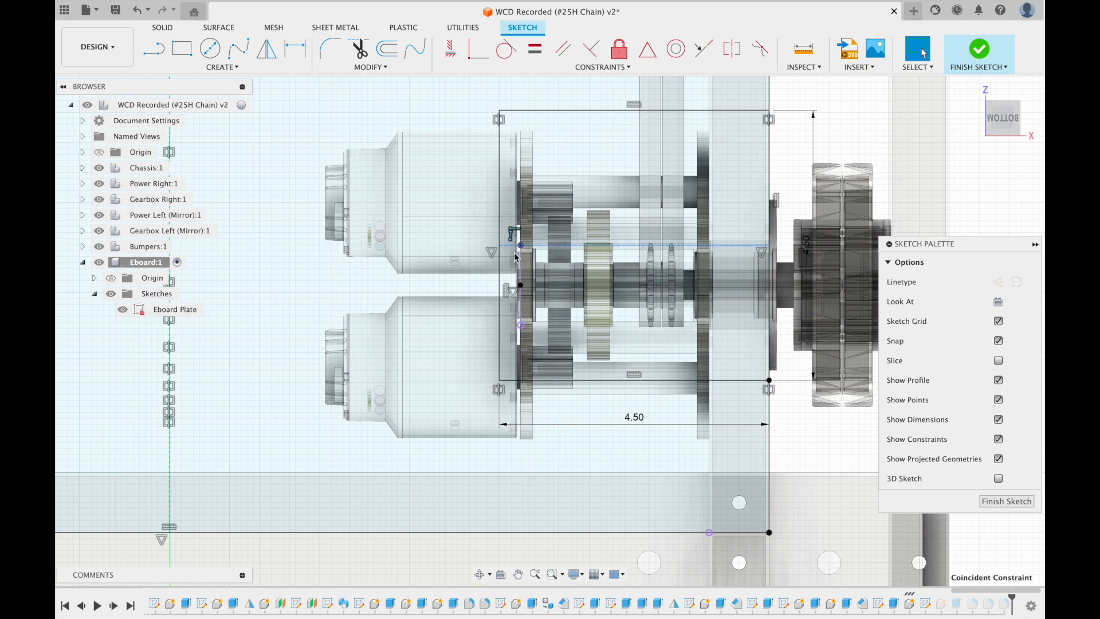
left_click(560, 246)
left_click(520, 285, "shift")
left_click(650, 54)
key("Escape")
left_click(559, 245)
left_click(520, 285, "shift")
left_click(1007, 501)
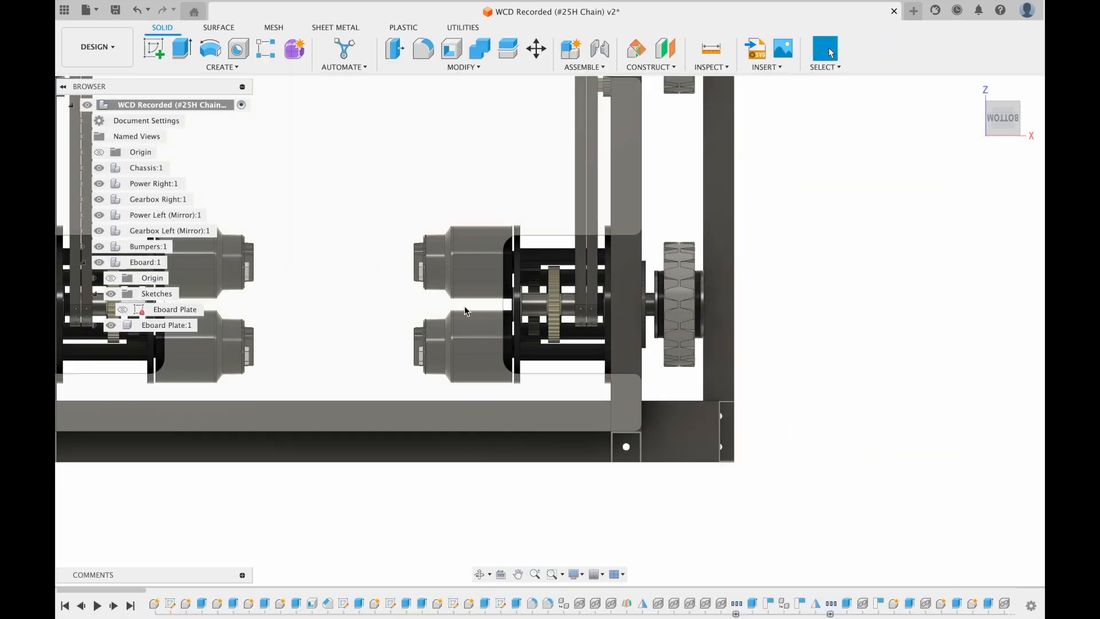
middle_click_drag(443, 162, 491, 334)
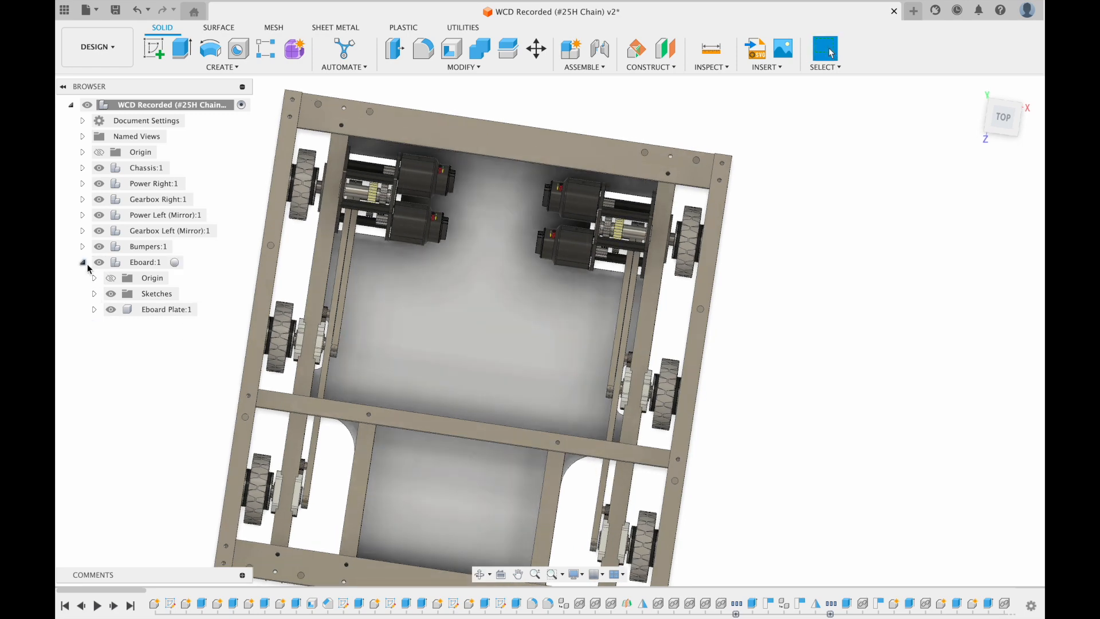
scroll(383, 170, "right", 2)
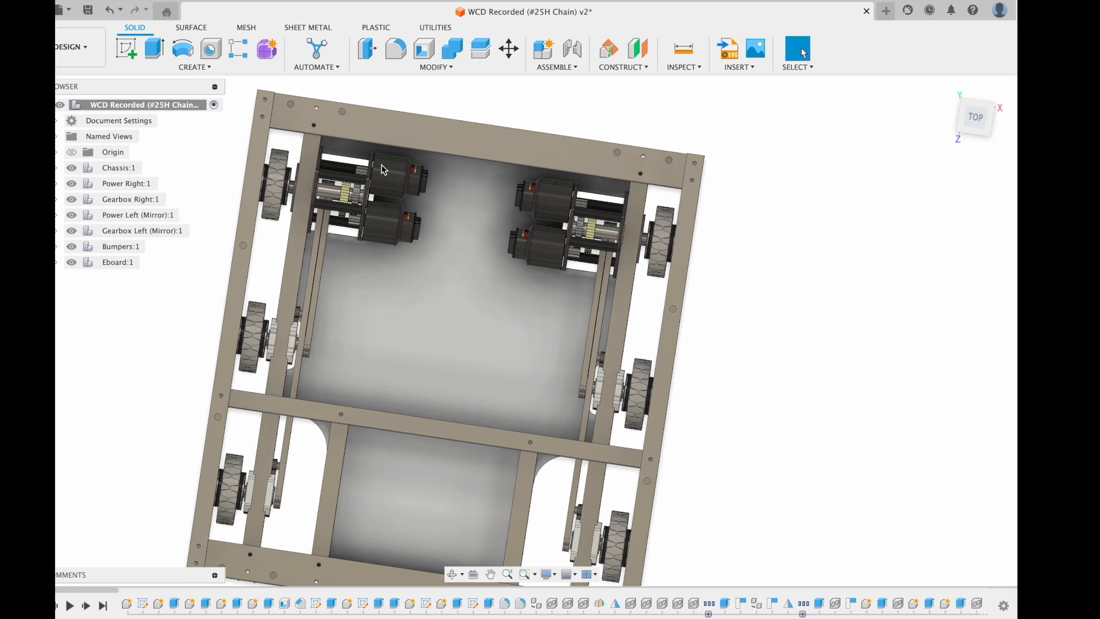
scroll(384, 170, "left", 5)
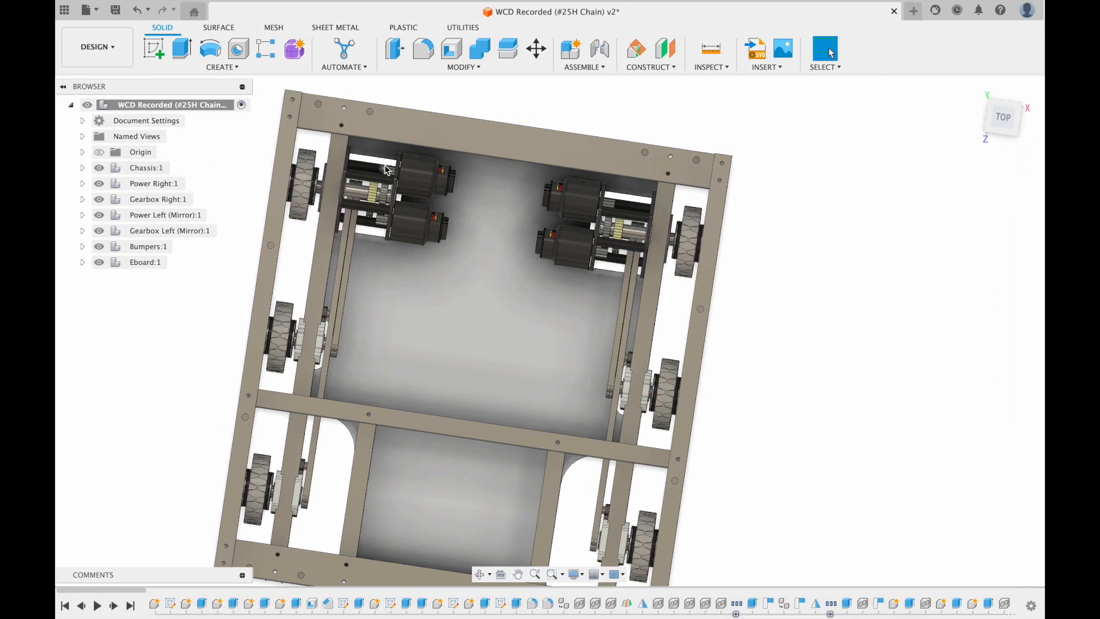
Step: On the REV Robotics website, search for "pdh" and look up the Power Distribution Hub's SKU
left_click(64, 10)
scroll(203, 363, "down", 2)
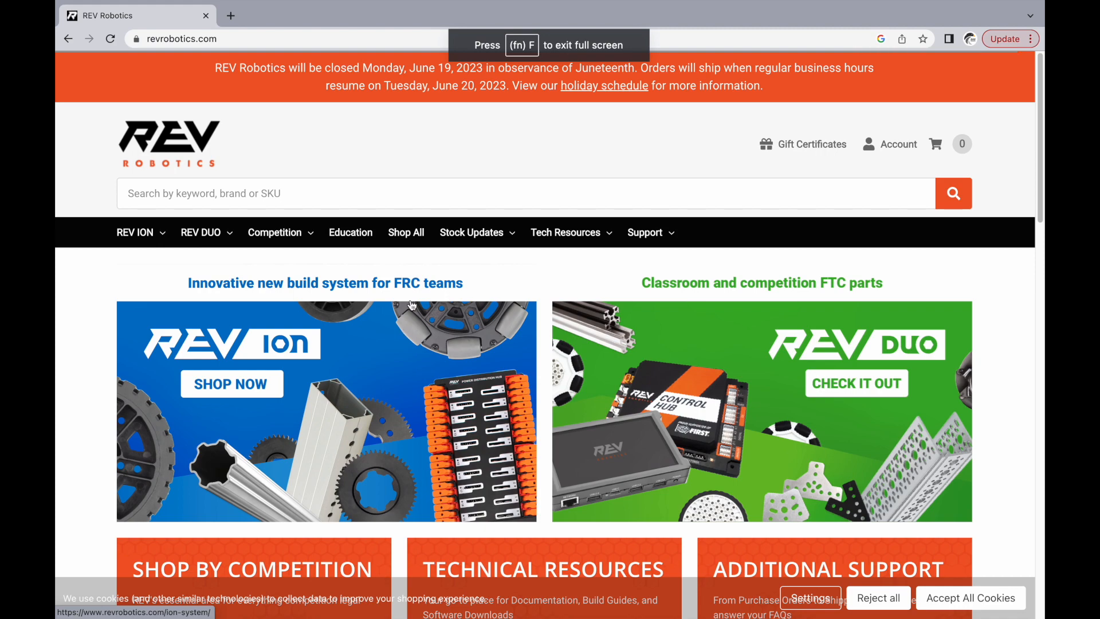
scroll(411, 304, "down", 1)
left_click(296, 172)
type("pdh")
key("Return")
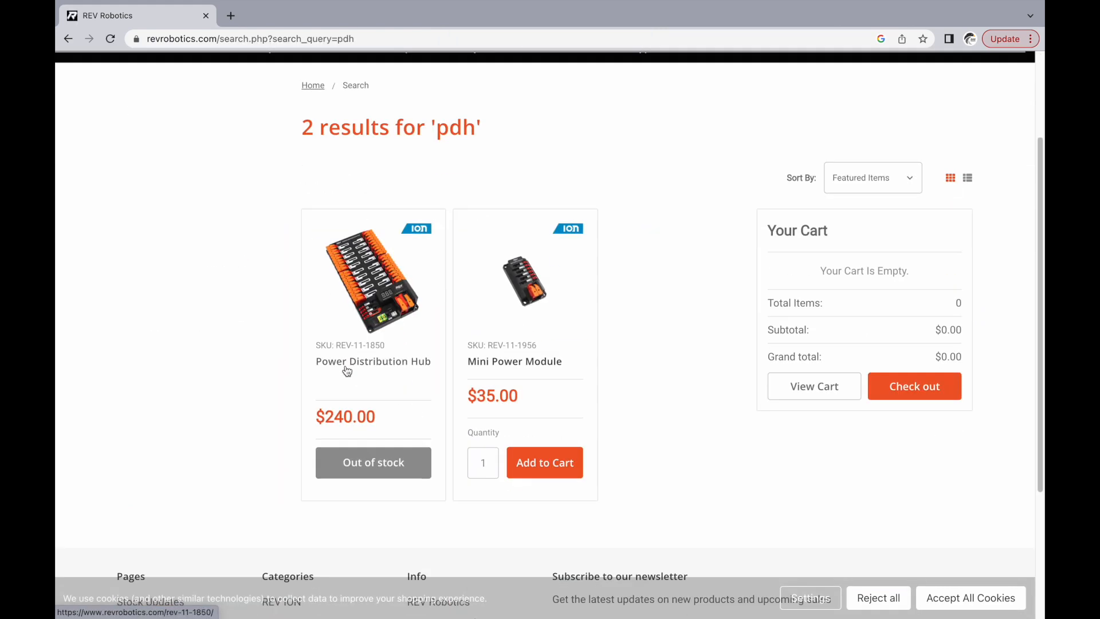
left_click(370, 296)
left_click_drag(570, 293, 665, 299)
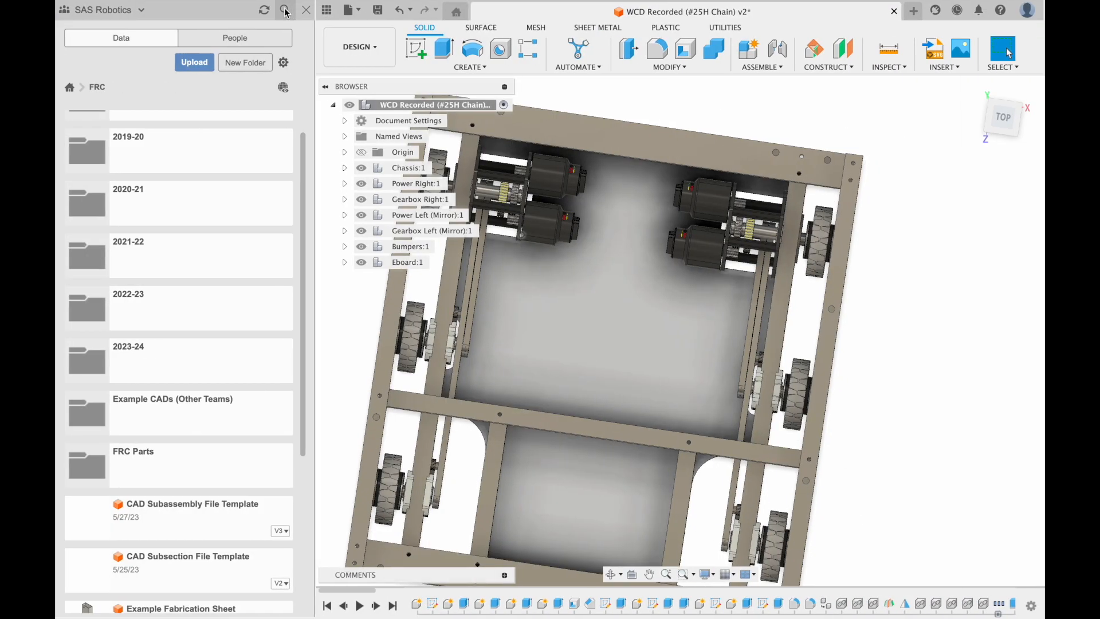
Step: Search the FRC project for REV-11-1850, activate the Eboard component and insert the Power Distribution Hub on the plate's left half
type("REV-11-1850")
key("Return")
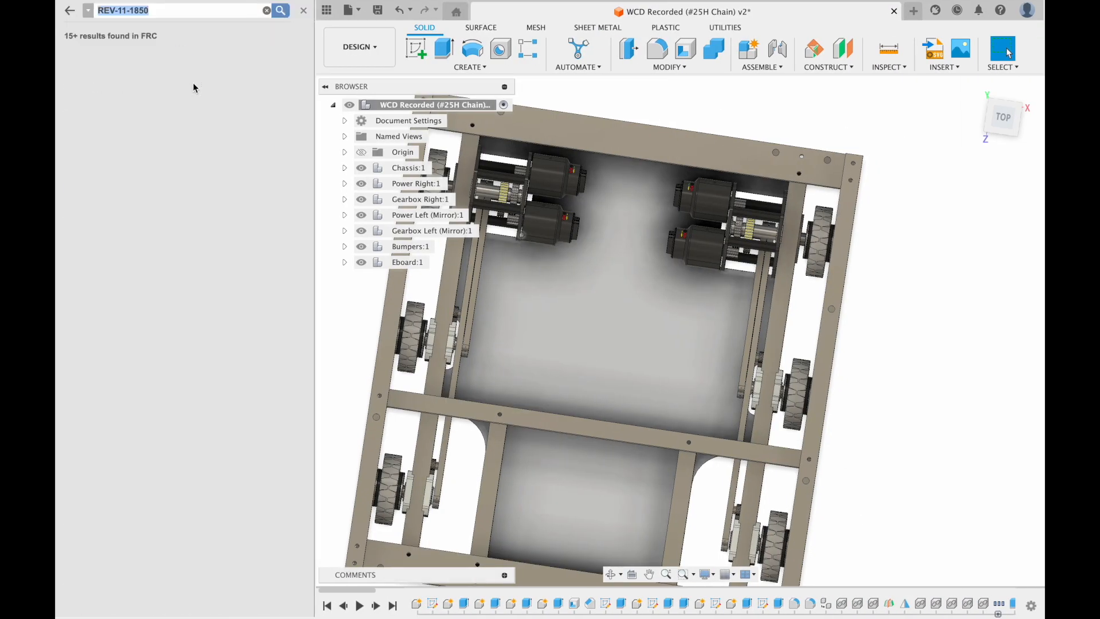
double_click(402, 263)
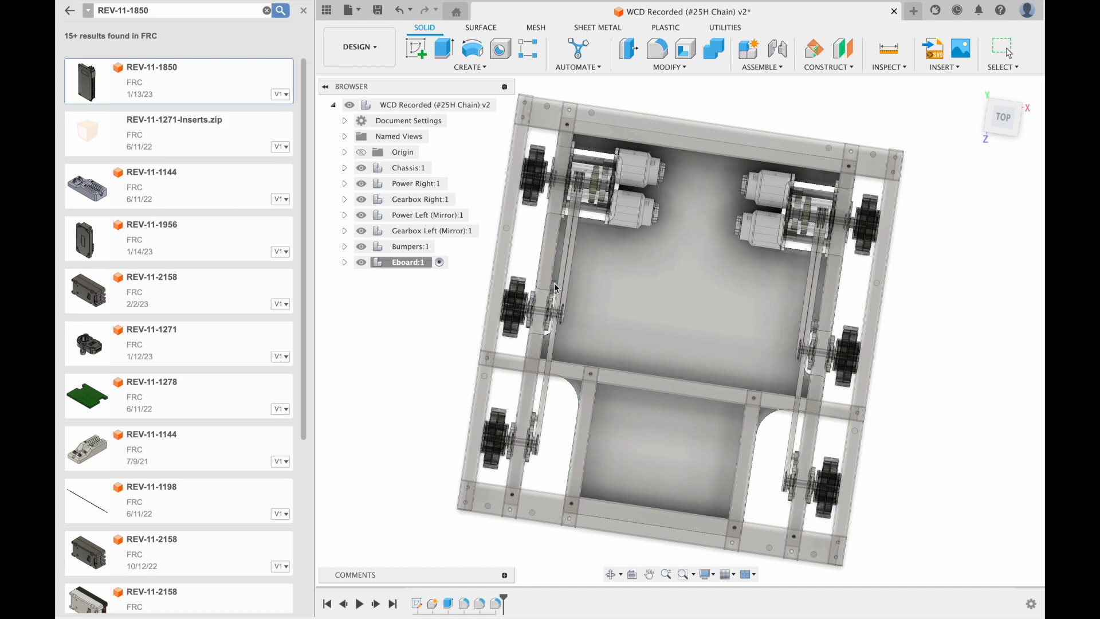
scroll(638, 290, "up", 2)
middle_click_drag(639, 290, 563, 251)
left_click_drag(609, 356, 617, 305)
key("Return")
Step: Insert REV-11-1144 beside the Power Distribution Hub and rotate it -90 degrees about the X axis
left_click_drag(95, 203, 685, 288)
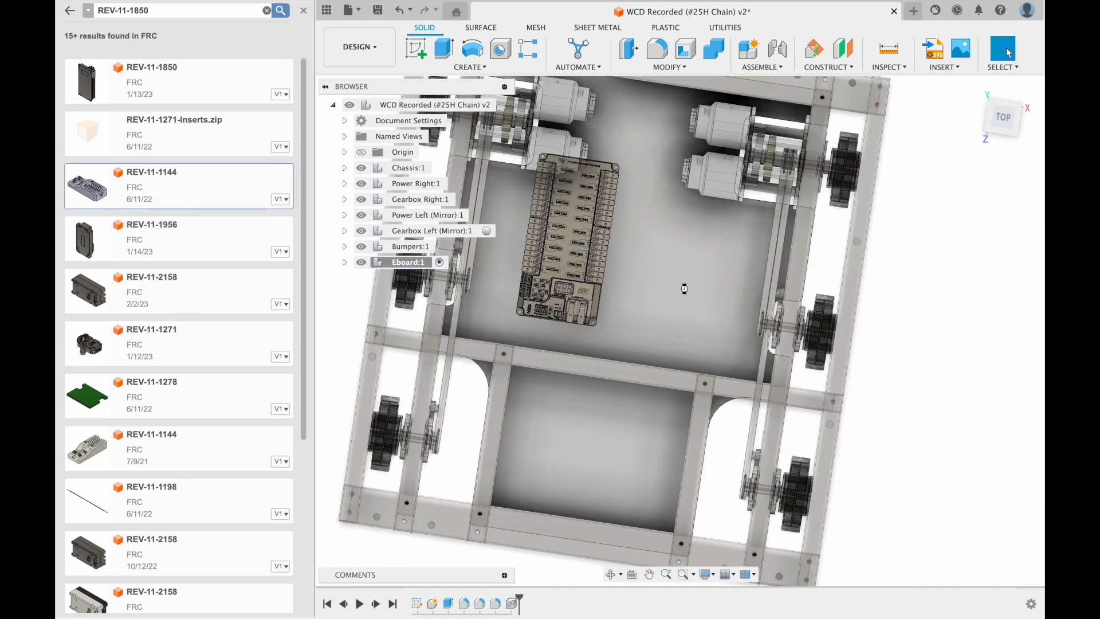
scroll(623, 287, "up", 5)
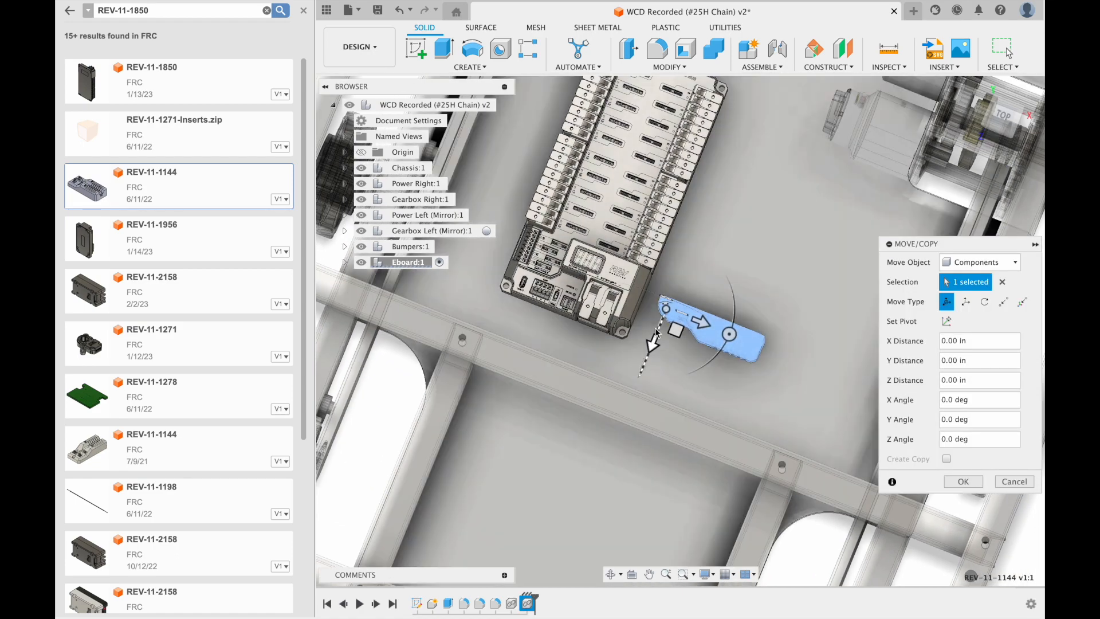
middle_click_drag(657, 332, 654, 287, "shift")
left_click_drag(643, 364, 674, 268)
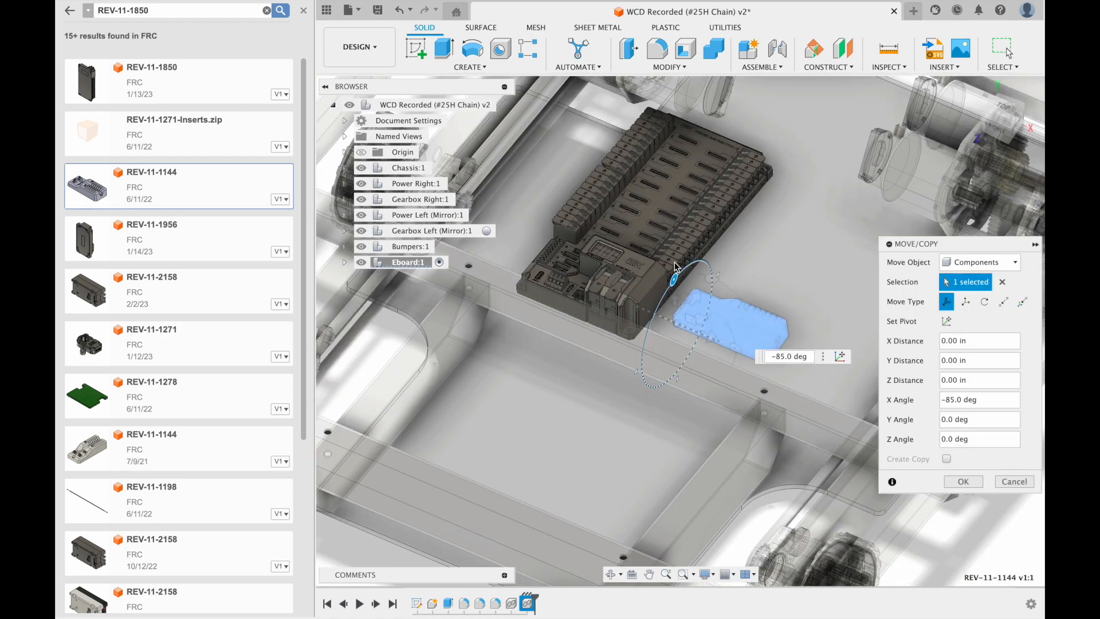
type("90")
key("Left")
key("Left")
type("-")
left_click(948, 302)
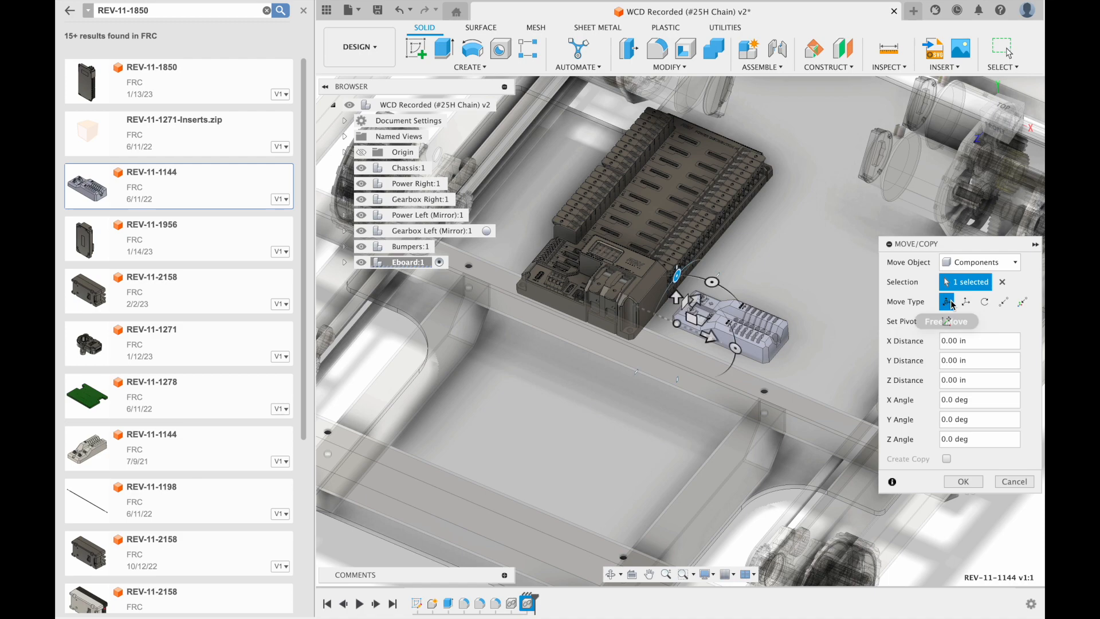
Step: Shift REV-11-1144 into place on the plate beside the lower end of the Power Distribution Hub
middle_click_drag(709, 289, 702, 346, "shift")
left_click_drag(703, 354, 718, 358)
left_click_drag(693, 308, 685, 338)
key("Return")
Step: Search the FRC project for "breaker" and insert the am-0282 120a Circuit Breaker into the Eboard
triple_click(152, 8)
key("Return")
right_click(207, 87)
left_click(238, 111)
Step: Position the circuit breaker on the plate in line with REV-11-1144, on its far side from the hub, finishing with a 1.50 in Y move
middle_click_drag(724, 360, 605, 398, "shift")
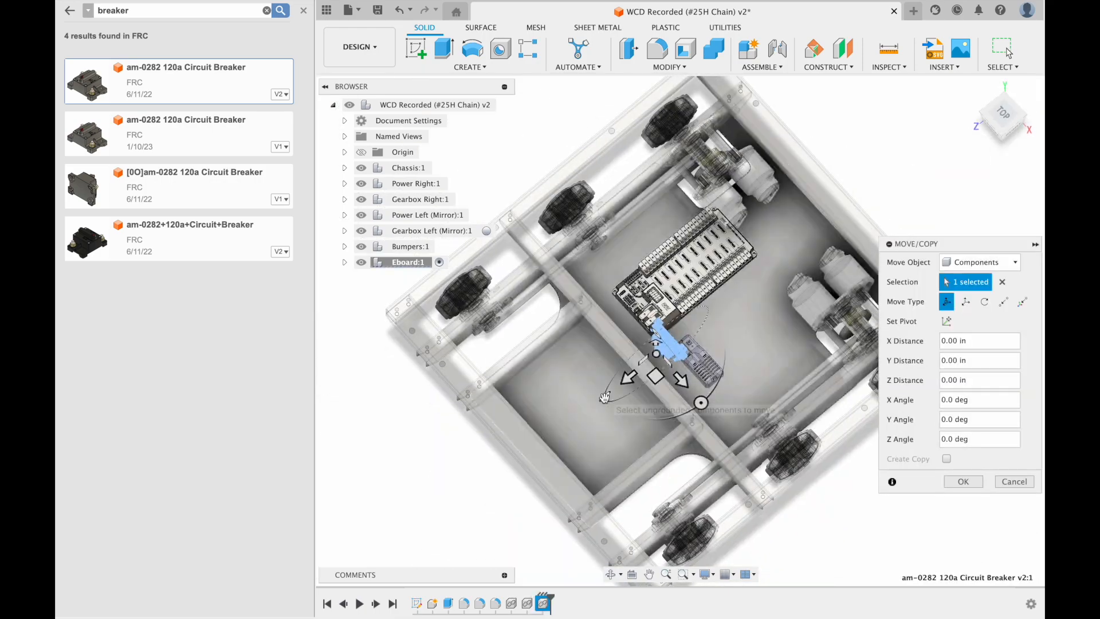
scroll(655, 358, "up", 5)
left_click_drag(657, 345, 803, 452)
middle_click_drag(802, 453, 736, 338)
left_click_drag(735, 314, 742, 294)
middle_click_drag(742, 294, 592, 422, "shift")
left_click_drag(756, 354, 756, 334)
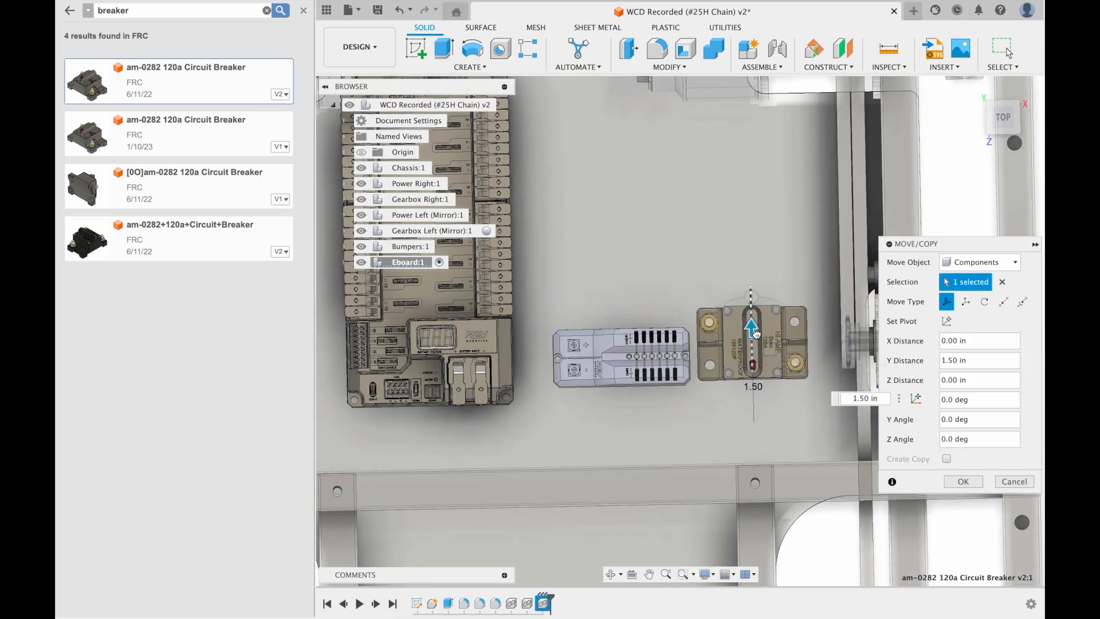
left_click(967, 481)
left_click(634, 356)
key("m")
left_click_drag(674, 354, 665, 354)
left_click(1010, 523)
Step: Move the whole REV-11-1144 component slightly away from the circuit breaker toward the Power Distribution Hub
left_click(345, 262)
left_click(454, 341)
key("m")
left_click_drag(600, 386, 591, 387)
left_click(963, 521)
scroll(611, 366, "down", 5)
Step: Search the FRC project for "robo" and insert the roboRIO into the Eboard
left_click(267, 10)
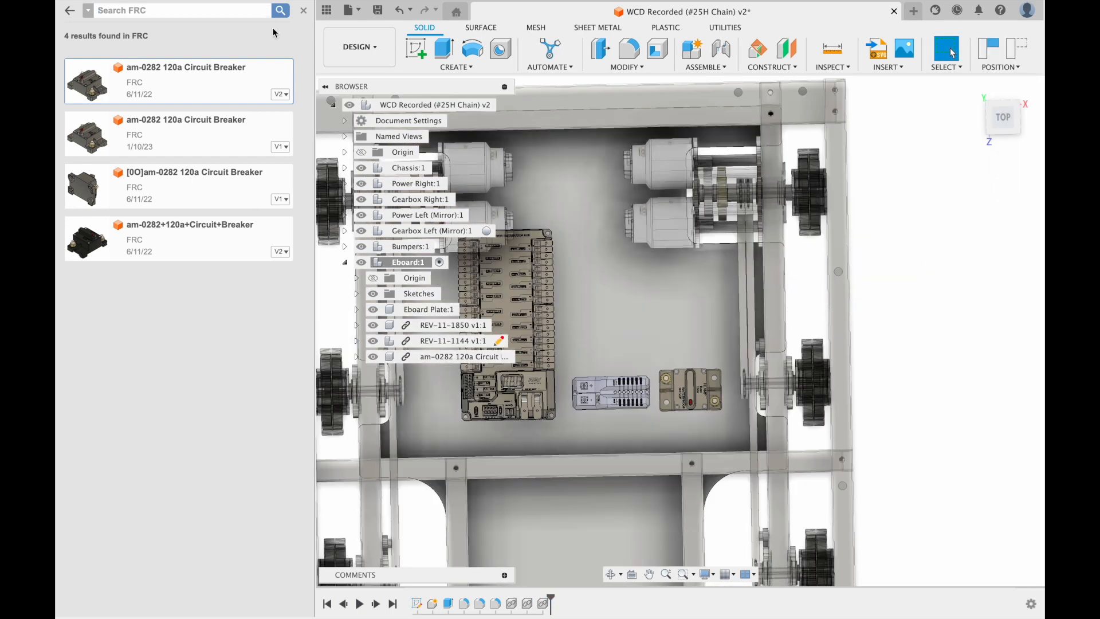
type("rio")
key("Return")
type("robo")
key("Return")
right_click(173, 252)
left_click(224, 267)
Step: Position the roboRIO on the plate beside the Power Distribution Hub, behind REV-11-1144 and the circuit breaker
scroll(575, 323, "down", 3)
middle_click_drag(576, 324, 696, 304, "shift")
left_click_drag(651, 373, 708, 280)
middle_click_drag(711, 200, 723, 235, "shift")
scroll(723, 235, "up", 5)
left_click_drag(708, 329, 715, 272)
left_click_drag(661, 302, 617, 297)
middle_click_drag(618, 297, 628, 239, "shift")
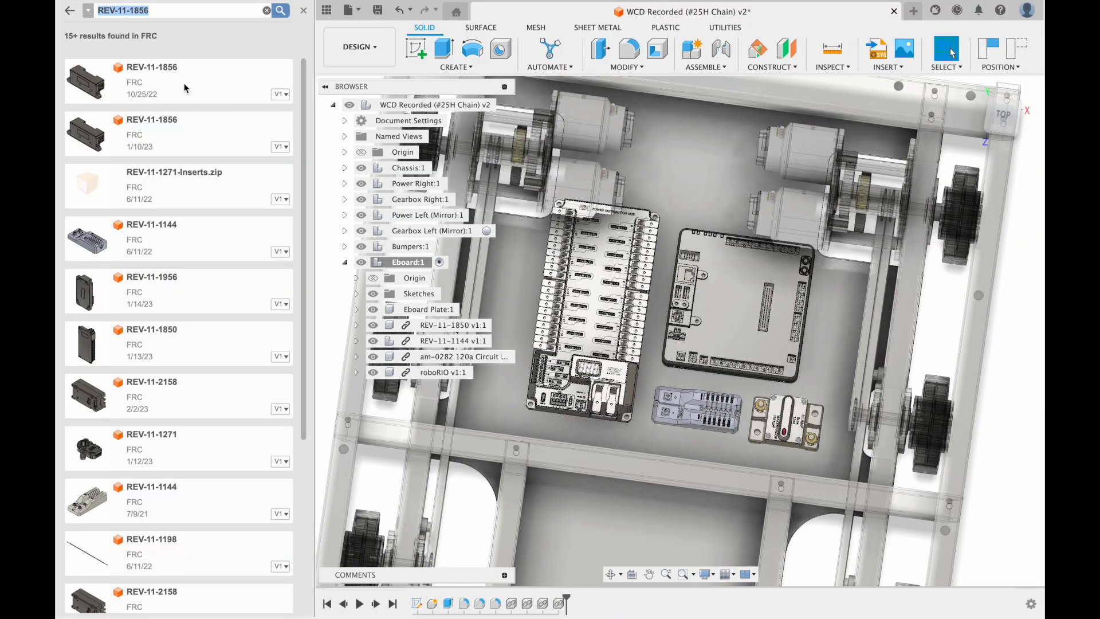
Step: Insert REV-11-1856 and place it on the plate between the motors, behind the roboRIO
left_click_drag(184, 89, 719, 175)
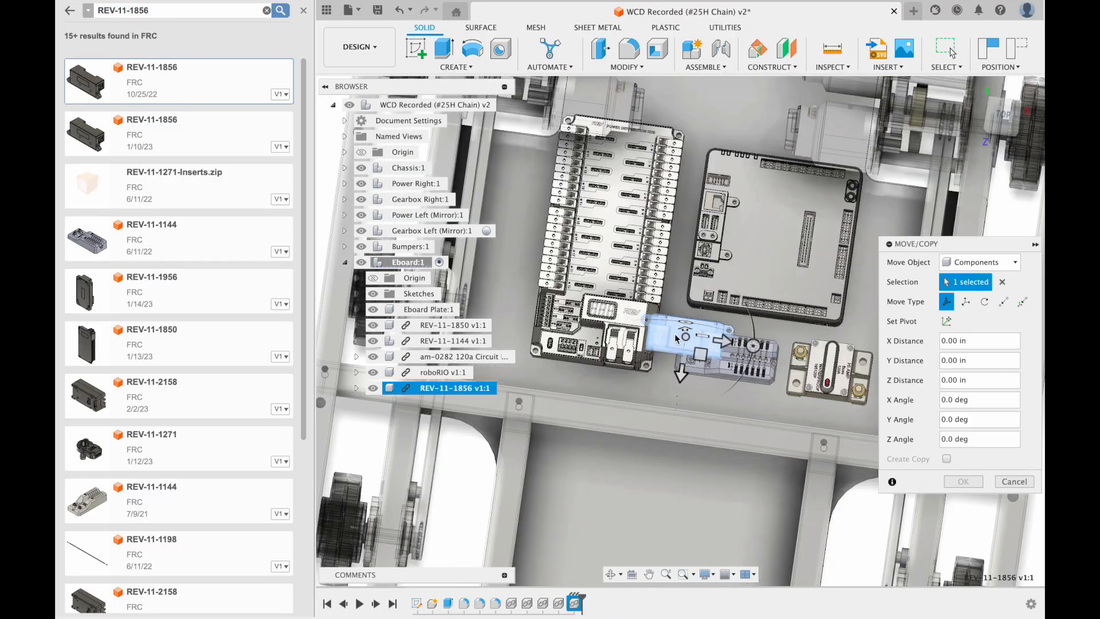
left_click_drag(682, 368, 867, 114)
middle_click_drag(768, 189, 834, 304)
key("Return")
key("ctrl+space")
scroll(729, 294, "down", 4)
middle_click_drag(729, 293, 771, 343, "shift")
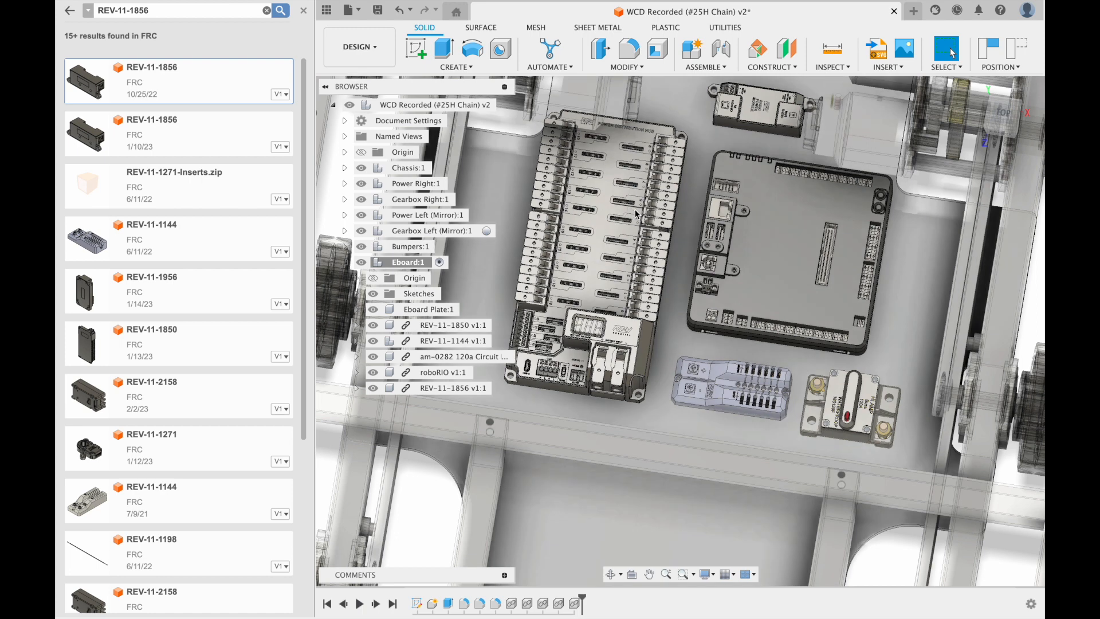
Step: Search the FRC project for "battery" and insert Battery Bumper into the Eboard
middle_click_drag(636, 214, 622, 226, "shift")
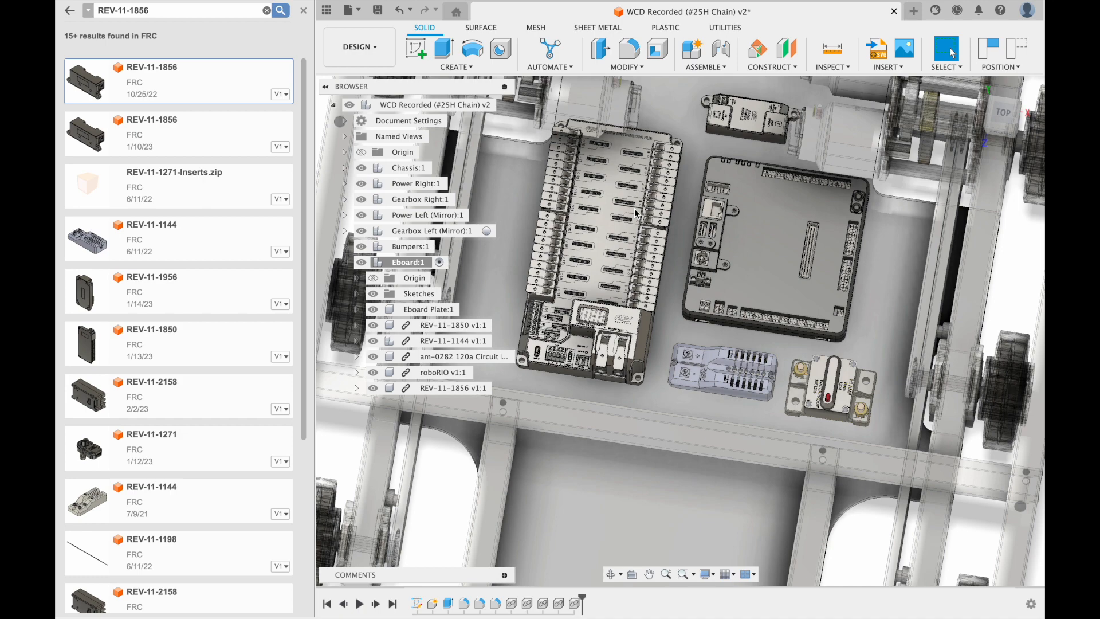
middle_click_drag(448, 510, 524, 275)
left_click(303, 10)
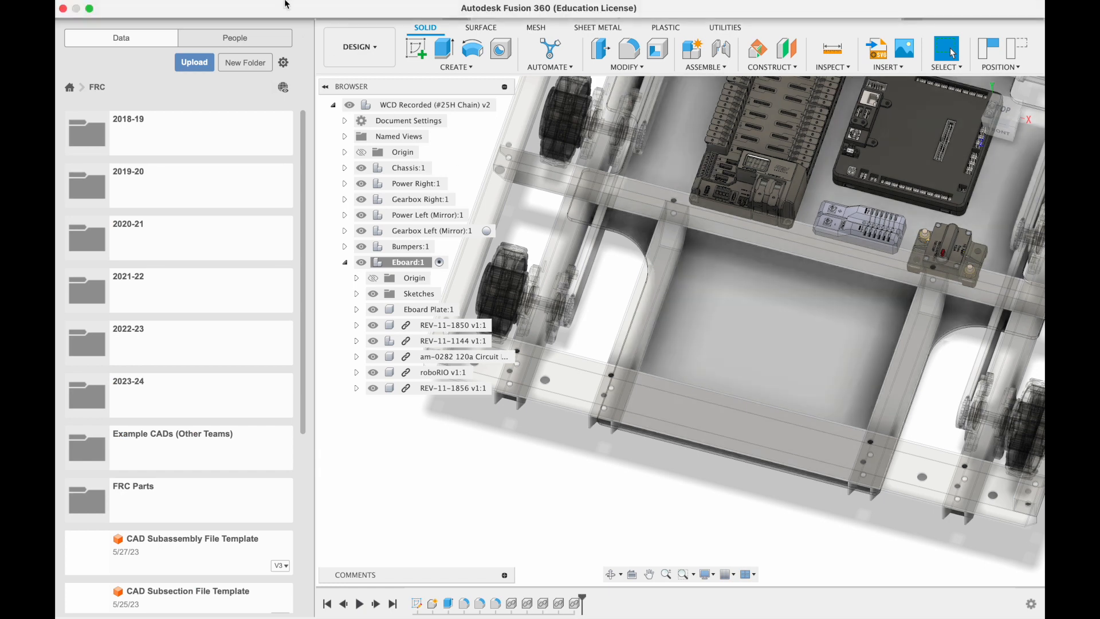
left_click(285, 12)
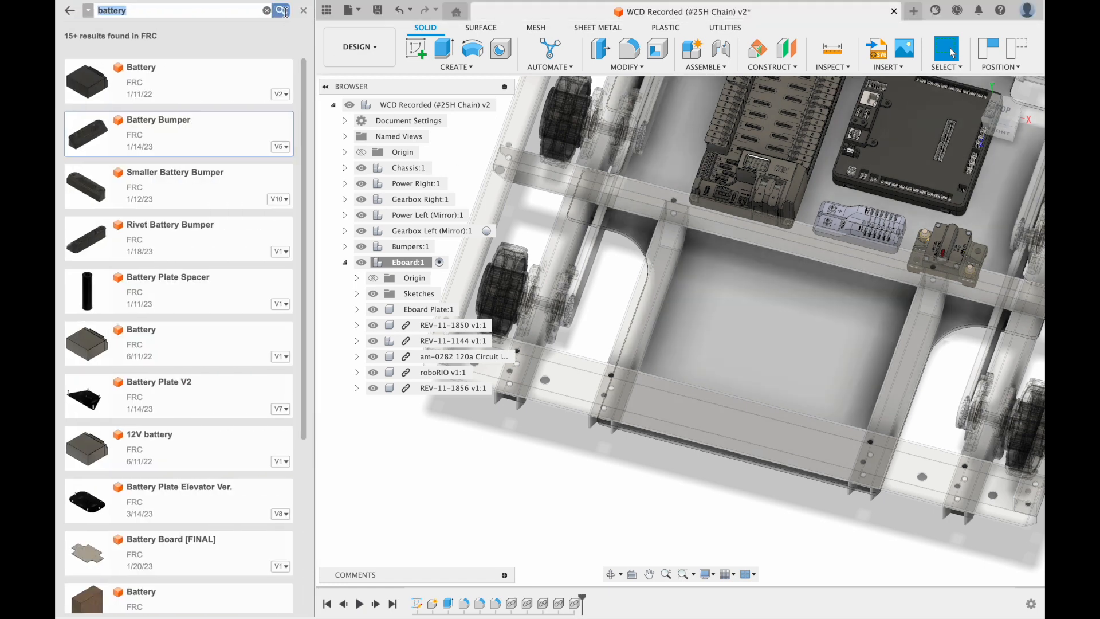
right_click(184, 131)
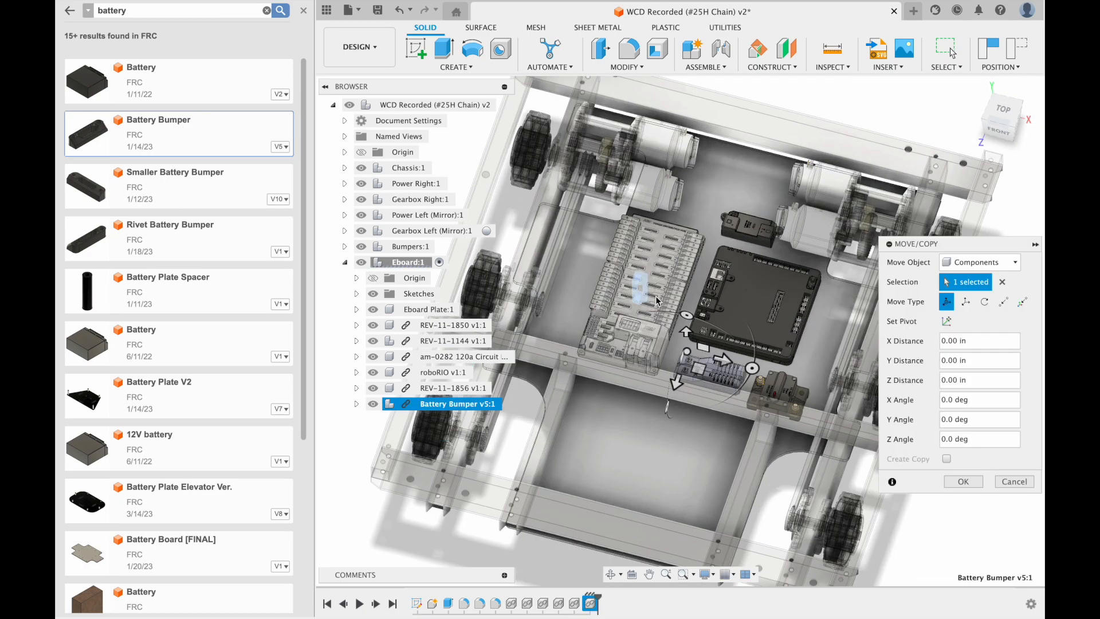
Step: Move the battery bumper into the bay between the support tubes and rotate it 90 degrees
scroll(679, 366, "up", 3)
left_click_drag(677, 372, 476, 504)
middle_click_drag(602, 458, 652, 352, "shift")
left_click_drag(657, 394, 637, 303)
left_click_drag(619, 350, 621, 376)
type("90")
Step: Move the battery bumper point to point onto the middle of the front frame tube's inner edge
left_click(1004, 302)
scroll(716, 487, "up", 5)
middle_click_drag(713, 487, 723, 424)
scroll(708, 373, "up", 5)
left_click(706, 353)
scroll(705, 352, "down", 8)
left_click(710, 248)
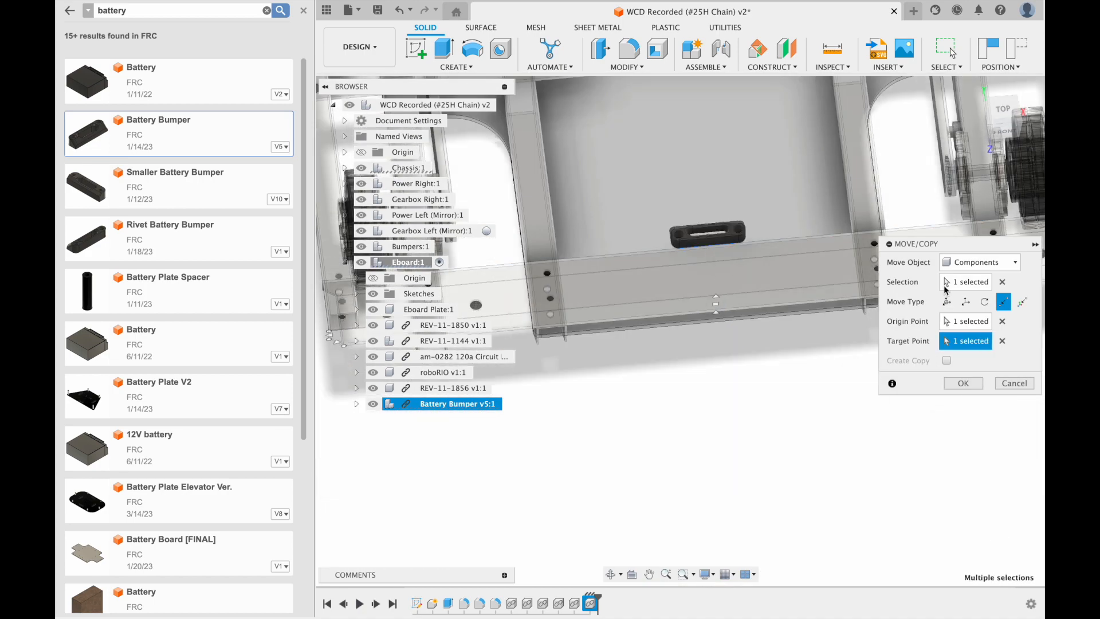
Step: Offset the battery bumper by -1 in with a free move and apply the placement
left_click(947, 302)
scroll(686, 123, "down", 4)
middle_click_drag(687, 124, 683, 204)
left_click(640, 146)
left_click_drag(642, 148, 643, 155)
type("-1")
scroll(642, 320, "down", 4)
middle_click_drag(641, 309, 635, 240, "shift")
key("Return")
key("Return")
Step: Paste a second copy of the Battery Bumper and turn it to run along the right support tube
middle_click_drag(634, 393, 702, 343, "shift")
scroll(709, 298, "up", 5)
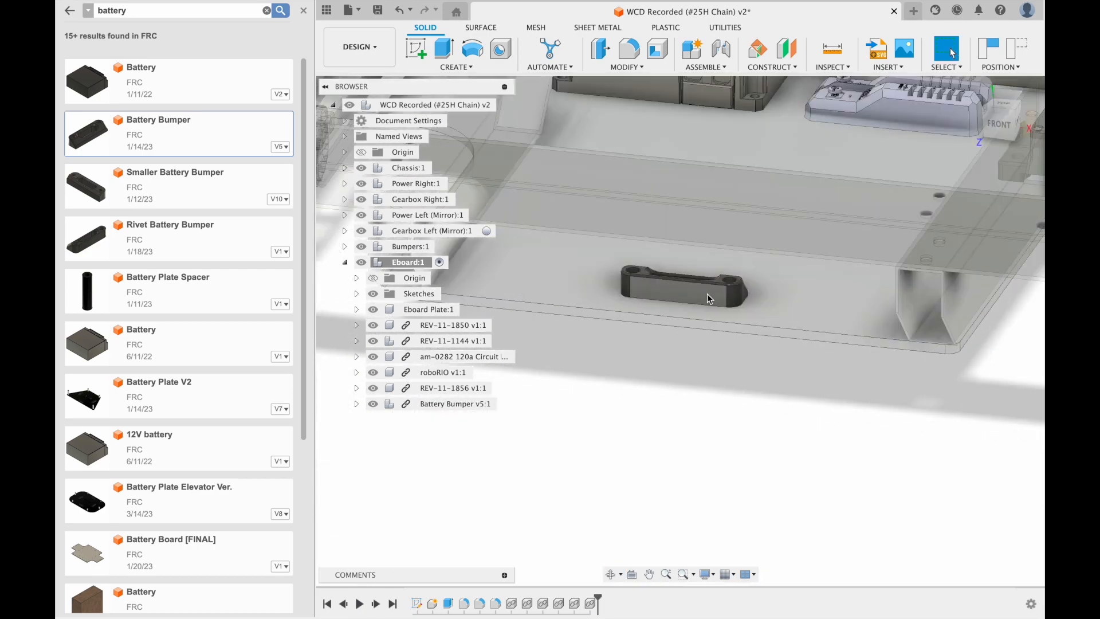
right_click(697, 289)
left_click(465, 403)
key("super+c")
key("super+v")
scroll(602, 172, "down", 4)
middle_click_drag(599, 160, 593, 194, "shift")
left_click_drag(573, 179, 621, 226)
Step: Move the second battery bumper point to point onto the inner edge of the right support tube
left_click(1003, 302)
scroll(802, 321, "up", 5)
left_click(794, 286)
scroll(761, 343, "down", 4)
scroll(765, 367, "down", 3)
left_click(773, 369)
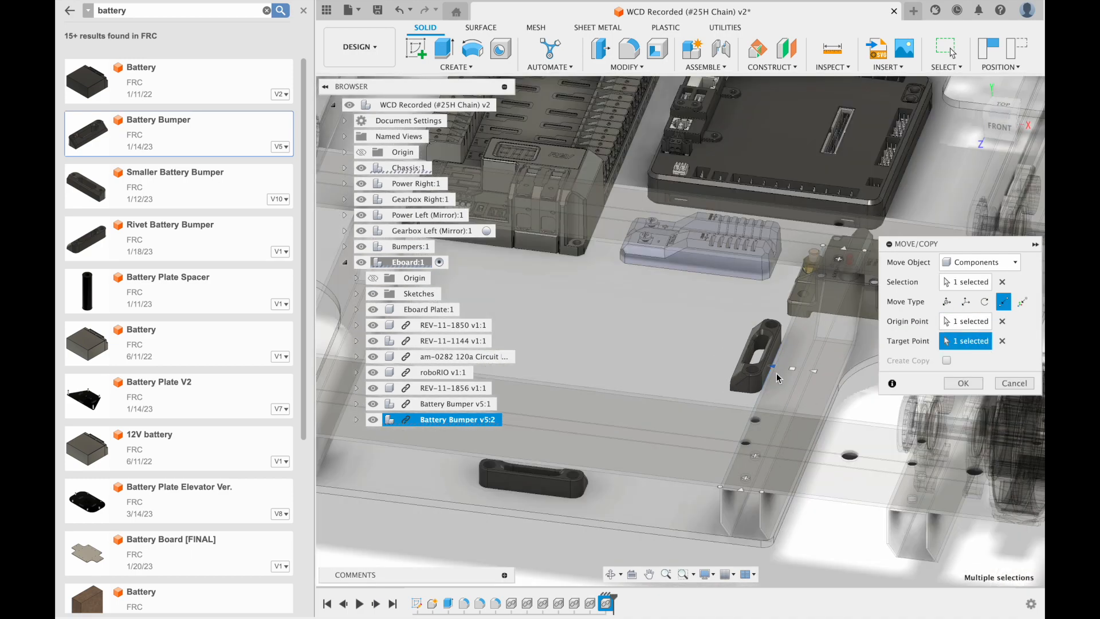
Step: Offset the second battery bumper by 0.75 in and -4 in with a free move and apply the placement
type("0.75")
left_click(535, 193)
type("-4")
key("Return")
Step: Shift the battery bumper beside the right support tube a little further with a free move and apply it
scroll(643, 337, "down", 5)
middle_click_drag(636, 275, 783, 277, "shift")
scroll(782, 278, "up", 5)
middle_click_drag(799, 418, 791, 275, "shift")
key("m")
left_click(707, 447)
left_click_drag(707, 409, 707, 367)
key("Return")
Step: Copy the shifted battery bumper, paste a third one and move it freehand toward the left support tube
left_click(708, 407)
key("super+c")
key("super+v")
left_click_drag(564, 294, 511, 256)
Step: Move the third battery bumper point to point onto the inner edge of the left support tube
left_click(985, 302)
left_click(1004, 302)
scroll(675, 404, "up", 5)
left_click(674, 406)
middle_click_drag(674, 344, 533, 441, "shift")
left_click(712, 211)
scroll(712, 210, "down", 5)
middle_click_drag(711, 210, 762, 258, "shift")
Step: Offset the third battery bumper from the left support tube by -2 in with a free move and apply the placement
left_click(947, 302)
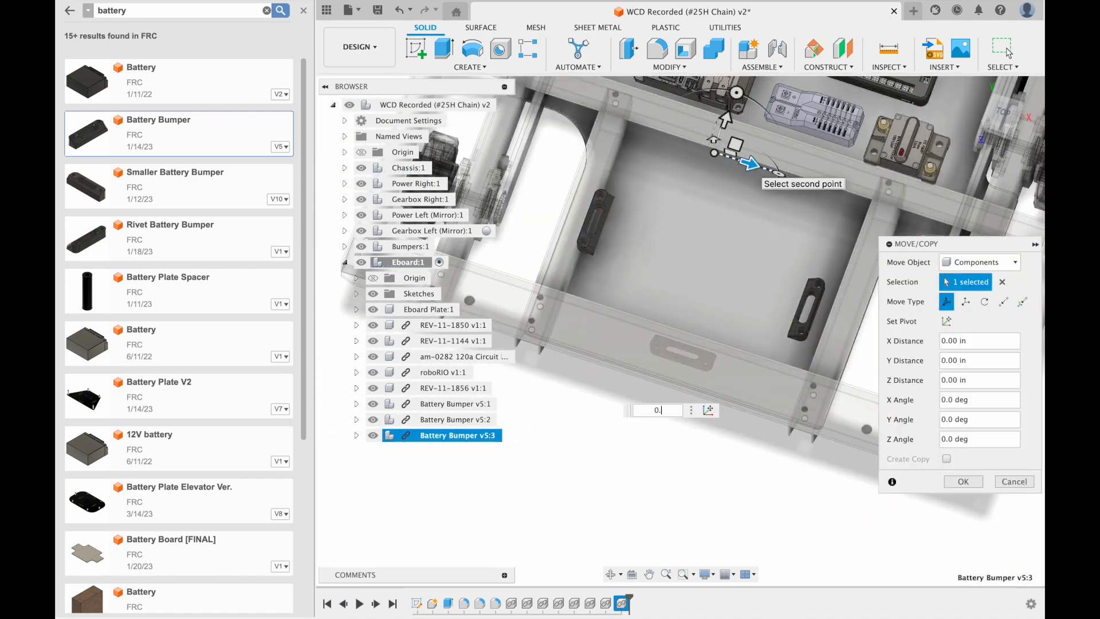
left_click_drag(750, 165, 768, 170)
left_click(744, 126)
type("-2")
middle_click_drag(728, 180, 659, 189, "shift")
type("0")
left_click(709, 185)
type("-2")
key("Return")
Step: Insert the Battery model dated 6/11/22 from the library results into the Eboard
scroll(711, 298, "down", 5)
middle_click_drag(710, 298, 733, 384, "shift")
right_click(168, 343)
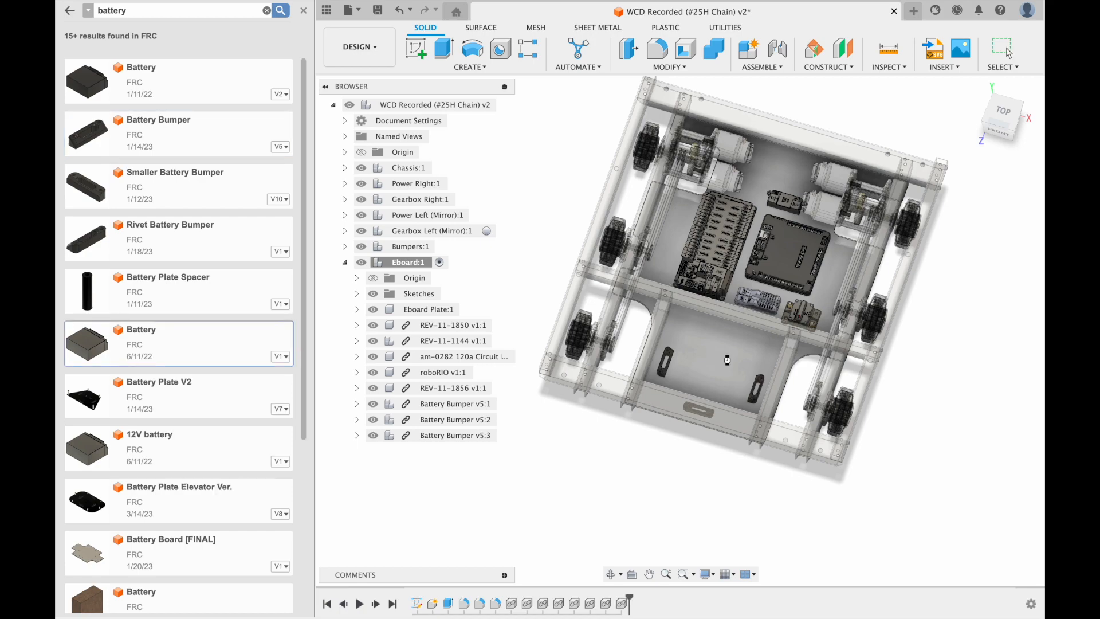
scroll(699, 413, "up", 6)
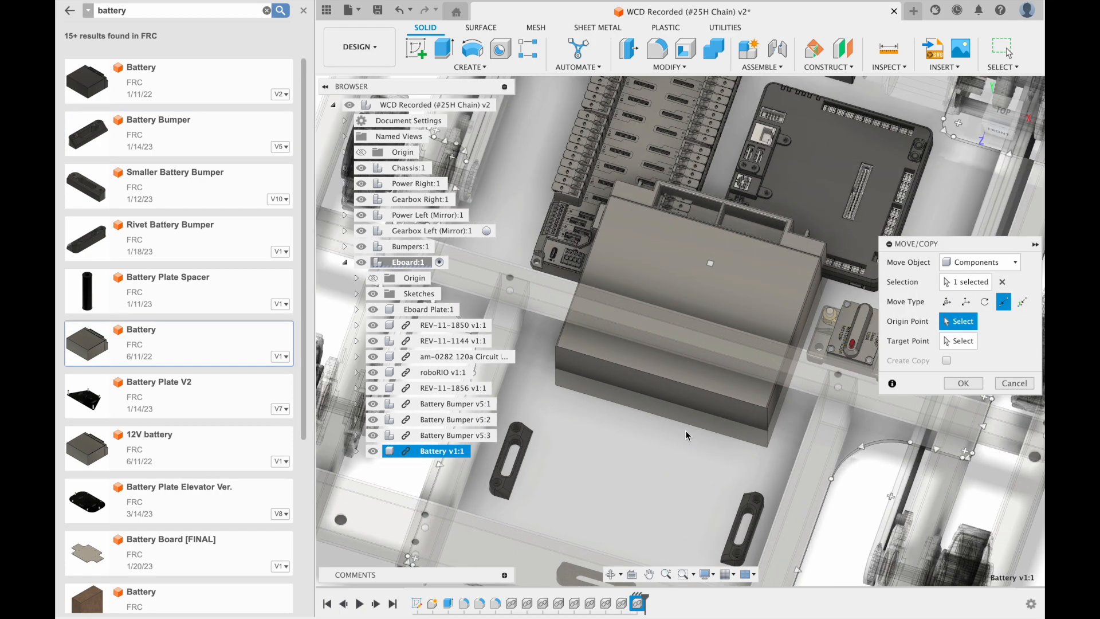
Step: Move the battery point to point so its lower front edge meets the front battery bumper, and apply the move
middle_click_drag(688, 435, 682, 321, "shift")
left_click(679, 519)
middle_click_drag(618, 390, 491, 498, "shift")
scroll(682, 343, "up", 5)
left_click(687, 330)
scroll(699, 355, "down", 4)
middle_click_drag(699, 355, 596, 395, "shift")
left_click(963, 383)
Step: Paste a copy of the front battery bumper, pull it clear of the original and rotate it about the Z axis
scroll(837, 383, "up", 5)
middle_click_drag(701, 355, 735, 491, "shift")
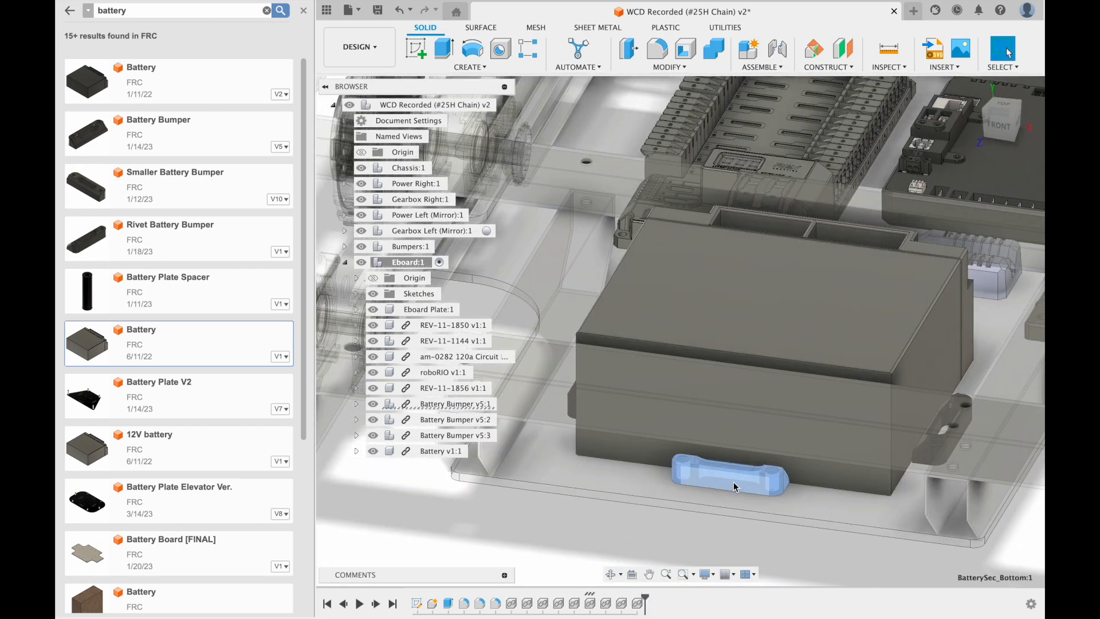
key("super+v")
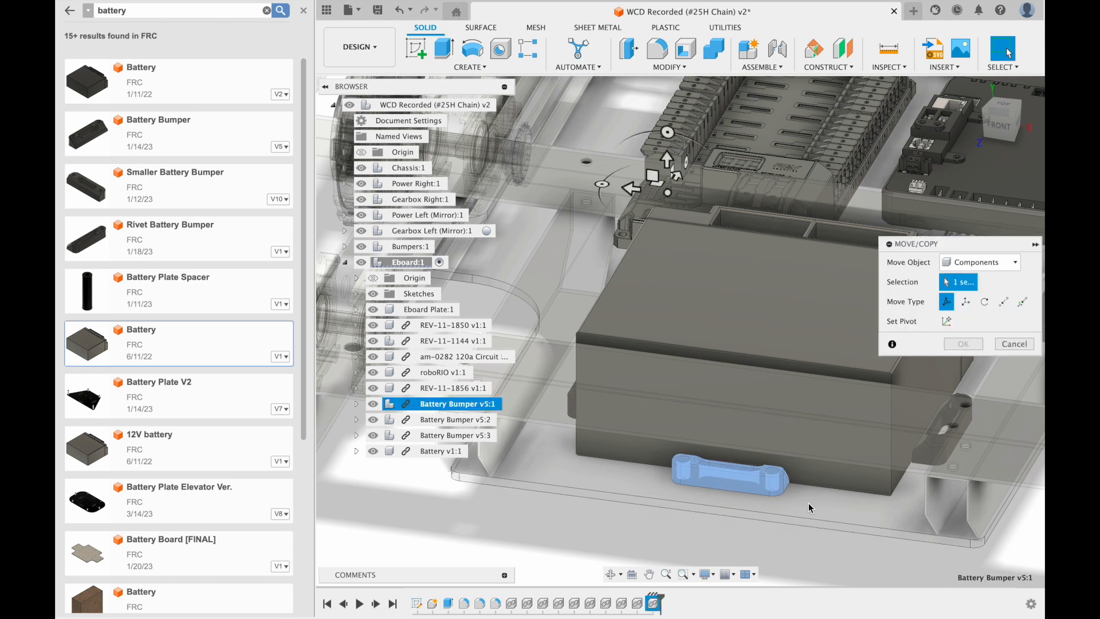
left_click_drag(667, 192, 646, 290)
middle_click_drag(568, 278, 554, 114)
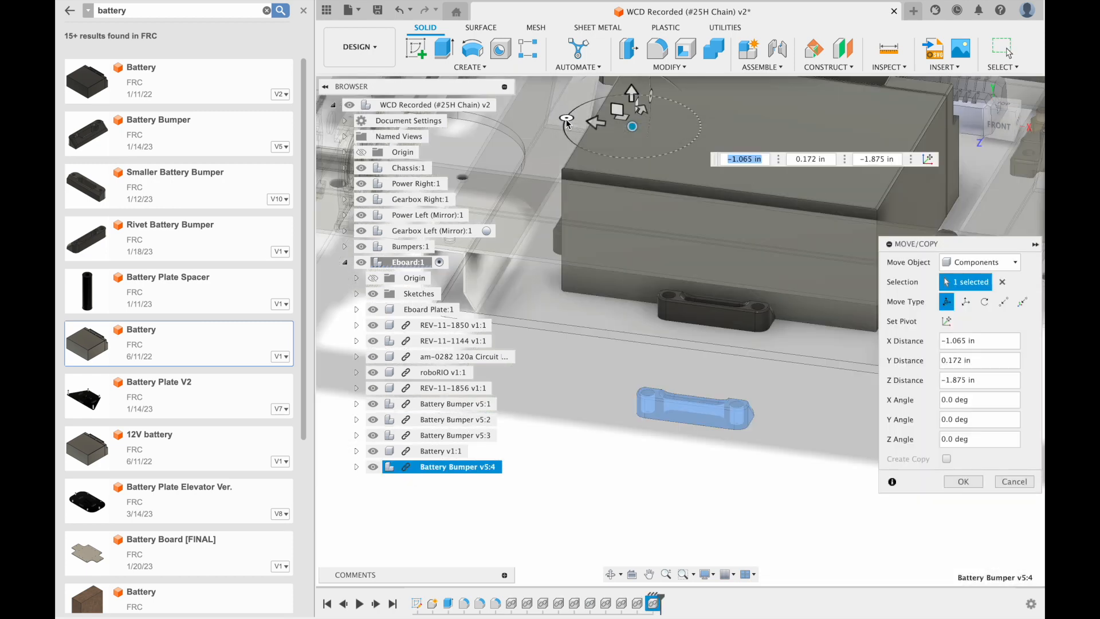
left_click_drag(578, 117, 614, 131)
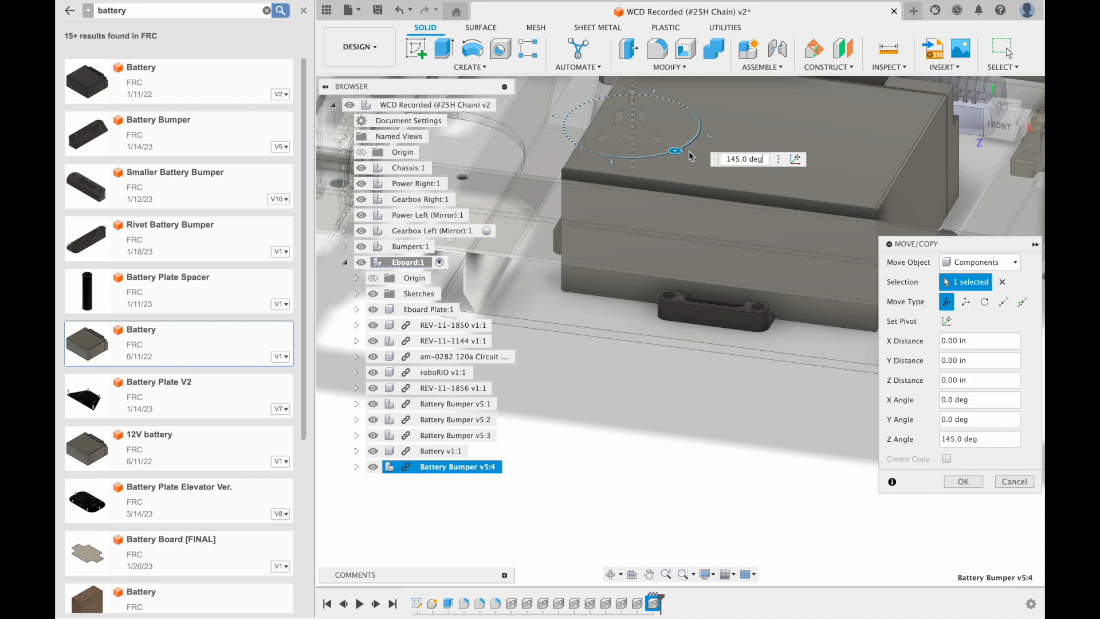
Step: Place the fourth battery bumper behind the battery with a point-to-point move
left_click(592, 351)
scroll(687, 252, "down", 4)
middle_click_drag(743, 177, 677, 281)
scroll(699, 272, "up", 3)
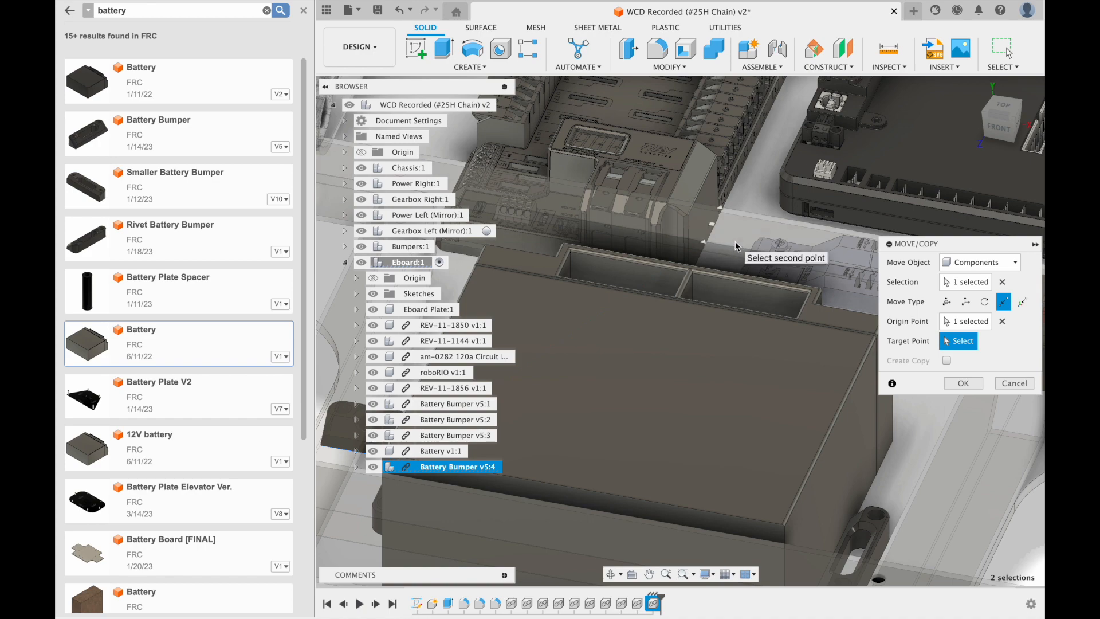
scroll(704, 244, "down", 4)
middle_click_drag(719, 251, 848, 260, "shift")
left_click(1003, 341)
scroll(850, 257, "up", 3)
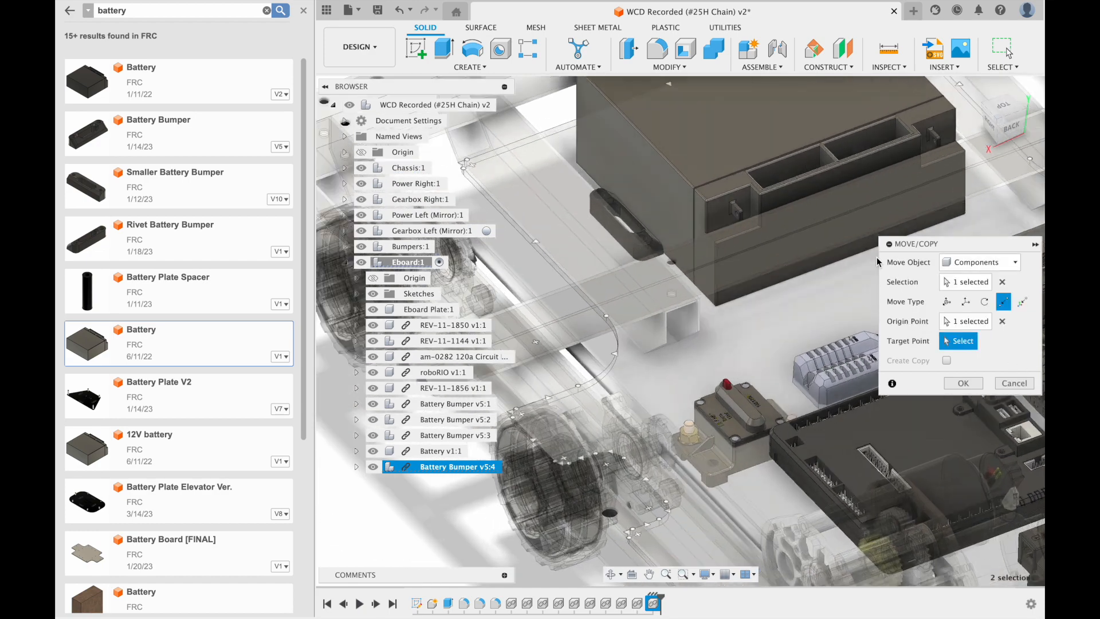
scroll(831, 262, "down", 5)
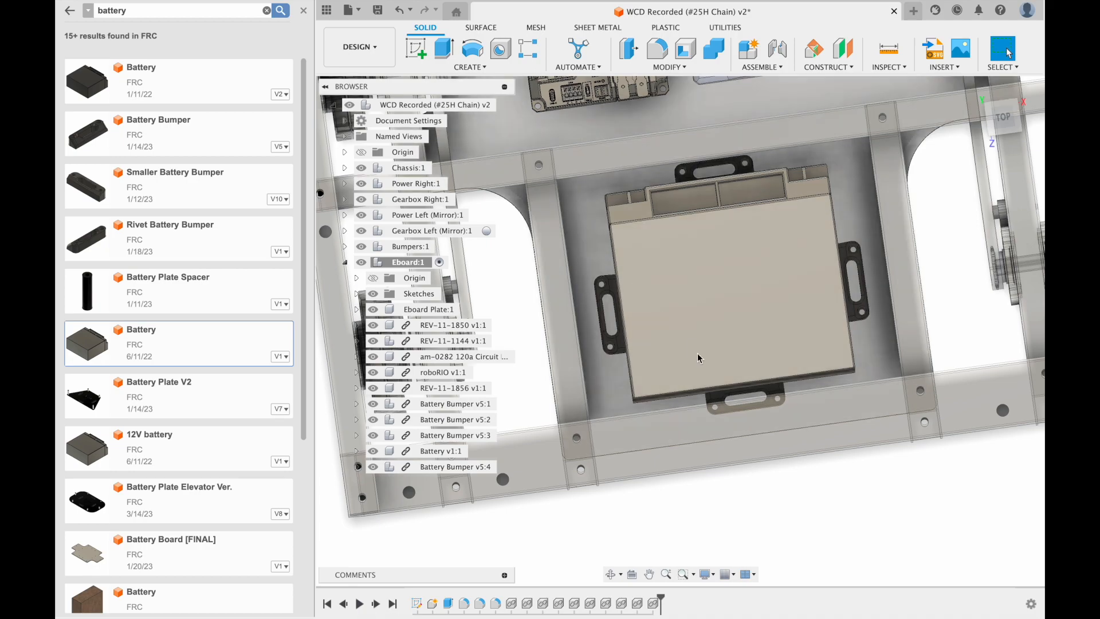
Step: Measure the distance between the battery's front and rear faces
middle_click_drag(705, 351, 521, 449, "shift")
scroll(671, 394, "up", 3)
left_click(676, 399)
scroll(668, 339, "down", 4)
middle_click_drag(673, 327, 676, 350, "shift")
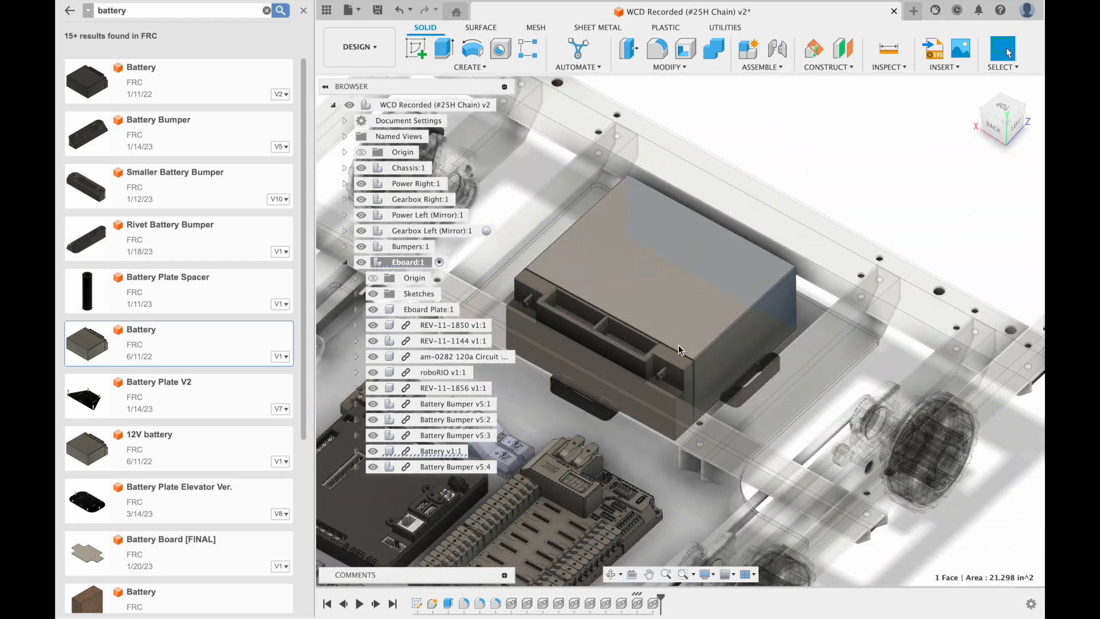
scroll(634, 398, "up", 6)
left_click(625, 328, "shift")
scroll(728, 359, "down", 4)
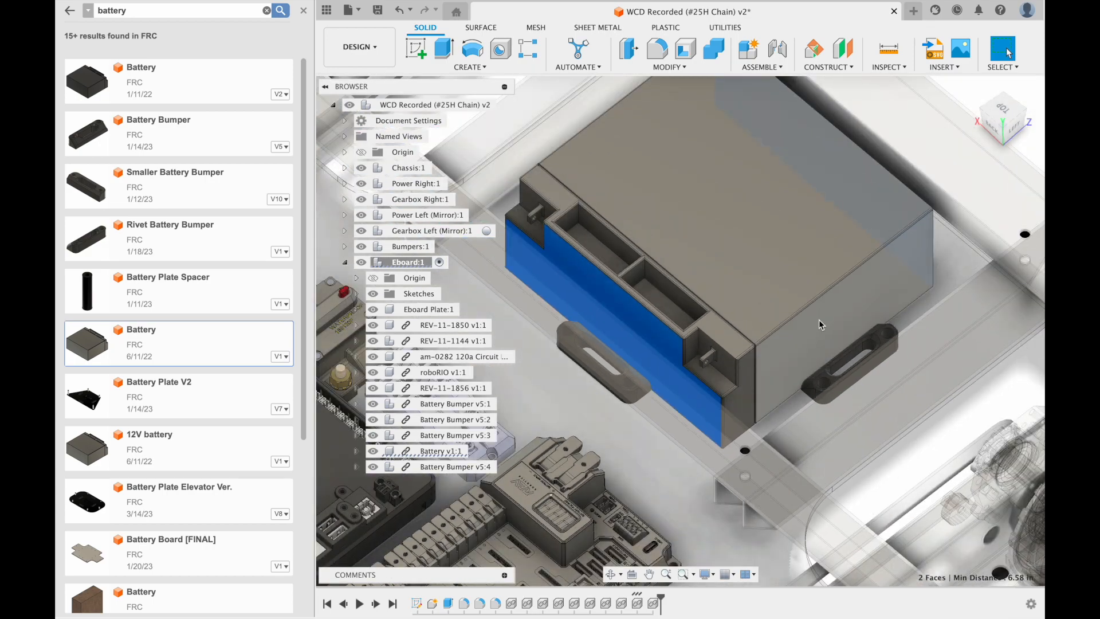
Step: Examine the battery bay and the electronics layout on the Eboard plate from above and at an angle
middle_click_drag(706, 342, 699, 480, "shift")
scroll(613, 450, "down", 4)
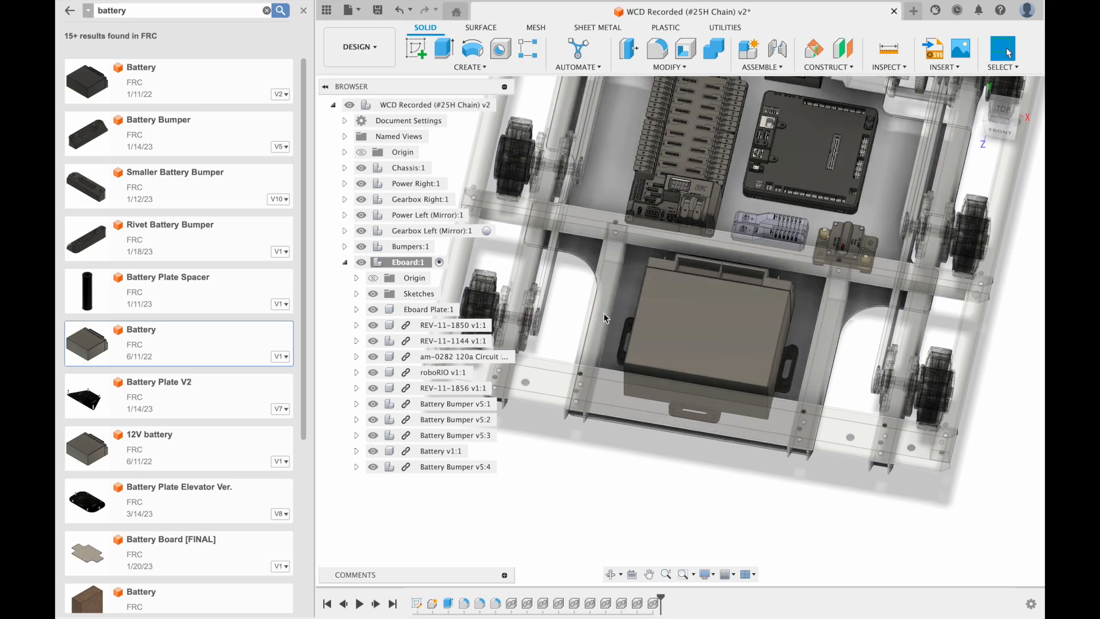
middle_click_drag(605, 319, 720, 291, "shift")
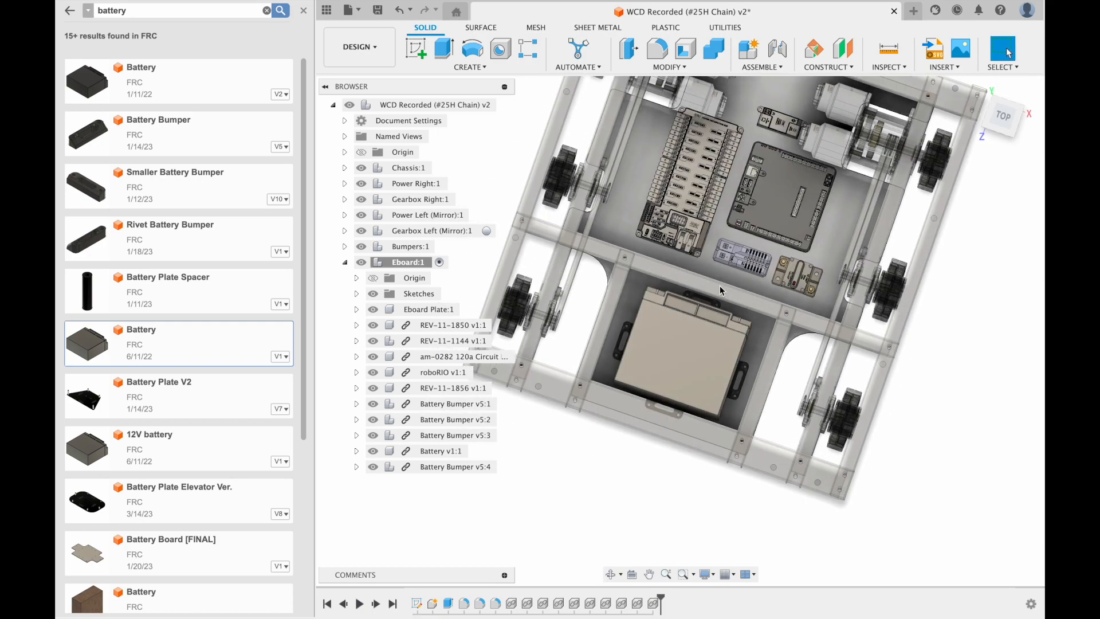
scroll(721, 291, "up", 5)
middle_click_drag(948, 527, 839, 272, "shift")
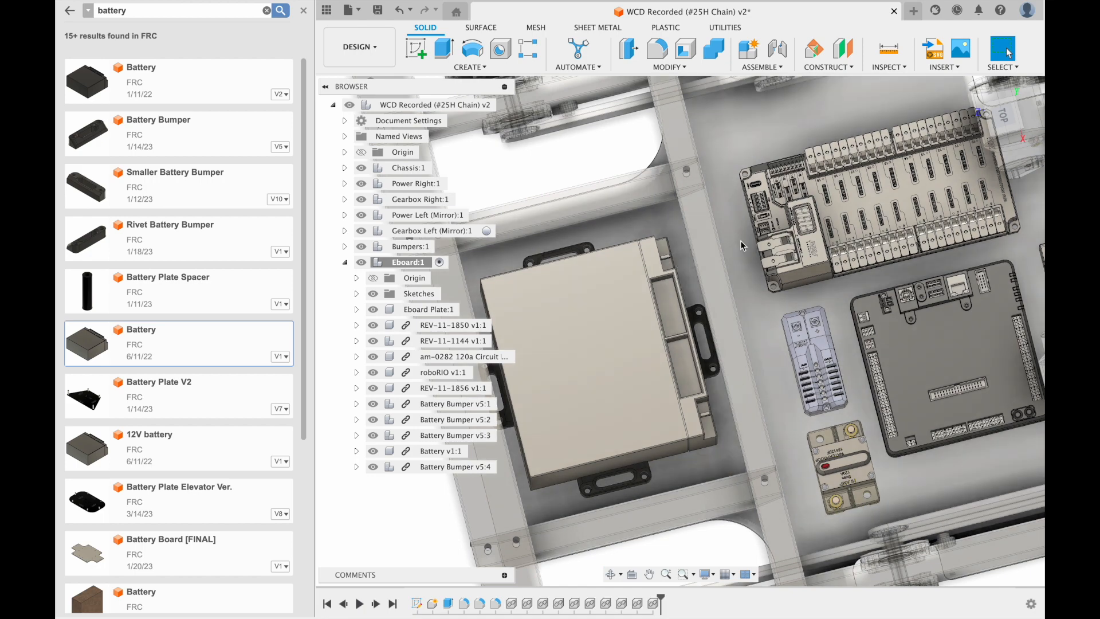
middle_click_drag(651, 333, 756, 415, "shift")
middle_click_drag(756, 416, 845, 274)
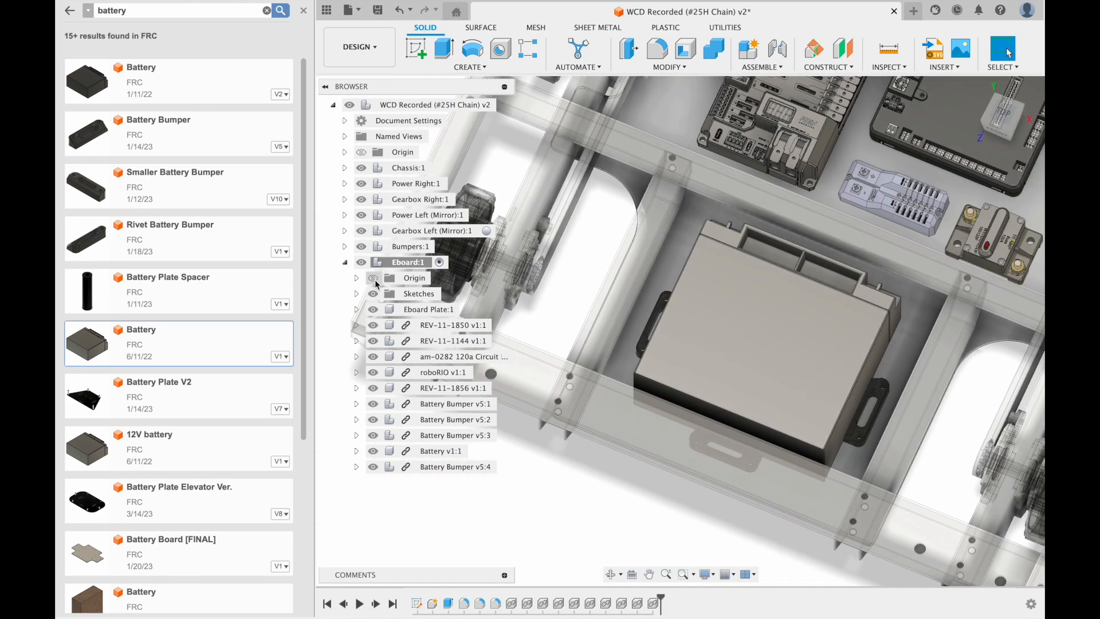
scroll(685, 295, "down", 5)
middle_click_drag(685, 295, 723, 281, "shift")
middle_click_drag(723, 280, 700, 351)
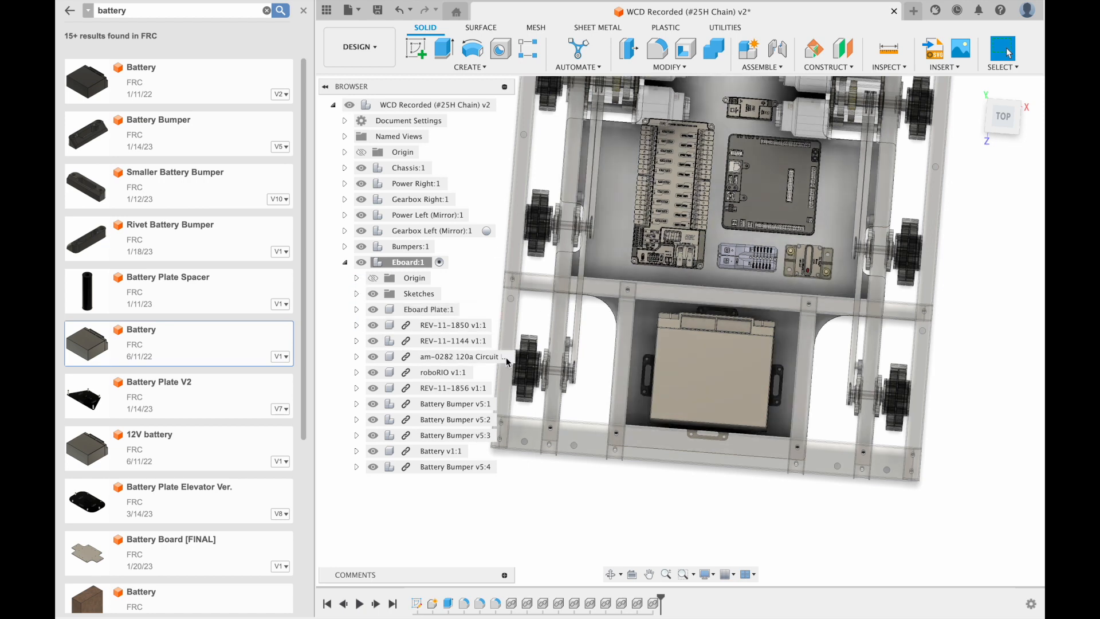
Step: Create a sketch on the underside of the Eboard plate
left_click(417, 50)
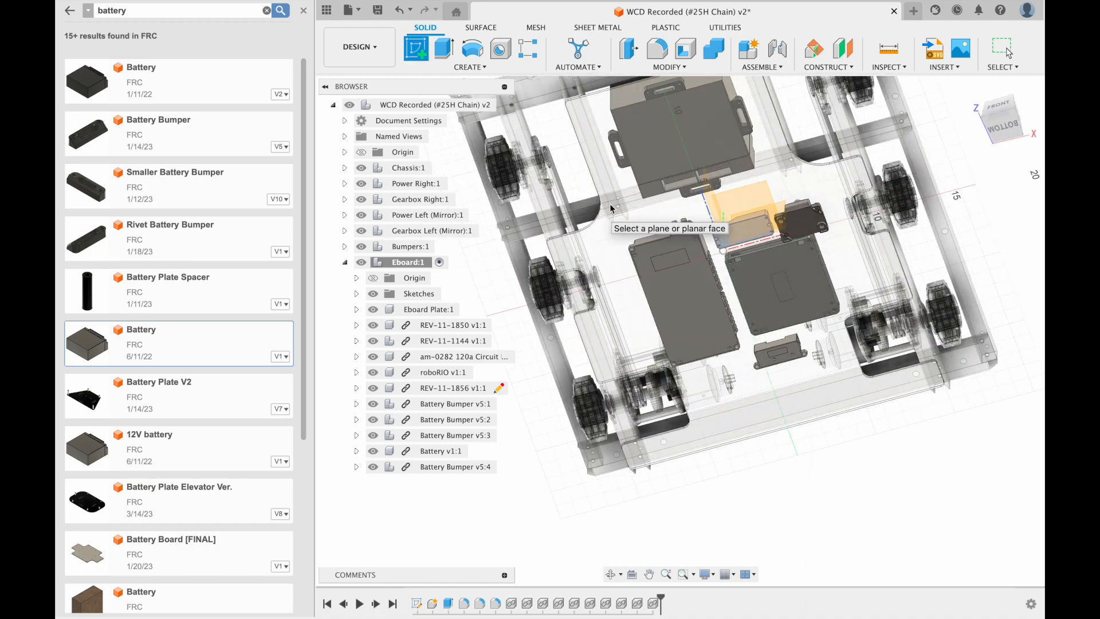
left_click(627, 212)
scroll(618, 404, "up", 5)
middle_click_drag(619, 404, 628, 458, "shift")
scroll(695, 418, "up", 10)
scroll(651, 332, "up", 4)
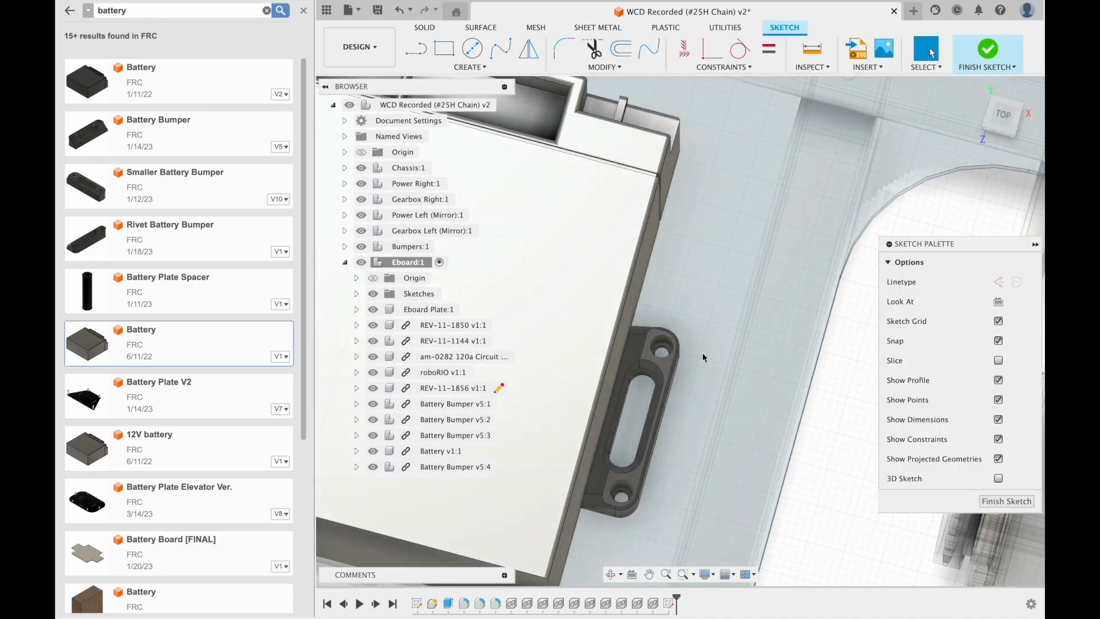
Step: Project the two mounting-hole edges of the right battery bumper into the sketch
key("p")
scroll(685, 367, "up", 3)
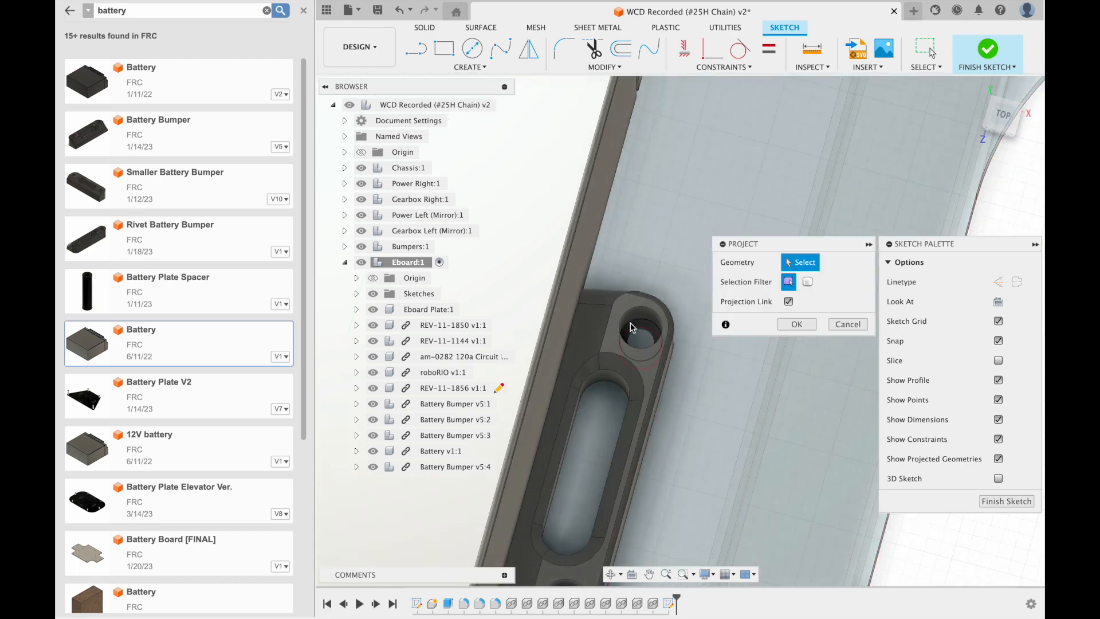
left_click(633, 329)
middle_click_drag(633, 329, 650, 186)
left_click(608, 367)
Step: Add the mounting-hole edges of the rear and left battery bumpers to the projection
scroll(611, 368, "down", 5)
middle_click_drag(611, 368, 692, 368)
scroll(693, 368, "up", 5)
left_click(772, 115)
scroll(772, 114, "down", 5)
middle_click_drag(772, 115, 401, 165)
scroll(670, 226, "up", 5)
left_click(675, 186)
left_click(595, 231)
Step: Add both mounting-hole edges of the front battery bumper to the projection
scroll(595, 234, "down", 5)
middle_click_drag(608, 303, 699, 201)
scroll(582, 352, "up", 5)
middle_click_drag(530, 378, 627, 253)
scroll(621, 281, "up", 4)
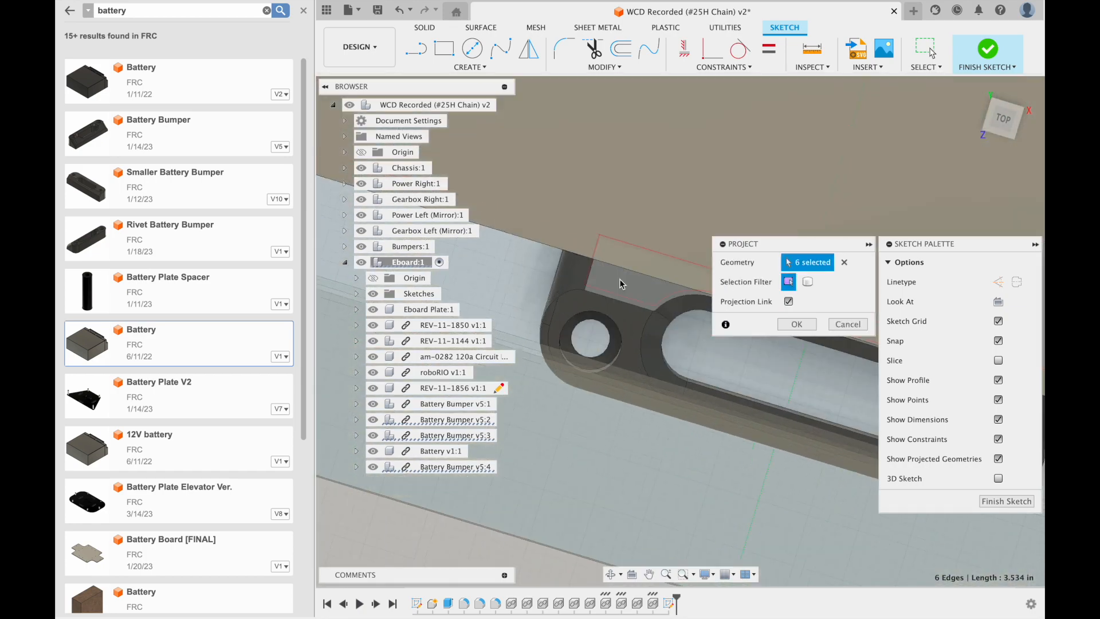
scroll(621, 283, "up", 3)
scroll(565, 319, "down", 5)
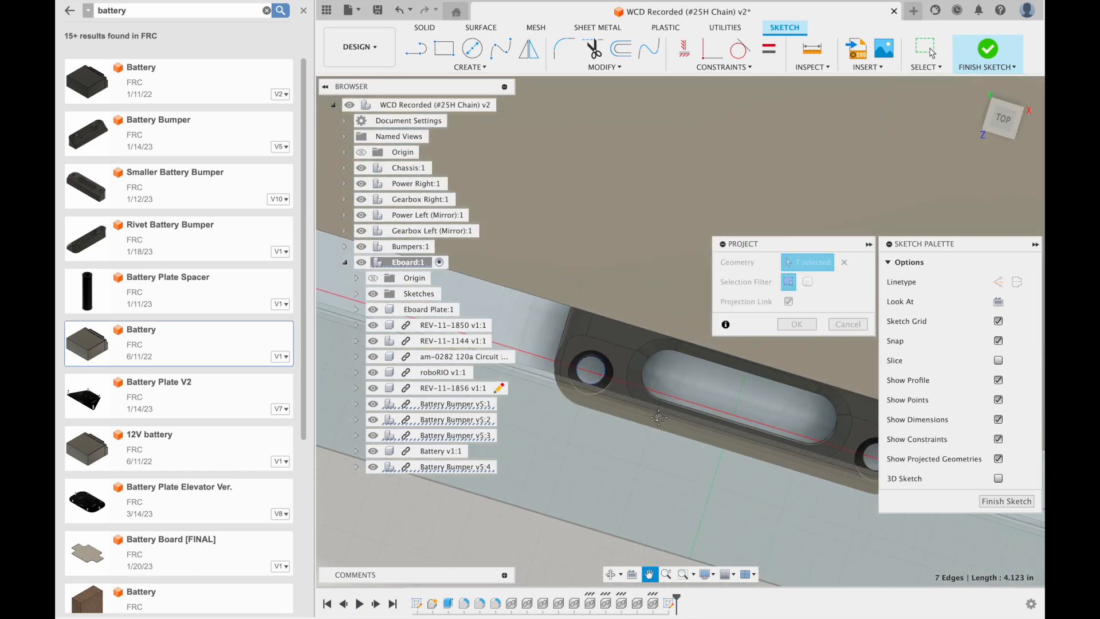
scroll(687, 431, "up", 5)
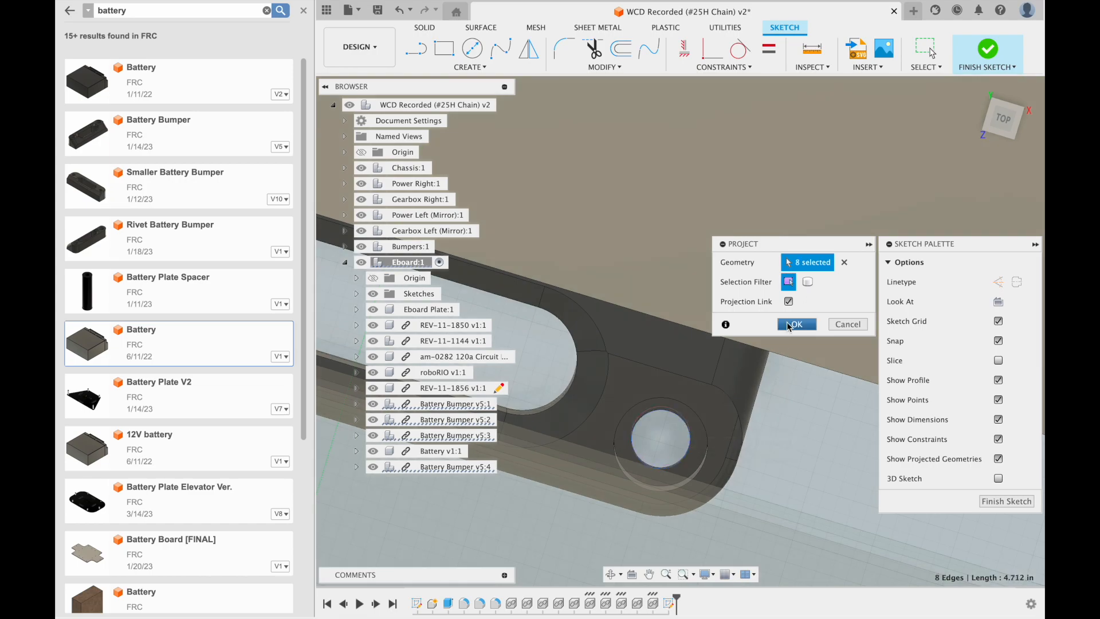
Step: Add the mounting-hole edges of the power hub, REV-11-1144 and circuit breaker to the projection
scroll(661, 223, "down", 5)
middle_click_drag(661, 225, 608, 487)
scroll(567, 190, "up", 5)
left_click(550, 180)
middle_click_drag(687, 297, 366, 321)
left_click(679, 396)
scroll(680, 397, "down", 3)
middle_click_drag(688, 258, 716, 372)
middle_click_drag(762, 252, 796, 381)
left_click(826, 172)
middle_click_drag(573, 189, 802, 430)
middle_click_drag(636, 286, 631, 293, "shift")
left_click(617, 274)
scroll(618, 275, "down", 5)
middle_click_drag(754, 510, 650, 371)
Step: Add the roboRIO's mounting-slot edges to the projection and accept all projected geometry
scroll(650, 371, "up", 5)
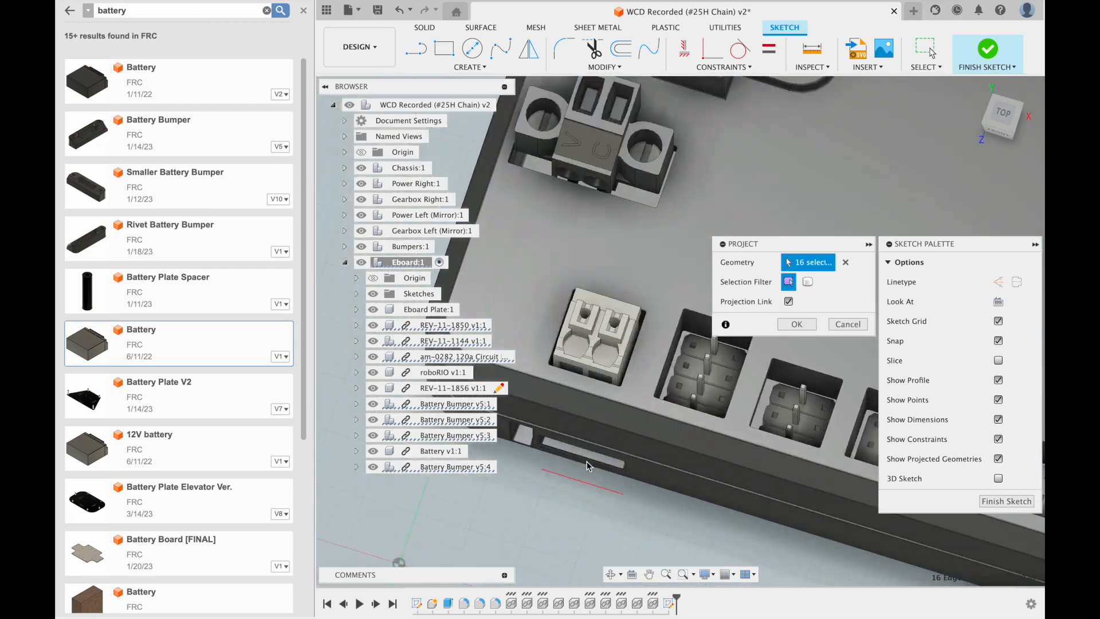
scroll(685, 432, "down", 5)
middle_click_drag(685, 431, 732, 310, "shift")
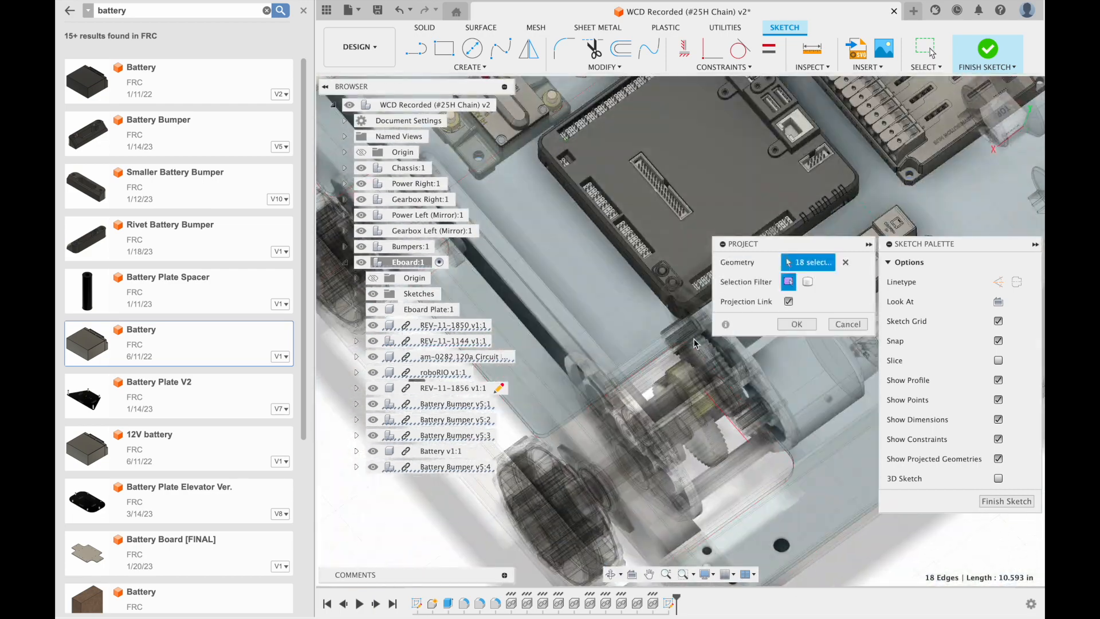
scroll(763, 386, "up", 5)
left_click(764, 386)
mouse_move(763, 386)
middle_mouse_down("shift")
mouse_move(796, 440)
mouse_move(636, 344)
mouse_move(658, 217)
middle_mouse_up("shift")
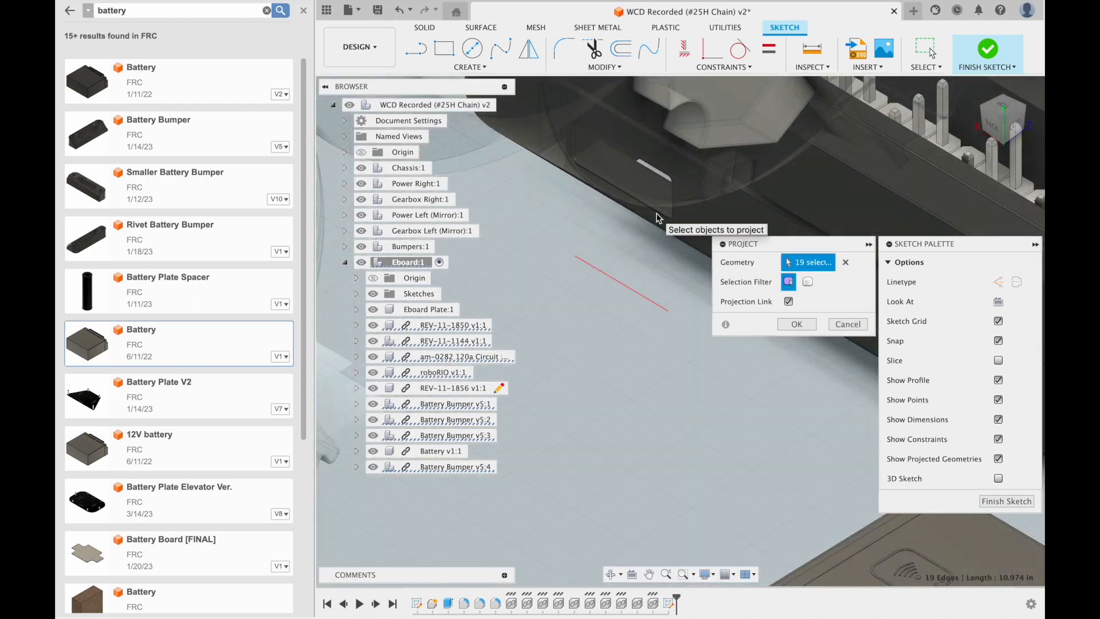
key("Return")
Step: Try to align the underside of the circuit breaker's mounting foot with the Eboard plate's face
scroll(702, 363, "down", 10)
middle_click_drag(672, 366, 671, 266, "shift")
scroll(737, 350, "up", 3)
scroll(699, 229, "up", 5)
key("a")
scroll(853, 335, "up", 8)
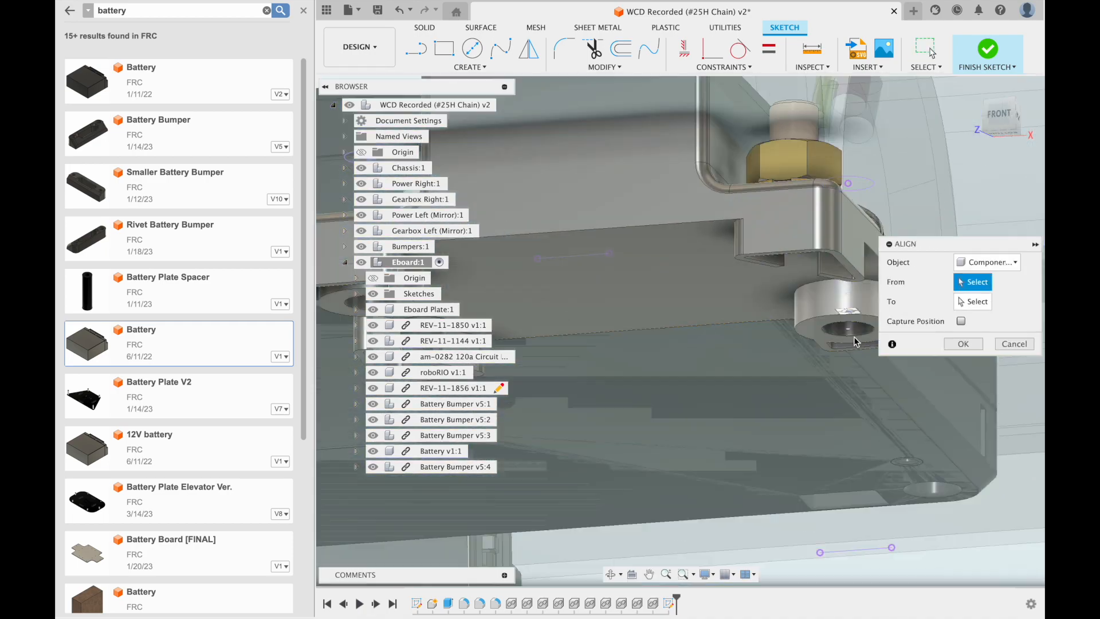
left_click(745, 330)
scroll(746, 344, "down", 8)
middle_click_drag(696, 215, 679, 336, "shift")
left_click(785, 272)
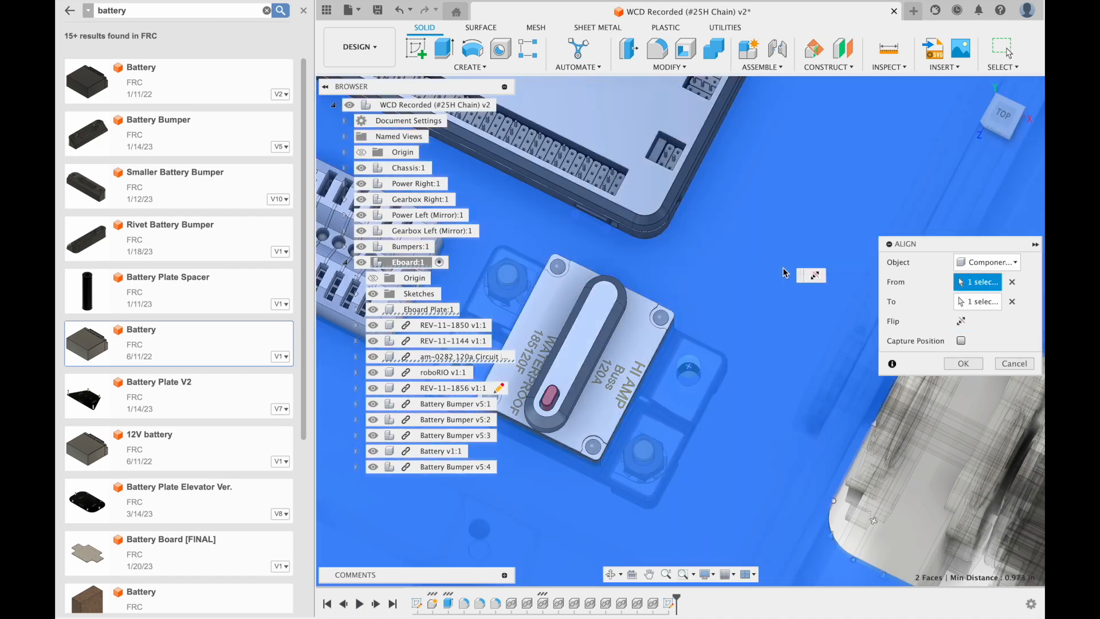
left_click(964, 364)
Step: Align the bottom of the circuit breaker's mounting foot to the Eboard plate again and accept the alignment
middle_click_drag(962, 507, 959, 449, "shift")
left_click(995, 506)
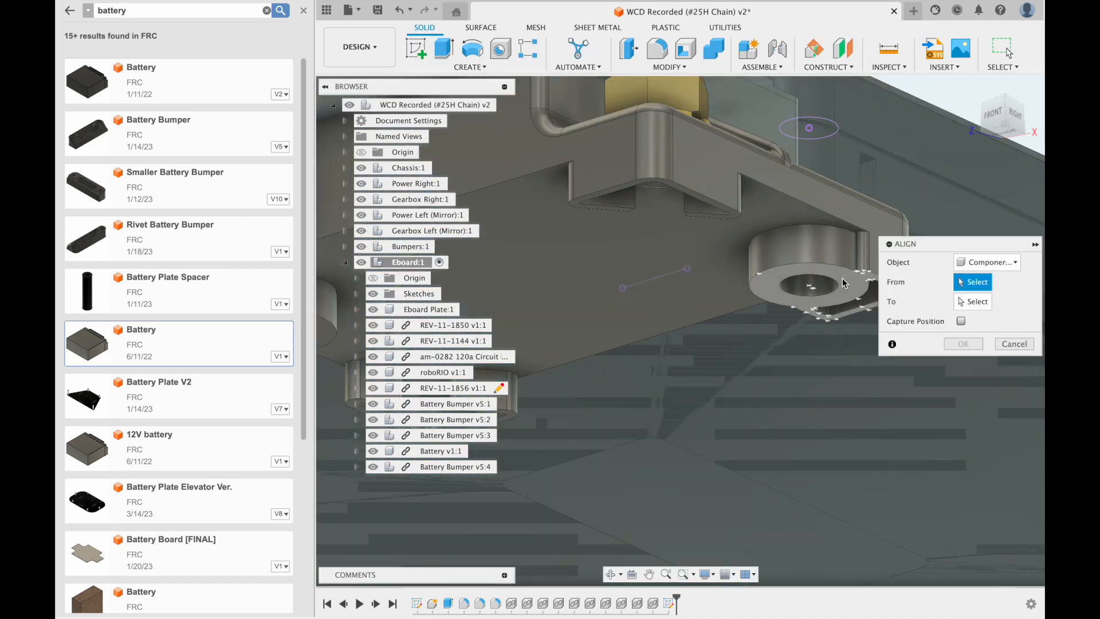
left_click(843, 278)
middle_click_drag(764, 247, 747, 221, "shift")
left_click(783, 328)
left_click(962, 367)
key("a")
middle_click_drag(806, 102, 984, 294, "shift")
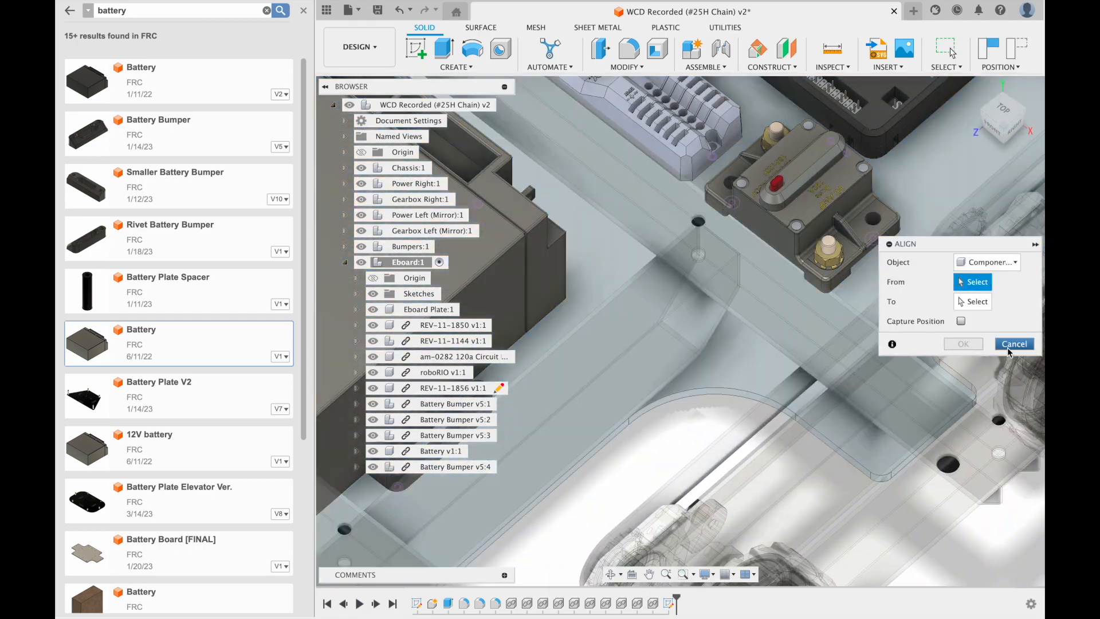
Step: Try to reposition the REV-11-1144 by moving it along one axis and aligning its underside with the Eboard plate's face
left_click(453, 341)
key("m")
middle_click_drag(636, 144, 727, 281)
left_click_drag(647, 229, 646, 338)
left_click(963, 521)
middle_click_drag(939, 504, 739, 487, "shift")
key("a")
left_click(802, 550)
left_click(780, 320)
left_click(963, 364)
Step: Try once more to align the REV-11-1144 with the Eboard plate, picking new reference points
middle_click_drag(860, 459, 790, 367, "shift")
left_click(690, 476)
key("a")
scroll(695, 478, "up", 3)
left_click(698, 479)
left_click(653, 232)
middle_click_drag(699, 479, 693, 300, "shift")
key("Return")
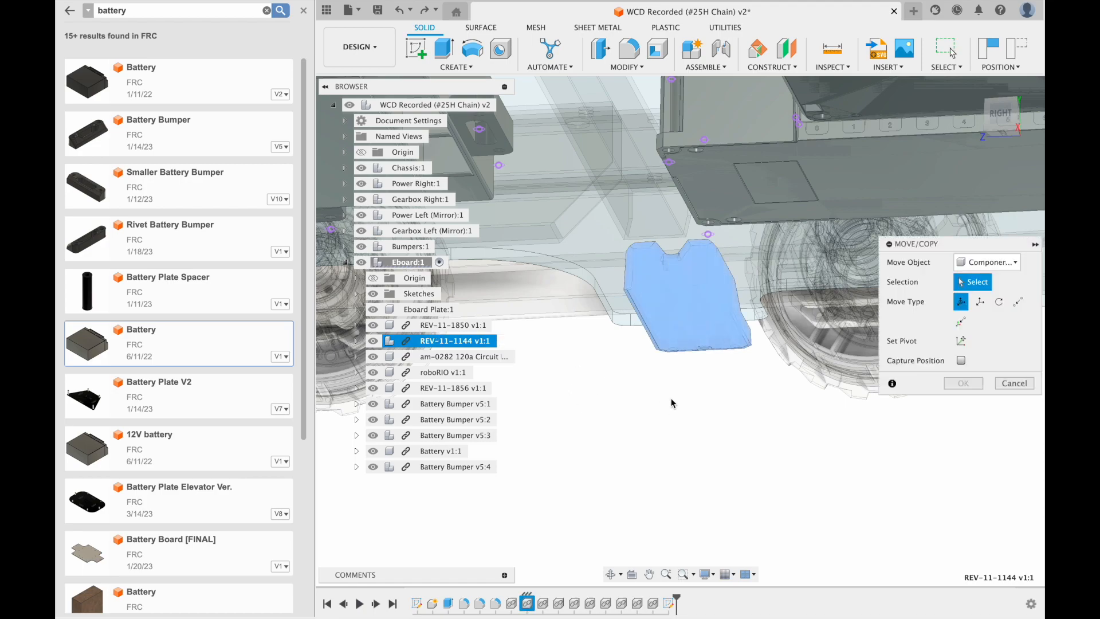
Step: Move the REV-11-1144 point to point, from its underside mounting hole to the matching projected hole in the plate sketch
left_click(1018, 302)
scroll(630, 278, "up", 5)
left_click(660, 242)
scroll(661, 270, "down", 5)
middle_click_drag(660, 270, 723, 154, "shift")
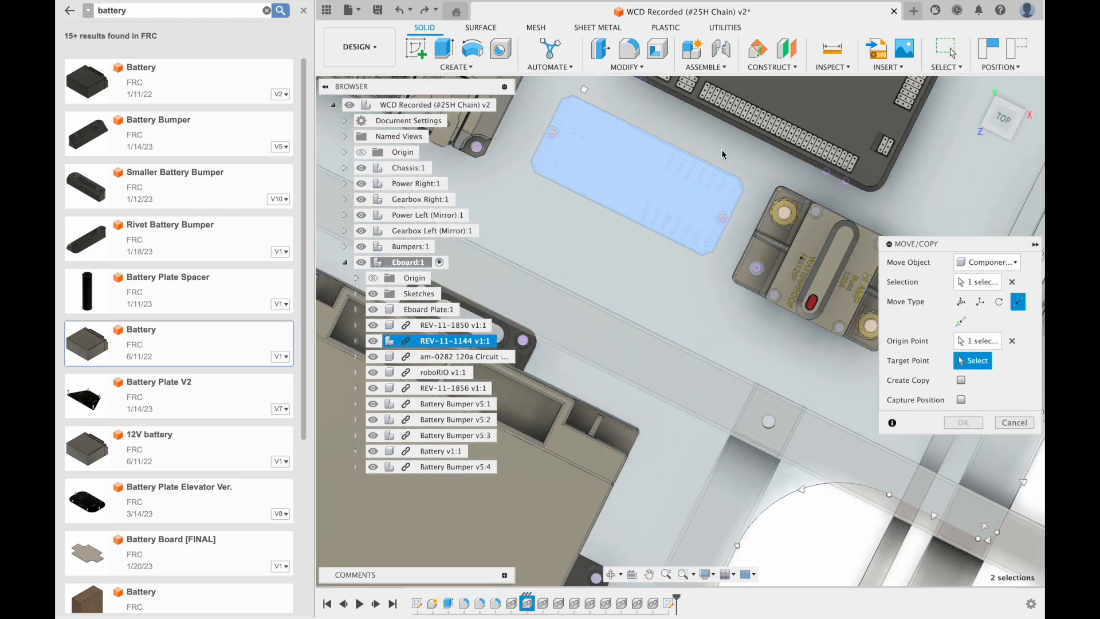
scroll(724, 154, "up", 5)
scroll(758, 304, "down", 5)
middle_click_drag(758, 303, 745, 155, "shift")
left_click(1012, 341)
scroll(727, 239, "up", 5)
left_click(727, 238)
scroll(727, 239, "down", 5)
middle_click_drag(727, 238, 761, 312, "shift")
scroll(723, 313, "up", 4)
left_click(723, 313)
left_click(963, 423)
Step: Hide the Eboard plate body so the undersides of the electronics are exposed
scroll(791, 367, "down", 5)
middle_click_drag(770, 415, 770, 275, "shift")
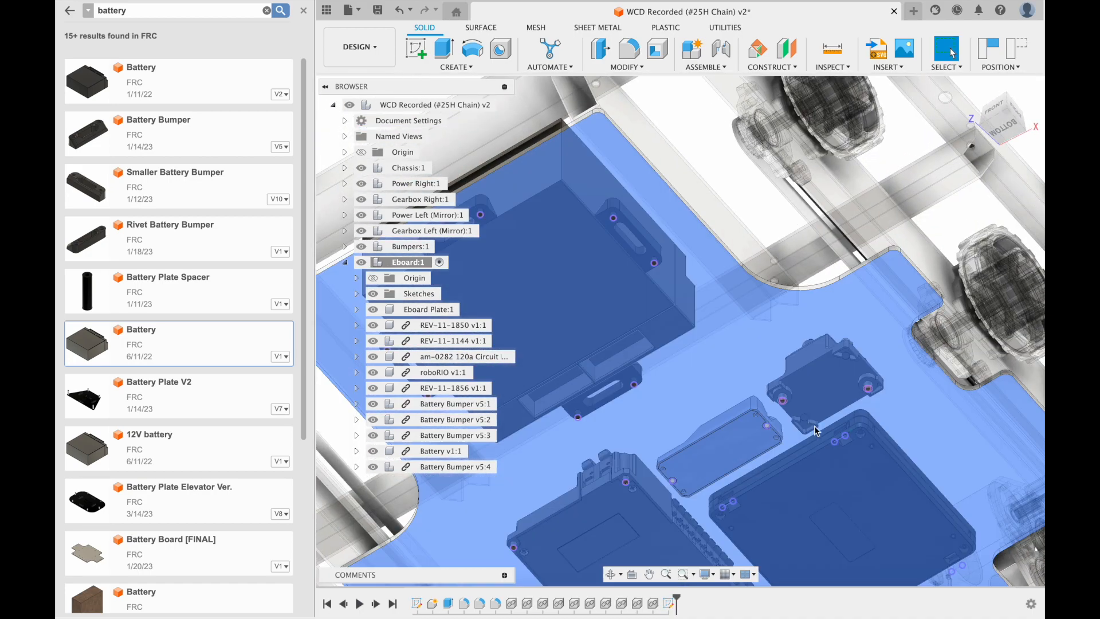
middle_click_drag(815, 426, 755, 198)
scroll(755, 199, "up", 5)
left_click(776, 271)
key("v")
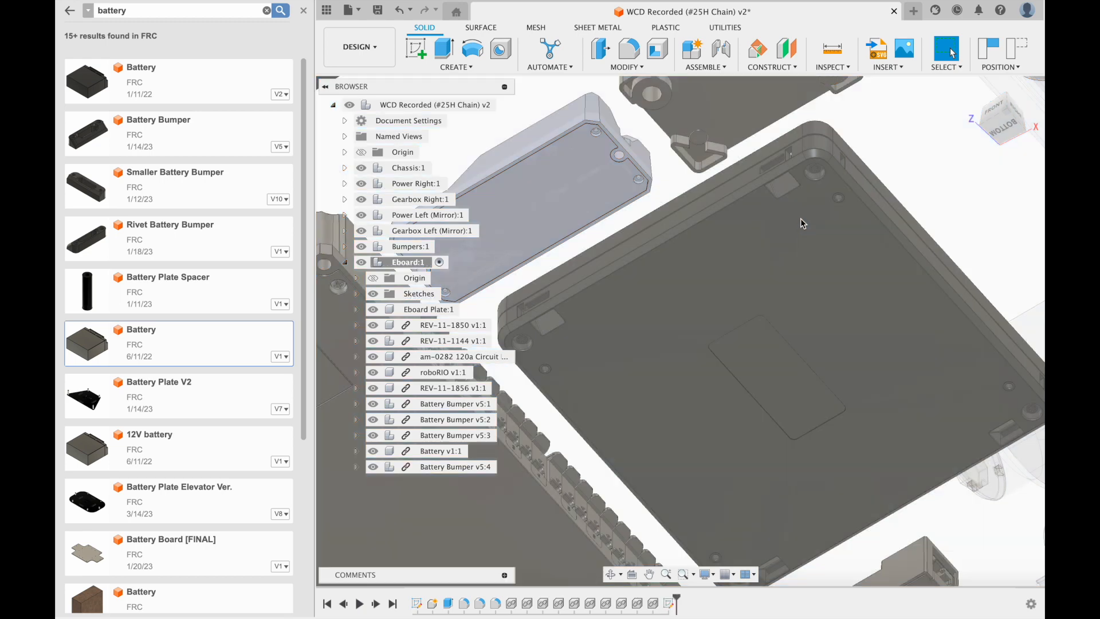
left_click(801, 298)
key("v")
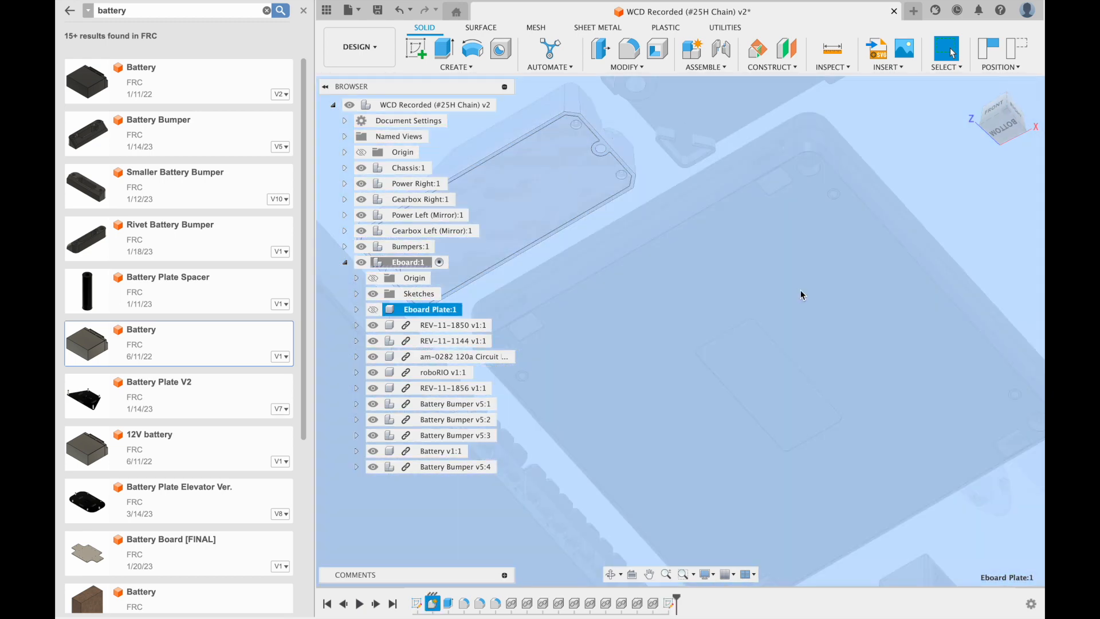
key("Escape")
Step: Project the roboRIO's bottom face into Sketch2, finish the sketch and turn its visibility back on
scroll(769, 181, "up", 4)
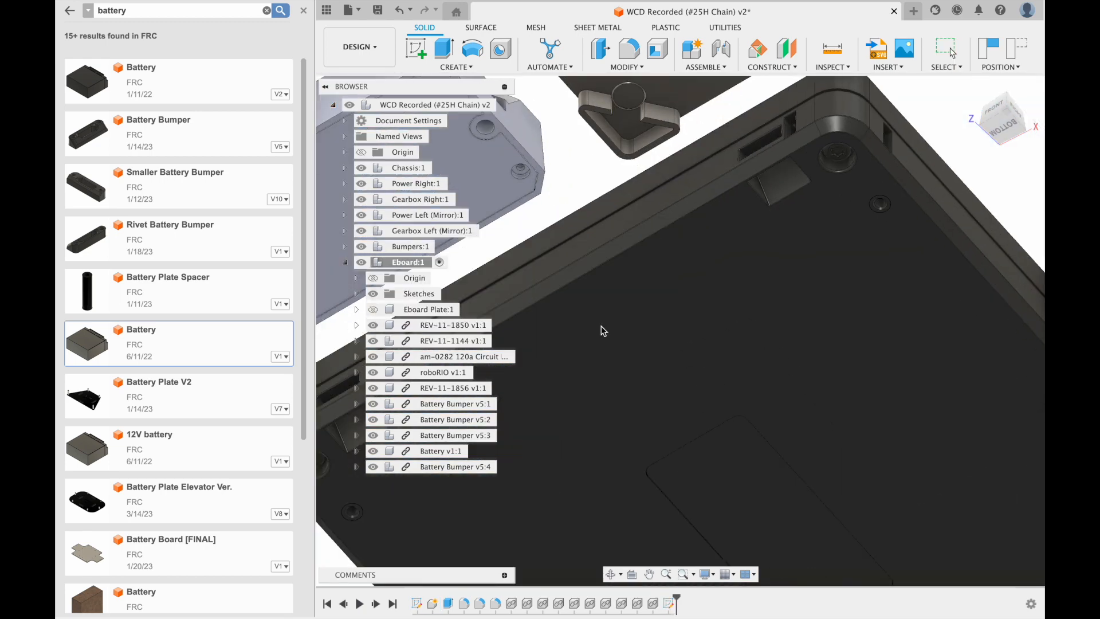
left_click(357, 294)
double_click(420, 325)
key("p")
scroll(762, 462, "up", 4)
middle_click_drag(760, 466, 628, 373)
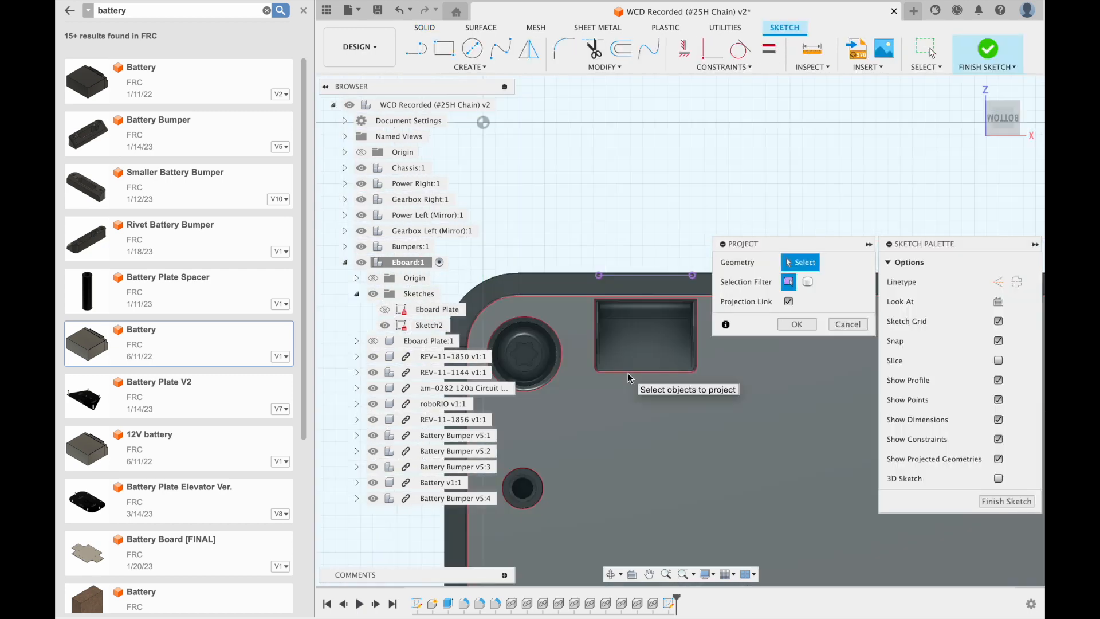
scroll(628, 384, "down", 4)
left_click(573, 238)
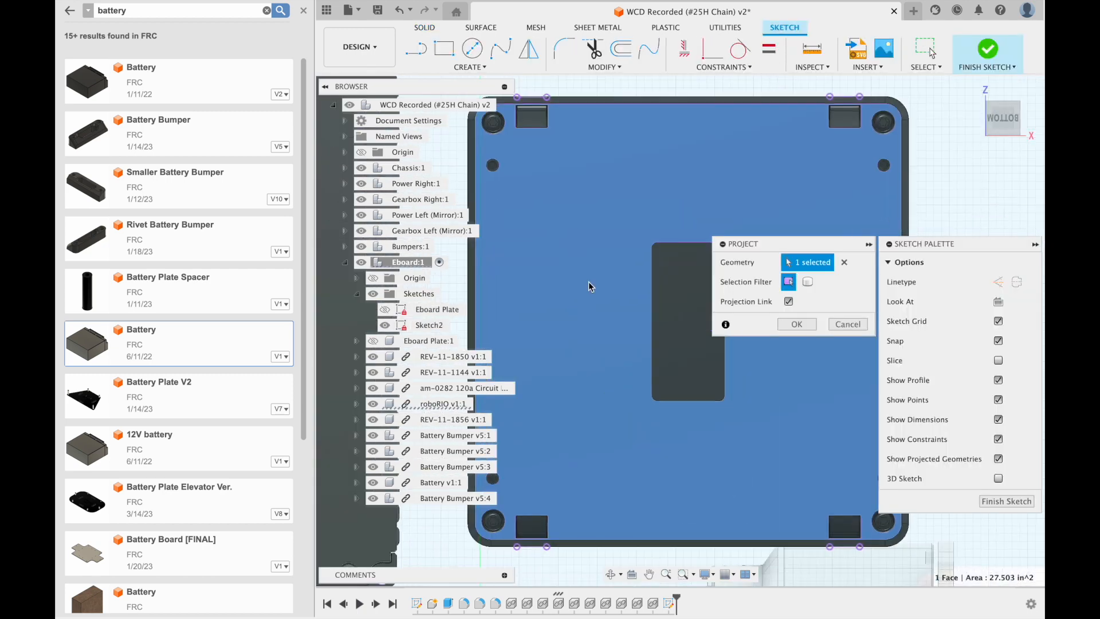
left_click(797, 325)
left_click(1007, 501)
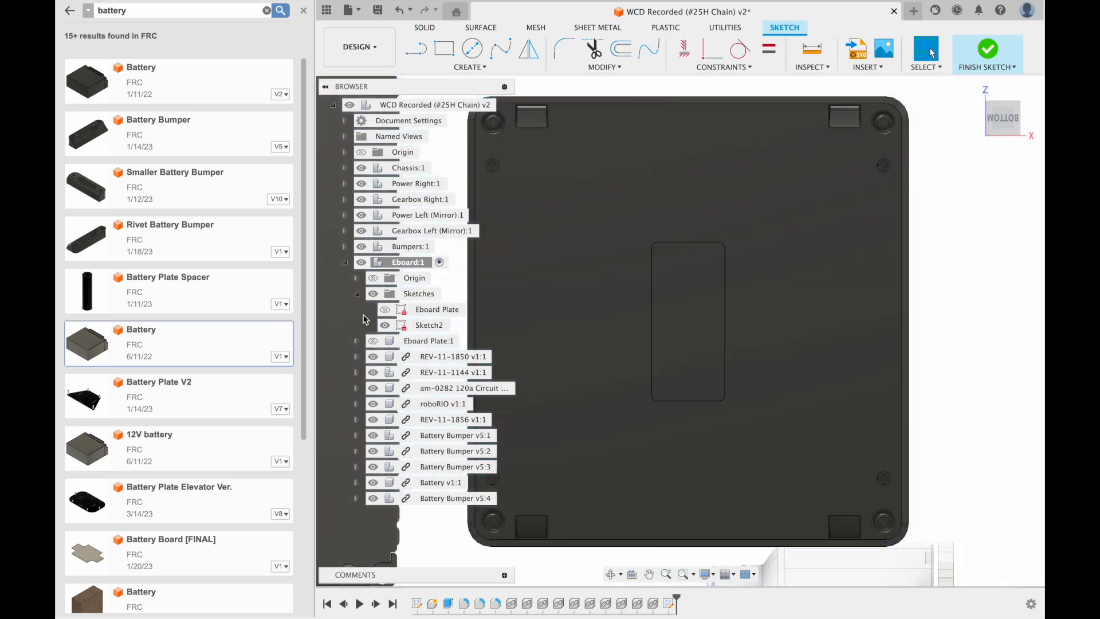
left_click(385, 325)
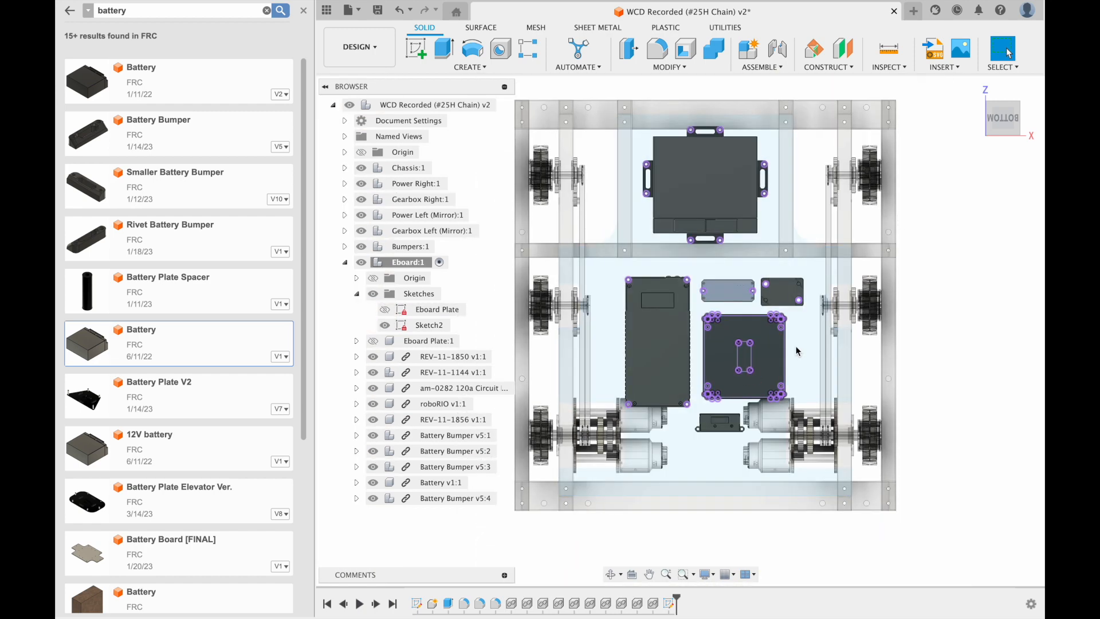
Step: In Sketch2, draw a 0.25 by 0.1 in zip-tie rectangle outside a roboRIO corner slot, offset 0.05 in from the projected edge
scroll(705, 301, "up", 5)
scroll(592, 251, "up", 8)
middle_click_drag(788, 337, 547, 336)
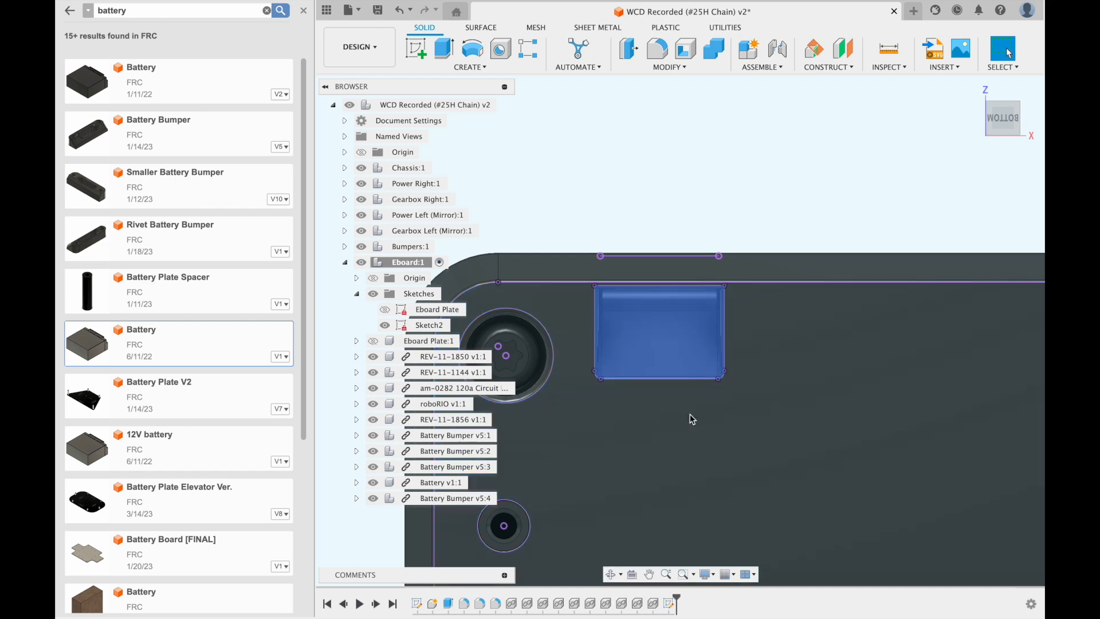
left_click(416, 49)
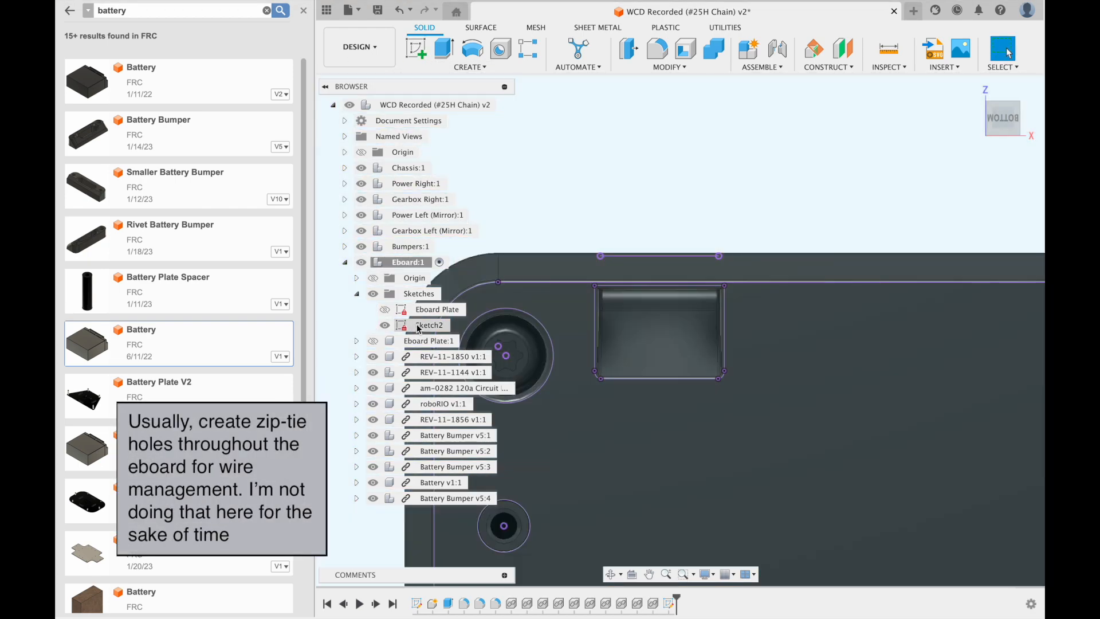
double_click(417, 327)
scroll(687, 174, "down", 3)
key("r")
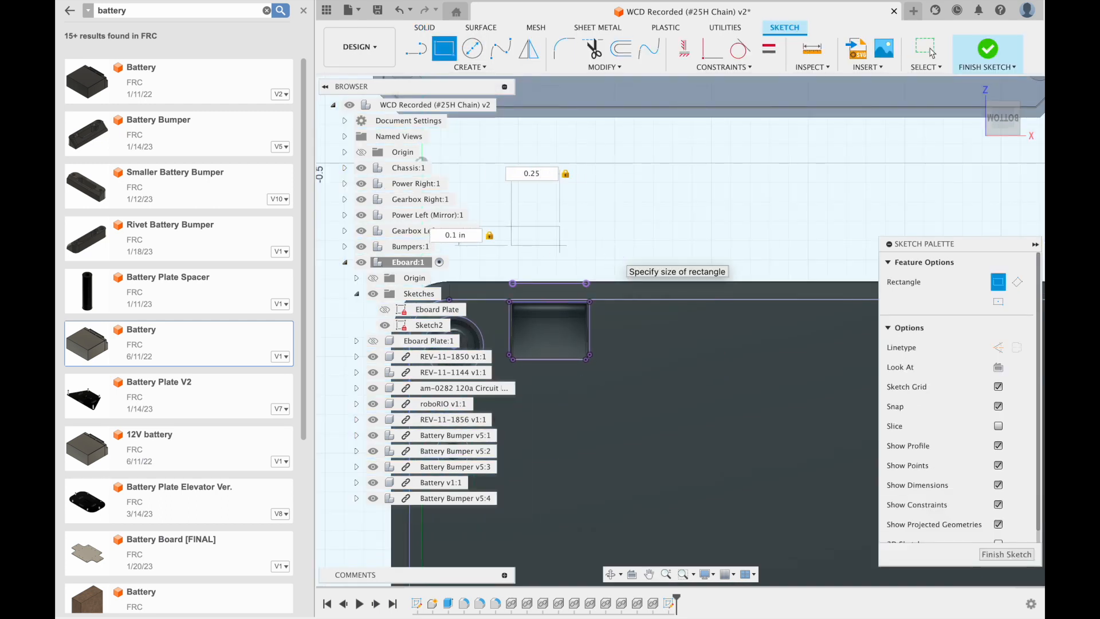
key("Return")
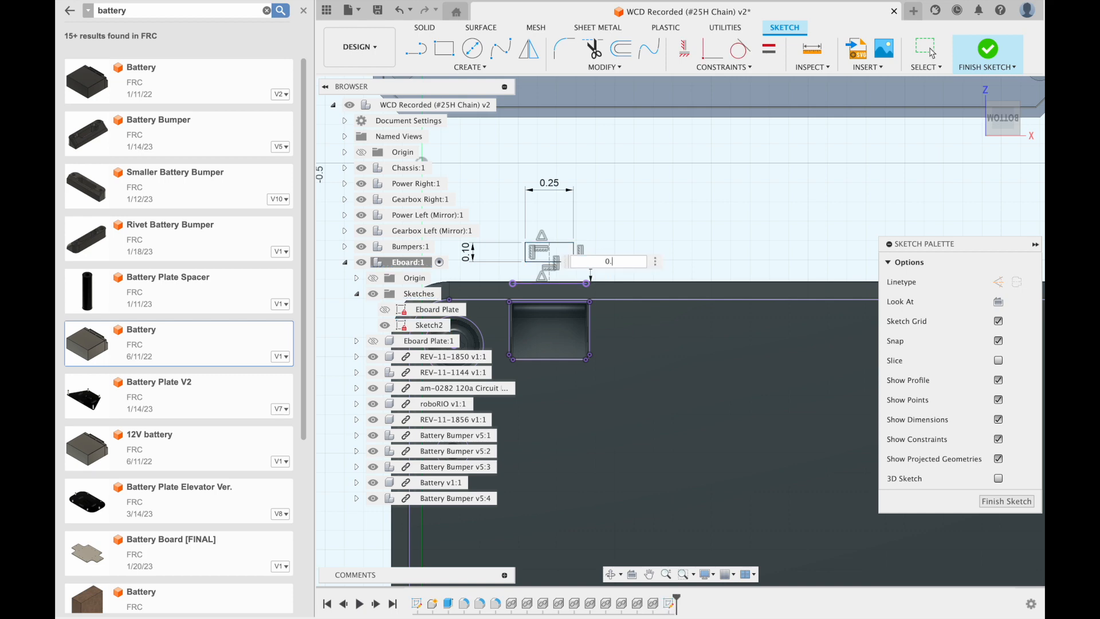
scroll(573, 215, "down", 5)
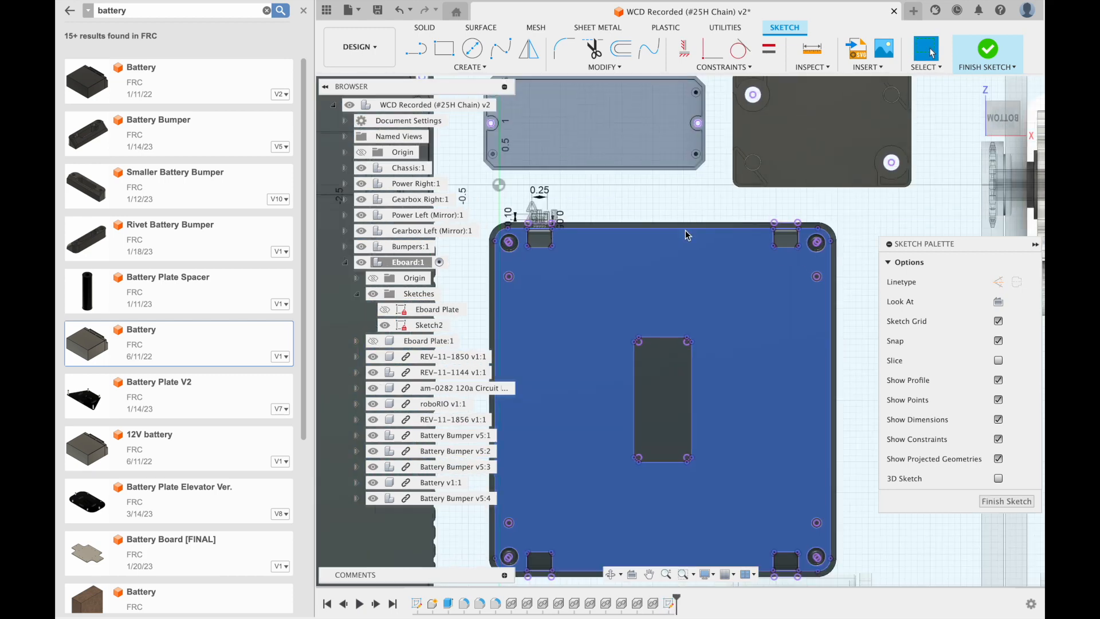
Step: Draw vertical and horizontal centerlines through the midpoints of the roboRIO outline and make them construction lines
key("l")
left_click(663, 228)
middle_click_drag(668, 565, 669, 458)
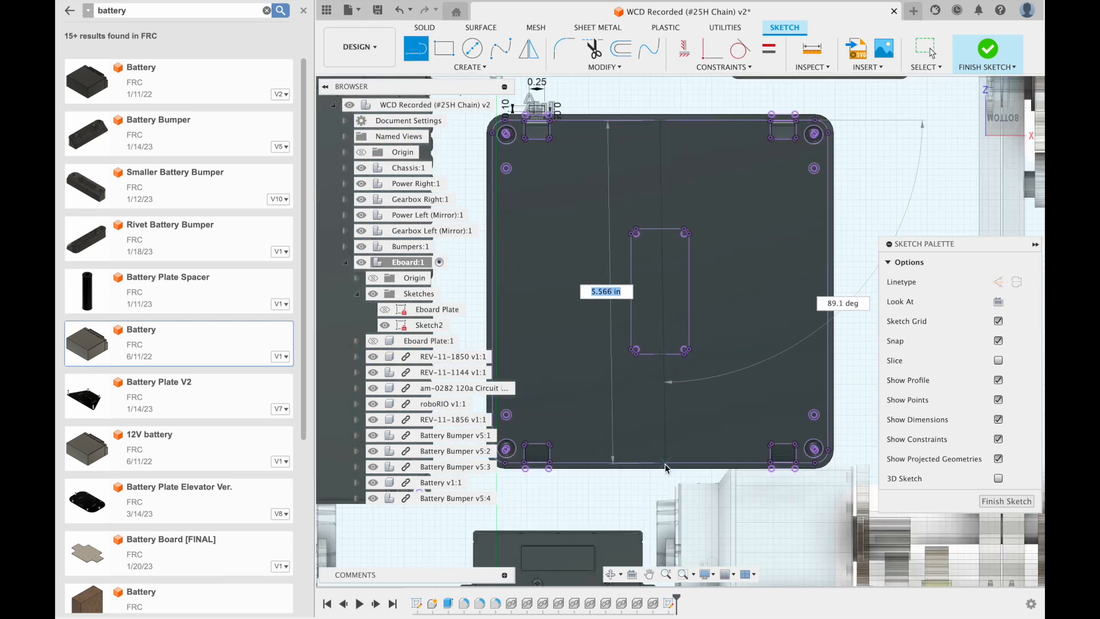
middle_click_drag(661, 408, 674, 413)
key("x")
left_click(504, 296)
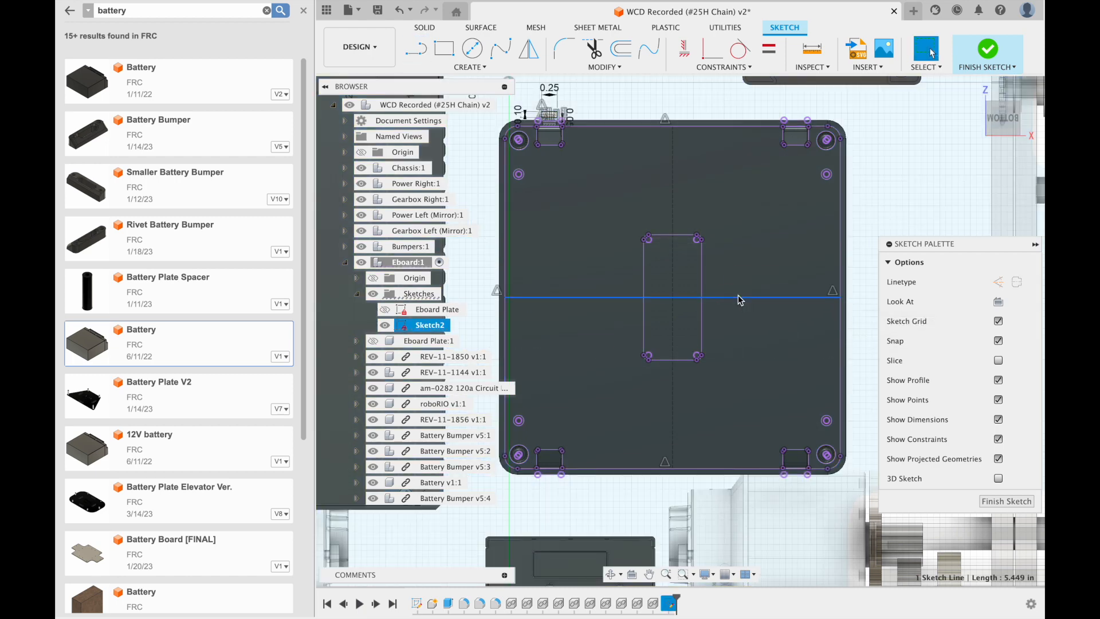
Step: Mirror the zip-tie rectangle about the roboRIO's vertical centerline
scroll(541, 100, "up", 5)
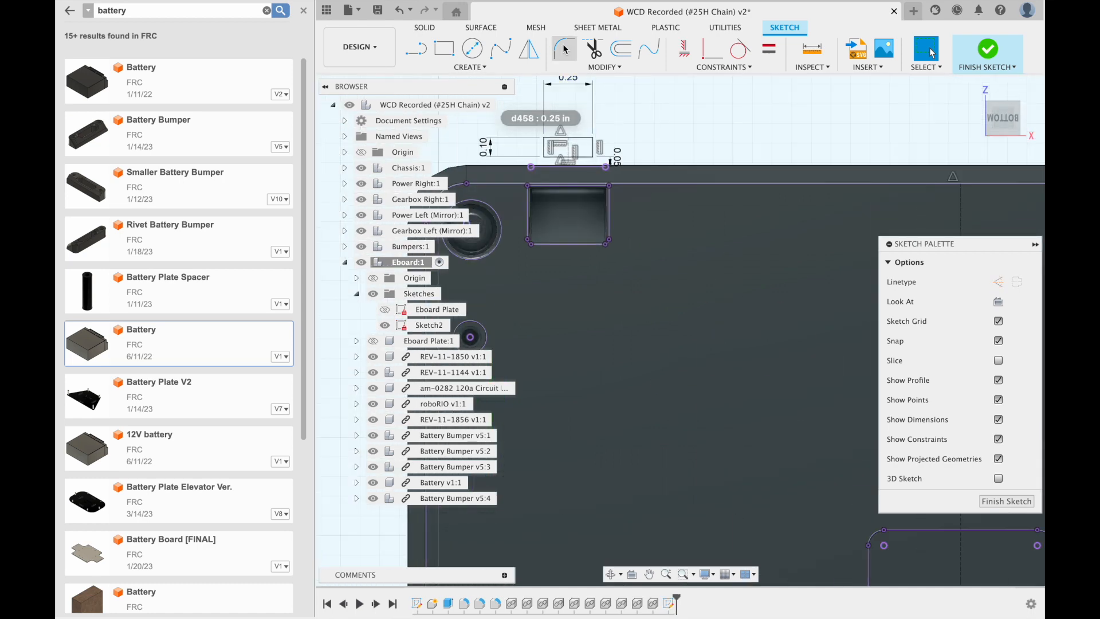
left_click(530, 50)
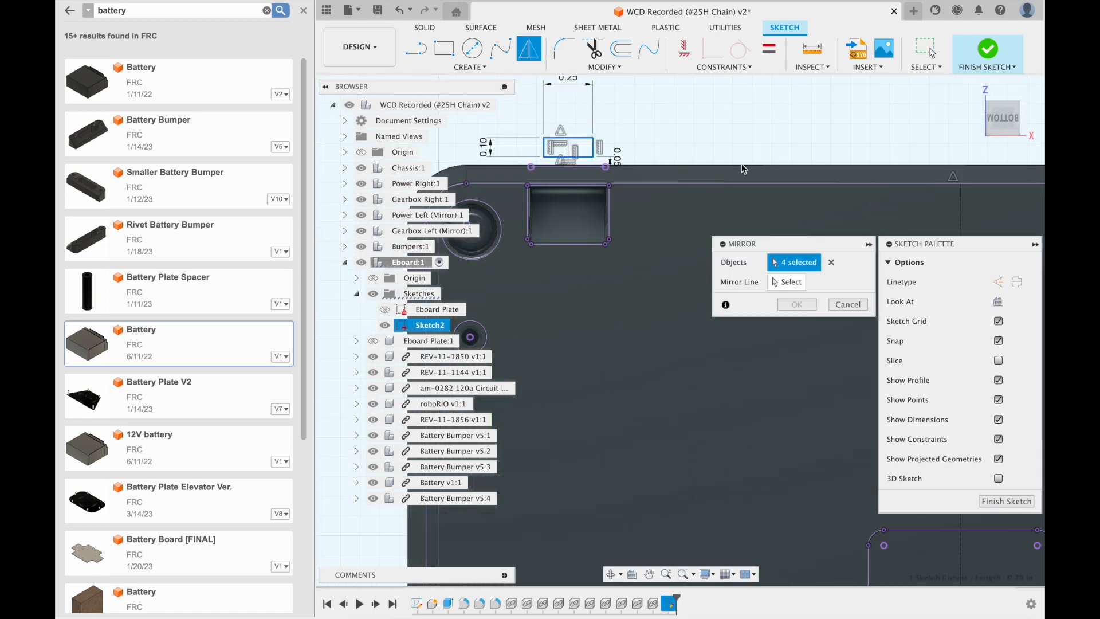
scroll(690, 165, "down", 3)
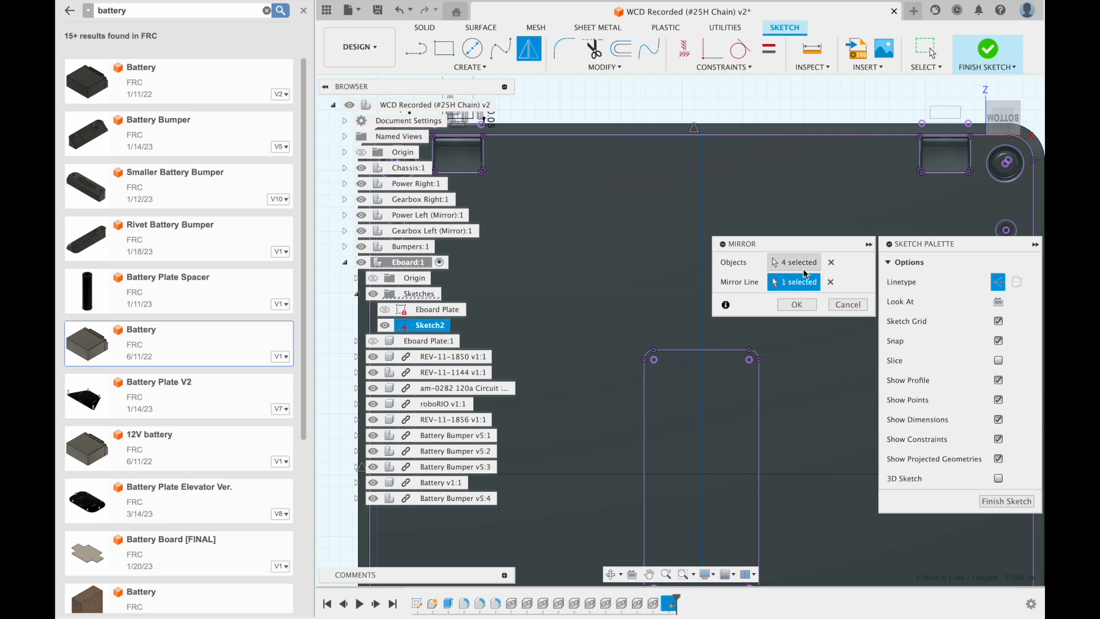
key("Return")
key("Return")
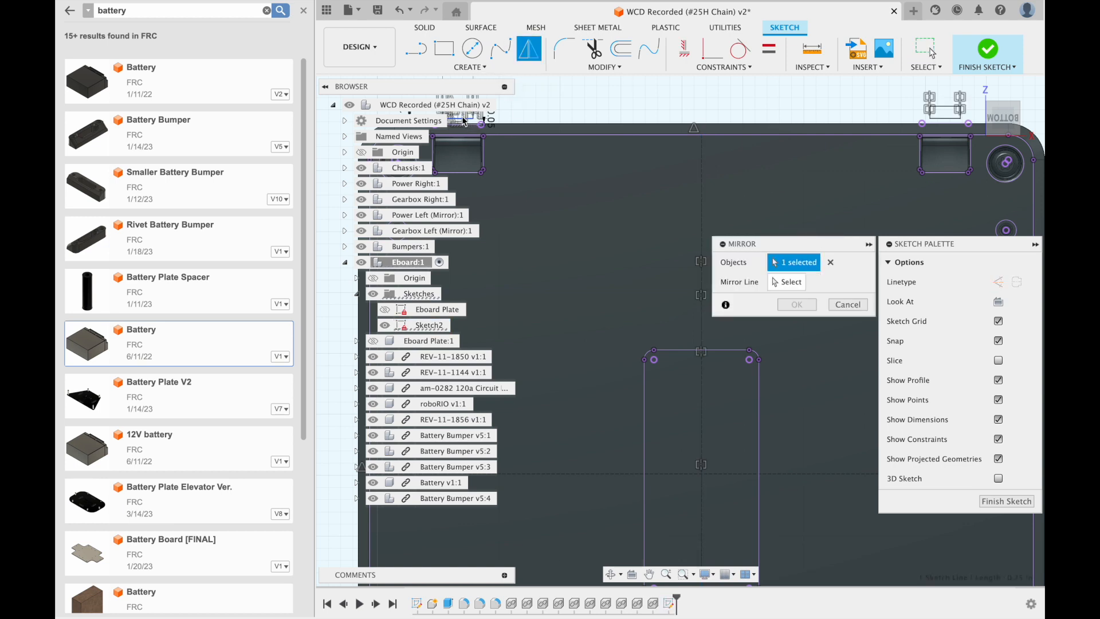
Step: Mirror both zip-tie rectangles about the roboRIO's horizontal centerline
middle_click_drag(462, 127, 760, 189)
scroll(760, 189, "up", 4)
scroll(997, 188, "down", 4)
mouse_move(997, 187)
middle_mouse_down()
mouse_move(685, 205)
mouse_move(462, 177)
middle_mouse_up()
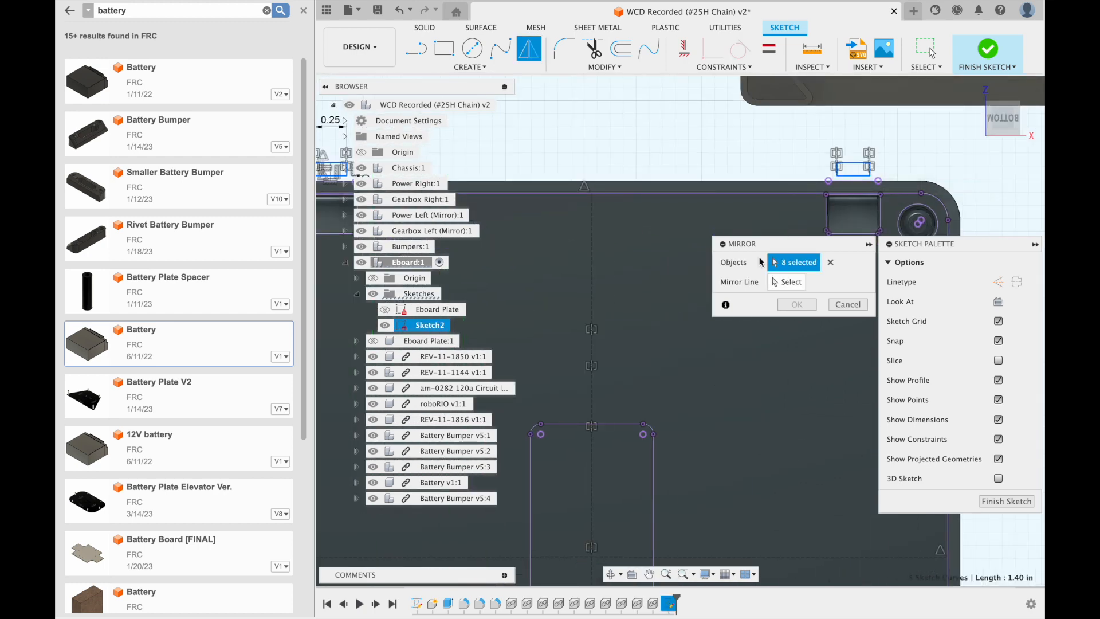
middle_click_drag(790, 234, 892, 86)
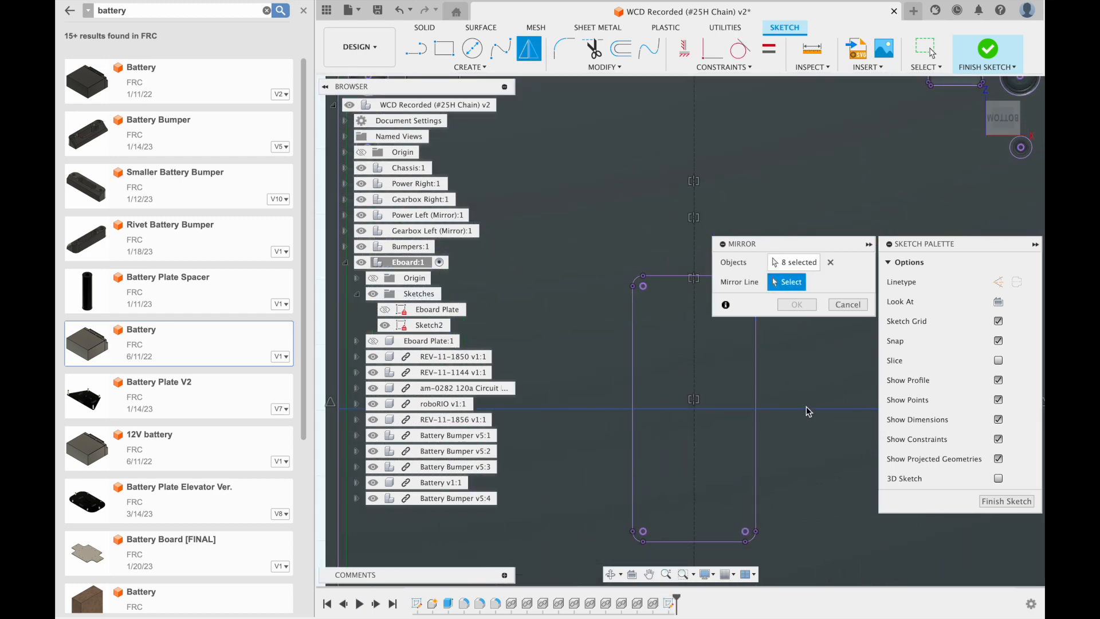
key("Return")
Step: Check the mirrored zip-tie rectangles around the roboRIO and finish the sketch
scroll(757, 441, "down", 5)
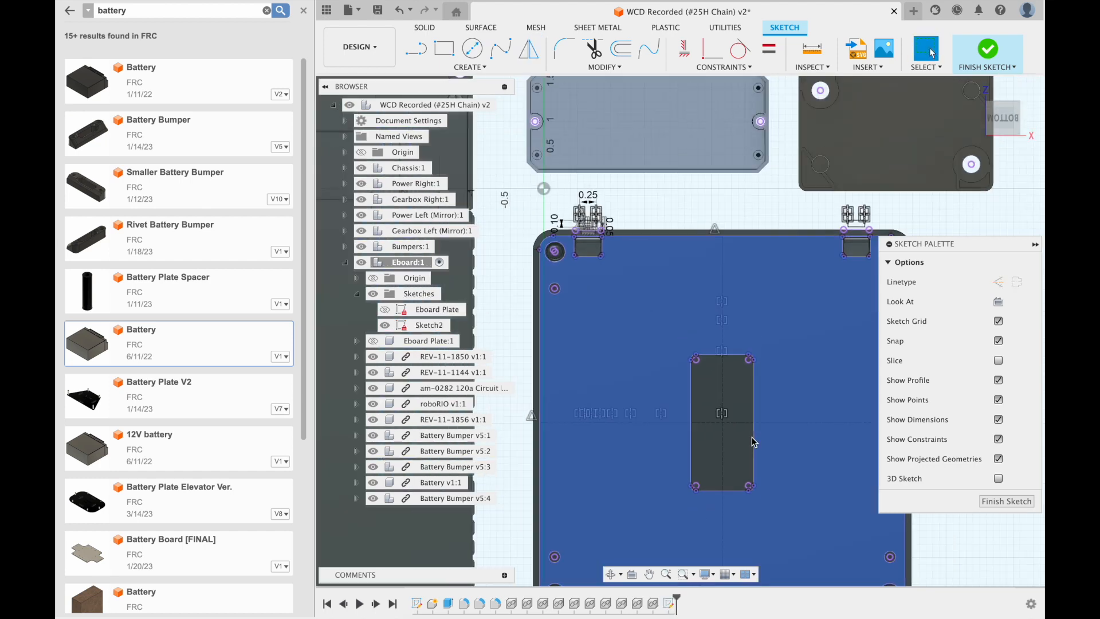
scroll(735, 408, "up", 5)
scroll(734, 408, "down", 2)
middle_click_drag(735, 408, 659, 394)
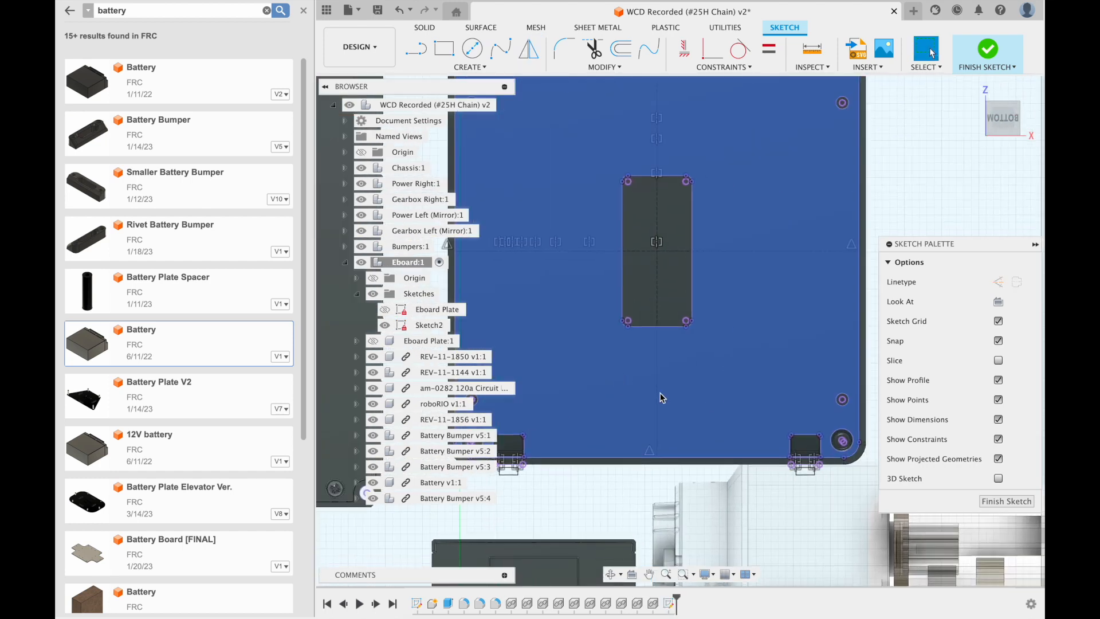
scroll(686, 200, "down", 4)
middle_click_drag(685, 200, 759, 307)
scroll(663, 189, "up", 6)
scroll(725, 280, "down", 3)
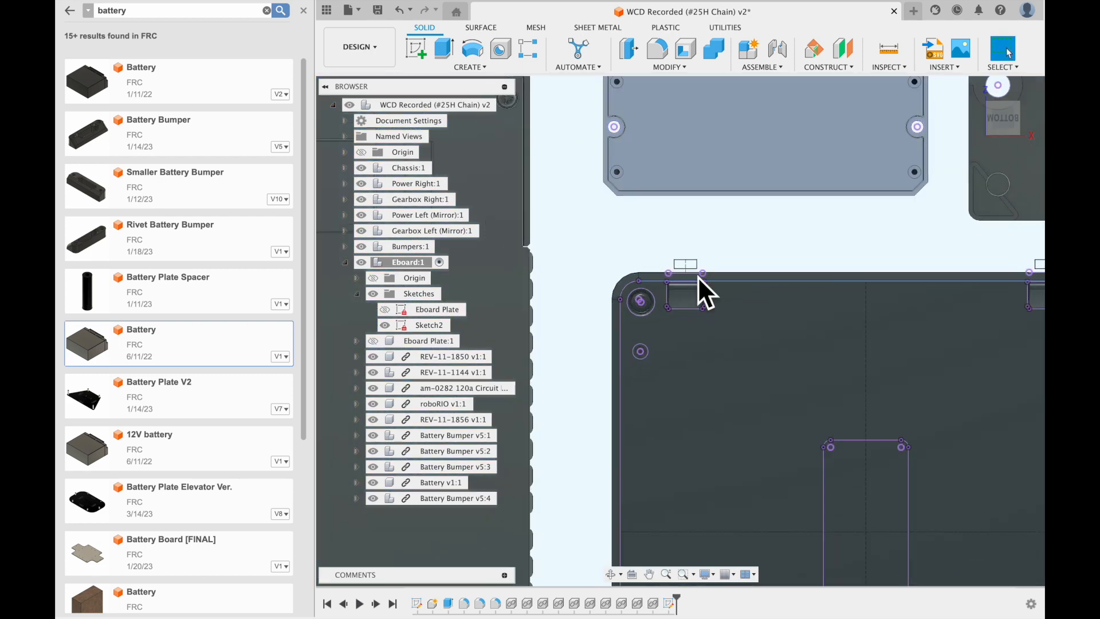
Step: Start an Extrude and select the hole profiles of the electronics, beginning at the REV-11-1850's corner mounting hole
key("e")
scroll(501, 180, "up", 5)
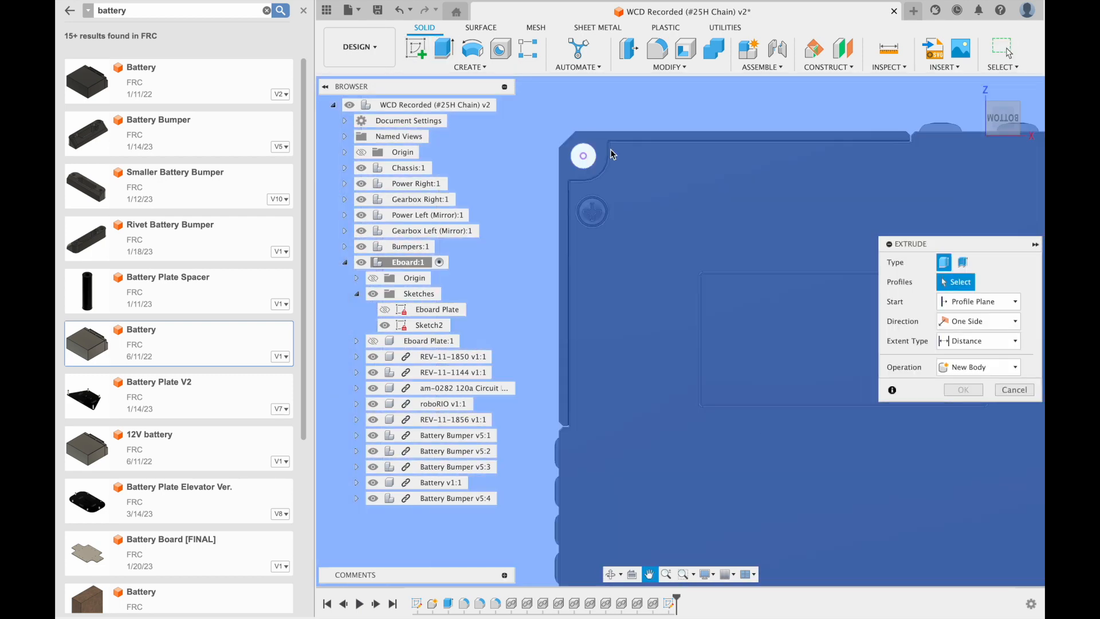
left_click(584, 155)
left_click(779, 143)
left_click(710, 167)
left_click(828, 383)
middle_click_drag(831, 385, 530, 446)
left_click(869, 229)
middle_click_drag(862, 250, 573, 86)
left_click(772, 235)
left_click(775, 275)
middle_click_drag(776, 287, 538, 378)
scroll(538, 321, "down", 3)
left_click(727, 222)
left_click(725, 247)
middle_click_drag(711, 250, 668, 375)
Step: Add the remaining hole profiles to the Extrude selection, including both mounting holes of the battery bumpers
scroll(652, 98, "up", 5)
left_click(652, 89)
left_click(653, 250)
scroll(654, 255, "down", 5)
middle_click_drag(656, 275, 939, 230)
scroll(602, 435, "up", 5)
left_click(699, 348)
mouse_move(699, 347)
middle_mouse_down()
mouse_move(734, 336)
mouse_move(763, 393)
middle_mouse_up()
left_click(604, 324)
left_click(741, 324)
left_click(543, 241)
left_click(543, 452)
mouse_move(543, 452)
middle_mouse_down()
mouse_move(586, 314)
mouse_move(504, 298)
middle_mouse_up()
left_click(661, 254)
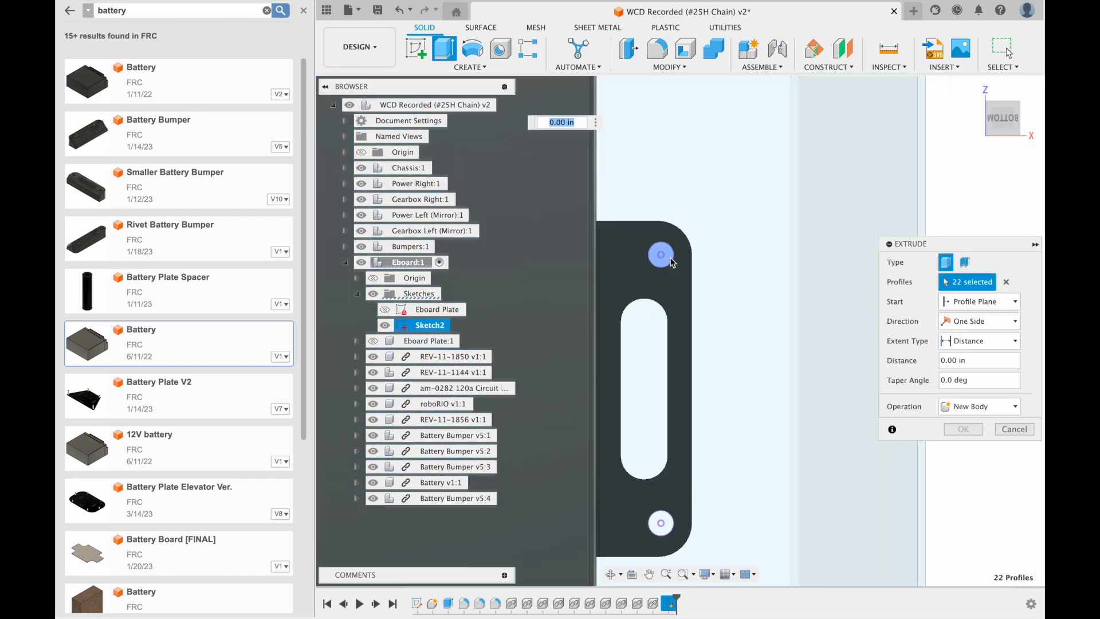
left_click(661, 521)
Step: Show the Eboard plate again and cut the selected profiles through it with a distance of -0.197 in
scroll(573, 417, "down", 10)
left_click(979, 406)
left_click(968, 438)
left_click(373, 341)
middle_click_drag(619, 321, 694, 544, "shift")
left_click_drag(572, 537, 572, 526)
scroll(679, 505, "up", 5)
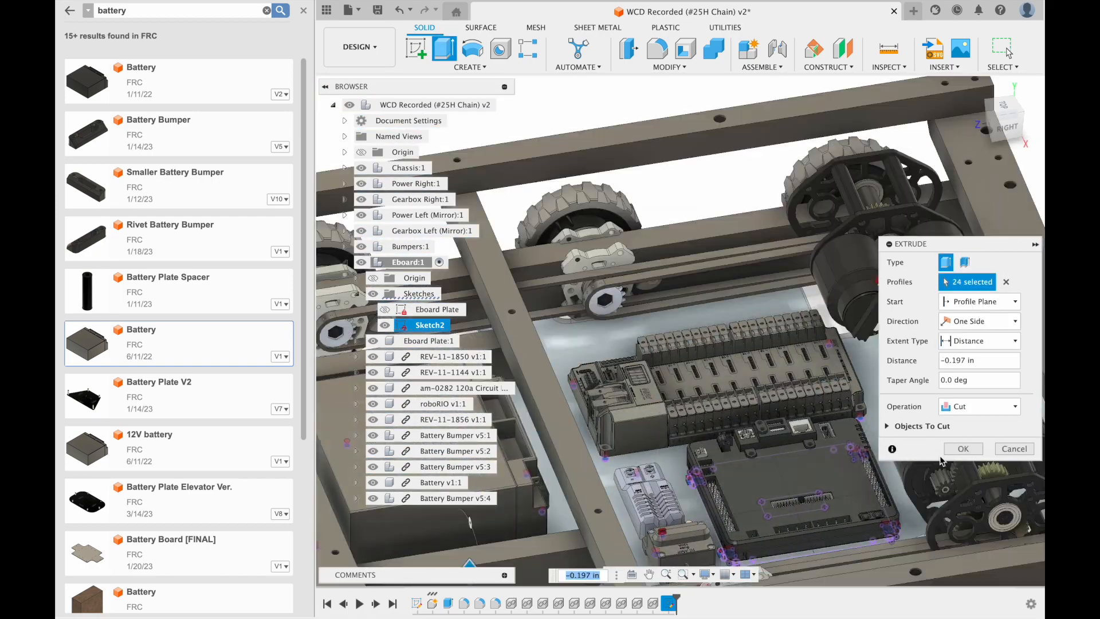
key("Return")
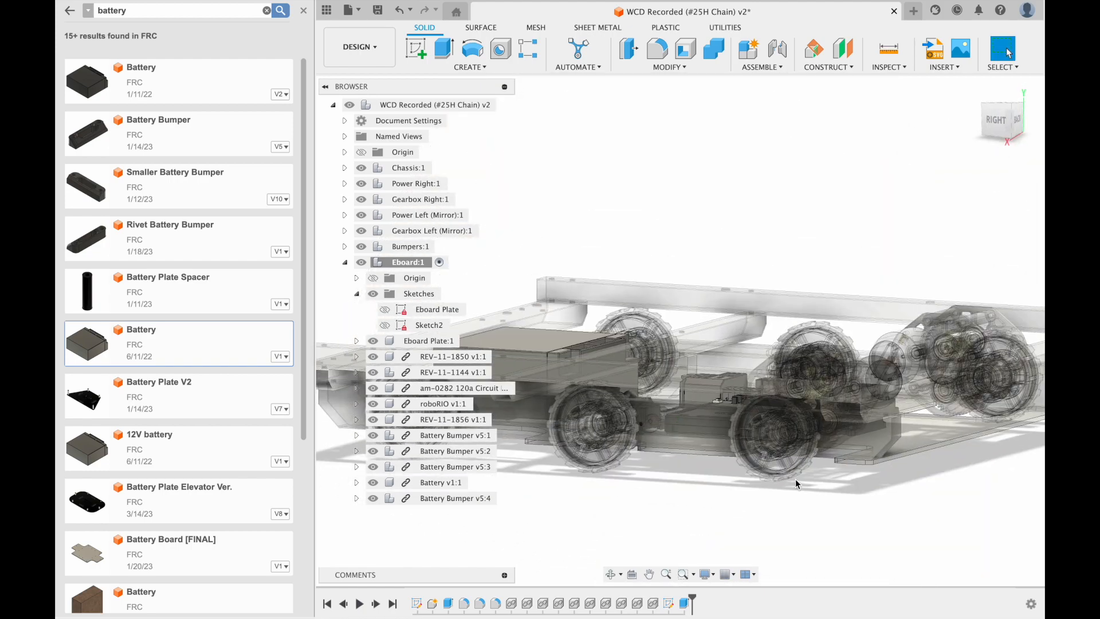
Step: Edit Sketch2 and project the mounting holes at both ends of the REV-11-1856 radio power module
middle_click_drag(796, 484, 798, 427, "shift")
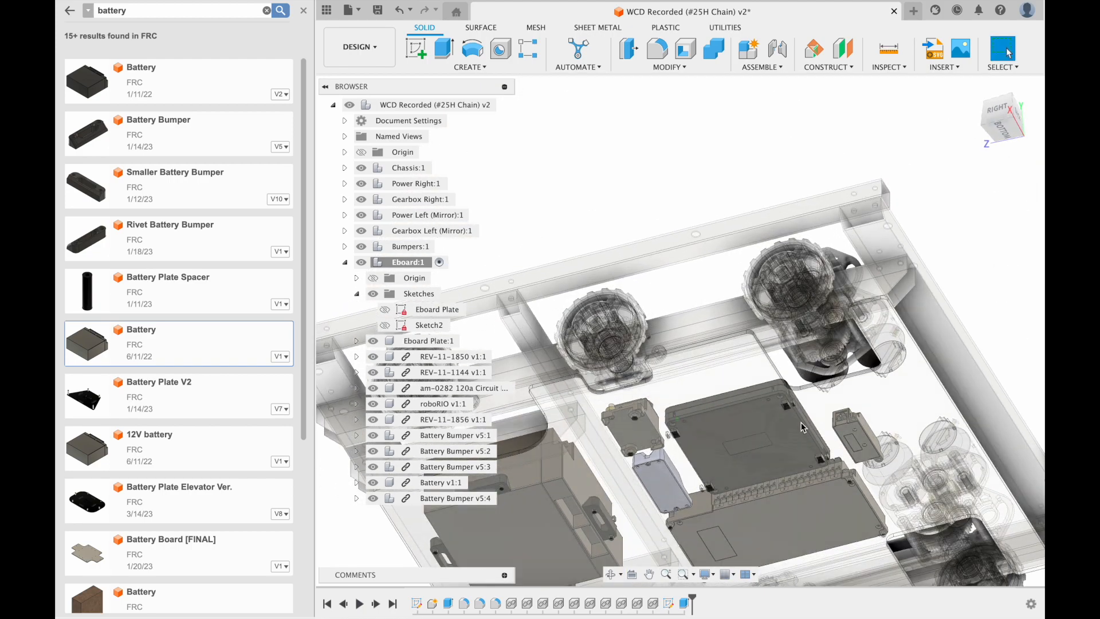
scroll(775, 367, "up", 10)
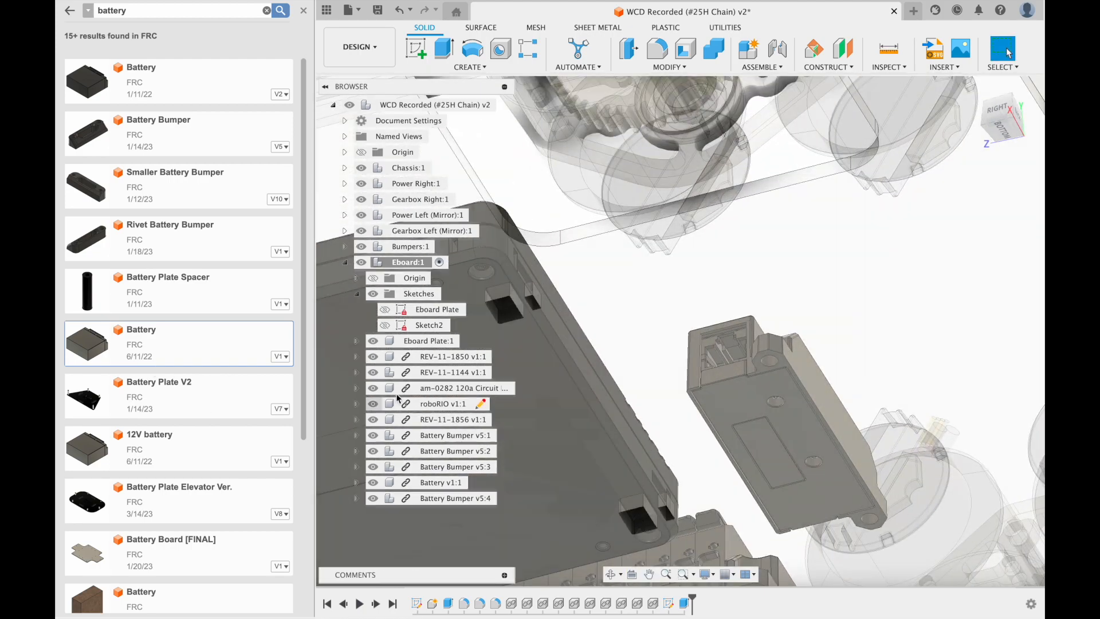
double_click(430, 327)
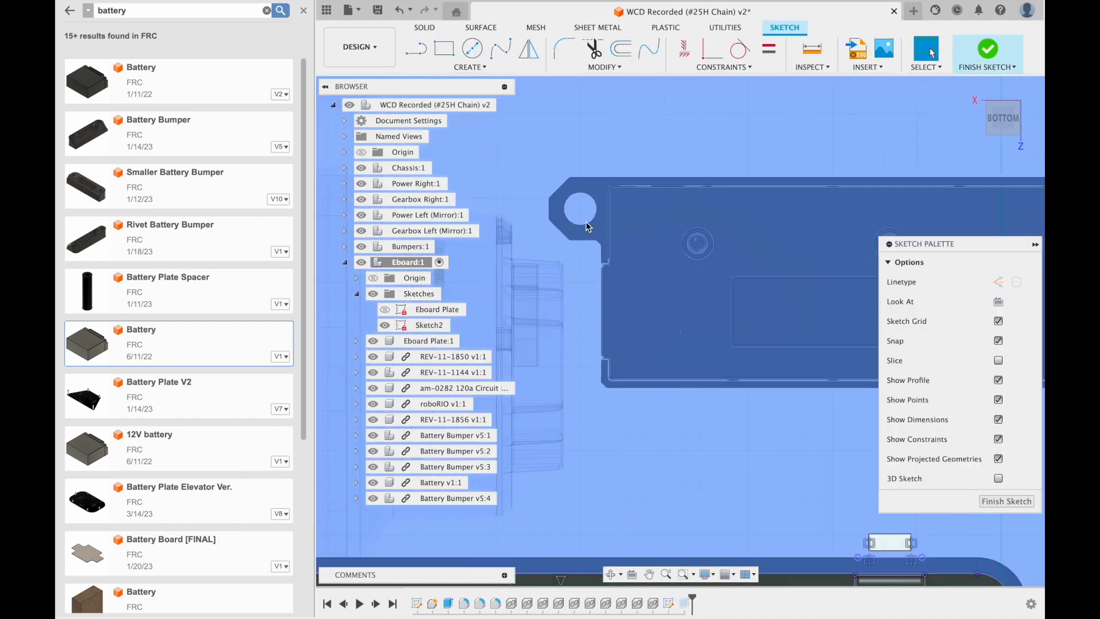
mouse_move(587, 280)
middle_mouse_down("shift")
mouse_move(592, 320)
mouse_move(612, 234)
mouse_move(688, 412)
mouse_move(680, 319)
mouse_move(647, 337)
mouse_move(626, 328)
middle_mouse_up("shift")
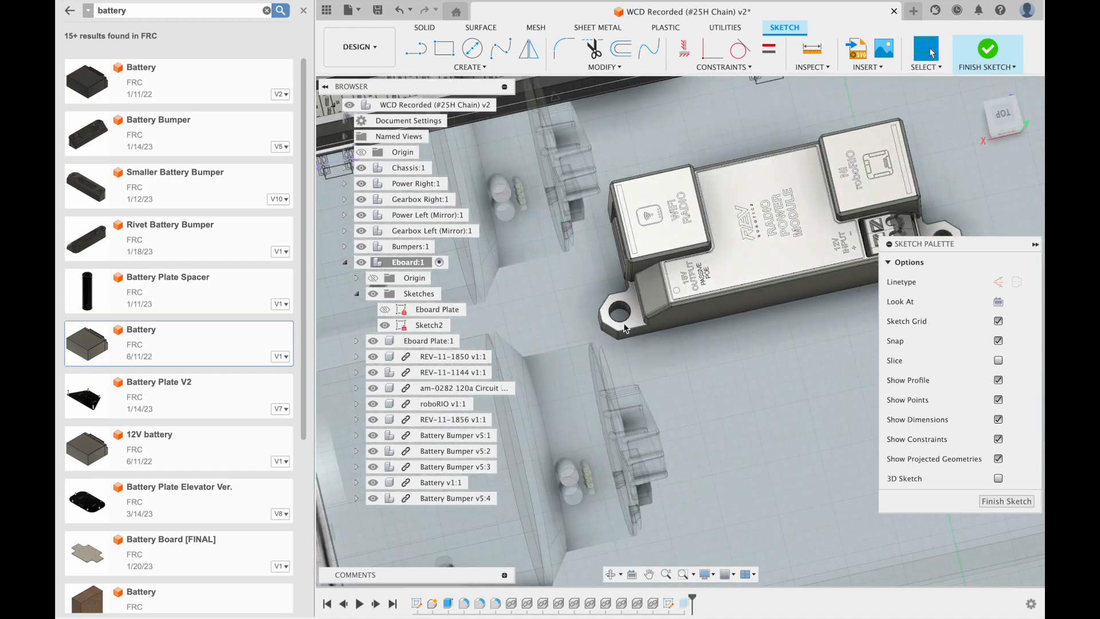
scroll(611, 315, "up", 5)
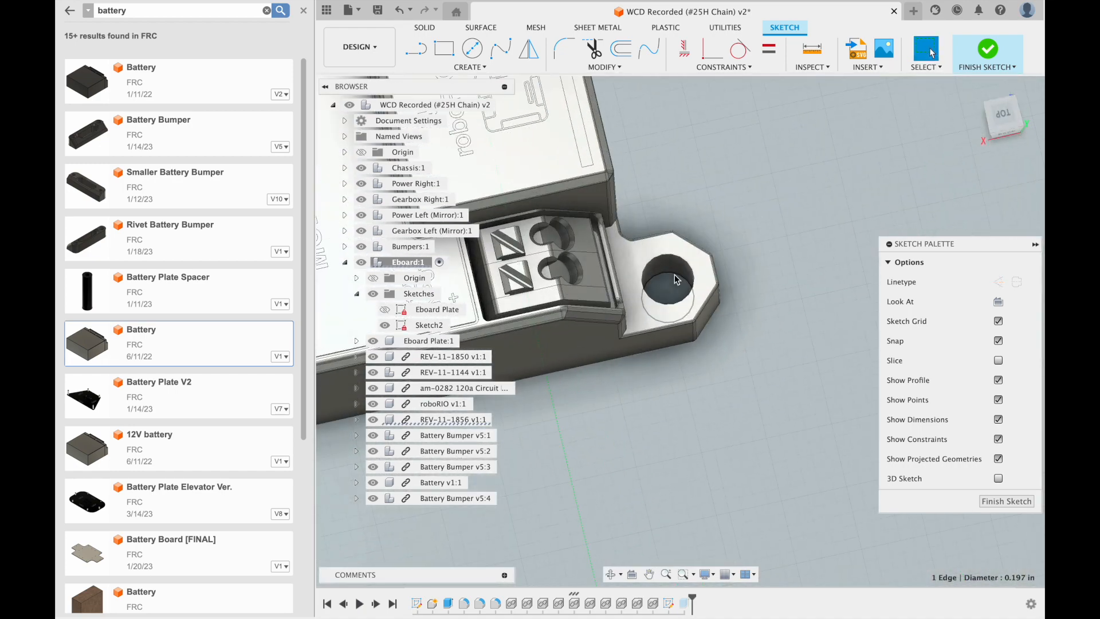
key("p")
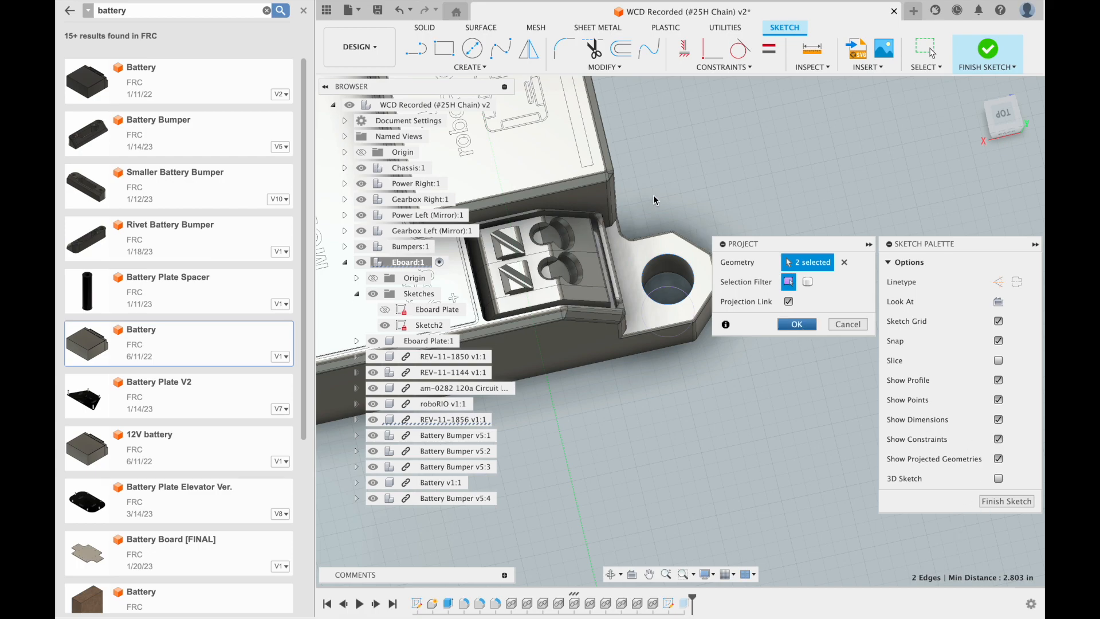
key("Return")
Step: Sketch a center-to-center slot 0.3 in wide beside one of the battery's side bumpers, running parallel to the bumper
scroll(633, 212, "down", 5)
middle_click_drag(633, 212, 730, 427)
scroll(711, 283, "down", 5)
scroll(686, 197, "up", 5)
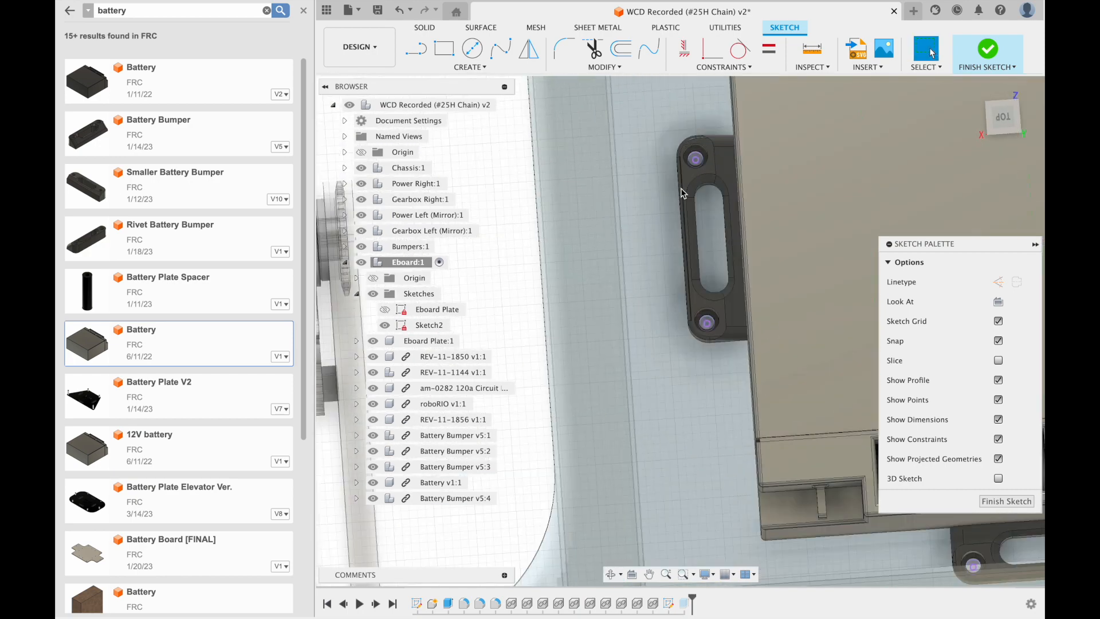
middle_click_drag(685, 194, 588, 236)
middle_click_drag(618, 321, 641, 280, "shift")
middle_click_drag(640, 281, 659, 257)
scroll(547, 248, "up", 3)
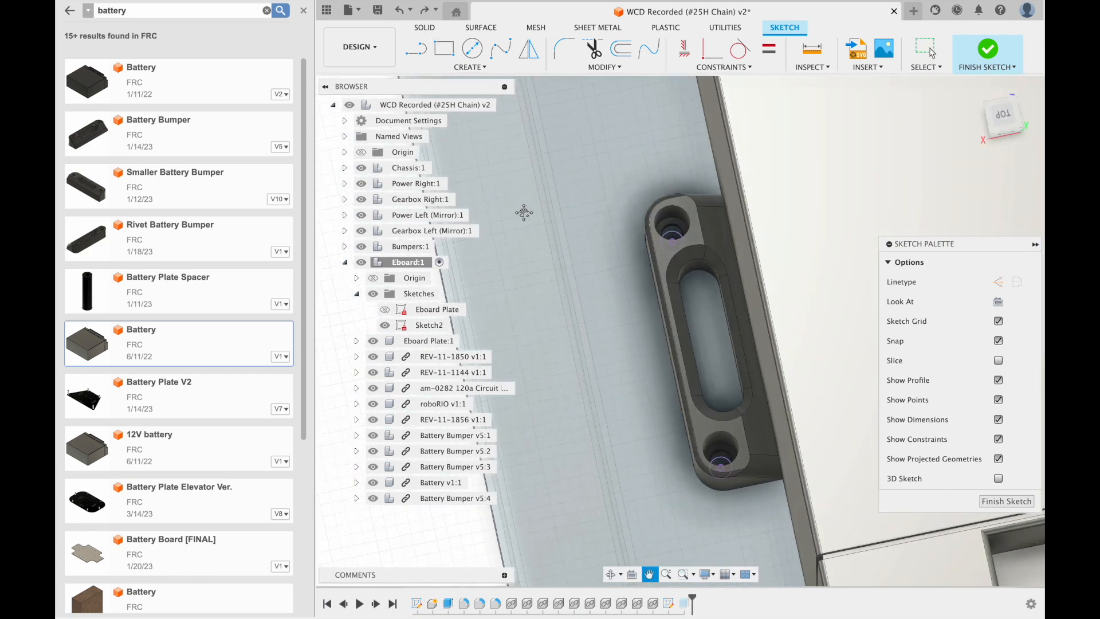
left_click(469, 67)
mouse_move(465, 165)
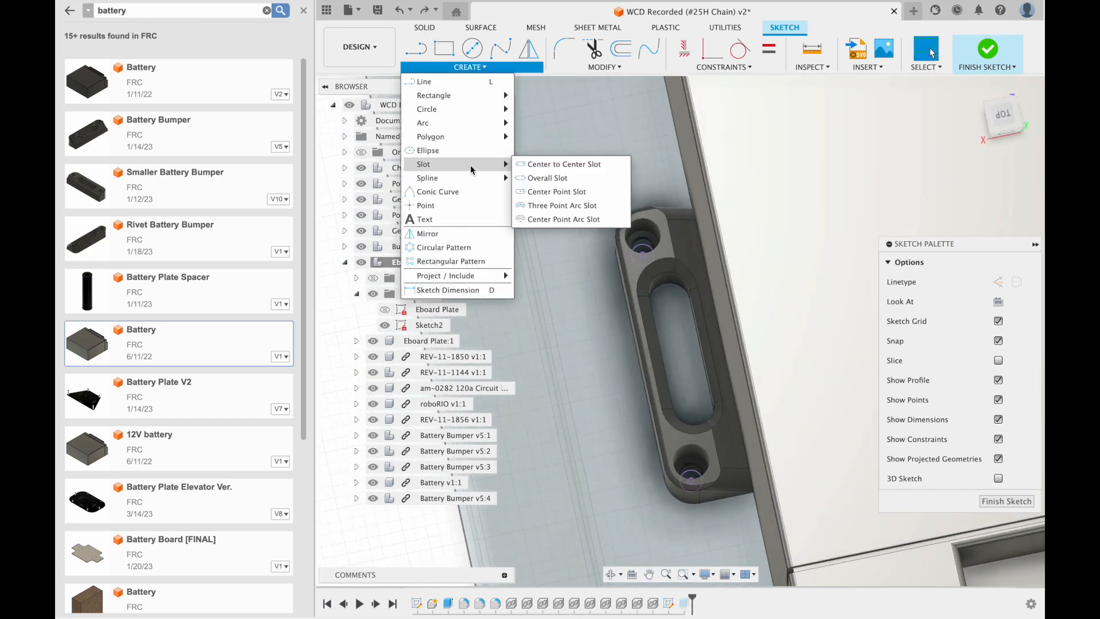
left_click(550, 164)
left_click(573, 280)
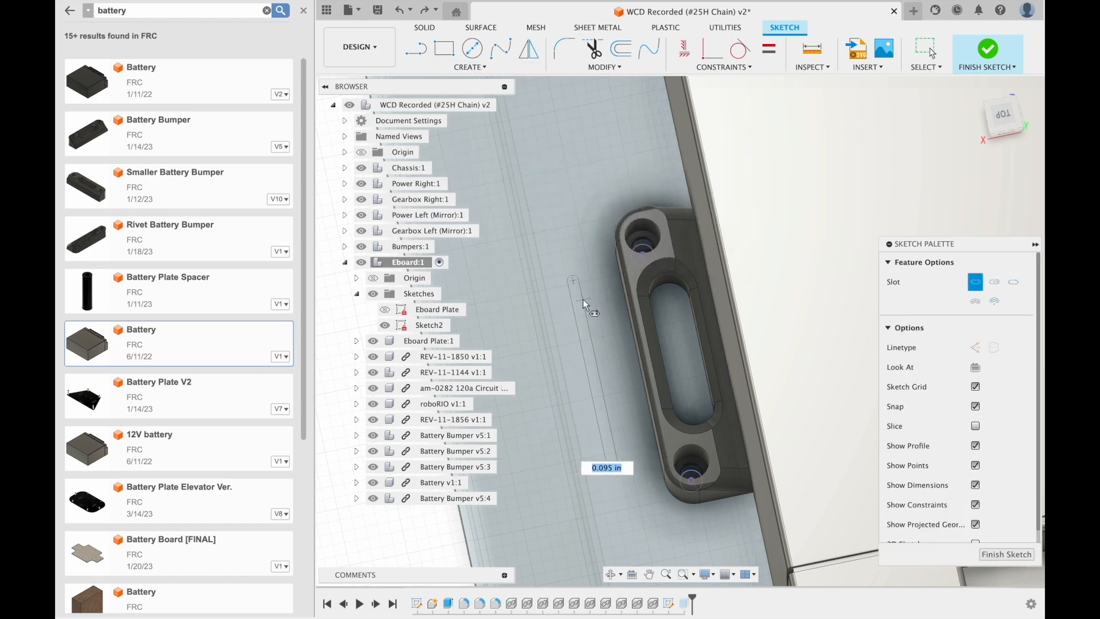
key("Return")
Step: Set the slot's straight length to 1 in and position its end 0.6 in from the bumper's mounting hole
left_click(682, 53)
key("d")
left_click(613, 381)
left_click(623, 376)
type("1")
key("Return")
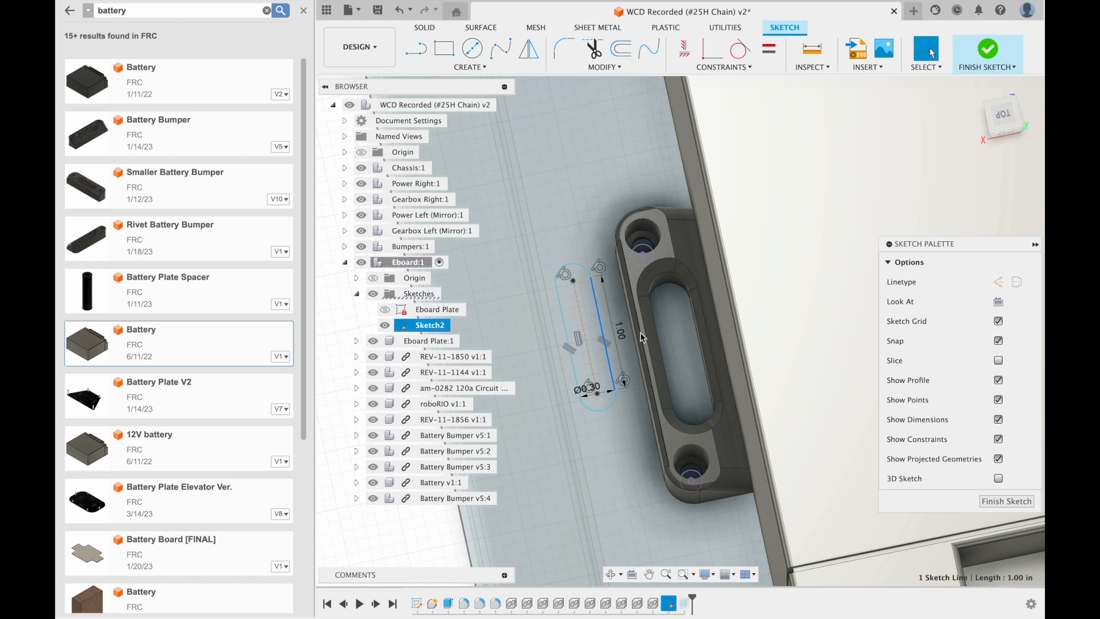
key("p")
key("Return")
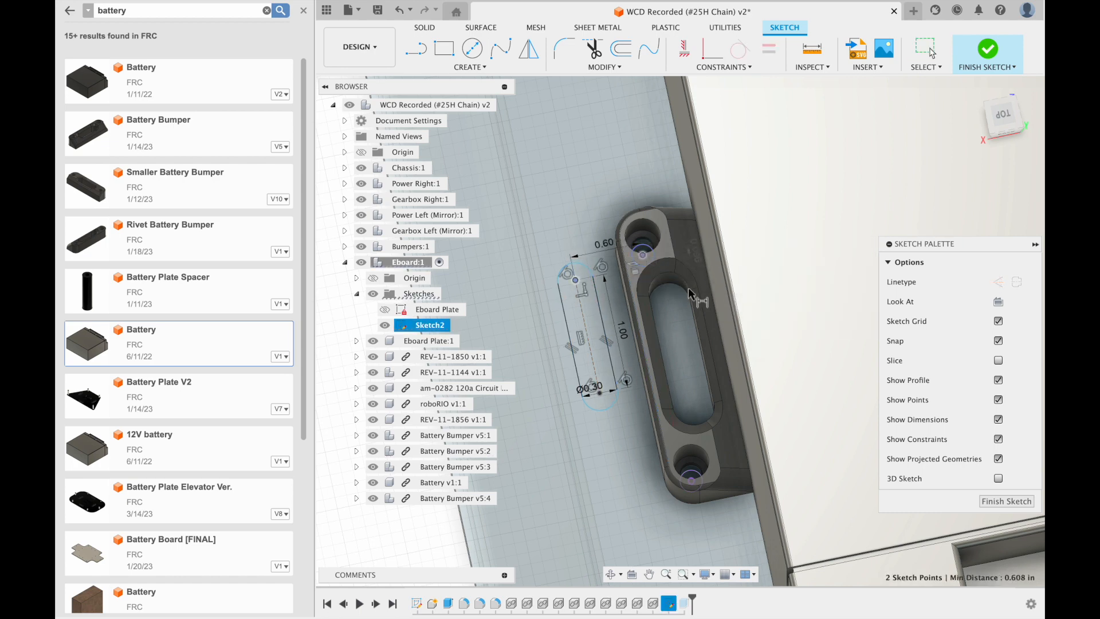
Step: Draw a 26.176 in line along the plate's middle, mirror the slot about it to the battery's opposite side and finish the sketch
scroll(690, 288, "down", 10)
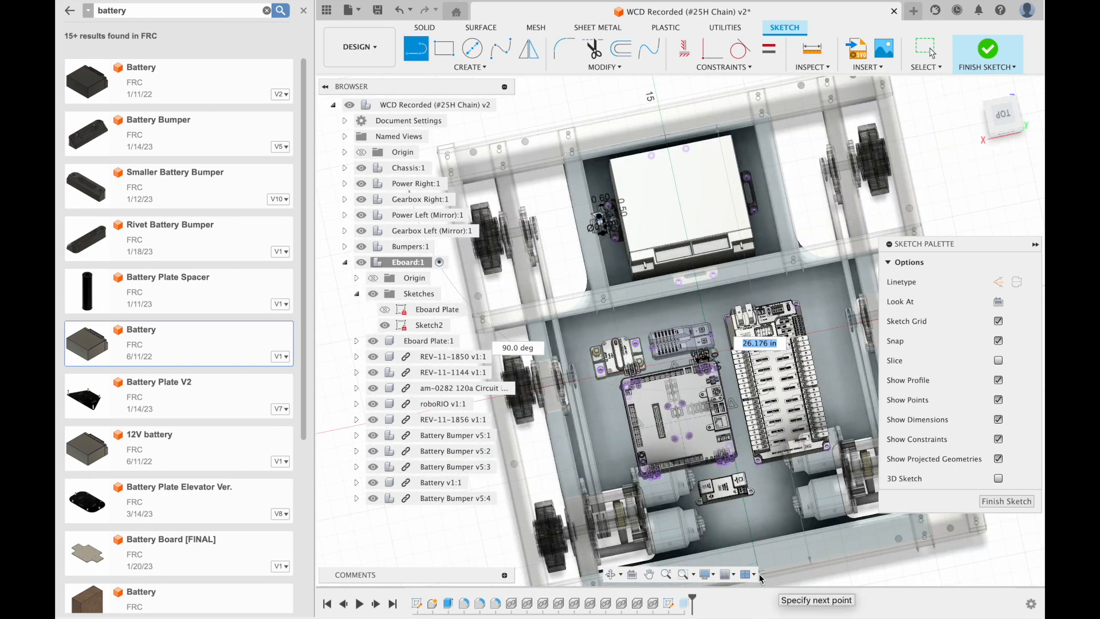
key("Escape")
scroll(600, 180, "up", 10)
double_click(595, 317)
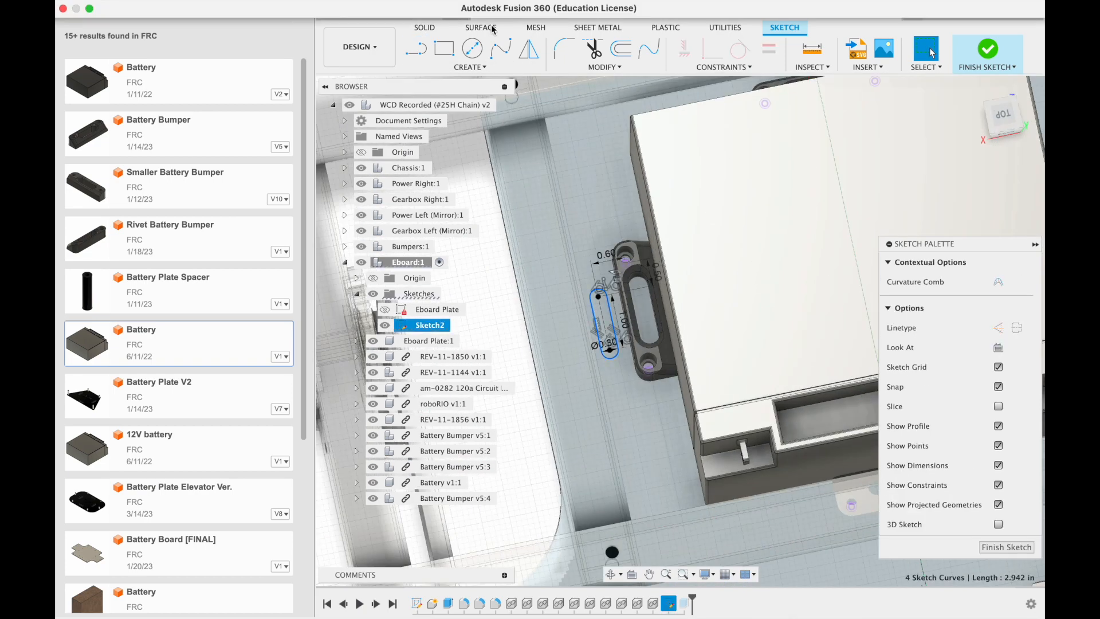
left_click(528, 49)
middle_click_drag(808, 75, 687, 178)
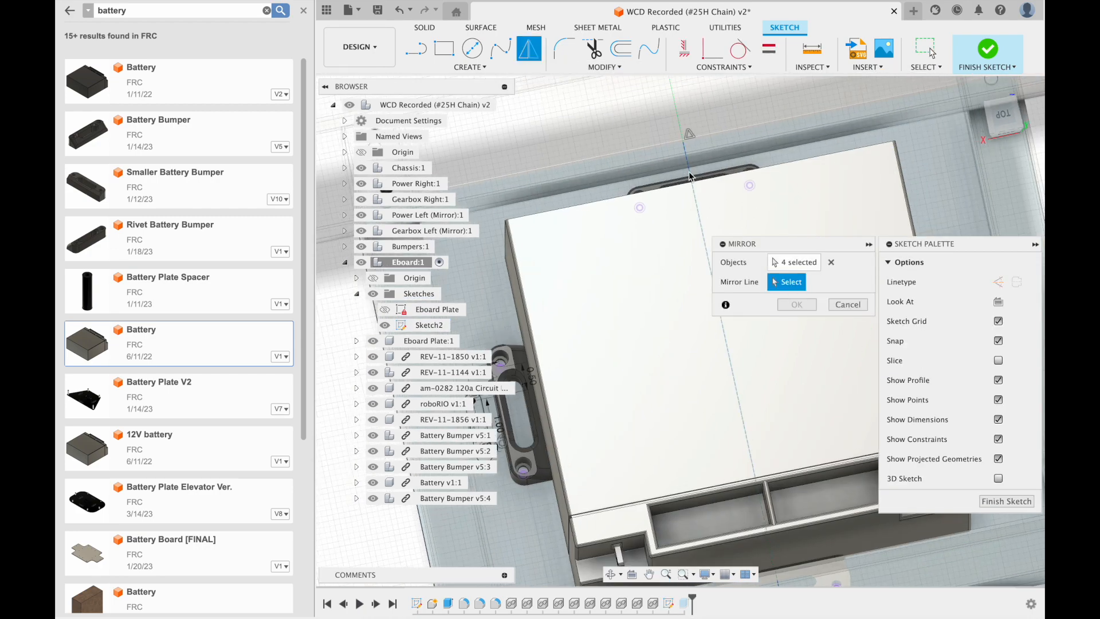
middle_click_drag(947, 194, 818, 313)
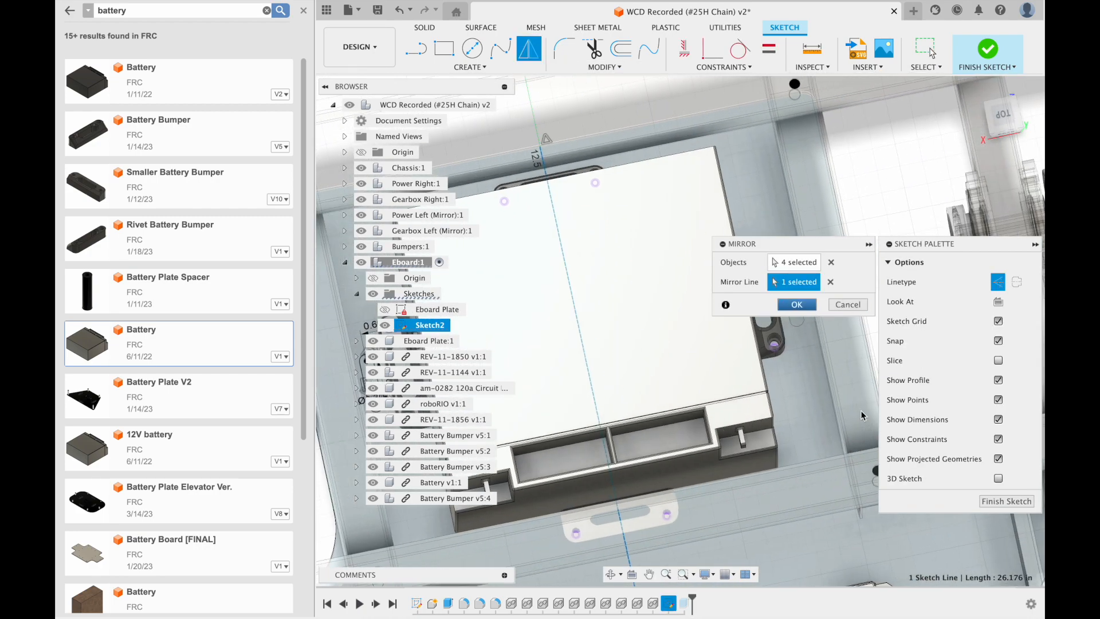
left_click(998, 506)
Step: Make Sketch2 visible on the underside of the Eboard plate
scroll(690, 366, "down", 5)
mouse_move(690, 366)
middle_mouse_down()
mouse_move(812, 345)
mouse_move(860, 321)
middle_mouse_up()
middle_click_drag(848, 493, 774, 189, "shift")
scroll(744, 187, "down", 5)
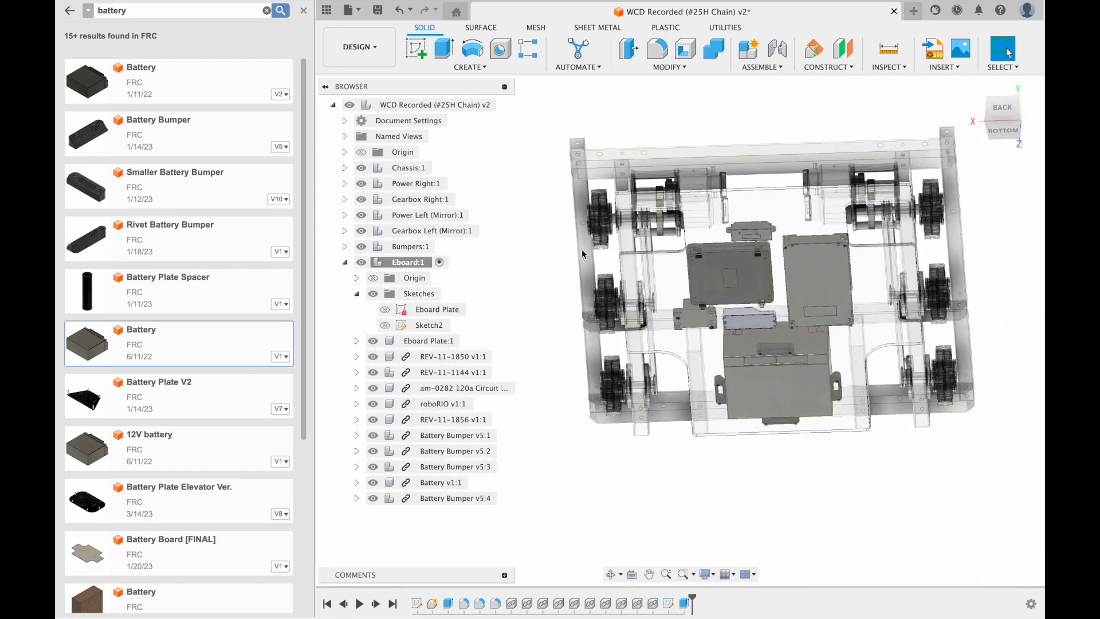
left_click(385, 325)
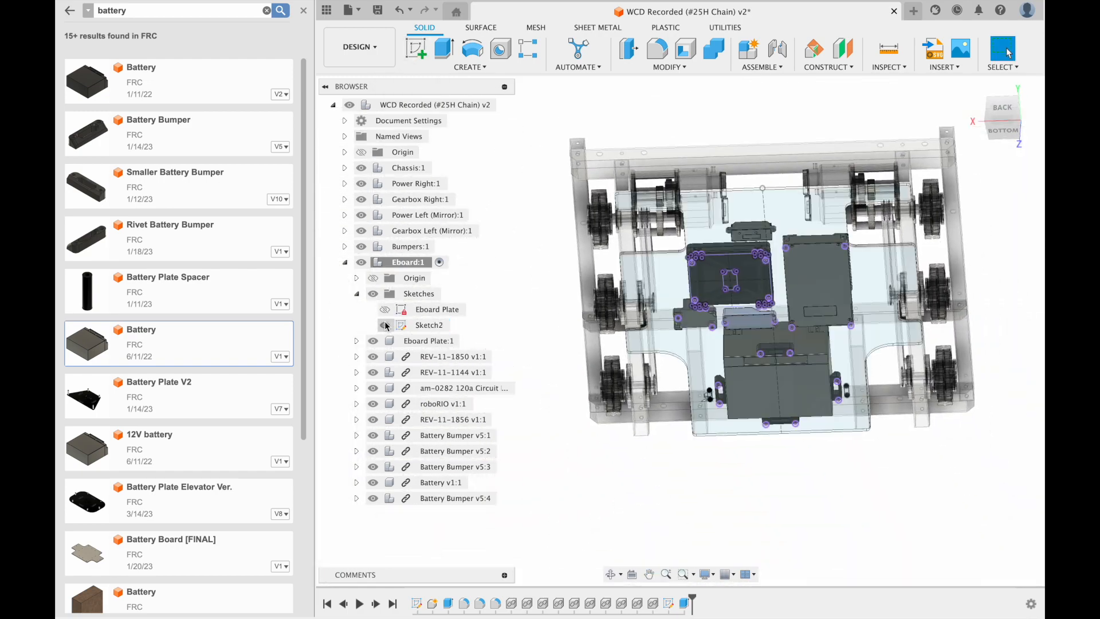
left_click(423, 56)
scroll(797, 409, "up", 5)
mouse_move(781, 314)
middle_mouse_down()
mouse_move(781, 302)
mouse_move(860, 461)
middle_mouse_up()
scroll(743, 214, "up", 8)
scroll(650, 168, "down", 8)
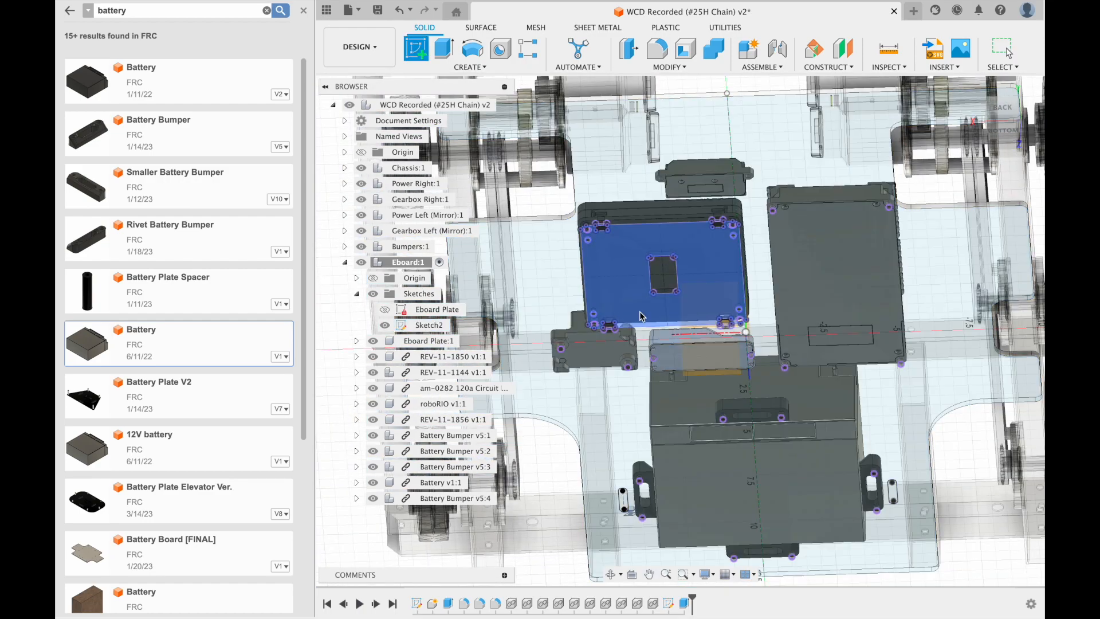
middle_click_drag(628, 504, 625, 400)
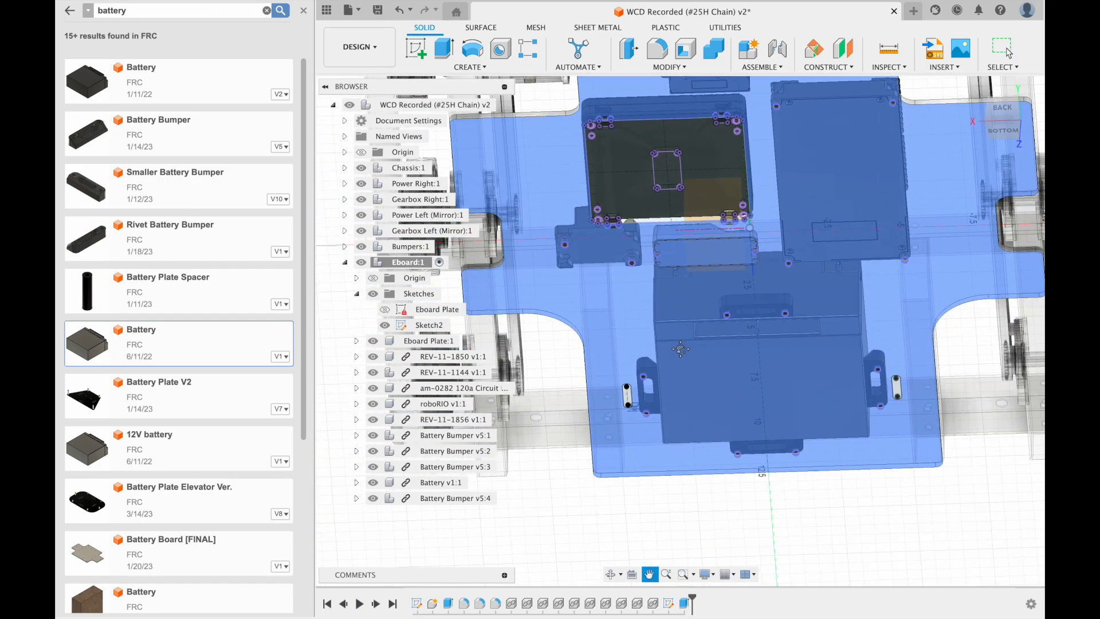
scroll(624, 401, "up", 8)
left_click(614, 350)
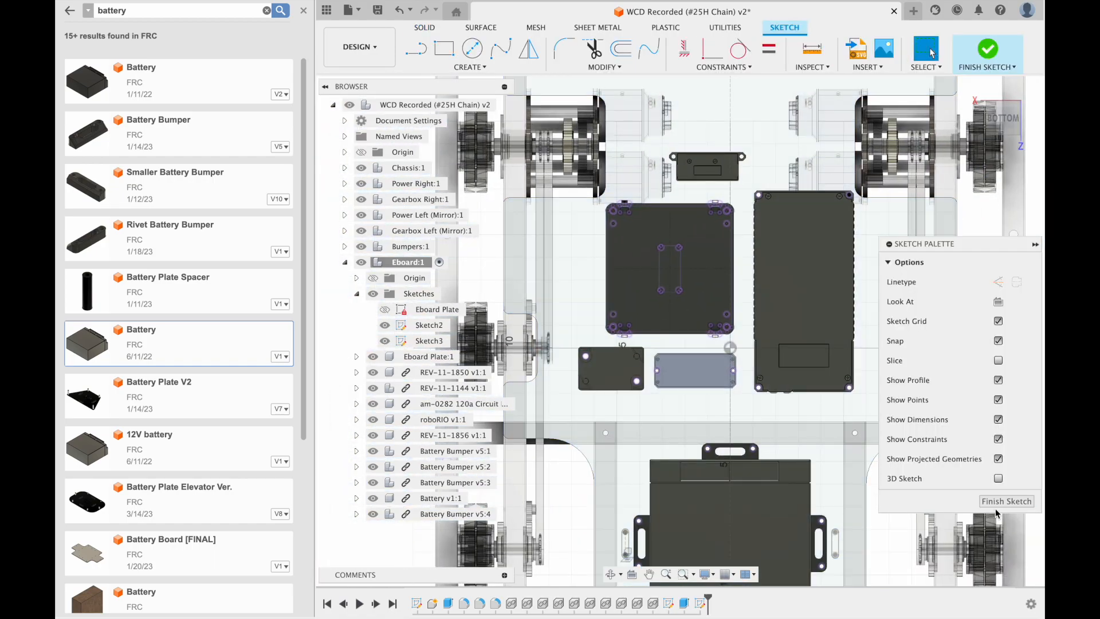
scroll(732, 221, "up", 5)
middle_click_drag(732, 221, 785, 458)
middle_click_drag(785, 459, 794, 97)
scroll(736, 280, "up", 6)
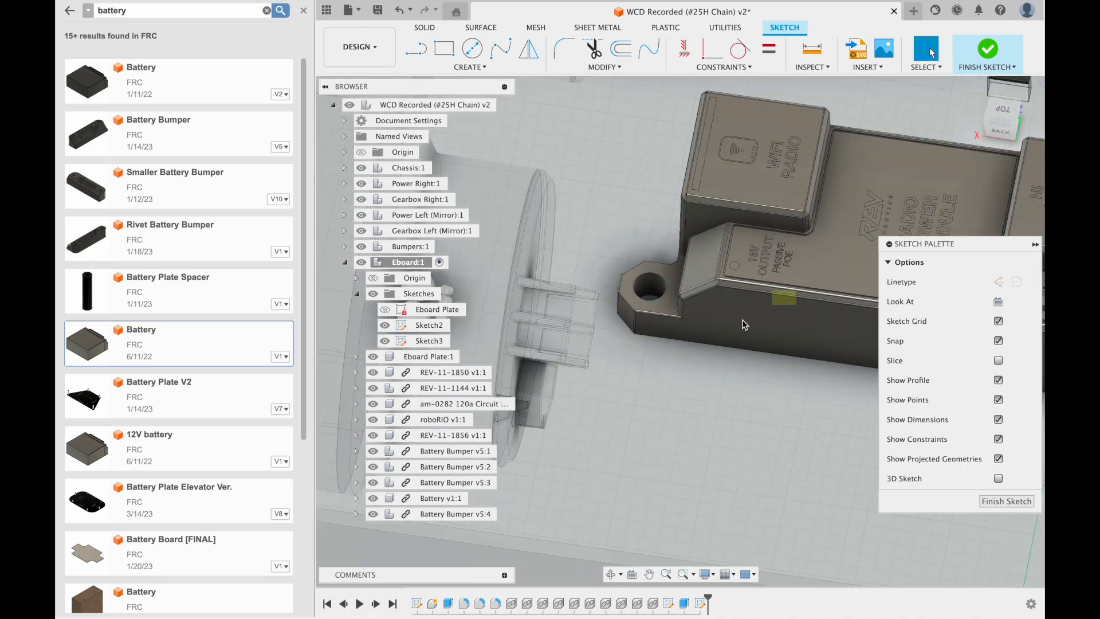
scroll(632, 295, "up", 5)
scroll(518, 351, "down", 5)
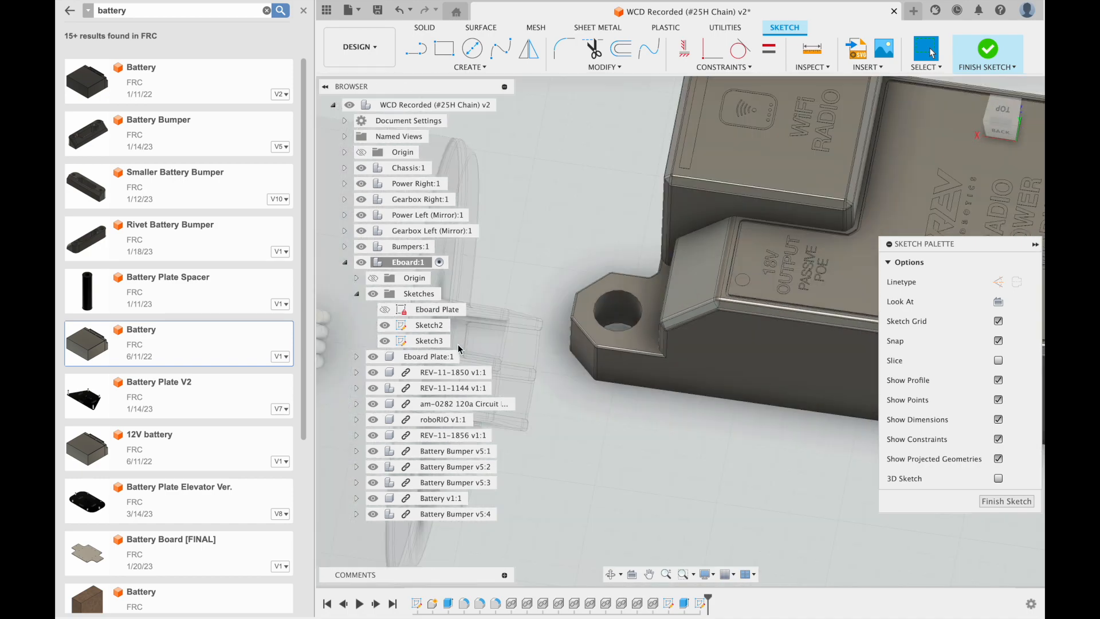
left_click(1009, 503)
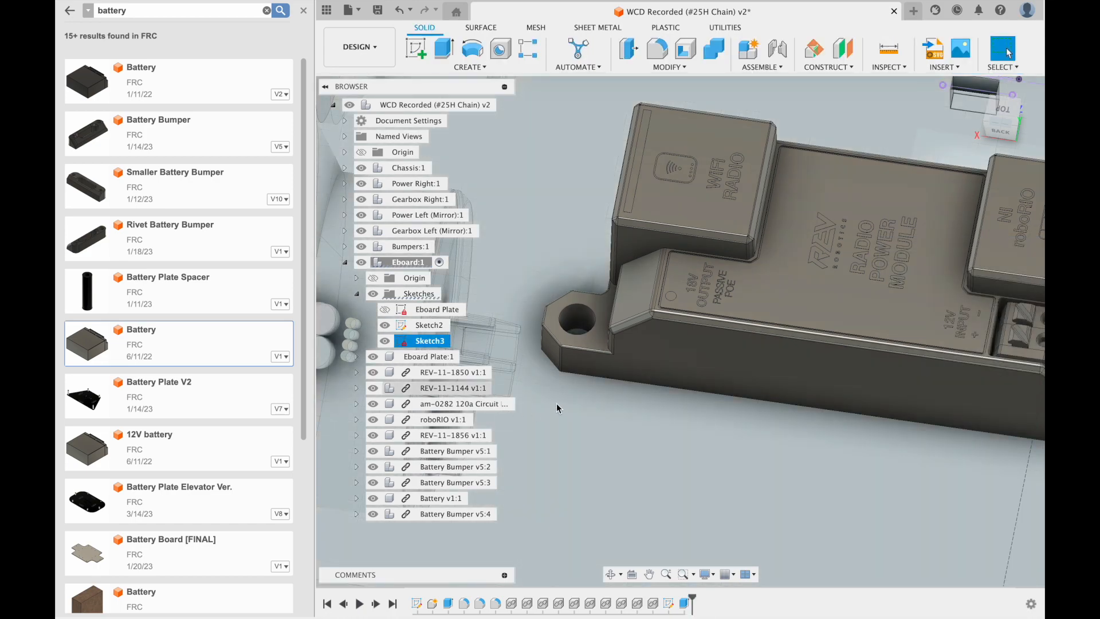
key("Delete")
Step: Reopen Sketch2, project the REV-11-1856's two 0.197 in mounting holes into it again and finish the sketch
double_click(425, 327)
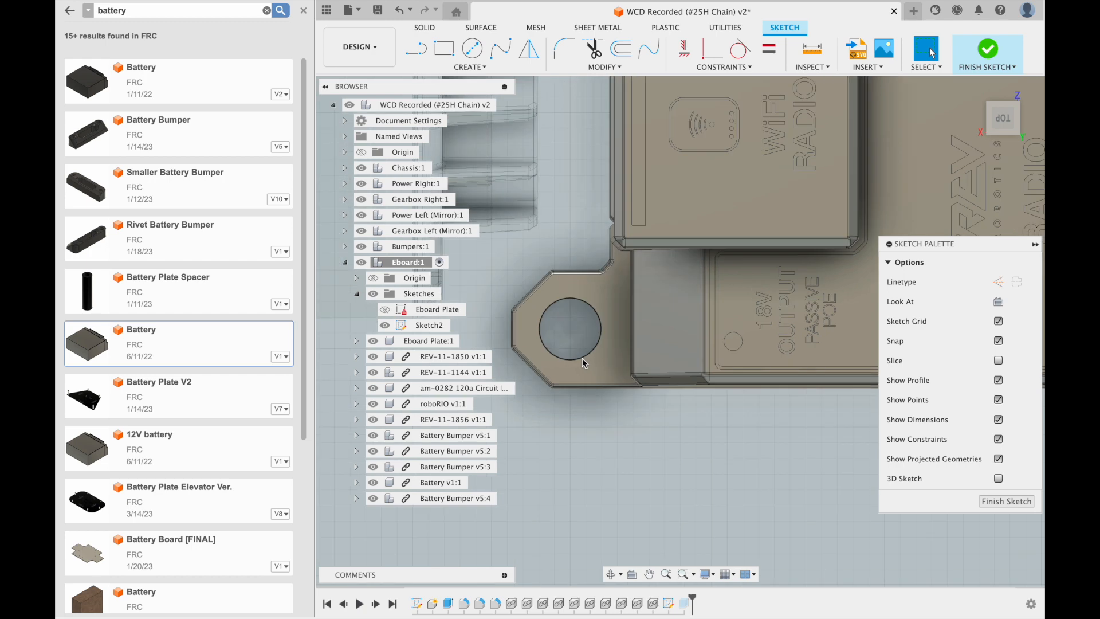
key("p")
left_click(591, 355)
scroll(590, 354, "down", 3)
middle_click_drag(688, 447, 296, 522)
scroll(716, 440, "up", 3)
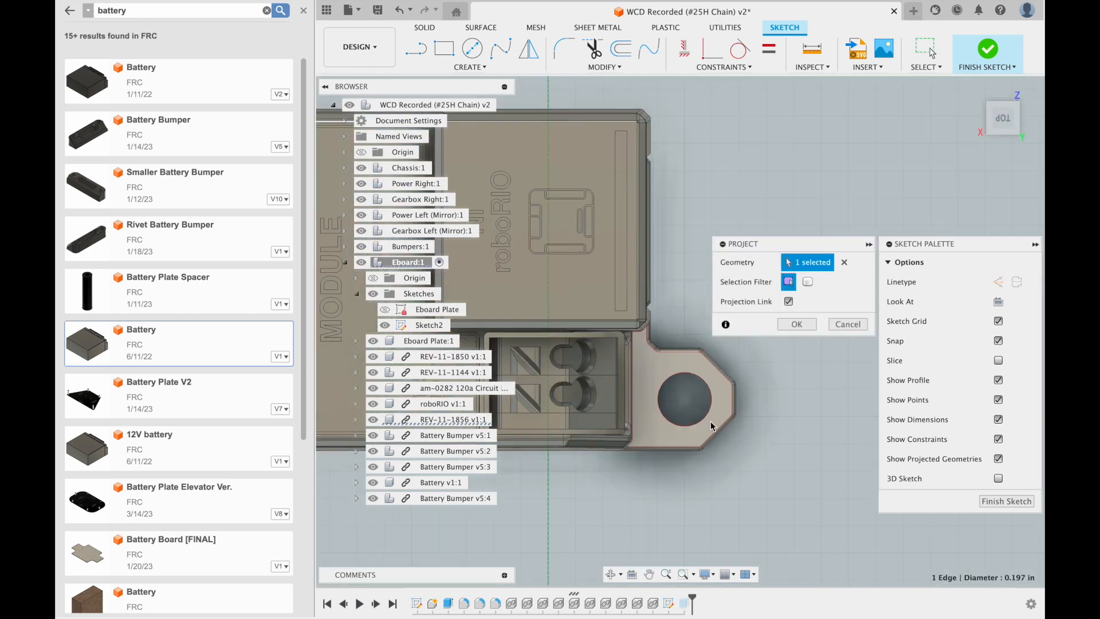
left_click(712, 400)
key("Return")
scroll(717, 437, "down", 10)
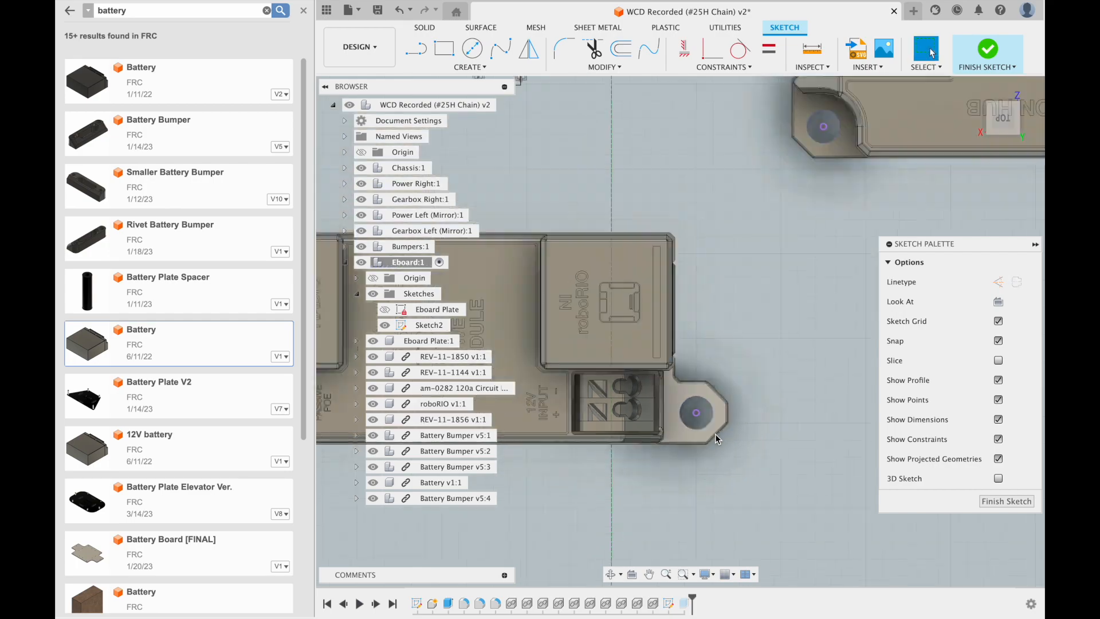
mouse_move(639, 246)
middle_mouse_down()
mouse_move(718, 193)
mouse_move(667, 403)
middle_mouse_up()
scroll(667, 403, "down", 5)
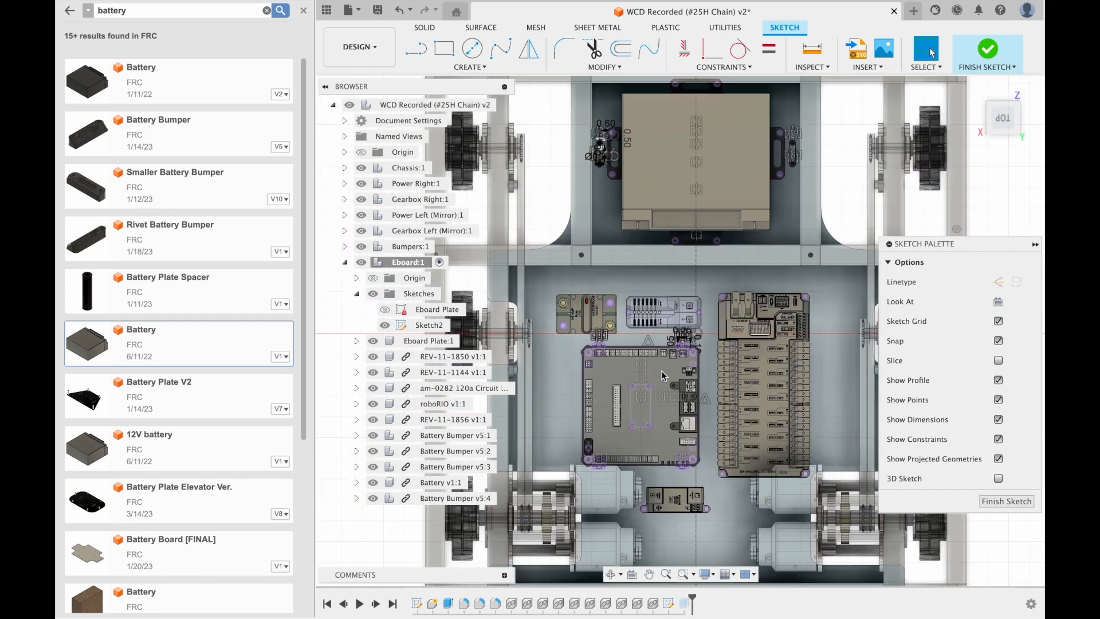
scroll(645, 285, "up", 6)
left_click(1013, 506)
Step: Hide the Eboard component's sketches, collapse its tree and view the whole drivetrain from below
scroll(589, 148, "up", 5)
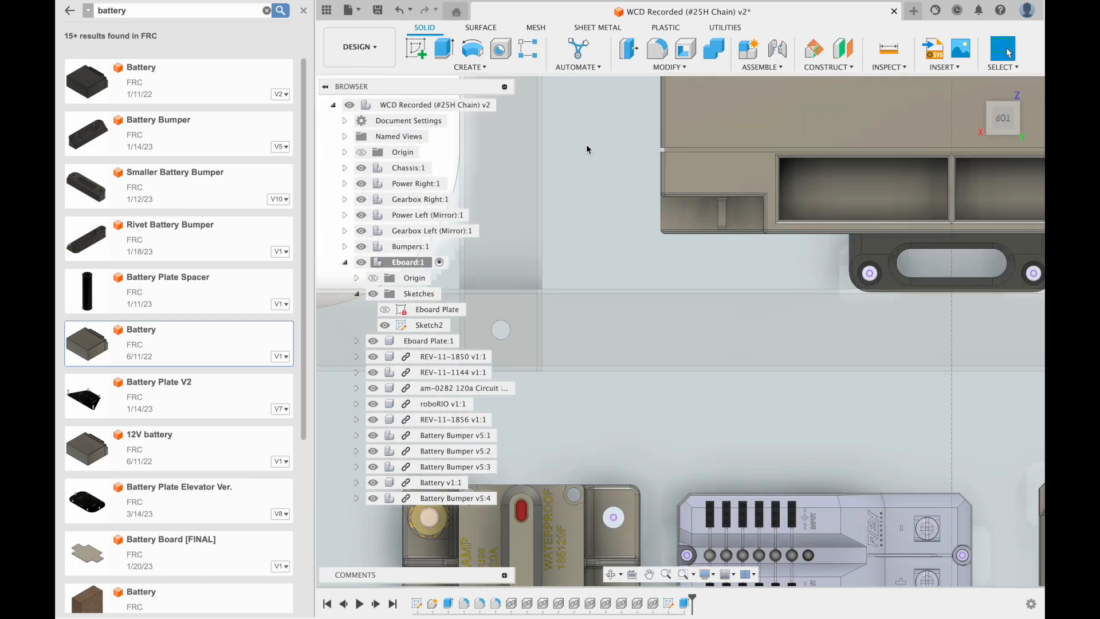
middle_click_drag(589, 147, 612, 243)
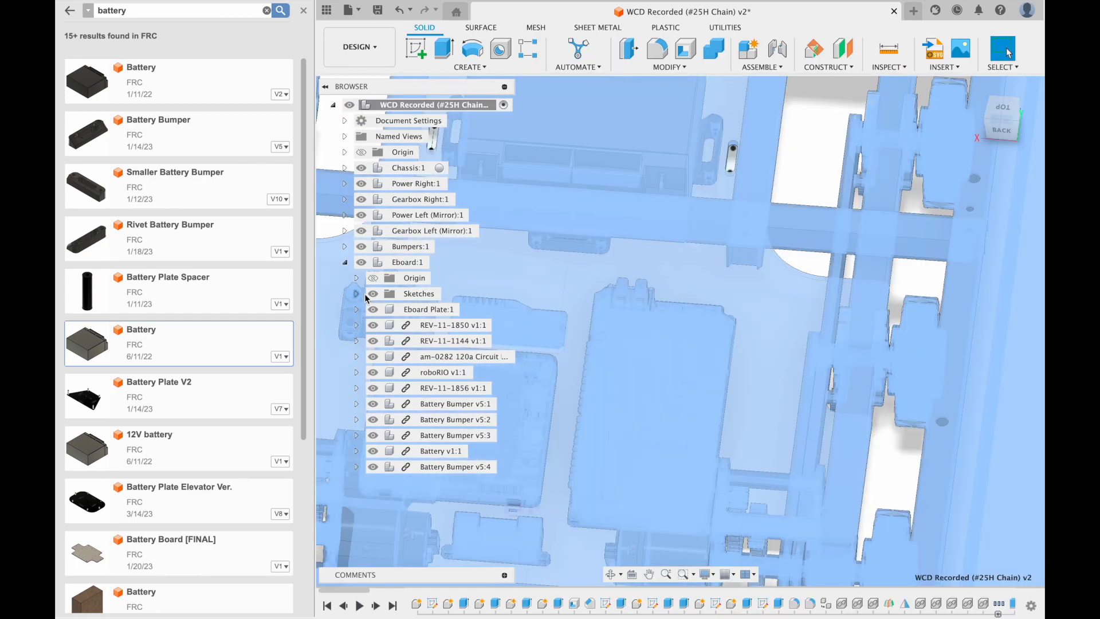
left_click(373, 295)
left_click(345, 263)
left_click(332, 105)
left_click(350, 142)
scroll(561, 379, "down", 5)
mouse_move(561, 390)
middle_mouse_down("shift")
mouse_move(607, 321)
mouse_move(609, 171)
middle_mouse_up("shift")
middle_click_drag(531, 140, 562, 233)
left_click(333, 105)
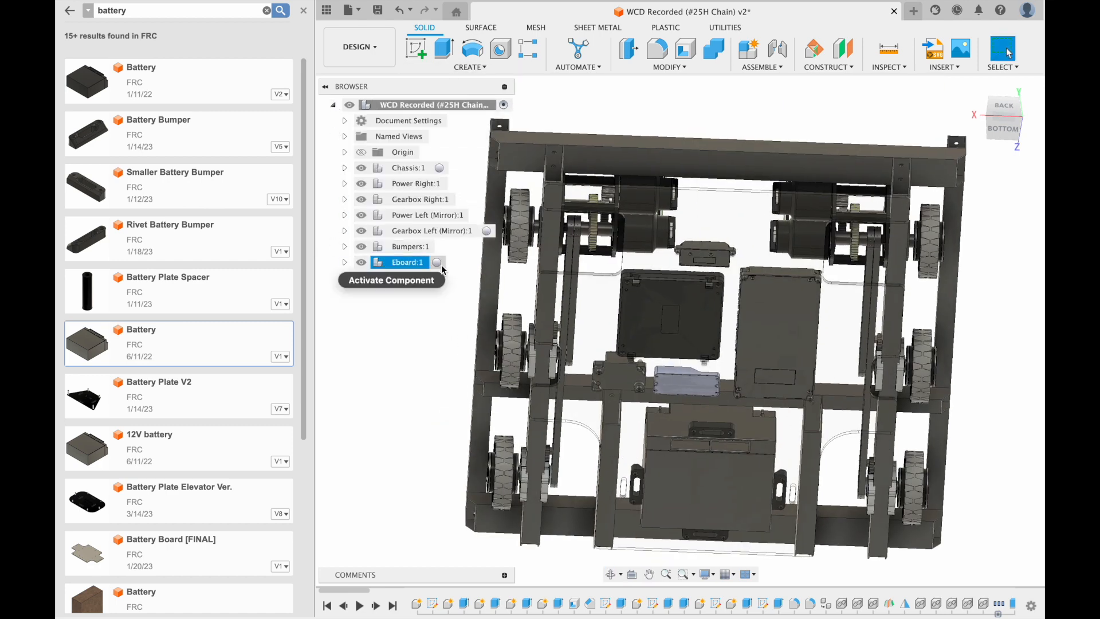
Step: Activate the Eboard component, start a sketch on the plate's underside and draw a 0.236 in circle near the corner above the gearbox
left_click(438, 263)
left_click(422, 54)
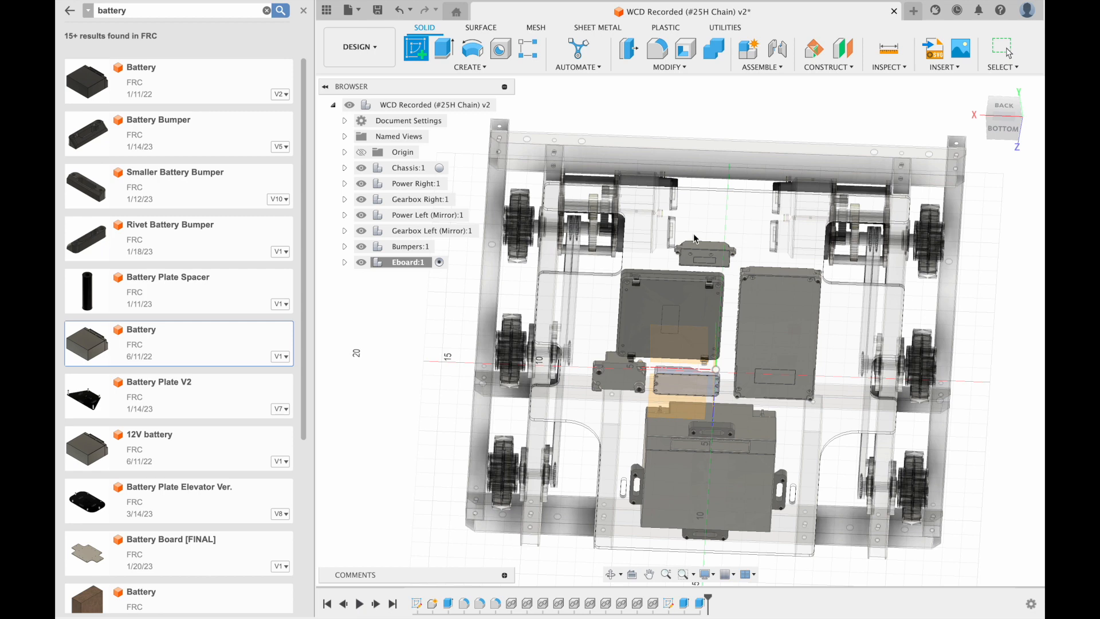
left_click(633, 195)
scroll(553, 245, "up", 6)
type("c")
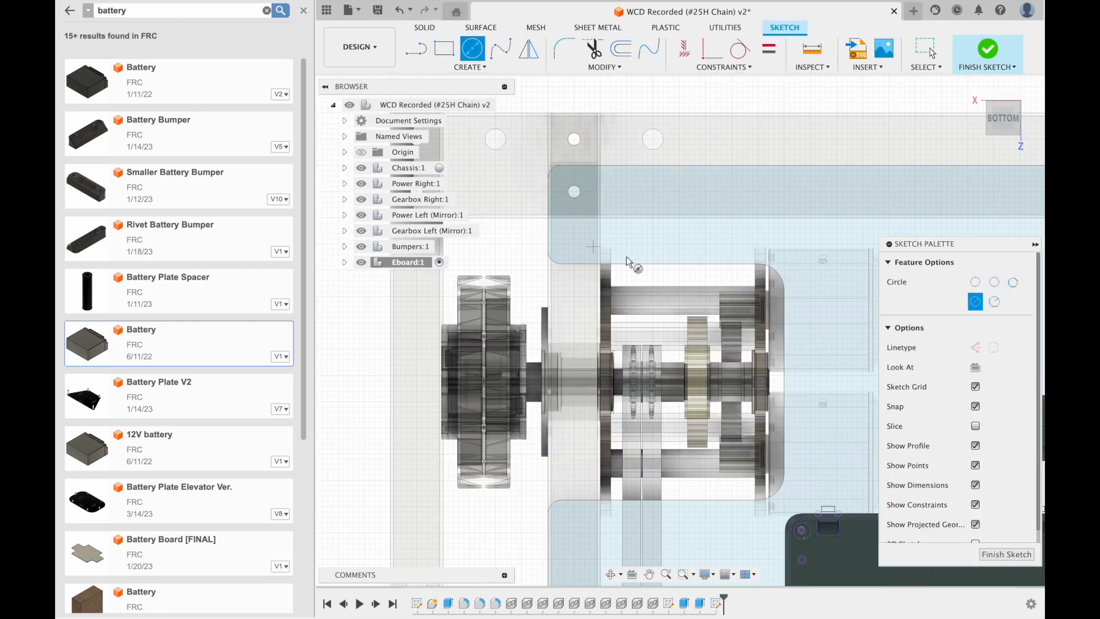
type("0.236")
key("Return")
Step: Dimension the circle's center 1.5 in from the plate's end edge and 0.5 in from its side edge
key("d")
left_click(574, 244)
left_click(584, 166)
left_click(632, 200)
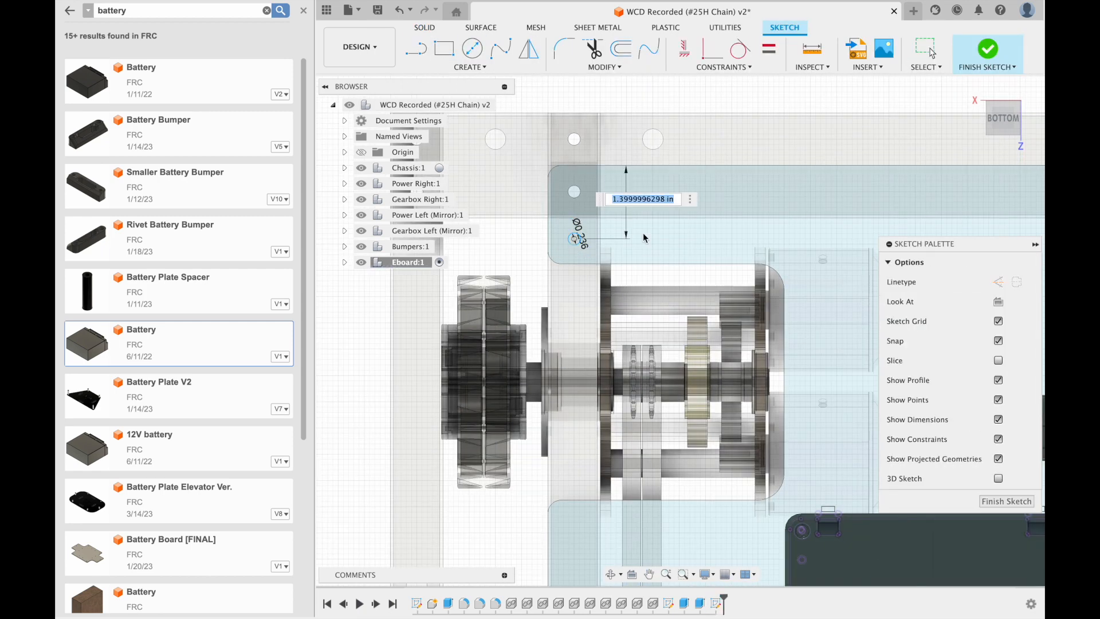
type("1.5")
key("Return")
type("0.5")
key("Return")
scroll(566, 249, "down", 4)
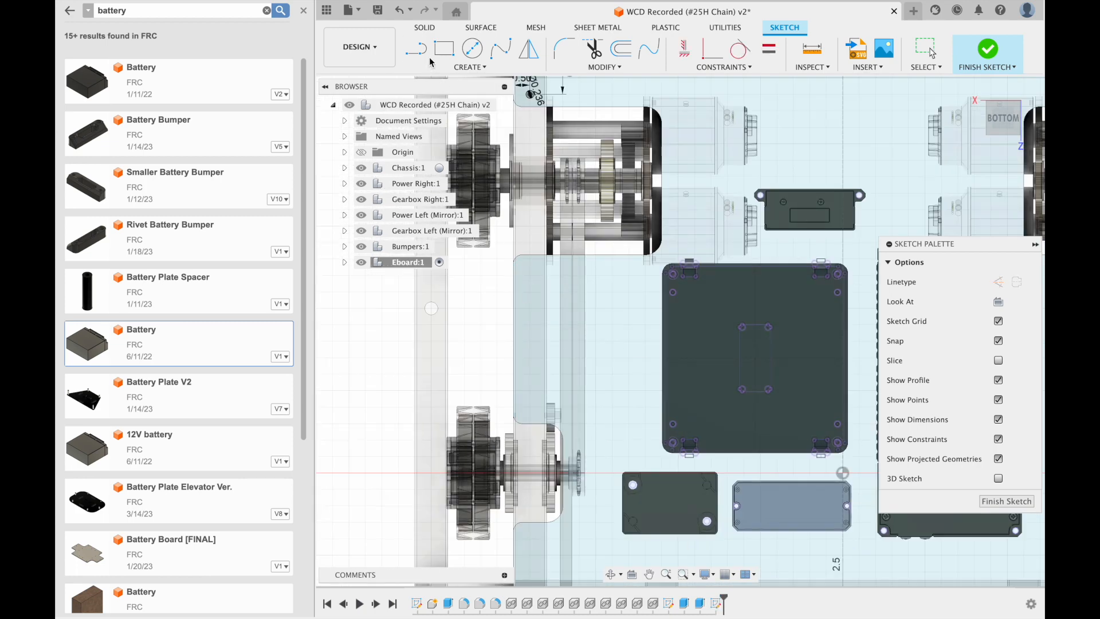
Step: Draw a construction line through the corner hole's center along the full plate side and dimension it 0.5 in from the side edge
scroll(596, 238, "down", 3)
scroll(607, 356, "up", 4)
mouse_move(596, 239)
middle_mouse_down()
mouse_move(622, 378)
mouse_move(546, 287)
middle_mouse_up()
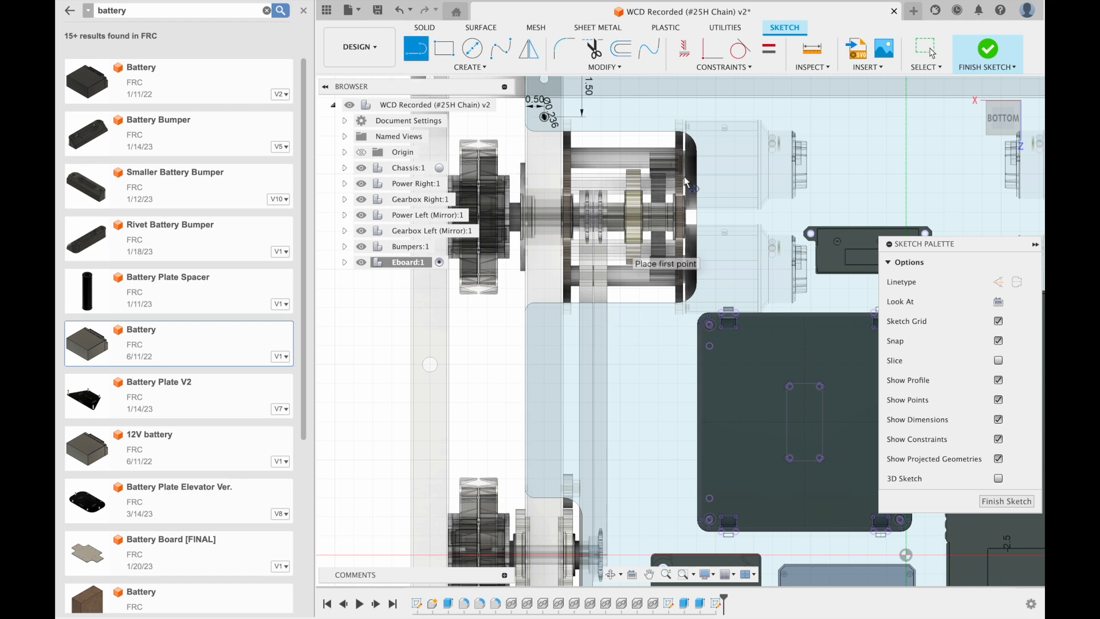
middle_click_drag(685, 177, 676, 290)
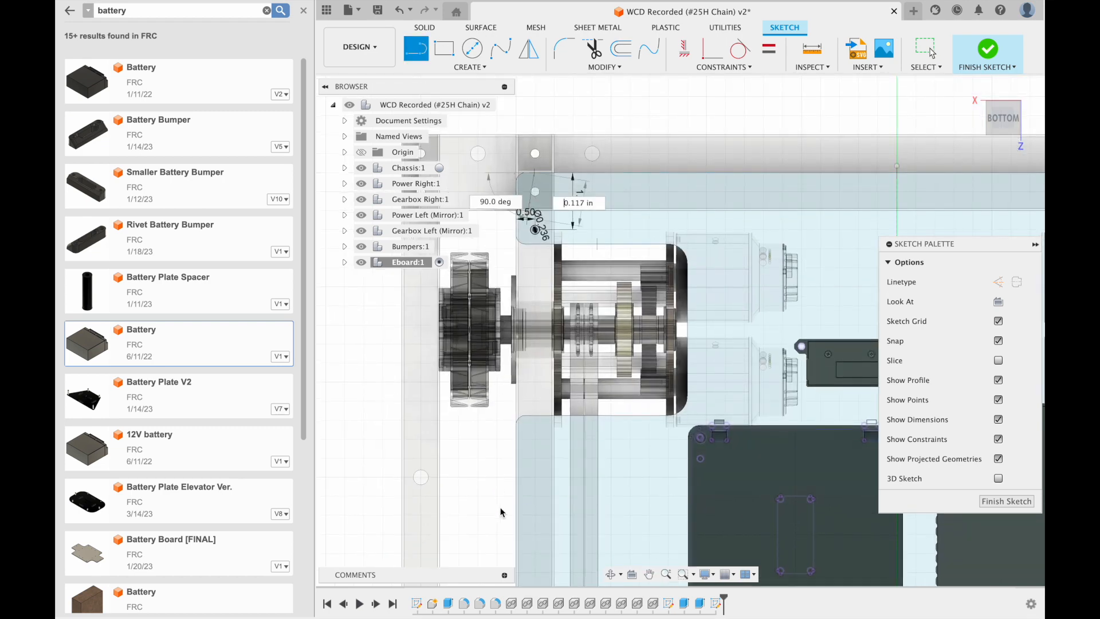
scroll(499, 490, "down", 4)
middle_click_drag(498, 489, 567, 229)
middle_click_drag(588, 440, 553, 242)
left_click(611, 222)
key("Escape")
scroll(610, 192, "up", 3)
middle_click_drag(611, 189, 524, 431)
type(".5")
key("Return")
scroll(602, 318, "down", 4)
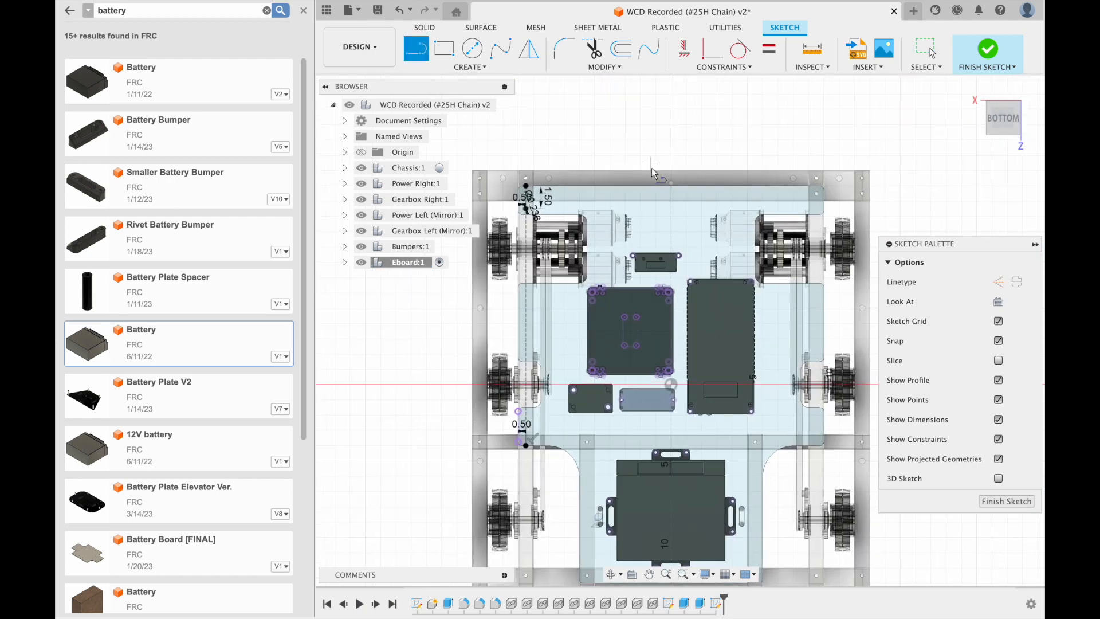
Step: Draw a construction centerline from the midpoint of the plate's gearbox-end edge to the midpoint of its battery-end edge
left_click(672, 188)
middle_click_drag(679, 538, 663, 347)
left_click(653, 393)
key("Escape")
left_click(657, 238)
key("x")
key("Escape")
Step: Draw three circles along the frame rail beside the battery, the first 0.236 in in diameter, and make them all equal
middle_click_drag(613, 153, 683, 169)
scroll(671, 307, "up", 3)
scroll(671, 358, "up", 5)
mouse_move(670, 358)
middle_mouse_down()
mouse_move(663, 287)
mouse_move(680, 268)
middle_mouse_up()
scroll(680, 268, "down", 4)
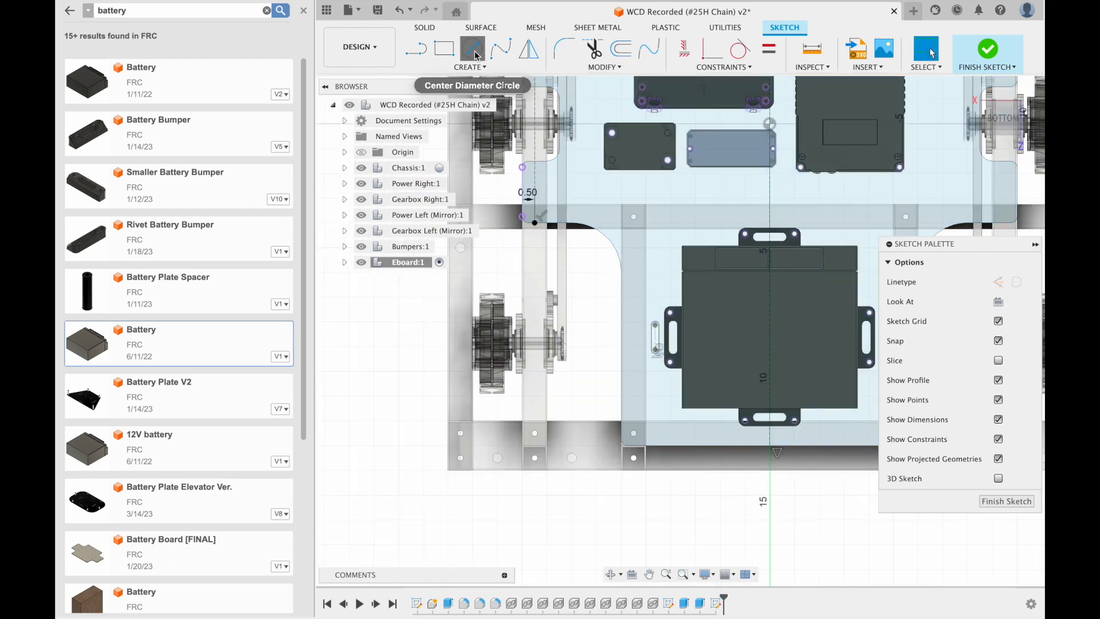
left_click(473, 51)
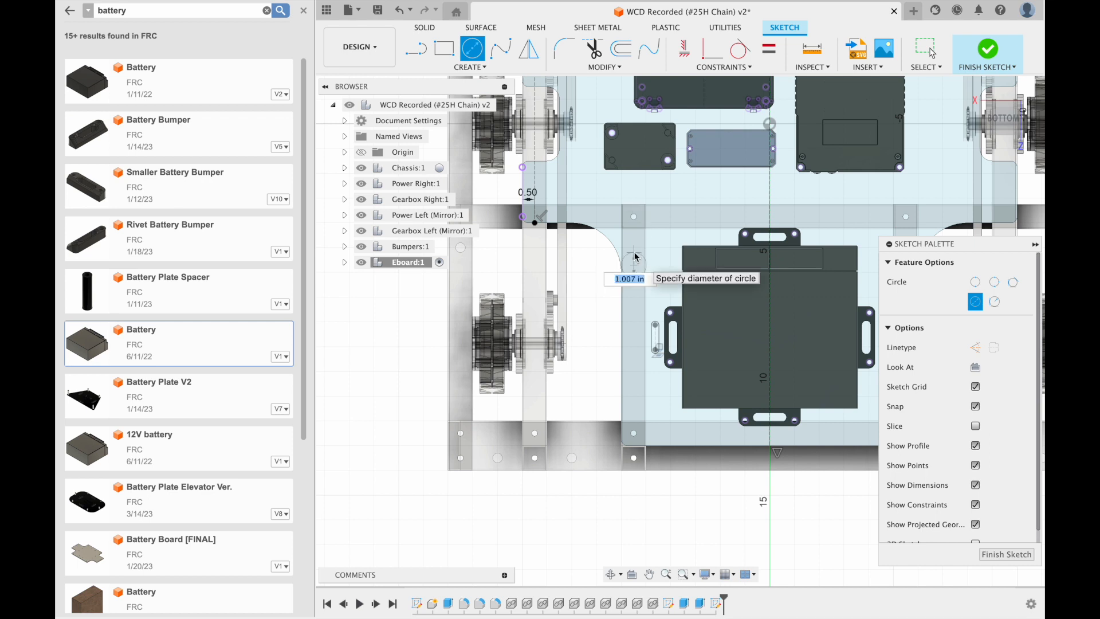
scroll(636, 258, "up", 3)
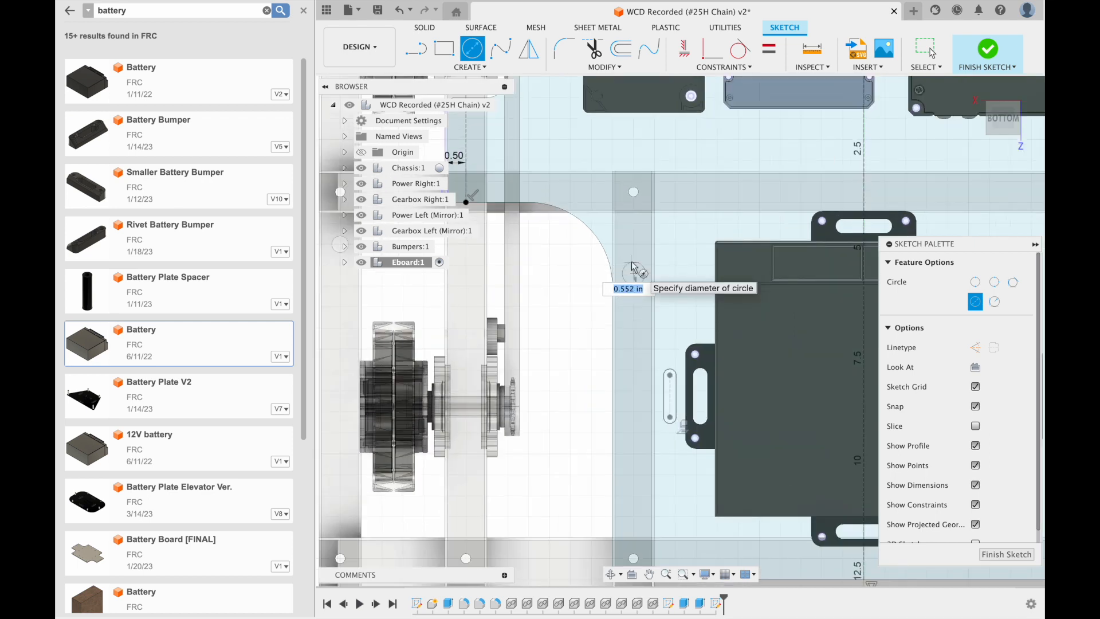
key("Return")
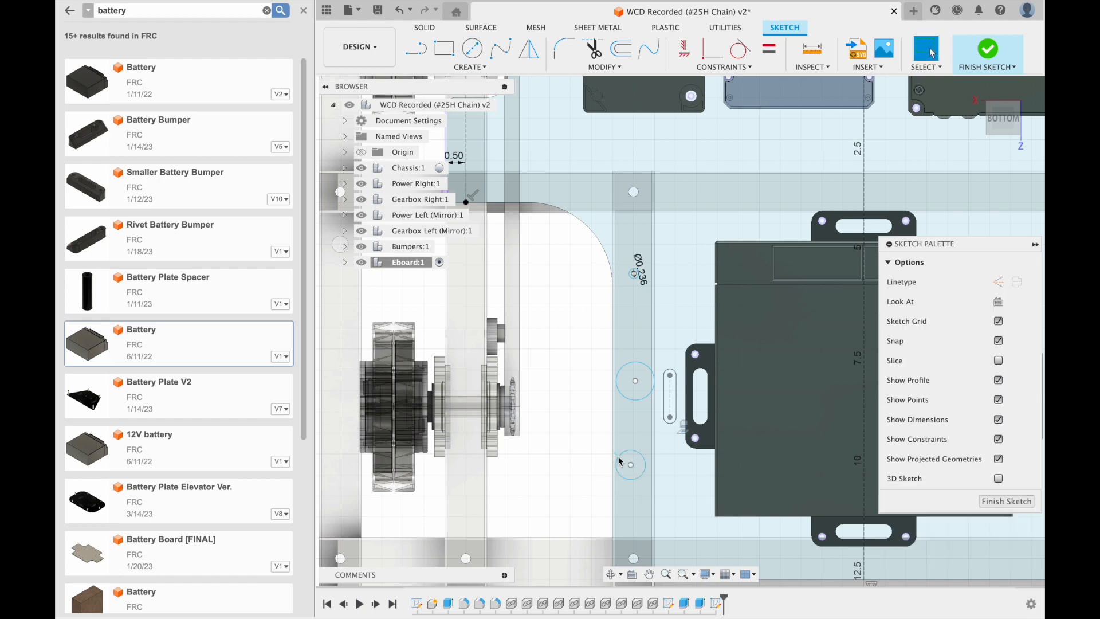
key("Escape")
scroll(625, 419, "up", 4)
key("super+a")
left_click(769, 50)
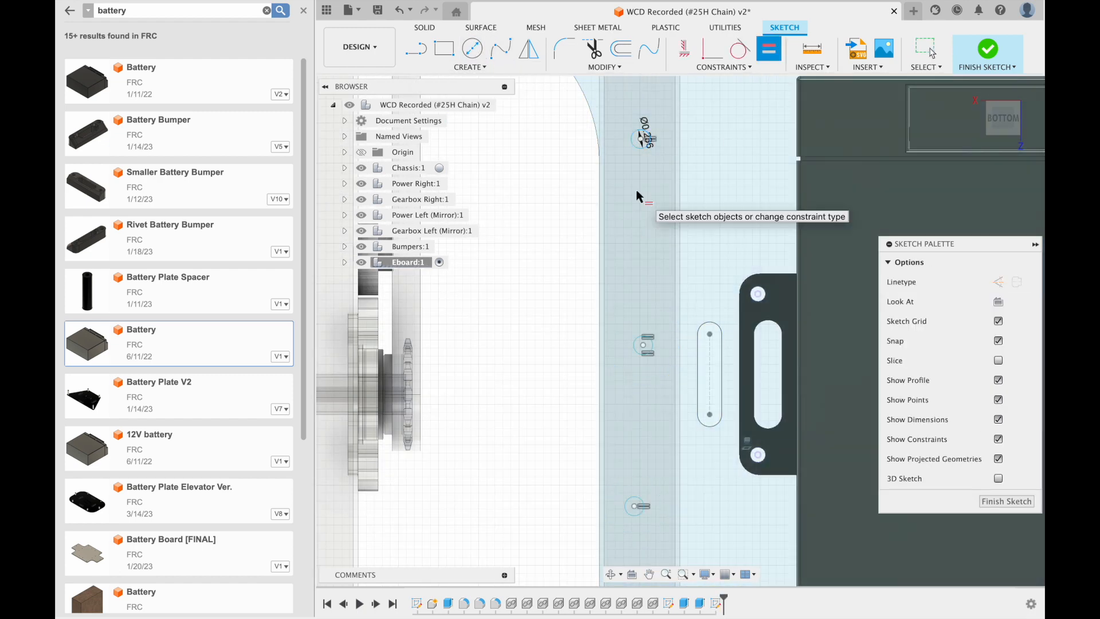
Step: Dimension the three circles beside the battery 2.5 in, 7.5 in and 5 in from the plate's battery-end edge
scroll(643, 261, "down", 3)
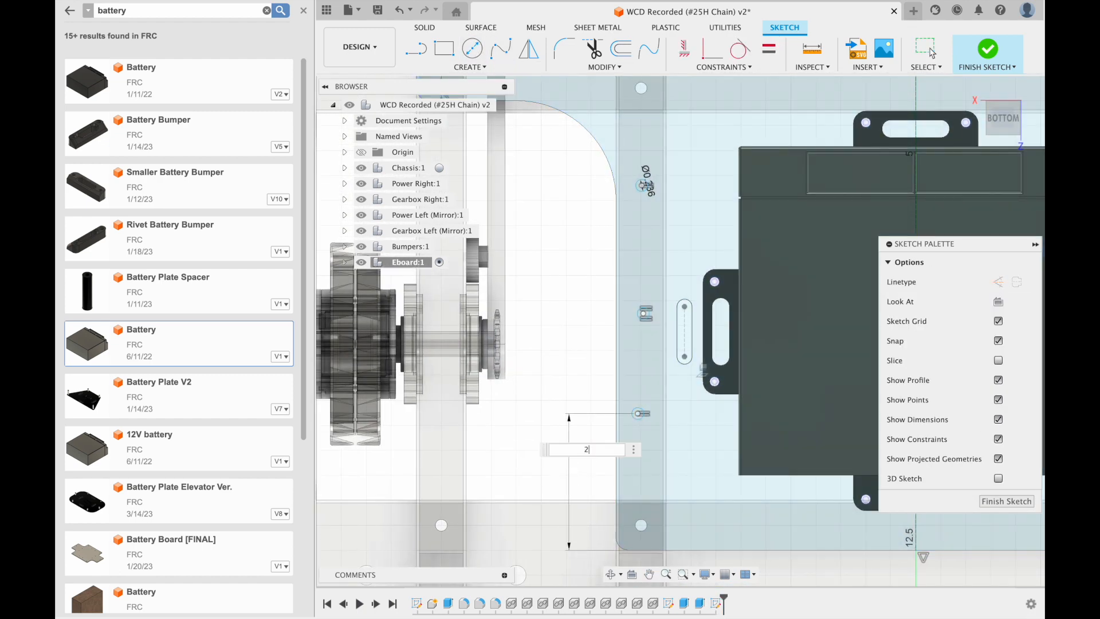
type(".5")
key("Return")
scroll(619, 138, "down", 2)
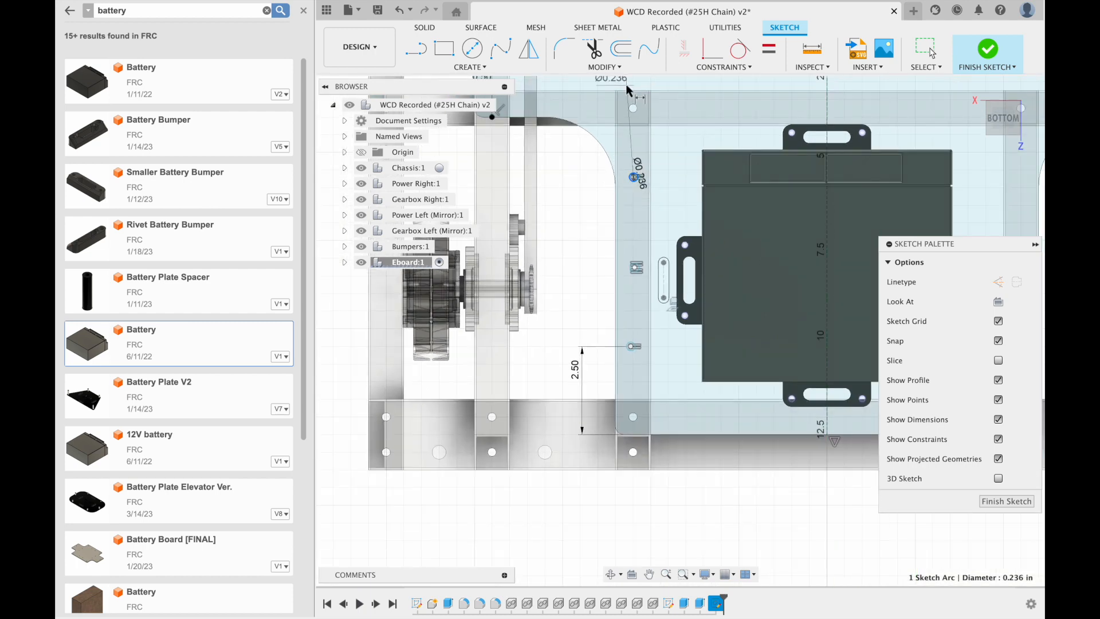
left_click(674, 435)
type("7.5")
key("Return")
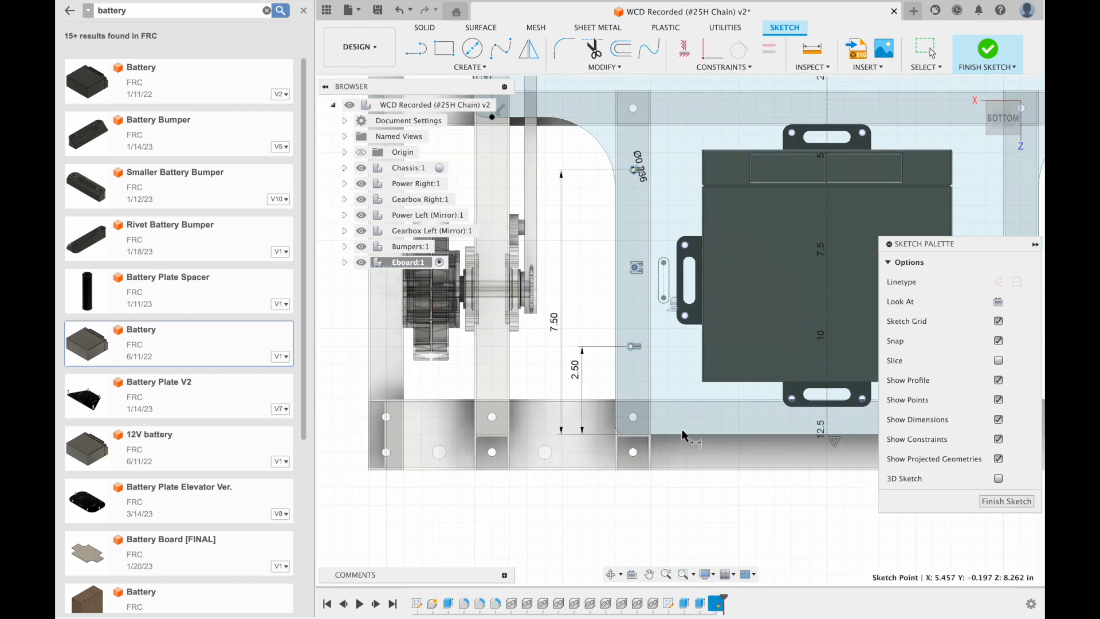
left_click(578, 270)
type("5")
key("Return")
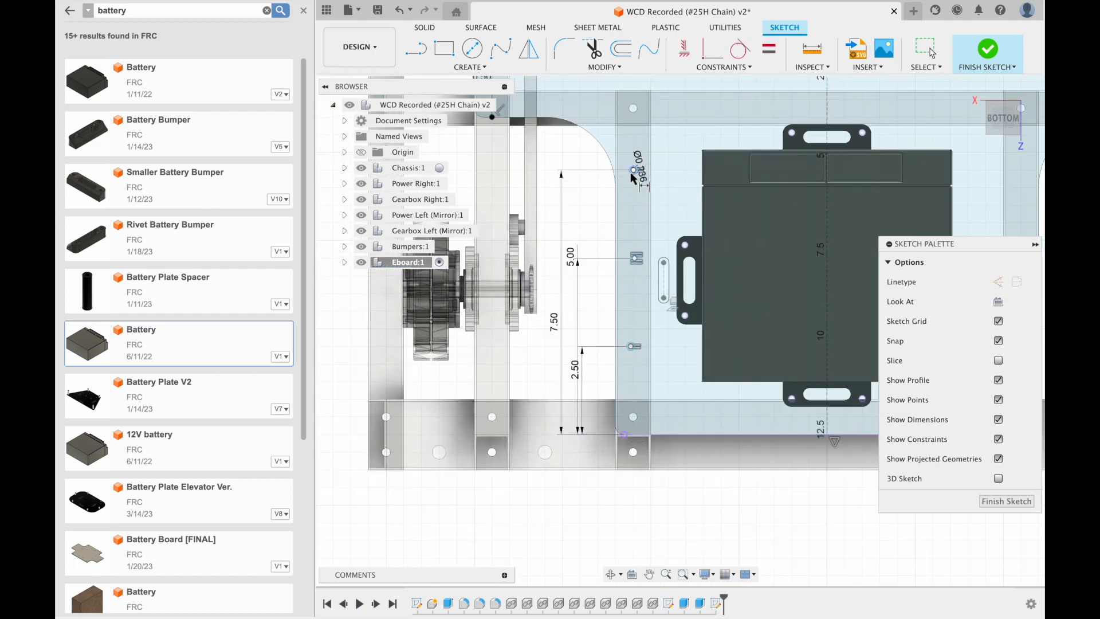
Step: Join the three circle centers with a vertical construction line and dimension it 0.5 in from the plate's side edge
key("l")
scroll(631, 172, "up", 3)
middle_click_drag(634, 546, 634, 325)
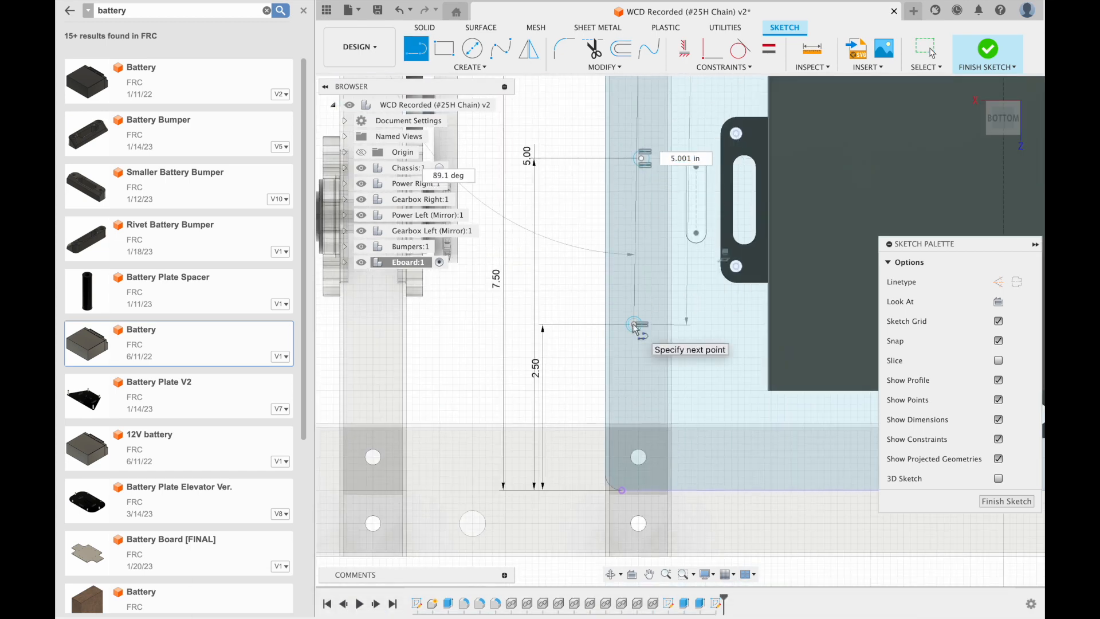
left_click(636, 188, "shift")
key("shift+c")
key("shift+h")
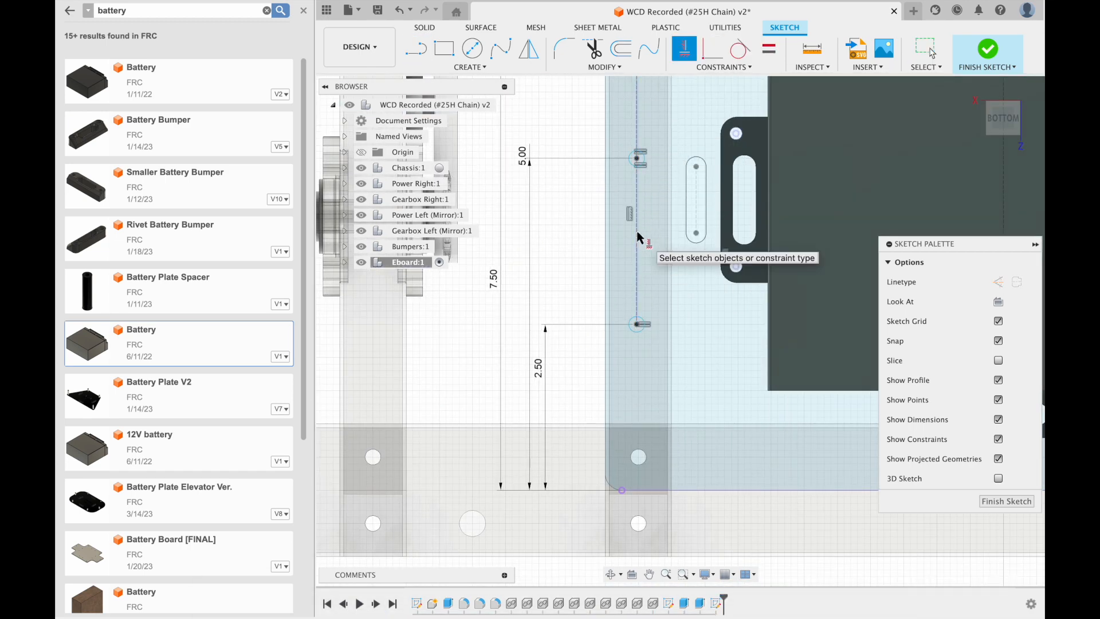
left_click(637, 232)
left_click(637, 256)
key("Escape")
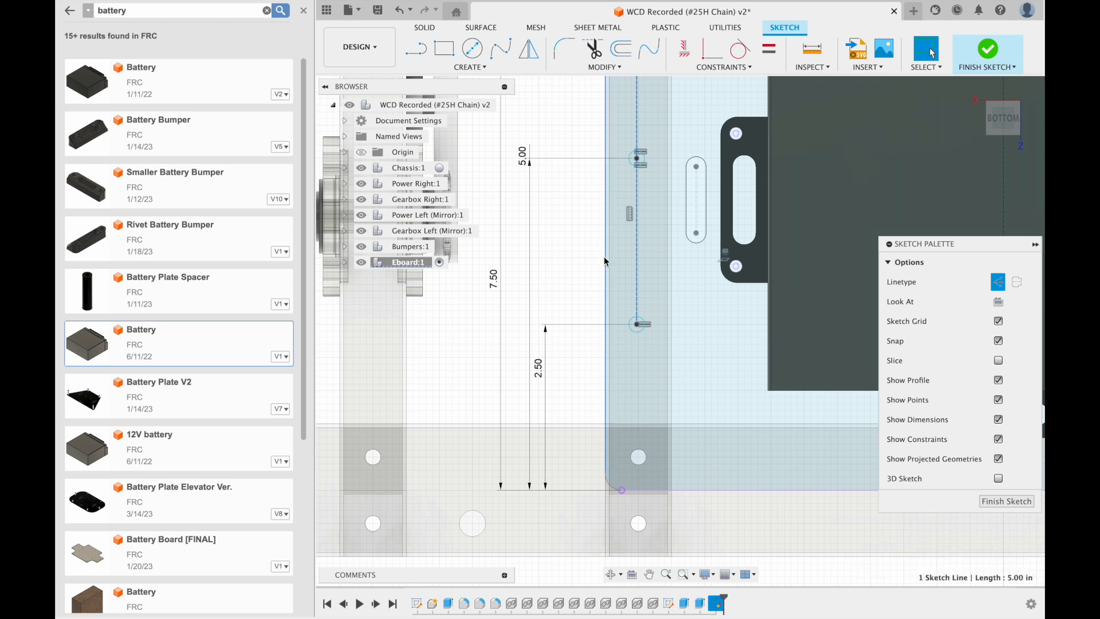
key("Return")
scroll(636, 309, "down", 6)
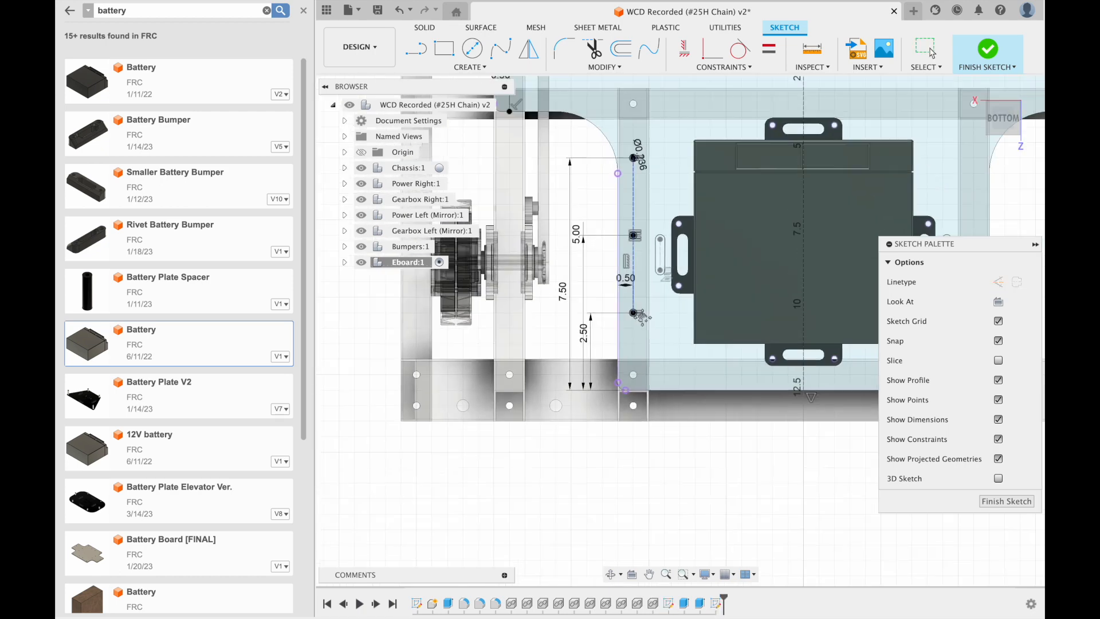
Step: Draw five circles centered on the side construction line, three between the gearbox and middle wheel and two beyond that wheel
middle_click_drag(636, 309, 651, 476)
scroll(570, 147, "up", 4)
key("c")
left_click(603, 248)
left_click(617, 261)
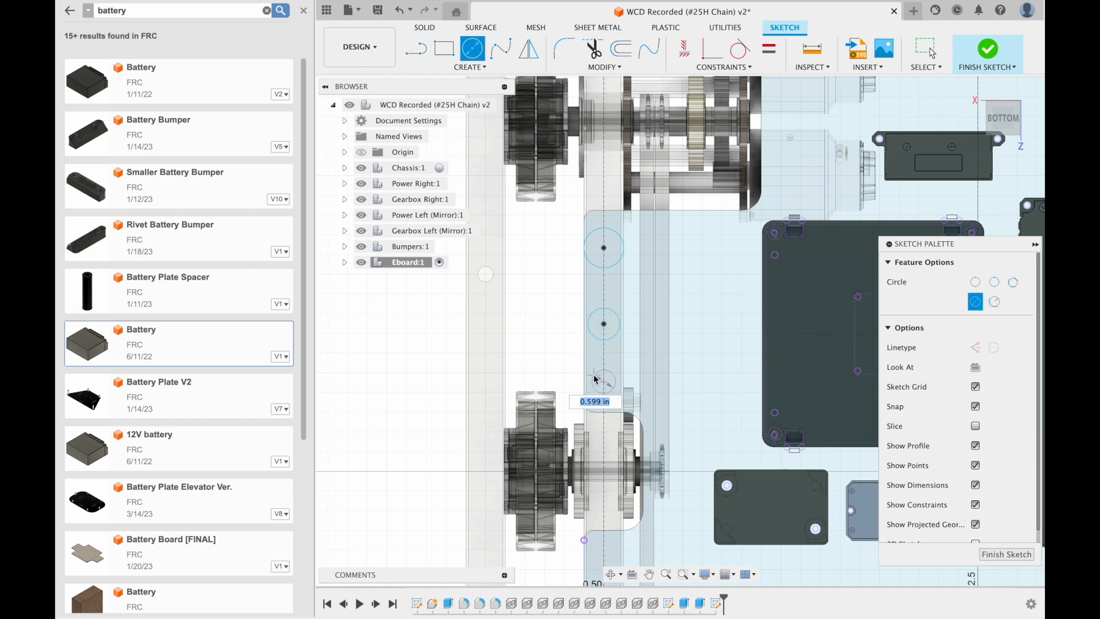
middle_click_drag(597, 550, 619, 436)
left_click(617, 456)
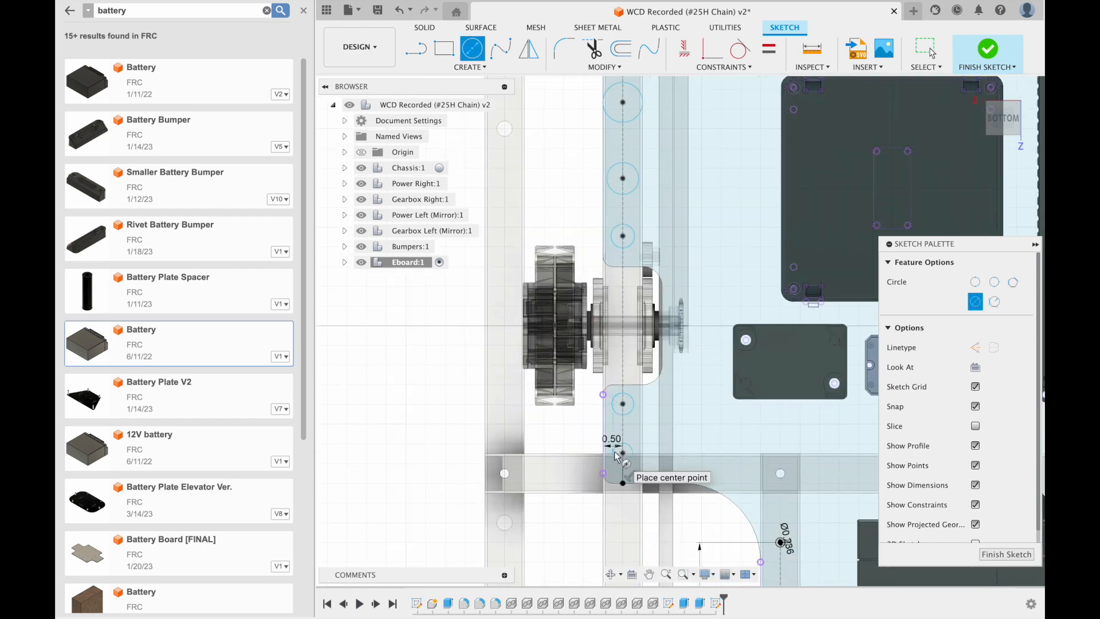
Step: Make the five side circles equal to the 0.236 in corner circle
key("Escape")
left_click(632, 453)
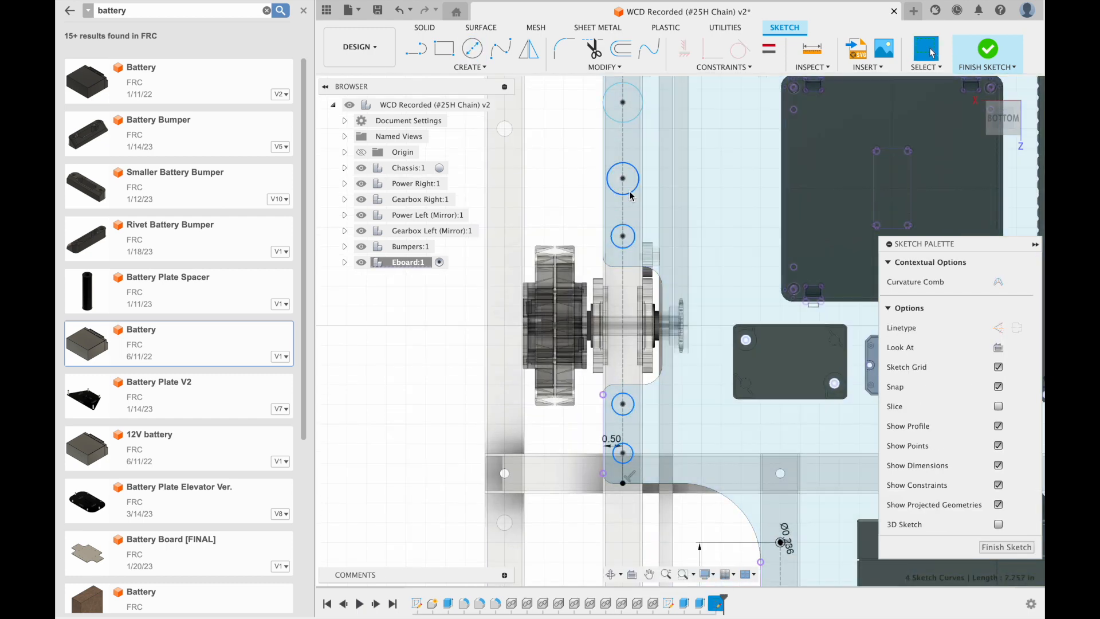
left_click(637, 116, "shift")
scroll(637, 116, "down", 3)
middle_click_drag(637, 115, 624, 359)
scroll(645, 262, "up", 4)
left_click(769, 48)
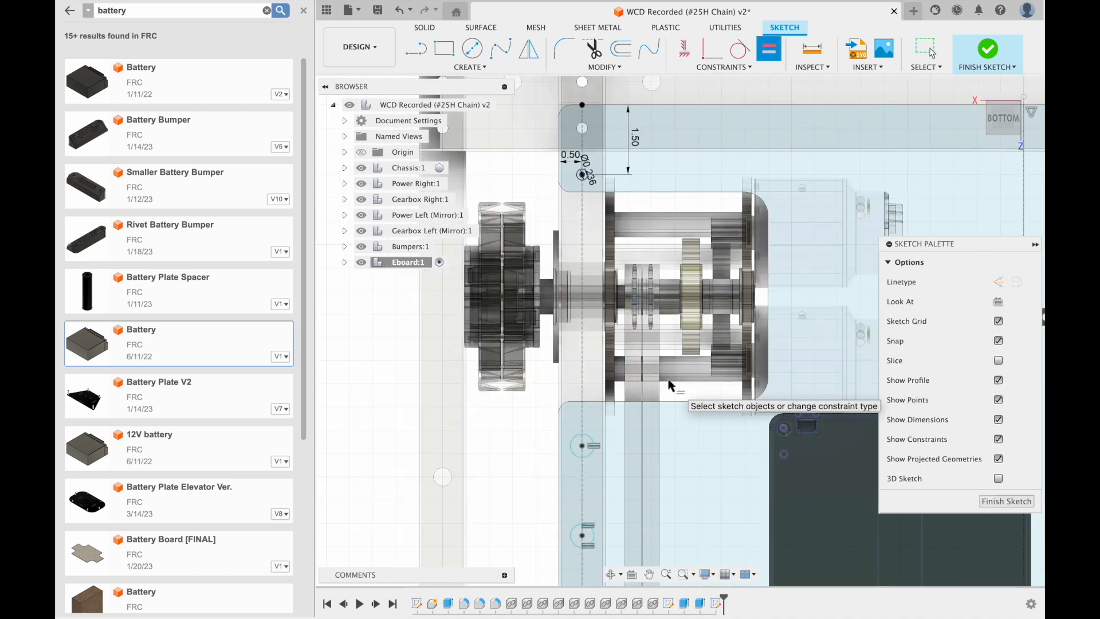
scroll(630, 384, "up", 5)
key("Escape")
Step: Dimension the two circles beyond the middle wheel 0.5 in from that plate section's lower and upper edges
scroll(597, 289, "down", 5)
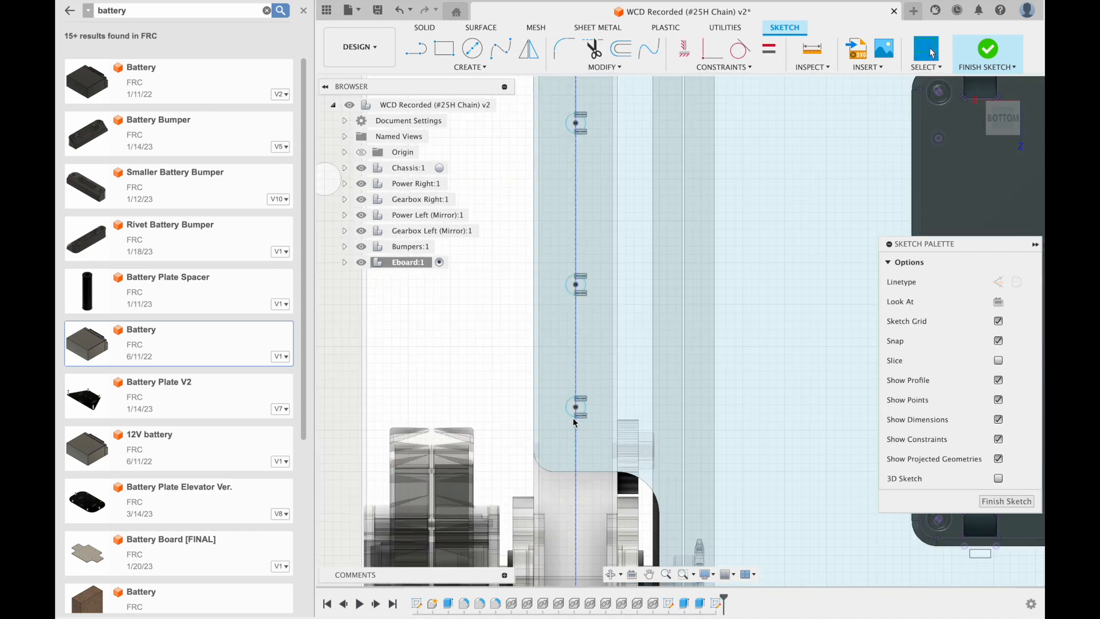
scroll(577, 467, "up", 5)
left_click(579, 458)
left_click(613, 516, "shift")
key("d")
left_click(491, 451)
type("0.5")
key("Return")
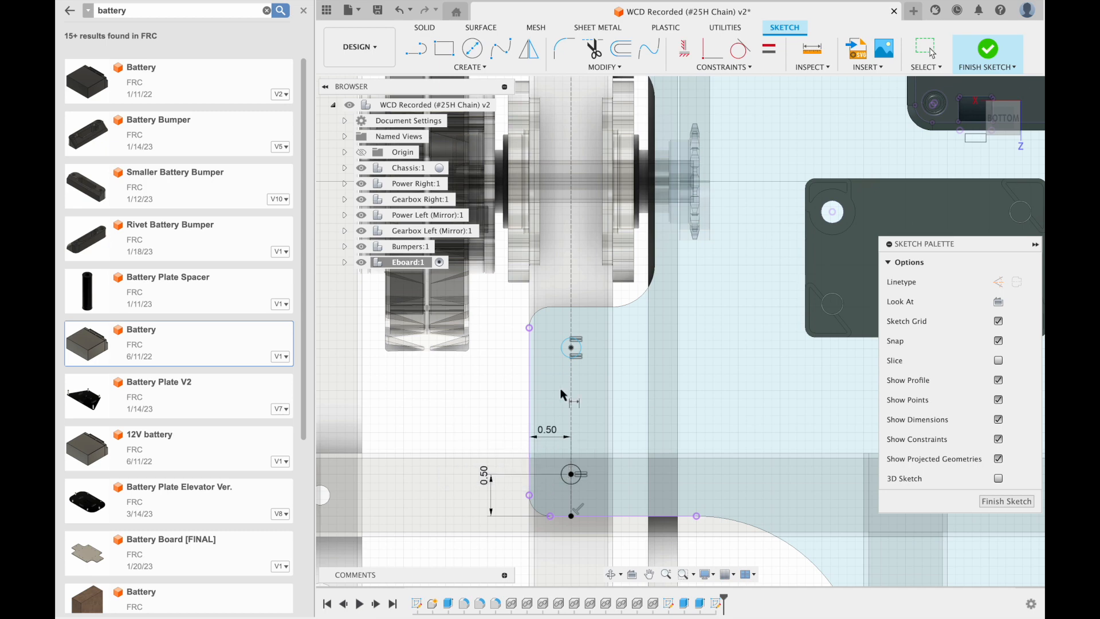
left_click(572, 357)
left_click(579, 308)
left_click(508, 328)
type("0.5")
key("Return")
Step: Dimension the lowest and middle circles between gearbox and middle wheel 0.5 in and 2.5 in from that section's lower edge
scroll(576, 321, "down", 5)
left_click(592, 350)
left_click(582, 396)
left_click(540, 350)
type("0.5")
key("Return")
left_click(592, 267)
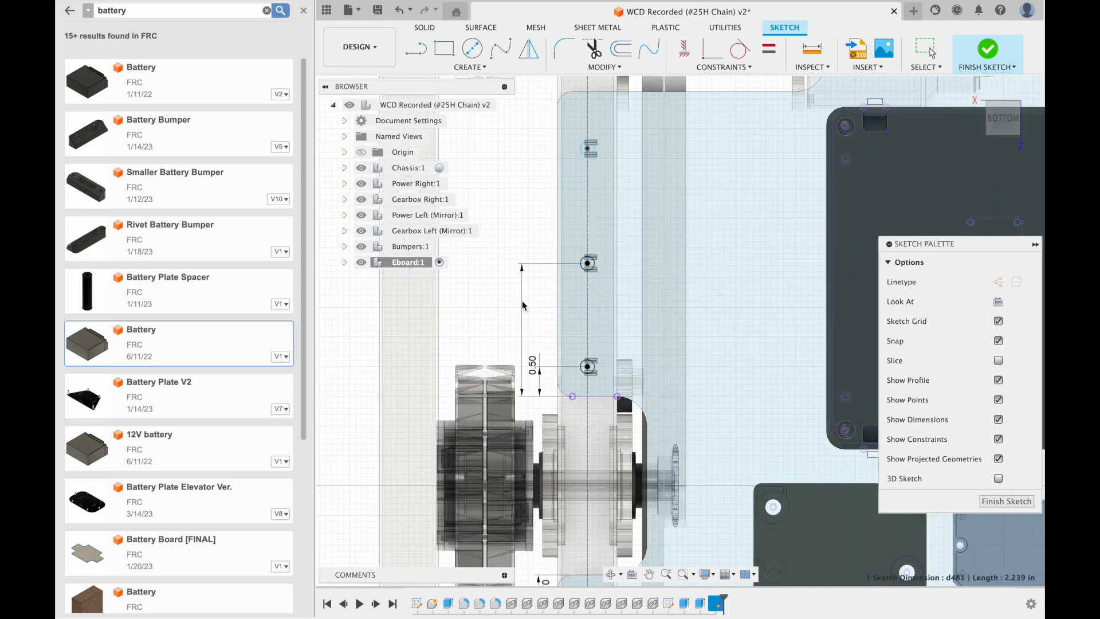
left_click(523, 305)
type("2.5")
key("Return")
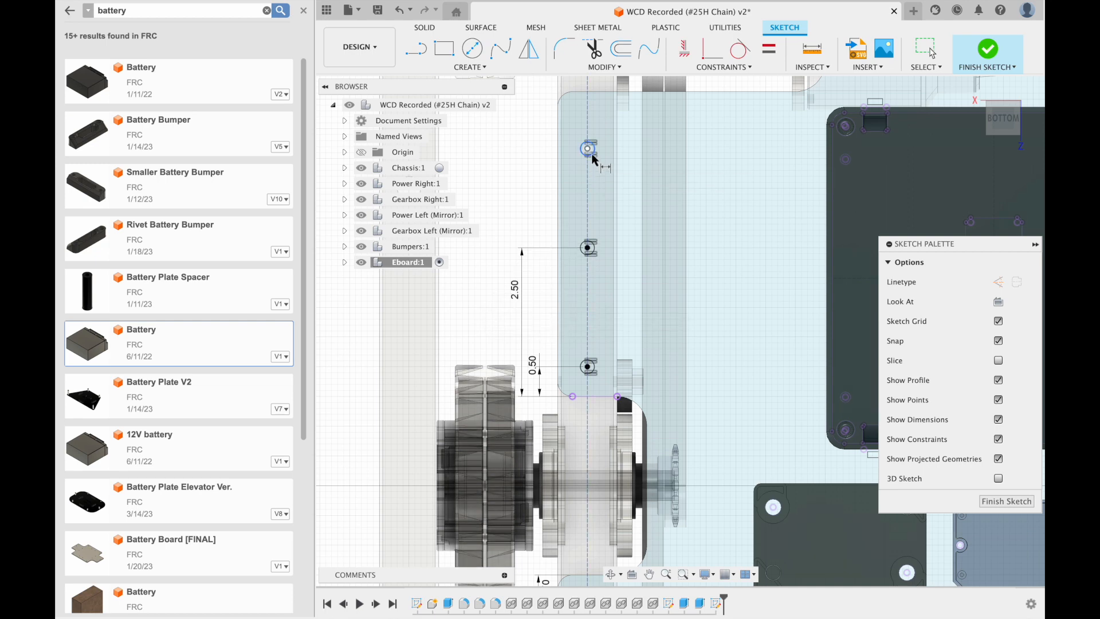
Step: Dimension the uppermost circle of the section between gearbox and middle wheel 0.5 in from its upper edge
left_click(599, 91)
left_click(539, 130)
type("0.5")
Step: Try a distance of 3 in for the middle circle from the section's lower edge
double_click(515, 289)
type("3")
key("Return")
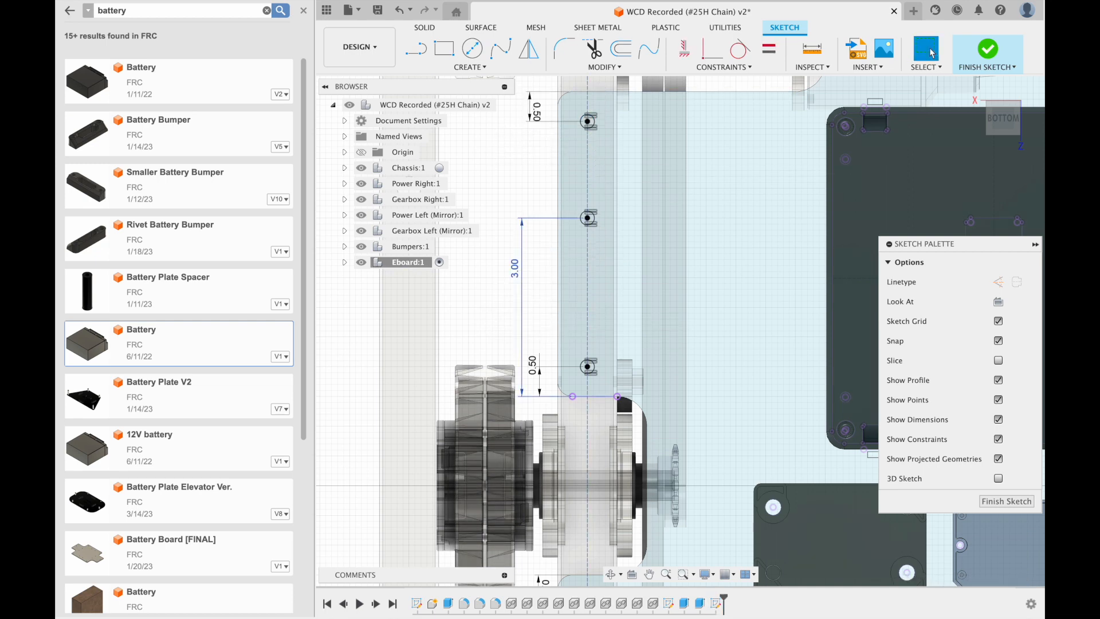
Step: Mirror all the fastening-hole circles on the side rail and beside the battery about the plate's construction centerline
scroll(593, 172, "down", 5)
middle_click_drag(593, 172, 562, 284)
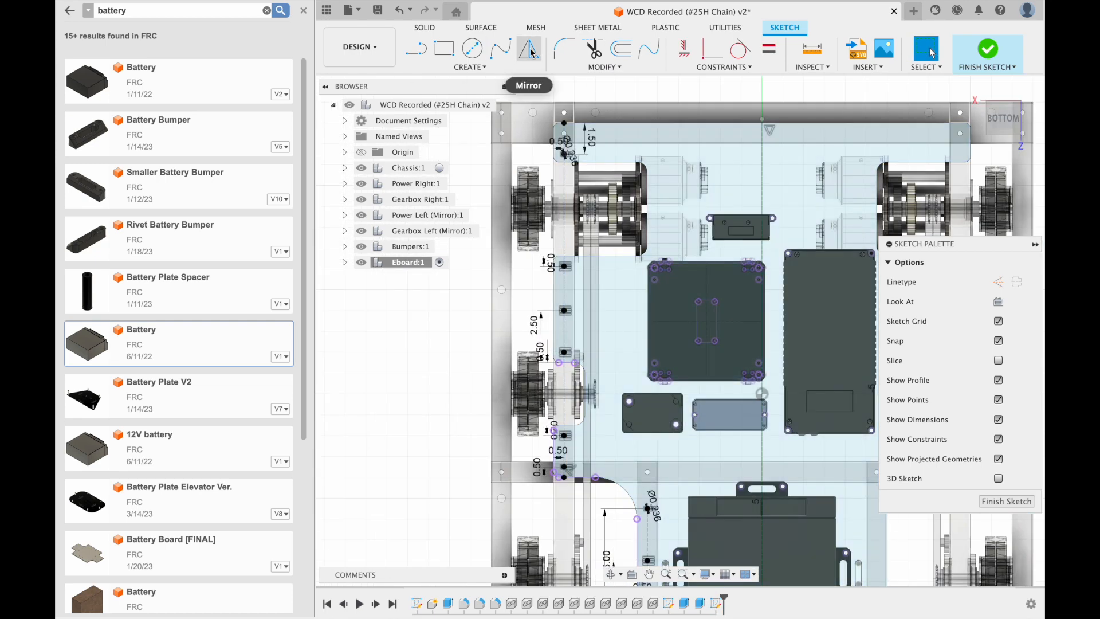
left_click(528, 49)
scroll(557, 144, "up", 8)
left_click(575, 194)
middle_click_drag(573, 539, 599, 143)
left_click(597, 188)
middle_click_drag(596, 451, 583, 252)
left_click(583, 252)
left_click(585, 501)
middle_click_drag(589, 510, 567, 264)
left_click(600, 314)
left_click(568, 262)
scroll(567, 275, "down", 5)
middle_click_drag(530, 359, 401, 313)
scroll(628, 390, "up", 3)
left_click(629, 395)
middle_click_drag(628, 147, 619, 388)
left_click(619, 388)
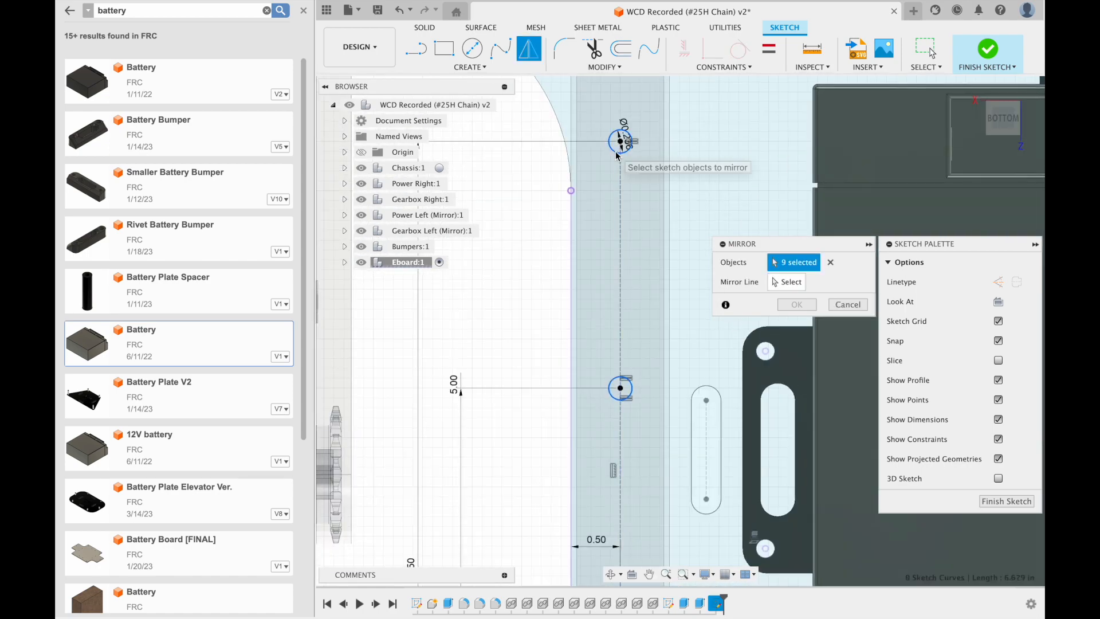
left_click(619, 142)
scroll(636, 321, "down", 8)
left_click(787, 282)
scroll(744, 235, "down", 5)
left_click(797, 305)
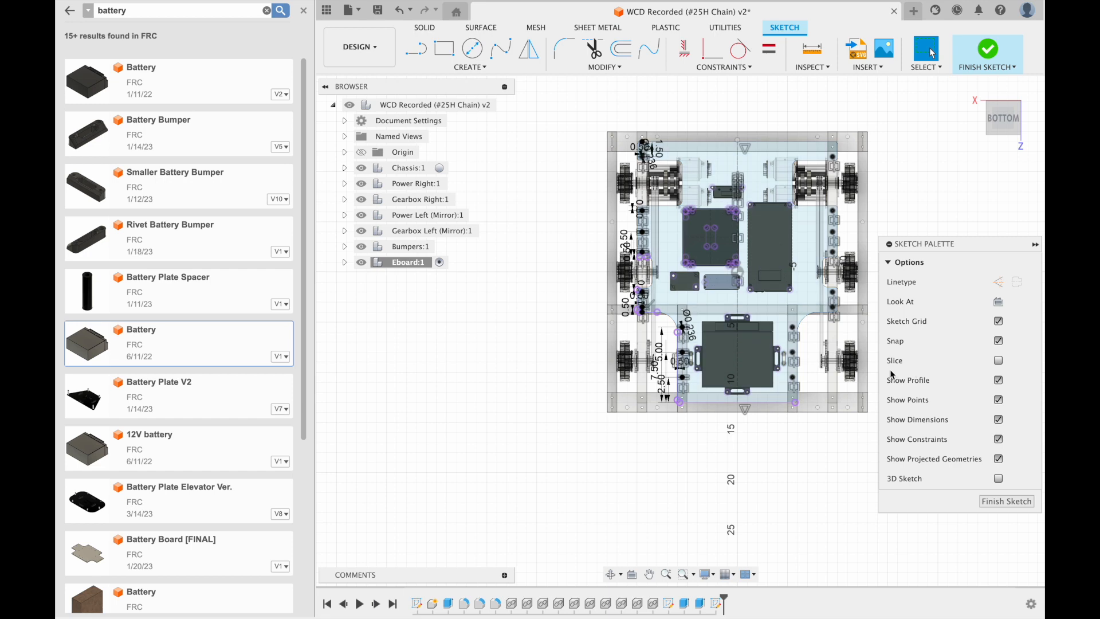
Step: Finish the sketch and show only the fastening-hole sketch, Sketch4, among the Eboard component's sketches
left_click(1007, 502)
left_click(373, 295)
left_click(385, 326)
left_click(385, 341)
Step: Start an Extrude with the original fastening-hole circles along the dimensioned side rail and beside the battery as profiles
scroll(648, 155, "up", 8)
left_click(561, 165)
scroll(561, 166, "up", 3)
middle_click_drag(599, 197, 623, 96)
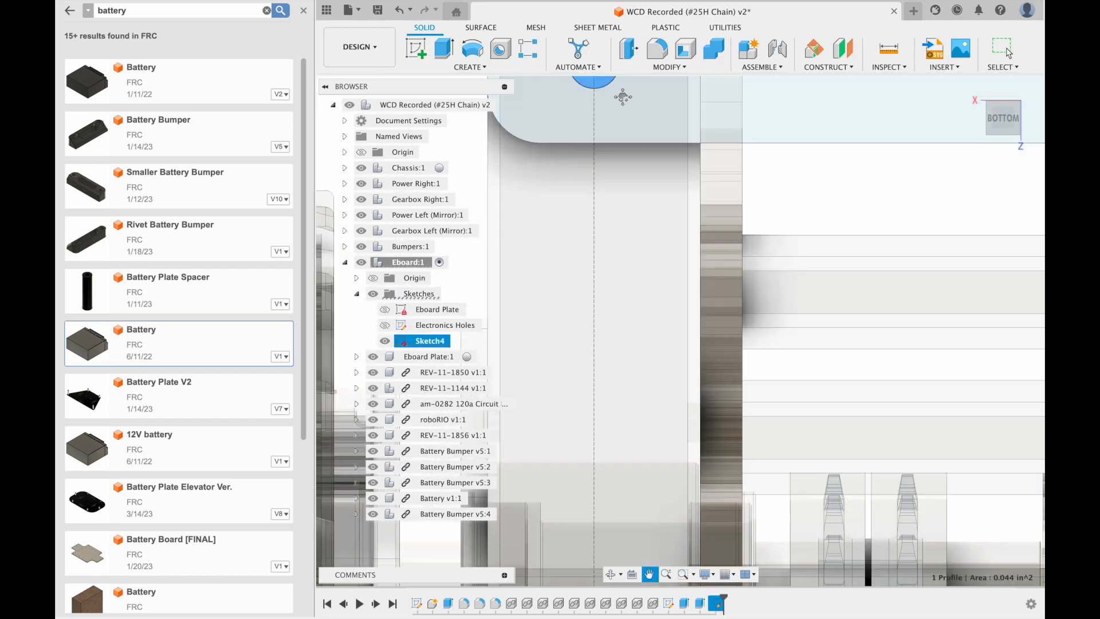
scroll(556, 247, "down", 5)
key("e")
left_click(572, 298)
middle_click_drag(571, 297, 568, 101)
left_click(567, 370)
middle_click_drag(567, 370, 581, 109)
left_click(573, 353)
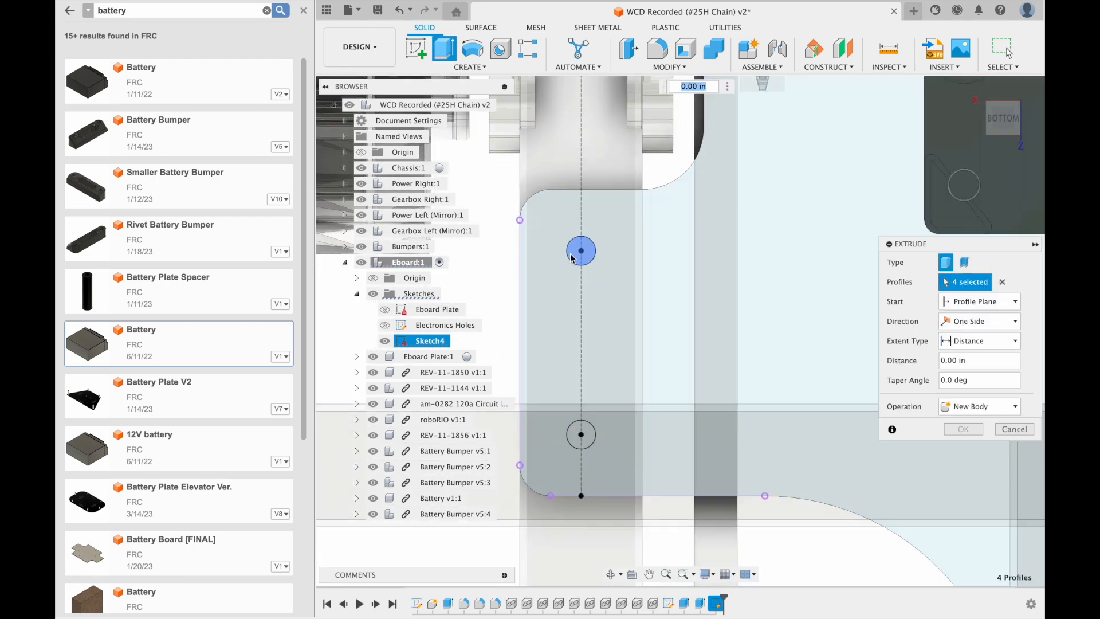
left_click(572, 257)
left_click(576, 433)
scroll(573, 404, "down", 5)
middle_click_drag(573, 410, 576, 80)
left_click(808, 484)
left_click(809, 199)
Step: Add the mirrored fastening-hole circles along the opposite side rail to the Extrude profiles
scroll(791, 212, "down", 8)
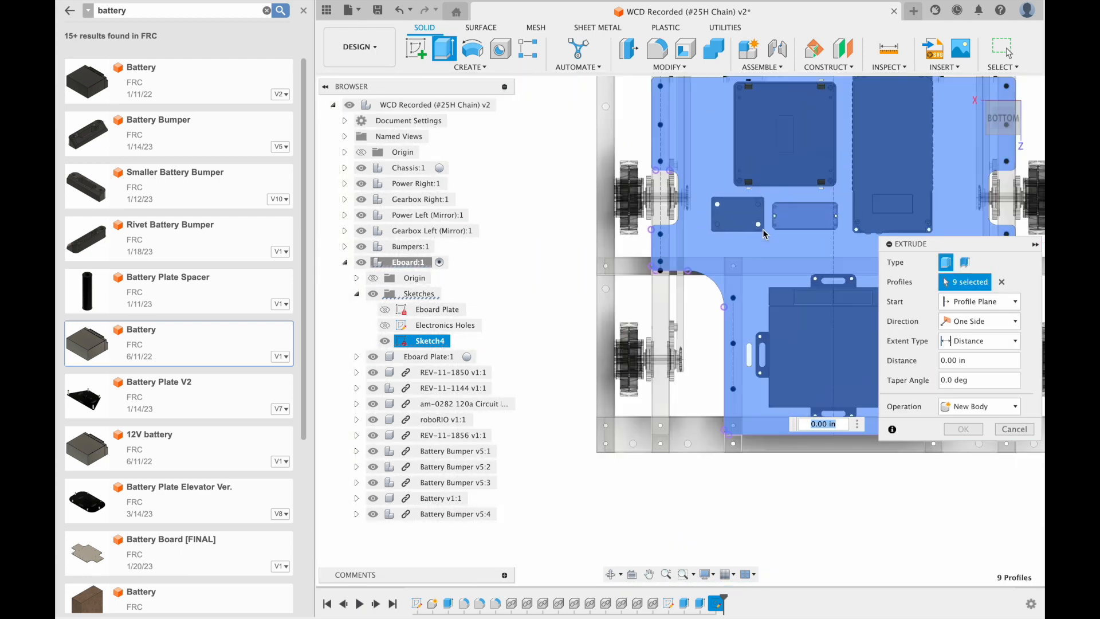
scroll(745, 270, "up", 8)
left_click(737, 162)
left_click(737, 268)
middle_click_drag(742, 393, 725, 265)
left_click(709, 344)
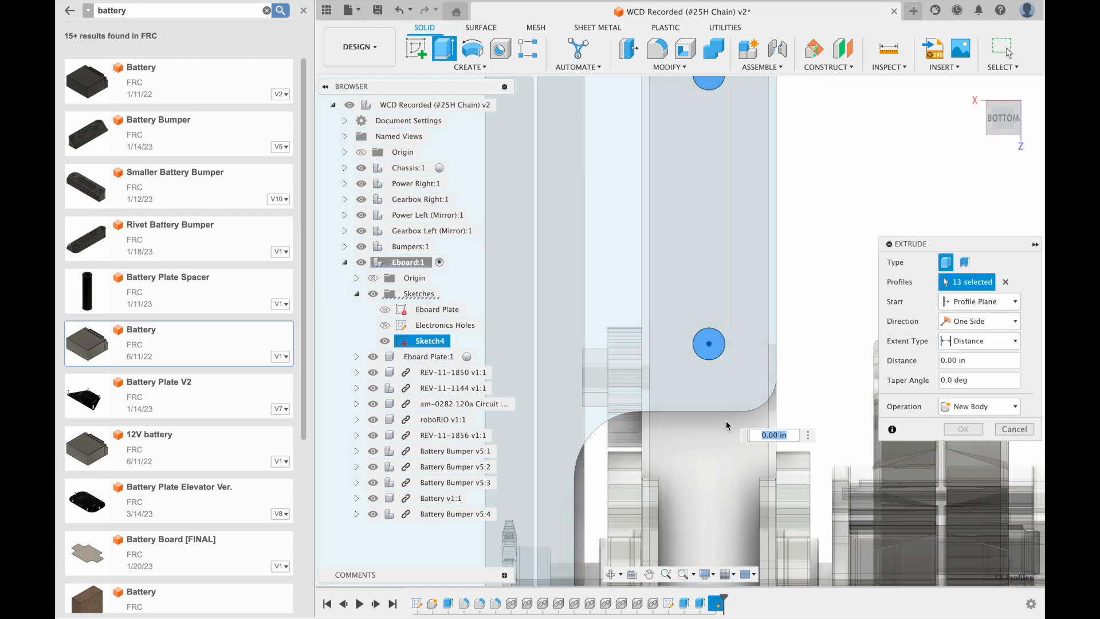
middle_click_drag(725, 470, 702, 81)
left_click(695, 246)
left_click(695, 444)
middle_click_drag(676, 516, 656, 70)
left_click(680, 160)
Step: Add the remaining mirrored fastening-hole circles beside the battery to the Extrude profiles
scroll(642, 375, "down", 8)
left_click(609, 304)
left_click(605, 470)
middle_click_drag(619, 550, 619, 245)
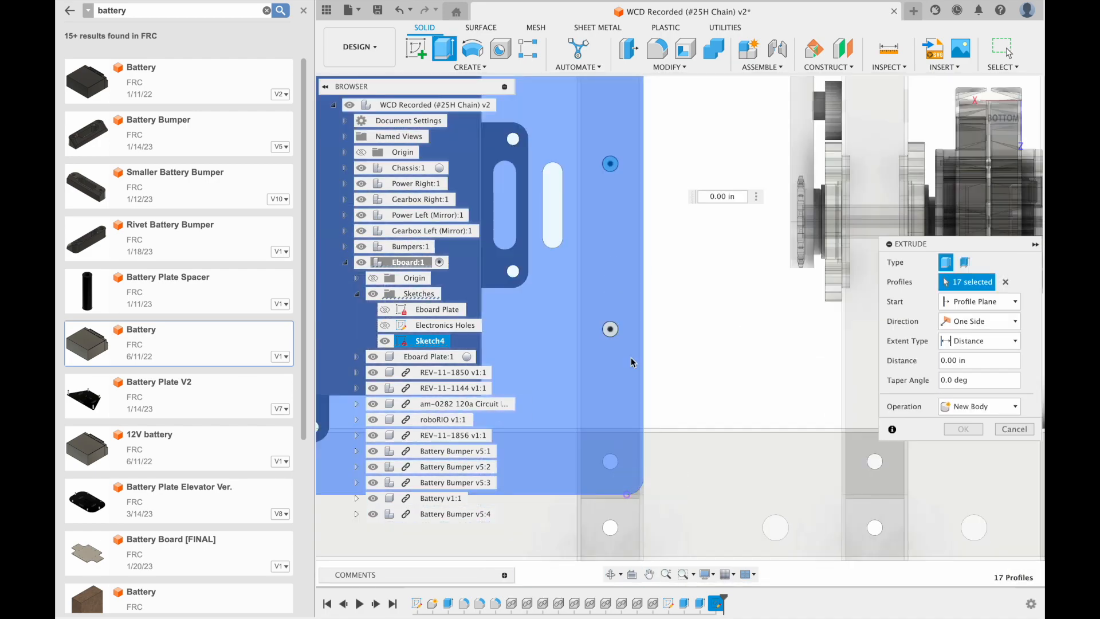
left_click(612, 330)
Step: Set the fastening-hole extrusion to a Cut with a distance of -3 in
scroll(631, 332, "down", 8)
middle_click_drag(631, 332, 690, 434, "shift")
left_click_drag(737, 248, 737, 170)
left_click(971, 406)
left_click(963, 438)
middle_click_drag(759, 200, 775, 257, "shift")
scroll(775, 257, "down", 5)
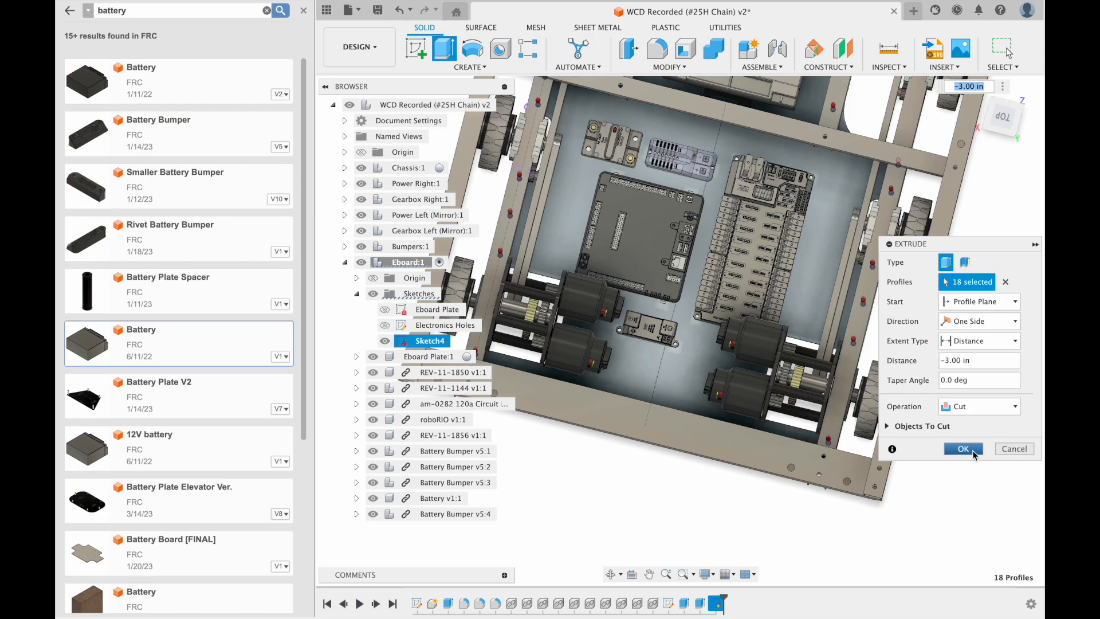
Step: Adjust the distance of the fastening-hole cut and complete the extrusion
scroll(728, 249, "up", 8)
middle_click_drag(690, 195, 724, 287, "shift")
type("-12")
middle_click_drag(854, 317, 765, 293, "shift")
key("BackSpace")
type("-2")
left_click_drag(850, 153, 849, 137)
middle_click_drag(768, 230, 659, 312, "shift")
key("Return")
Step: Undo the accidental displacement of the chassis crossbar while keeping the fastening-hole cut
scroll(646, 259, "down", 3)
scroll(716, 267, "up", 4)
middle_click_drag(716, 266, 728, 338, "shift")
key("super+z")
scroll(698, 314, "down", 5)
left_click(425, 16)
left_click(424, 16)
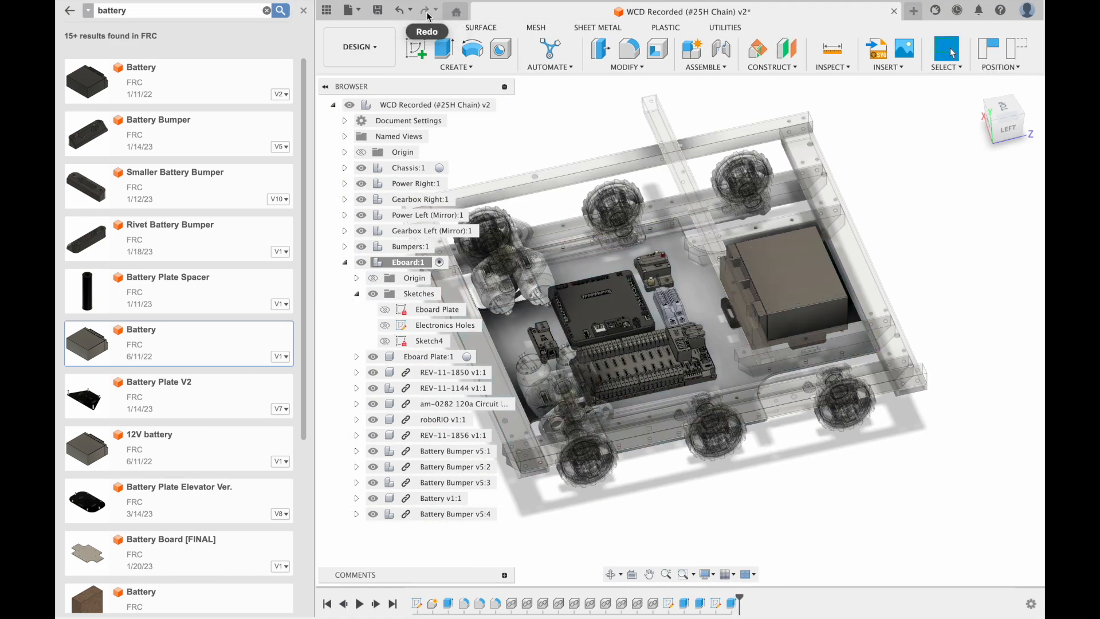
left_click(400, 11)
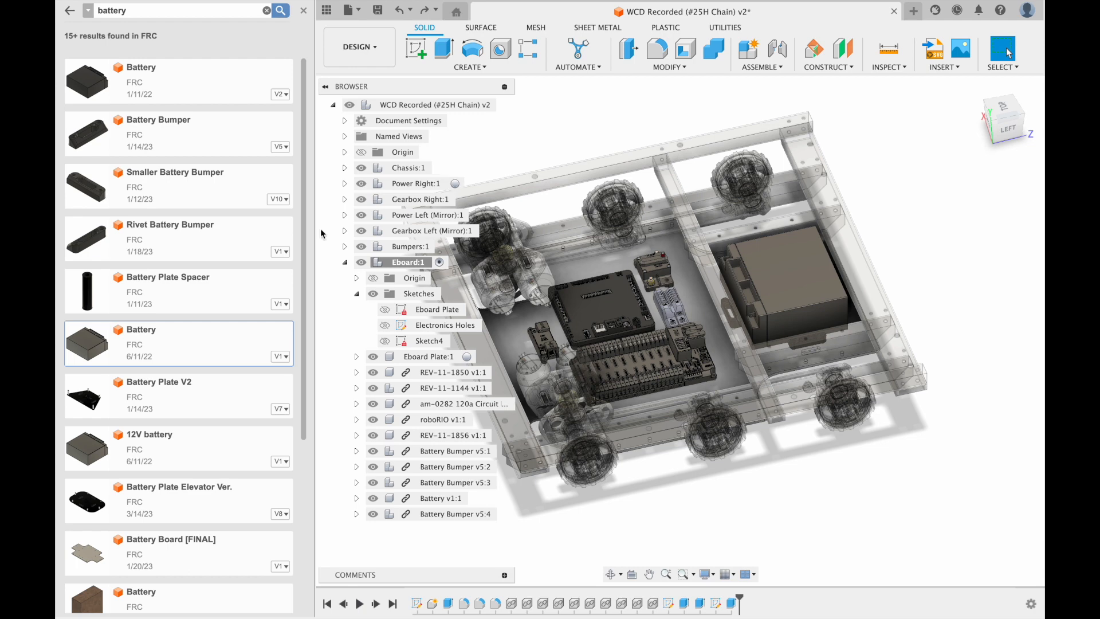
Step: Collapse the Eboard component's tree and activate the top-level drivetrain assembly with its component list expanded
left_click(356, 293)
left_click(345, 262)
left_click(334, 105)
left_click(493, 106)
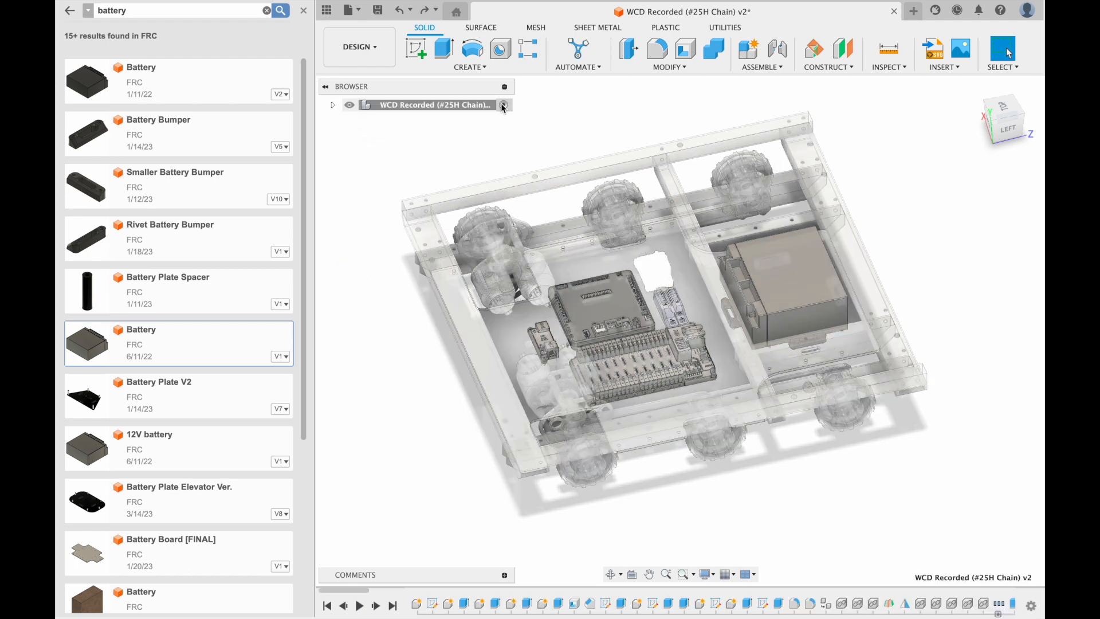
left_click(334, 105)
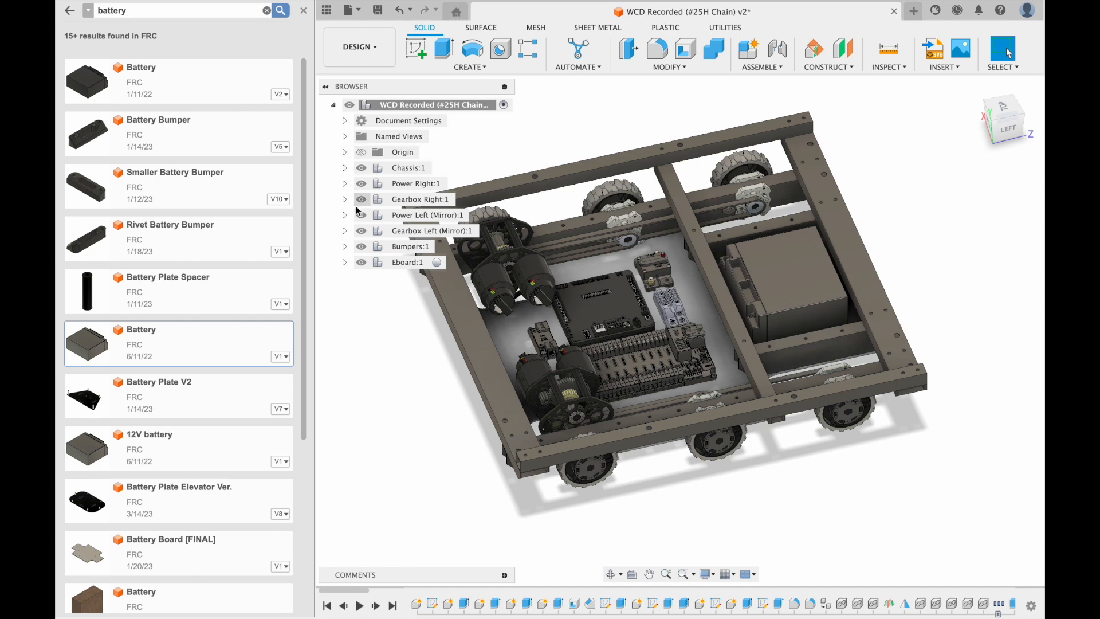
Step: Show all components of the top-level assembly, including the bumpers, and examine the complete drivetrain
right_click(404, 105)
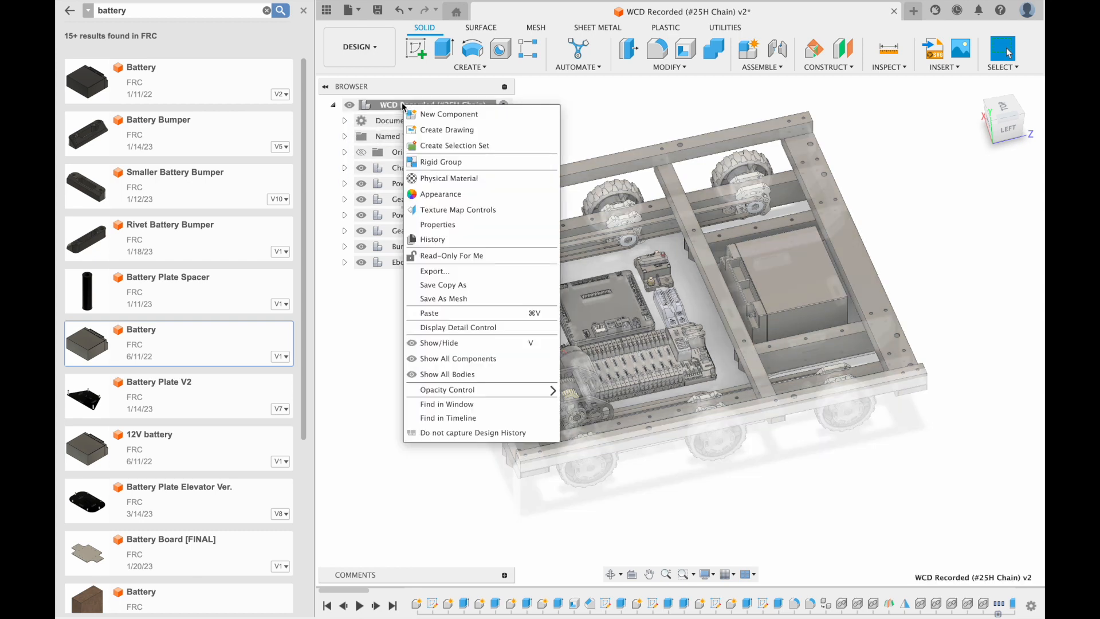
left_click(464, 358)
scroll(528, 387, "down", 4)
middle_click_drag(527, 387, 759, 251)
scroll(621, 366, "up", 6)
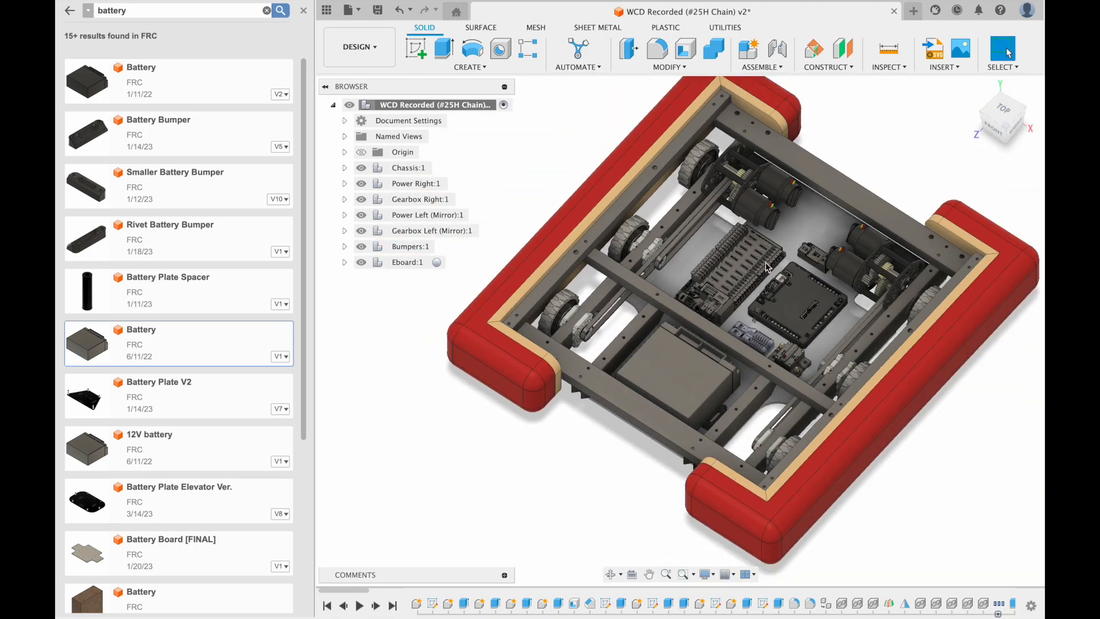